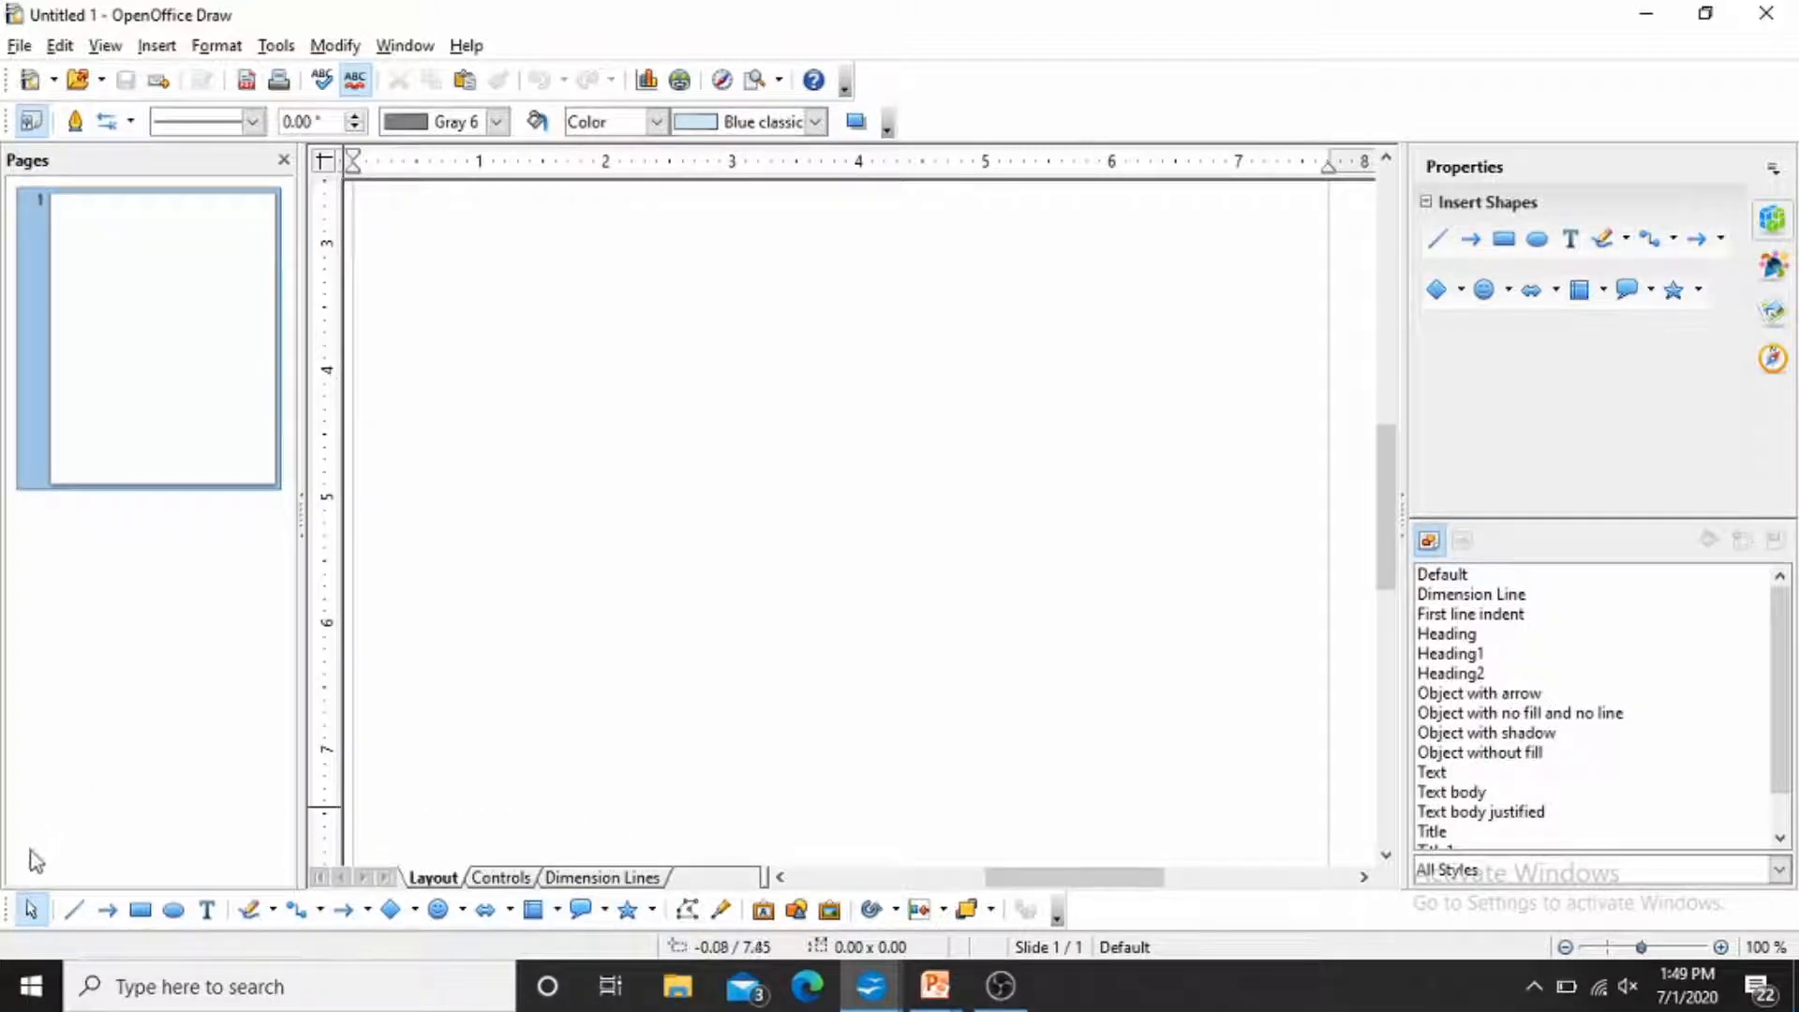
Draw a rectangle about 1.45 × 0.80 in the upper part of the visible page area and an ellipse beside it.
{"action": "left_click", "coordinate": [142, 916]}
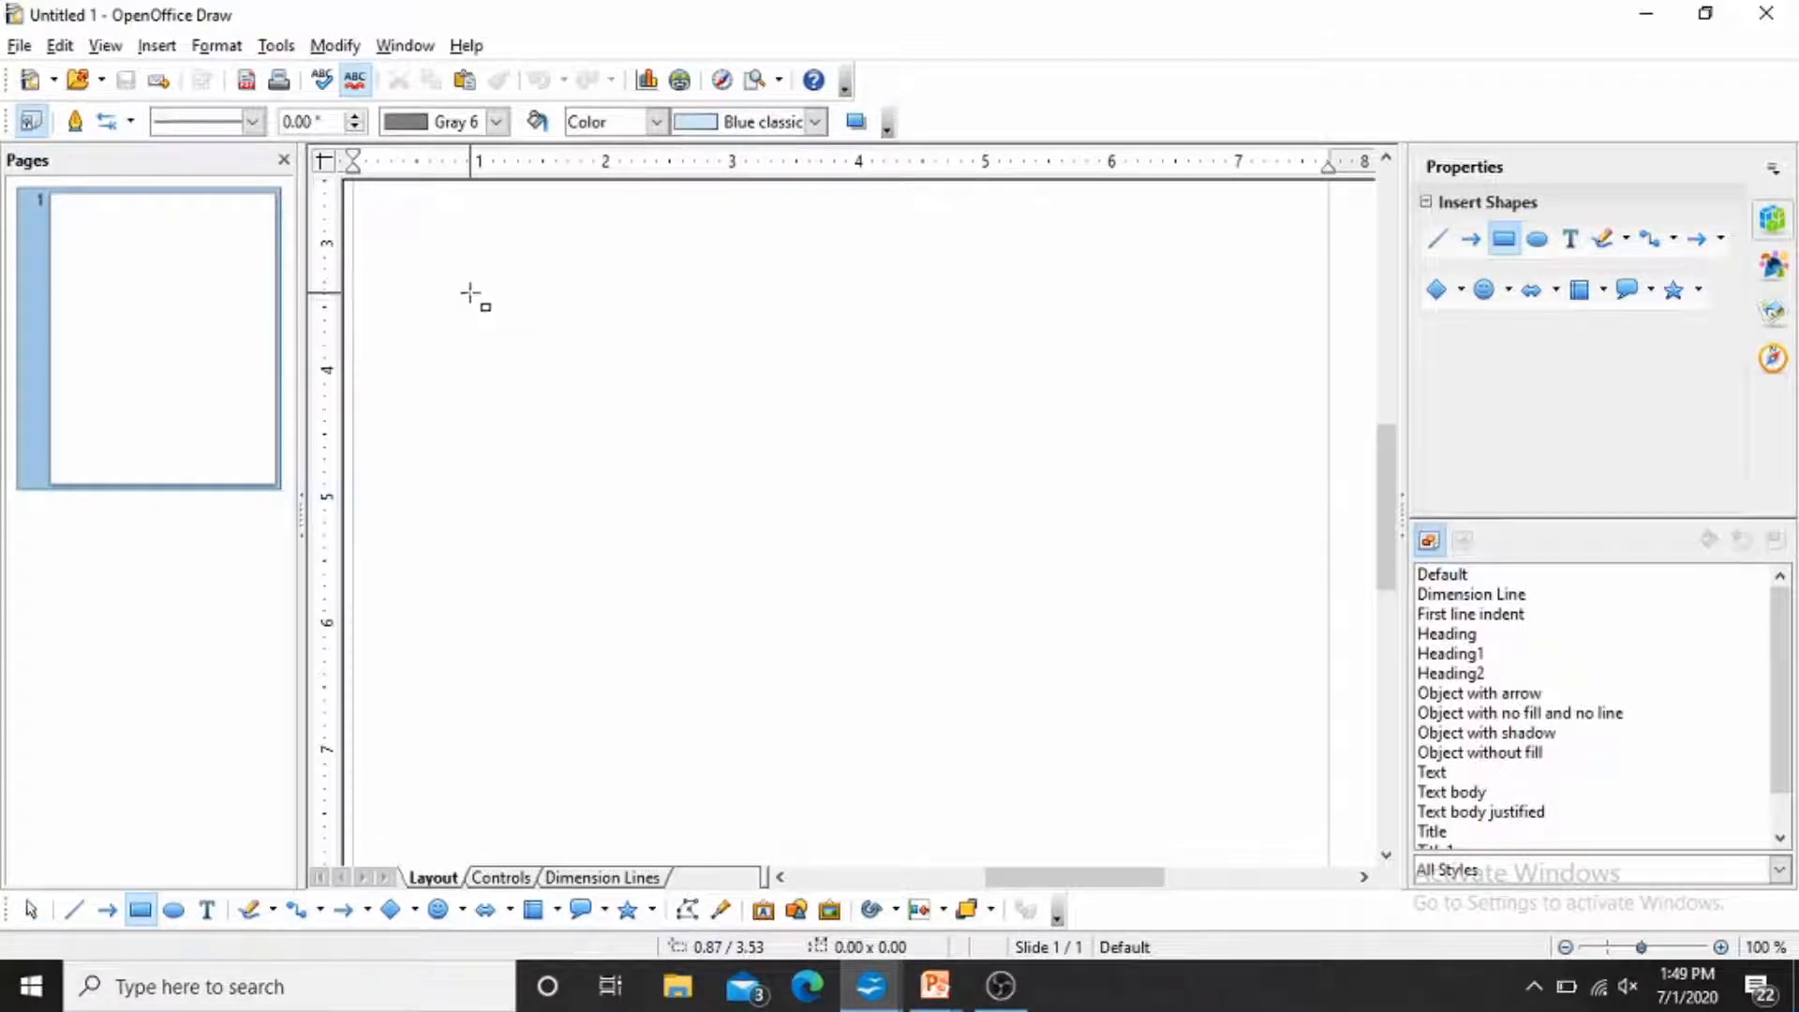
{"action": "left_click_drag", "start_coordinate": [470, 293], "coordinate": [655, 398]}
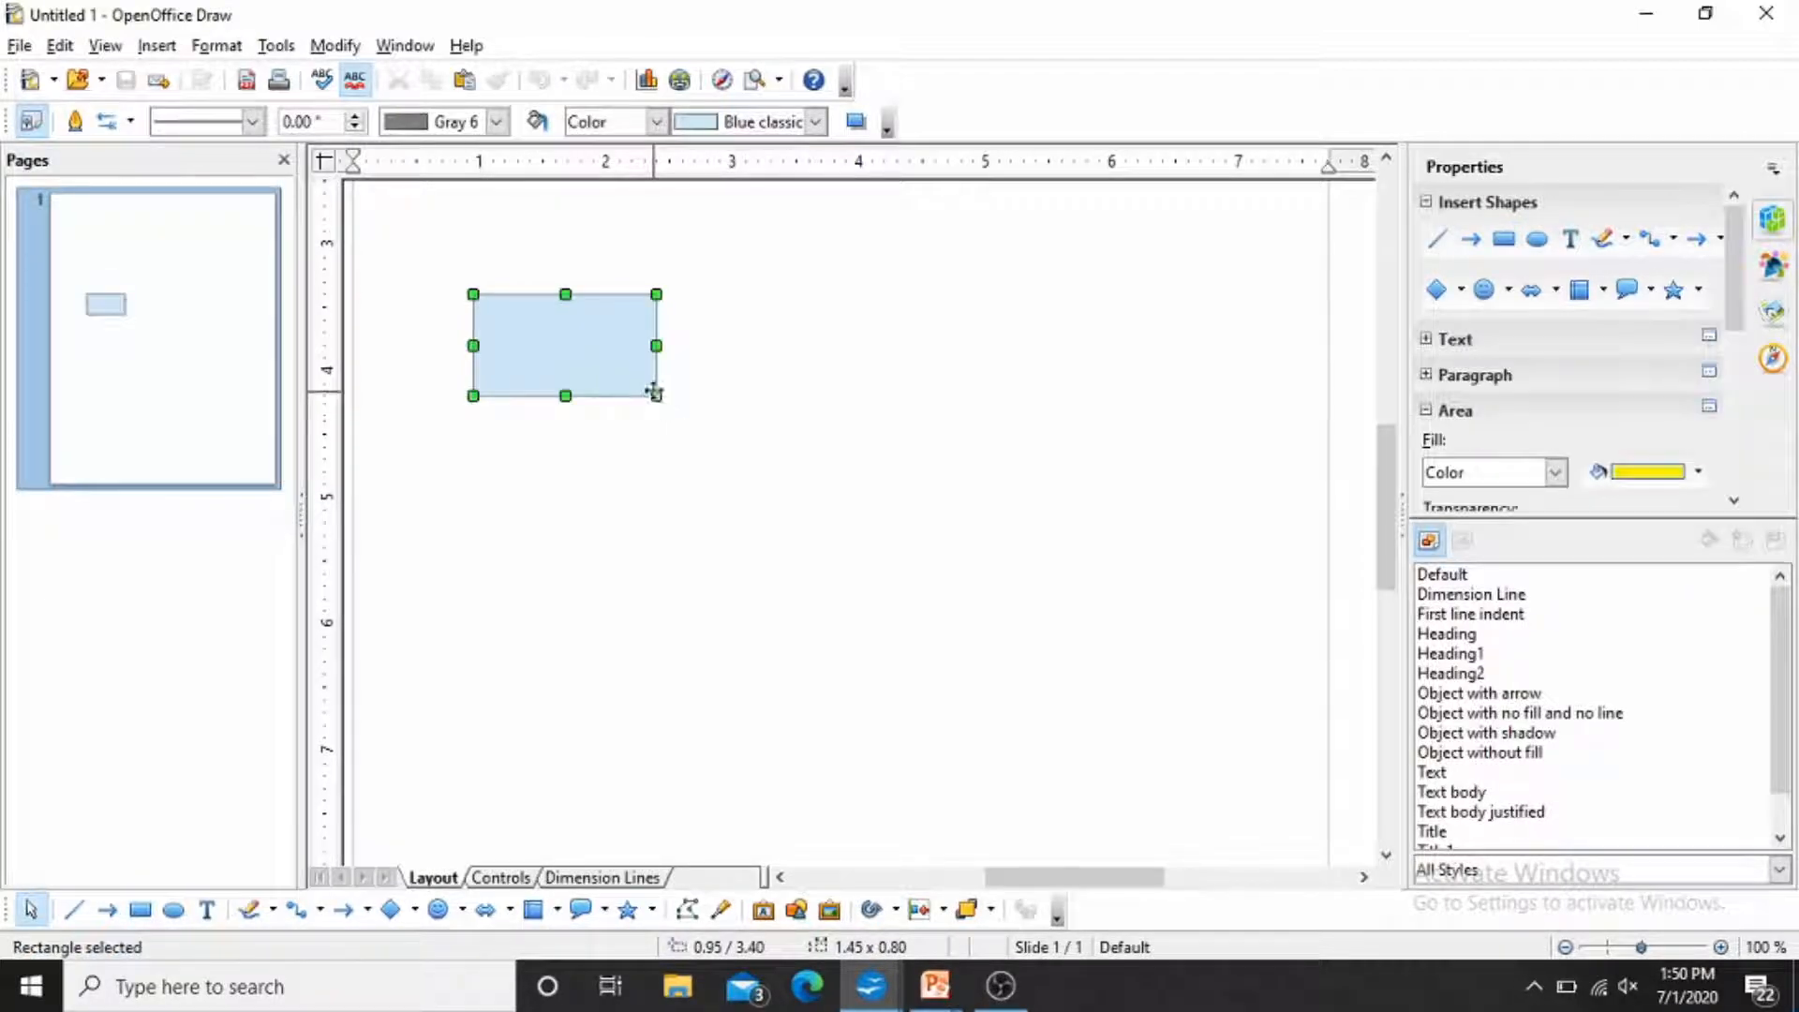
{"action": "left_click", "coordinate": [737, 409]}
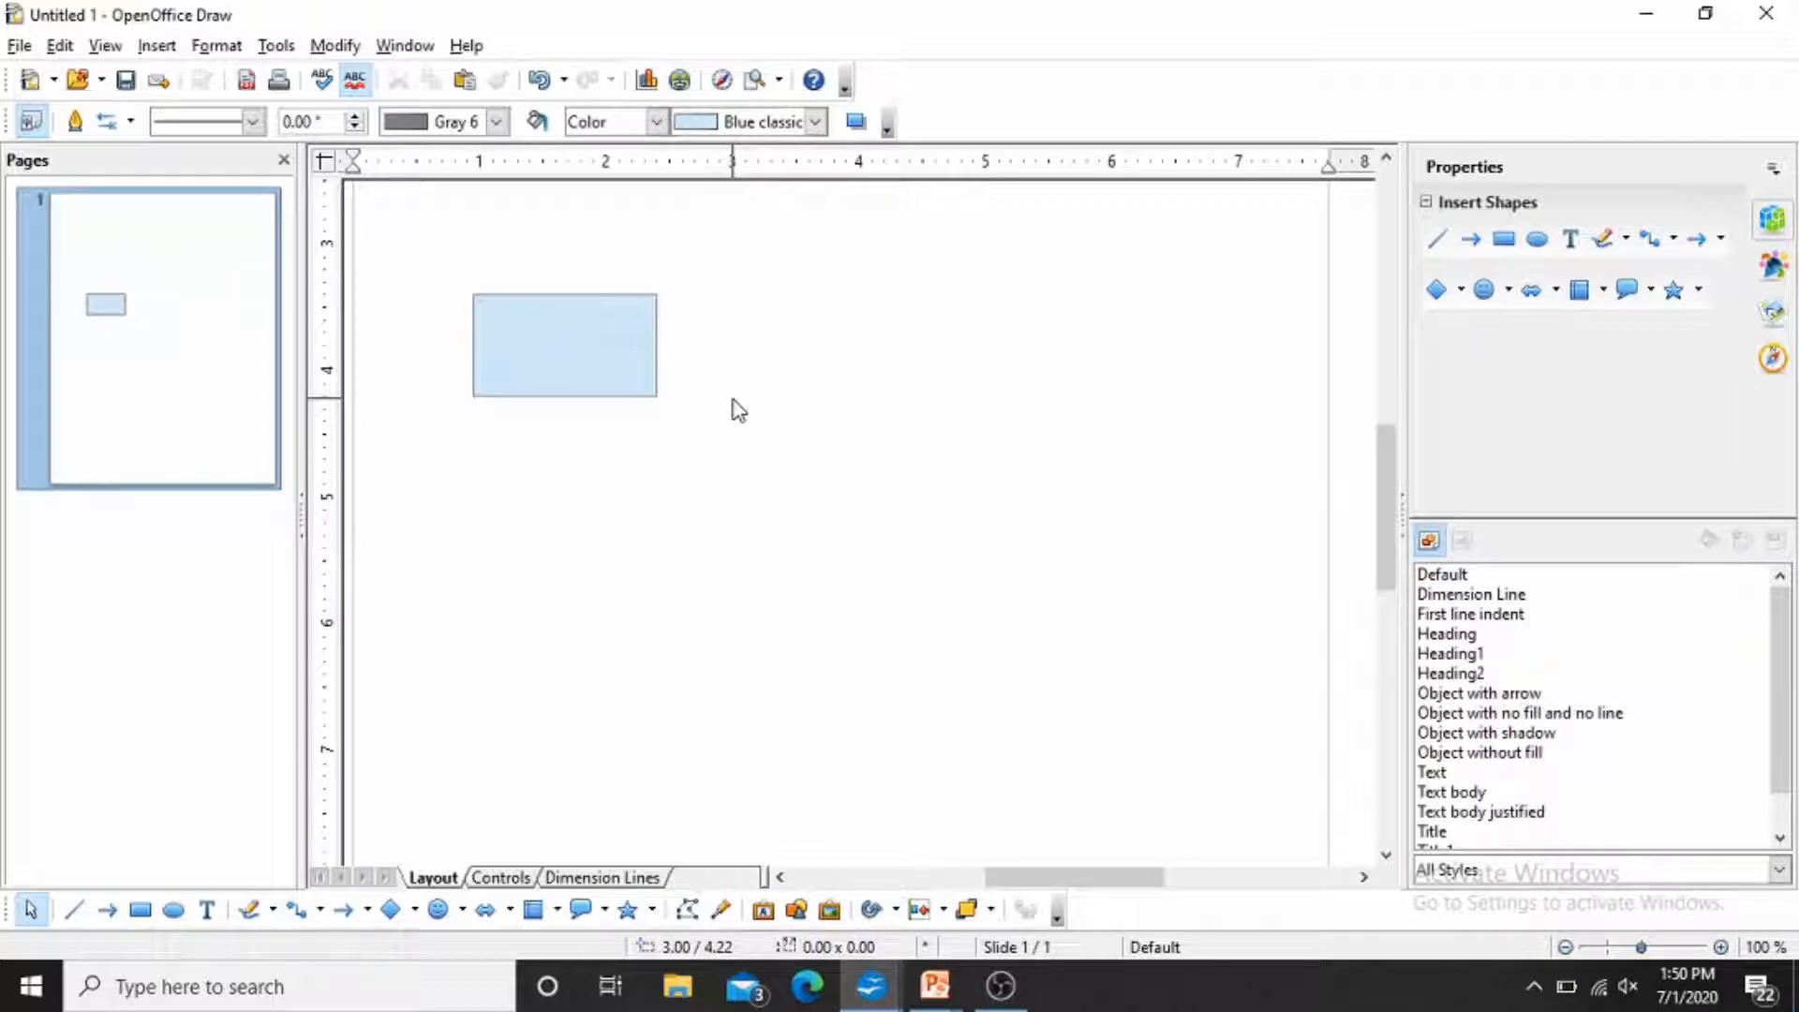
{"action": "left_click", "coordinate": [181, 916]}
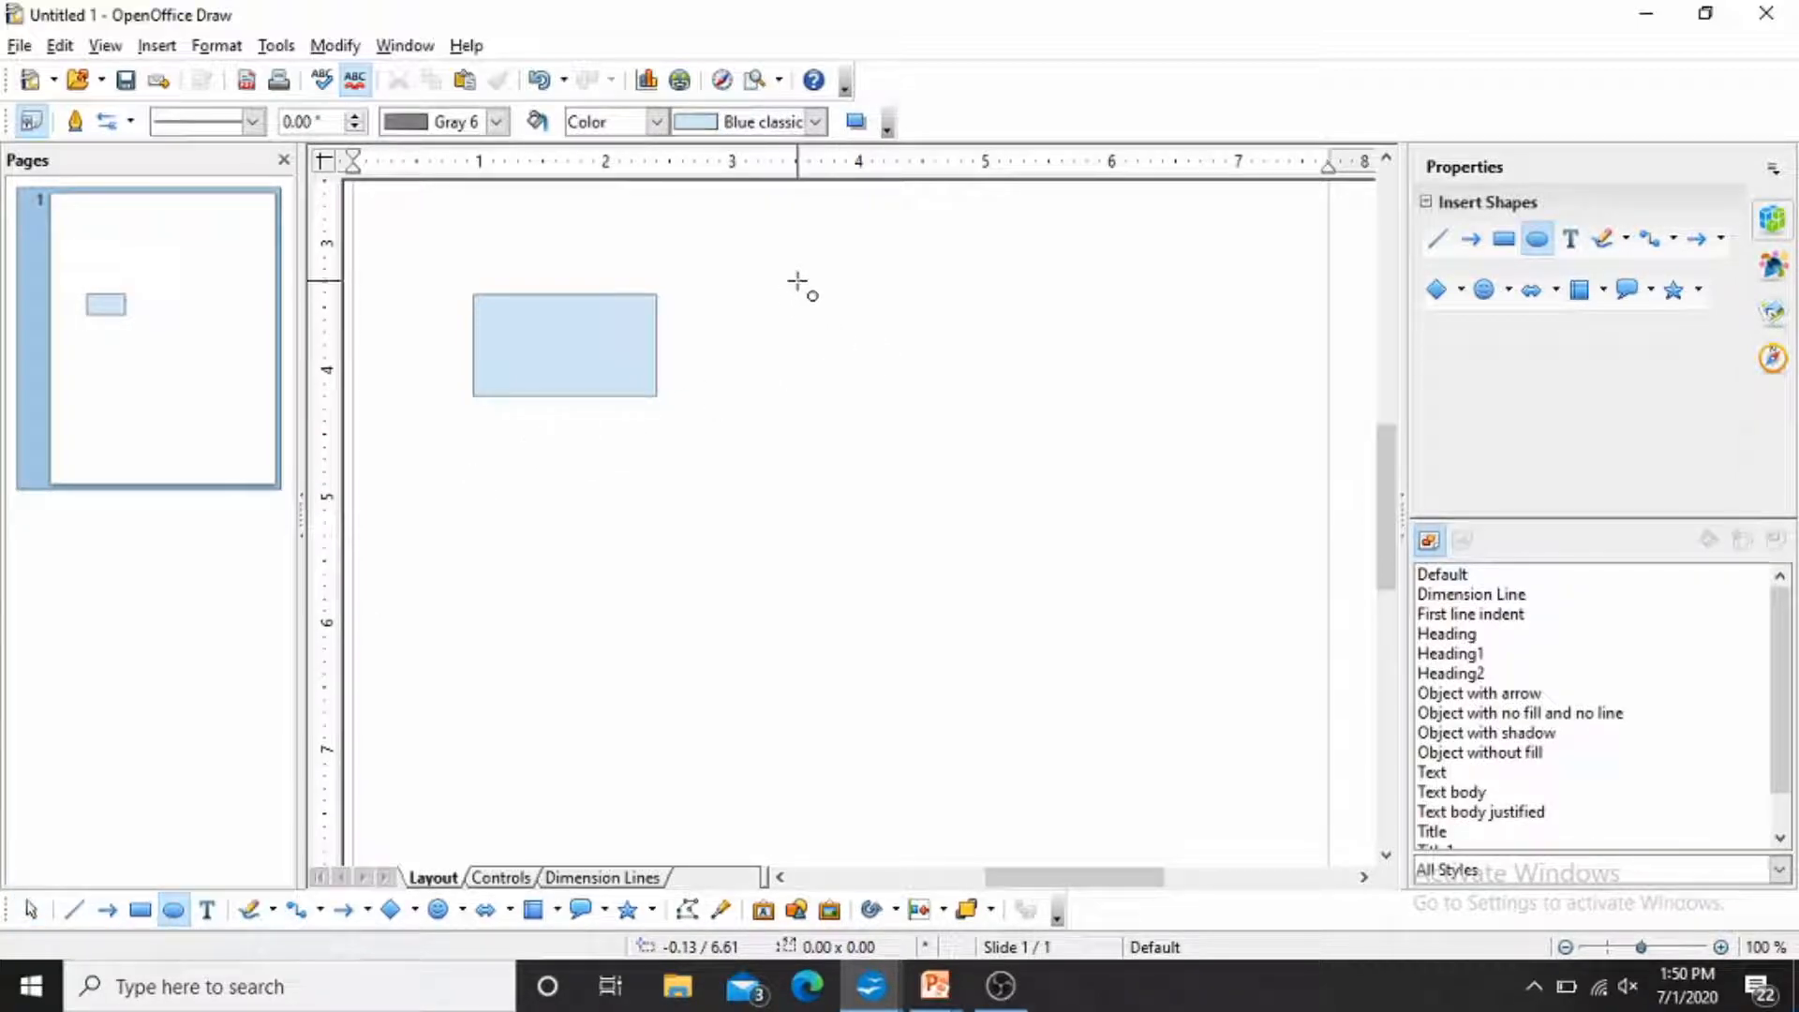
{"action": "mouse_move", "coordinate": [795, 294]}
{"action": "left_mouse_down"}
{"action": "mouse_move", "coordinate": [848, 366]}
{"action": "mouse_move", "coordinate": [964, 391]}
{"action": "mouse_move", "coordinate": [986, 415]}
{"action": "left_mouse_up"}
{"action": "left_click", "coordinate": [991, 453]}
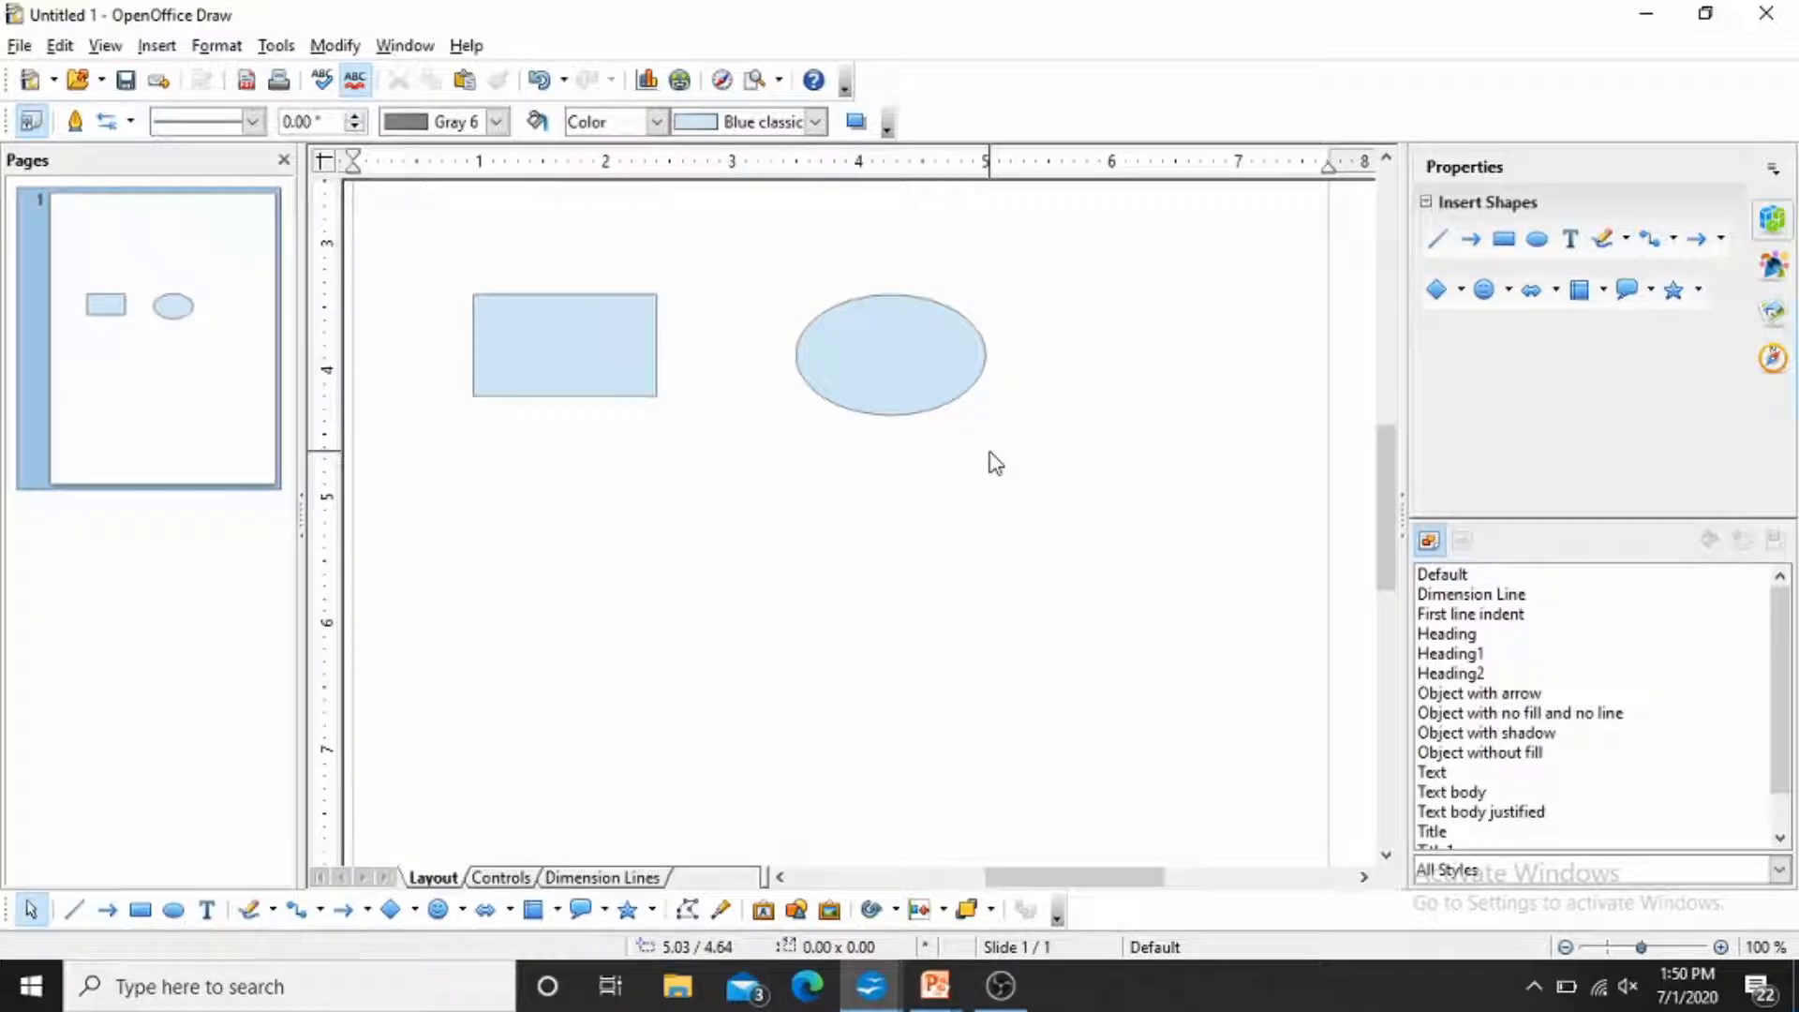
{"action": "key", "text": "alt+Tab"}
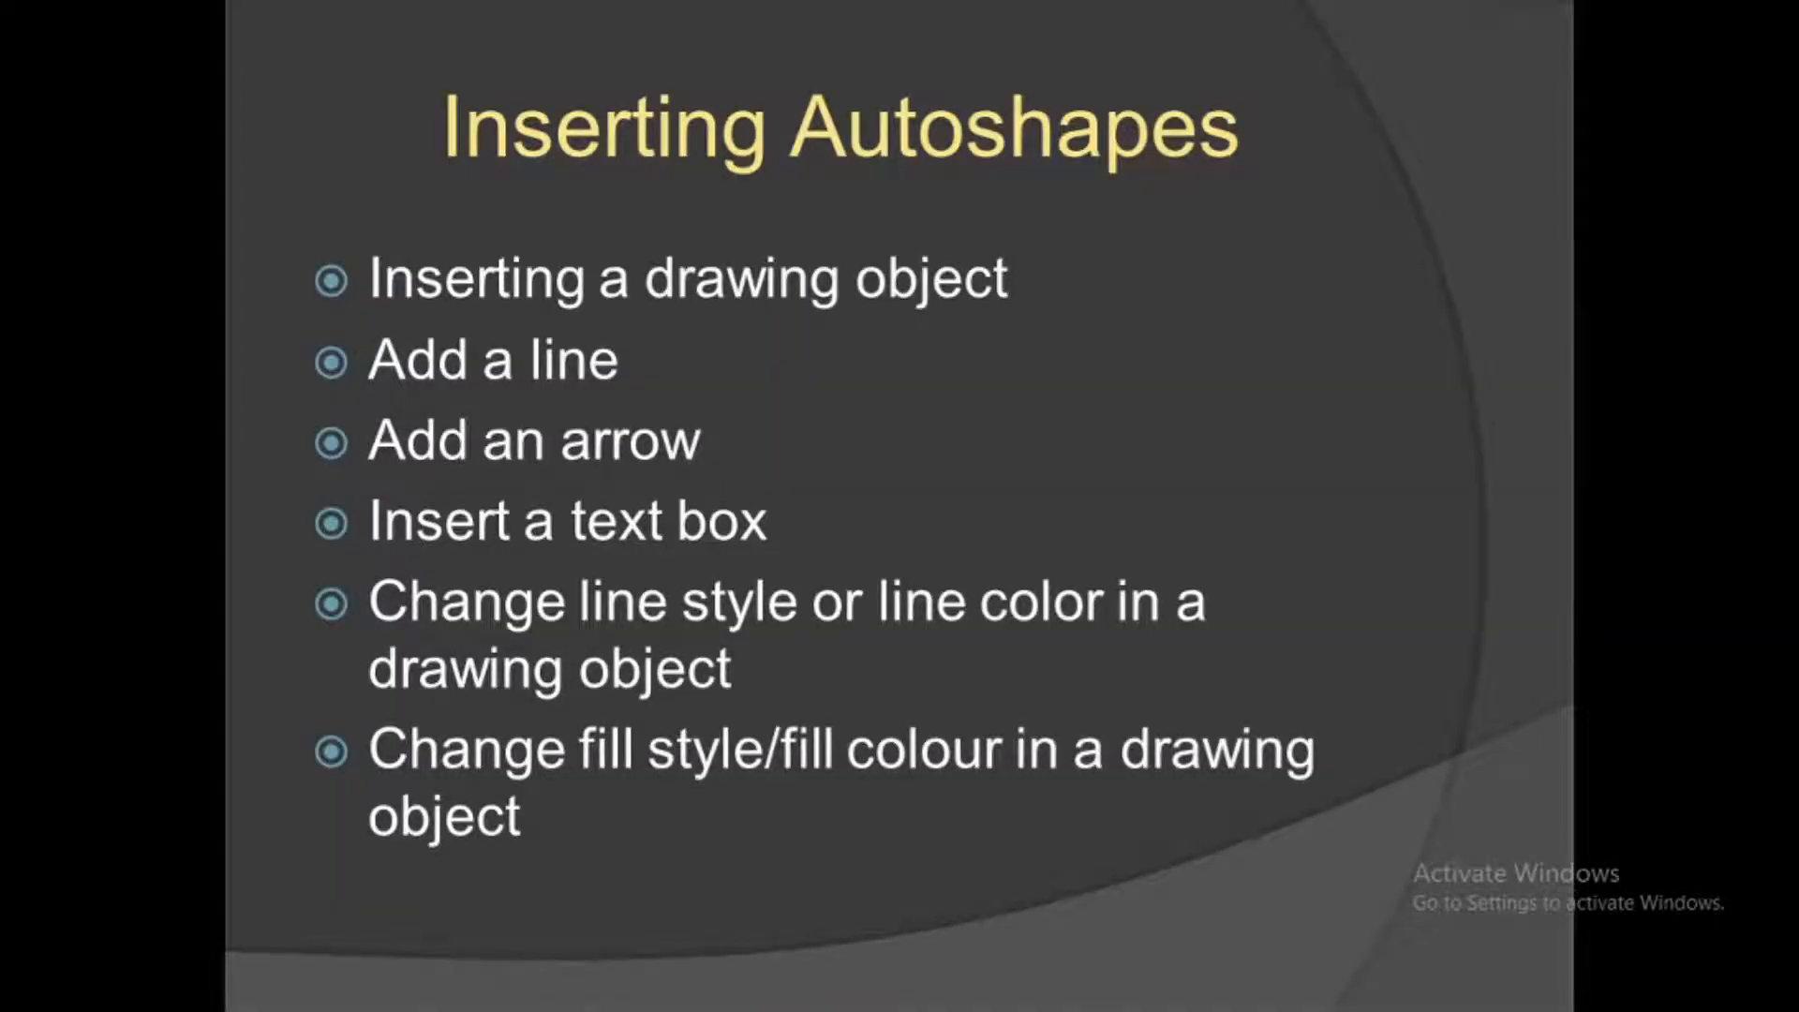
{"action": "key", "text": "alt+Tab"}
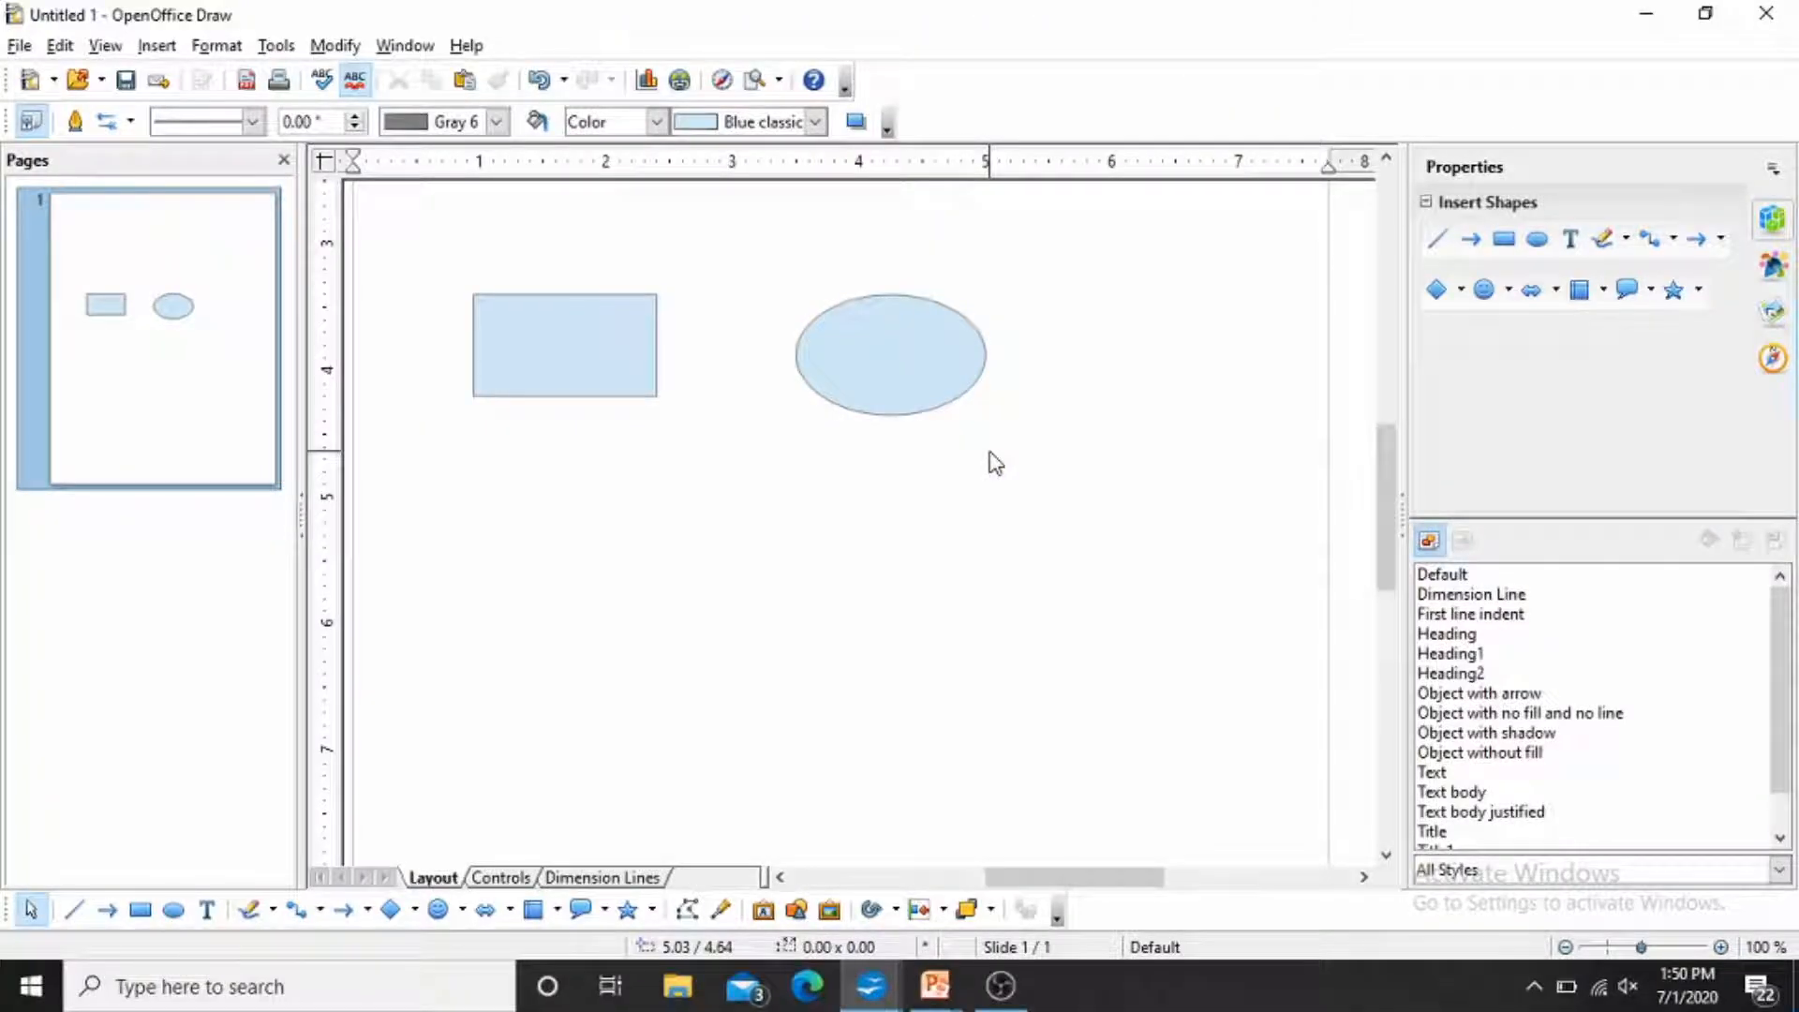
Draw three lines below the shapes: a near-horizontal one about 1.50 long, a vertical one about 1.30, and a diagonal spanning about 0.90 × 1.35.
{"action": "left_click", "coordinate": [73, 914]}
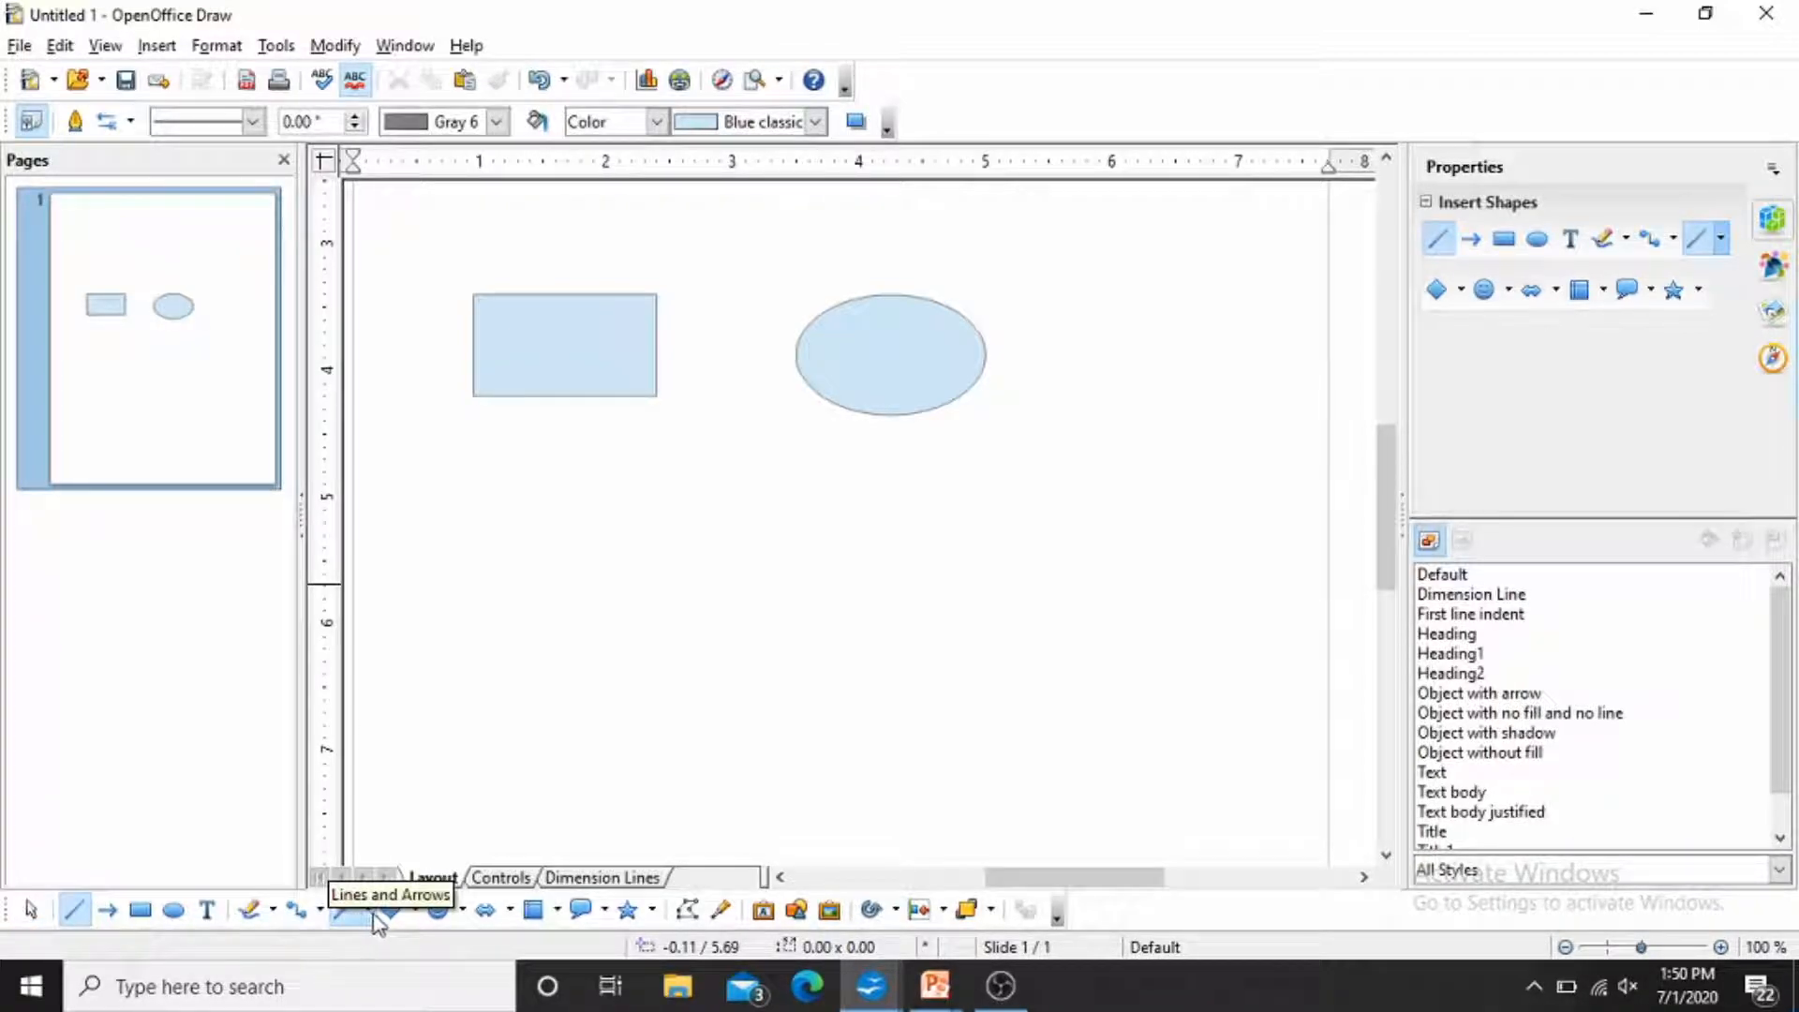
{"action": "left_click_drag", "start_coordinate": [492, 529], "coordinate": [681, 522]}
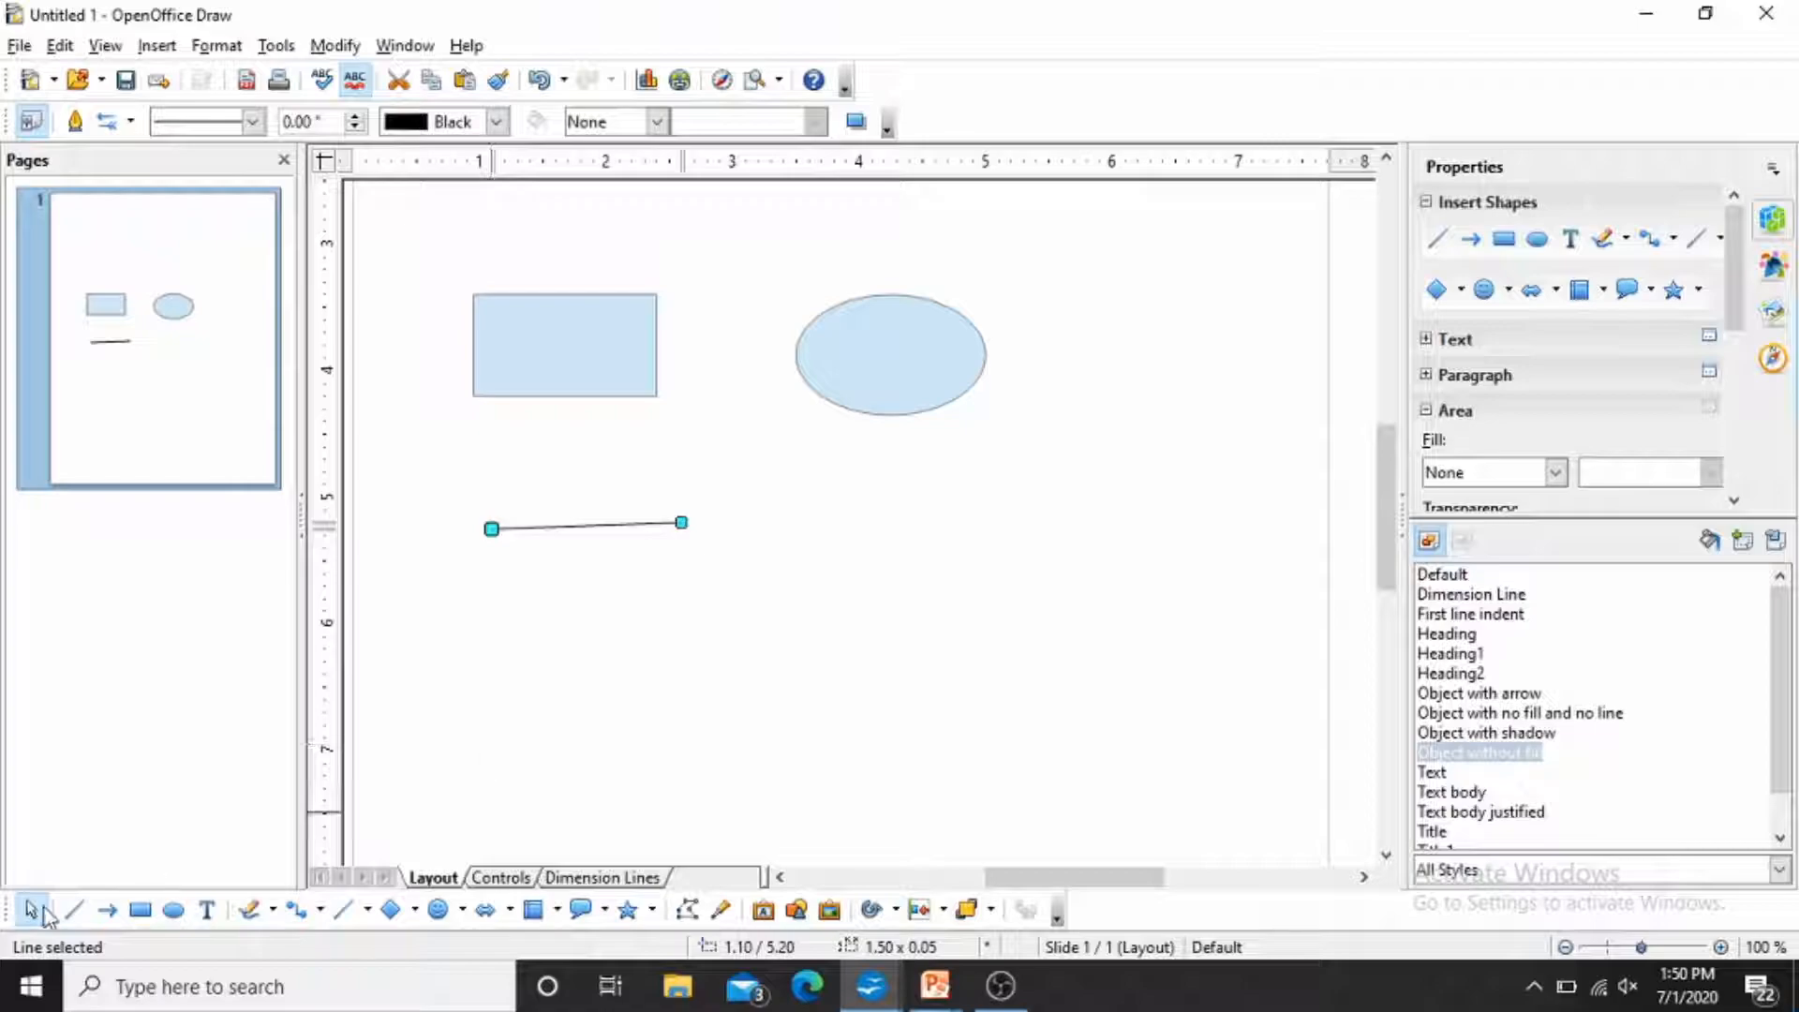
{"action": "left_click", "coordinate": [74, 909]}
{"action": "left_click_drag", "start_coordinate": [833, 458], "coordinate": [834, 623]}
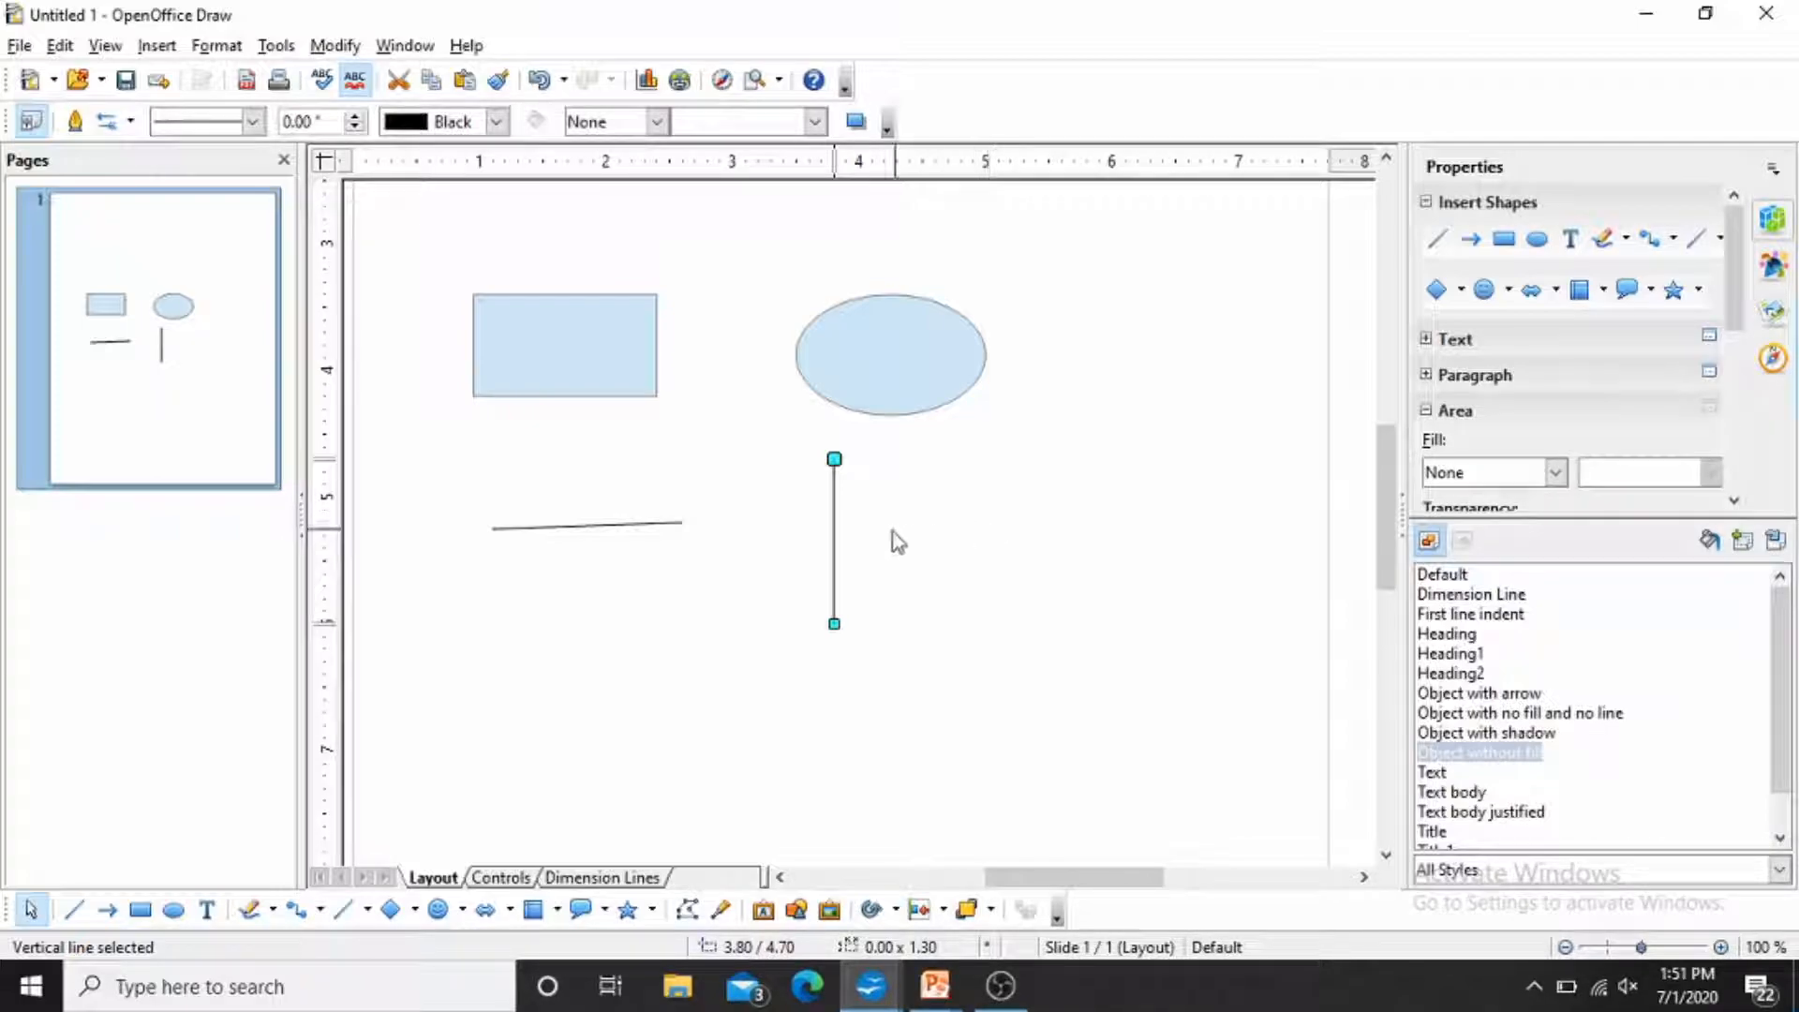
{"action": "left_click", "coordinate": [74, 909]}
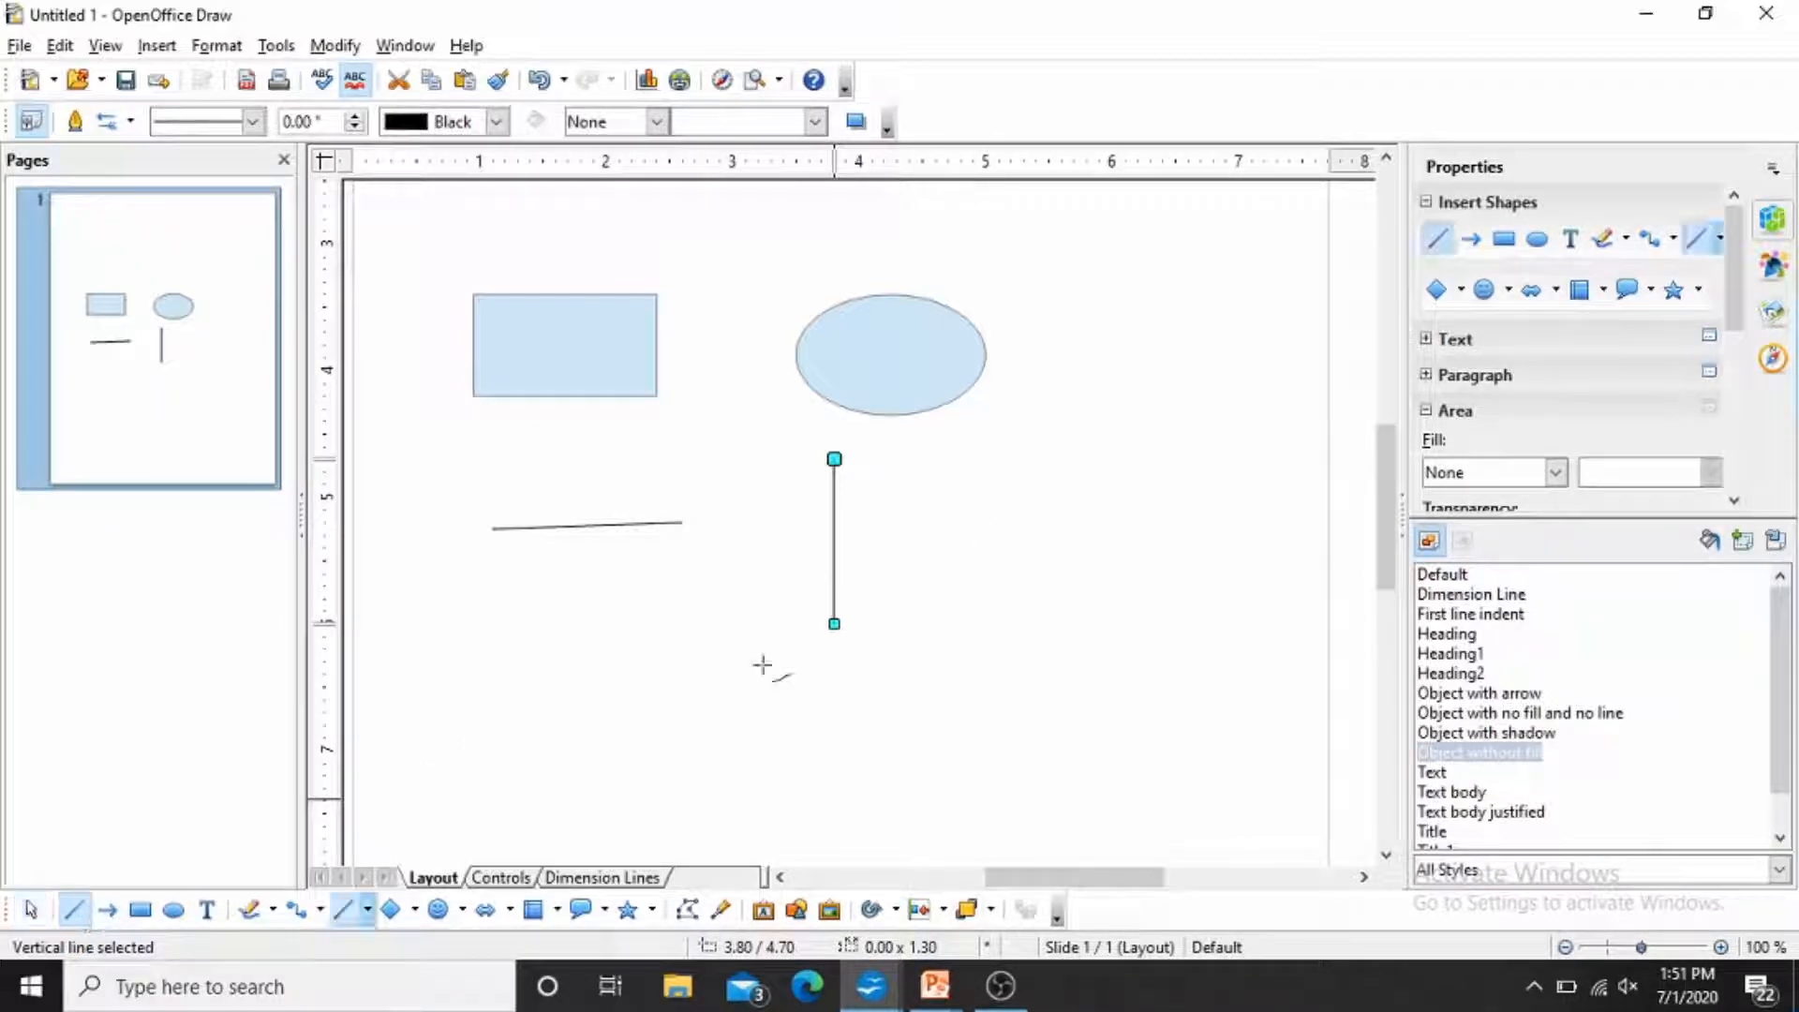
{"action": "left_click_drag", "start_coordinate": [959, 616], "coordinate": [1075, 446]}
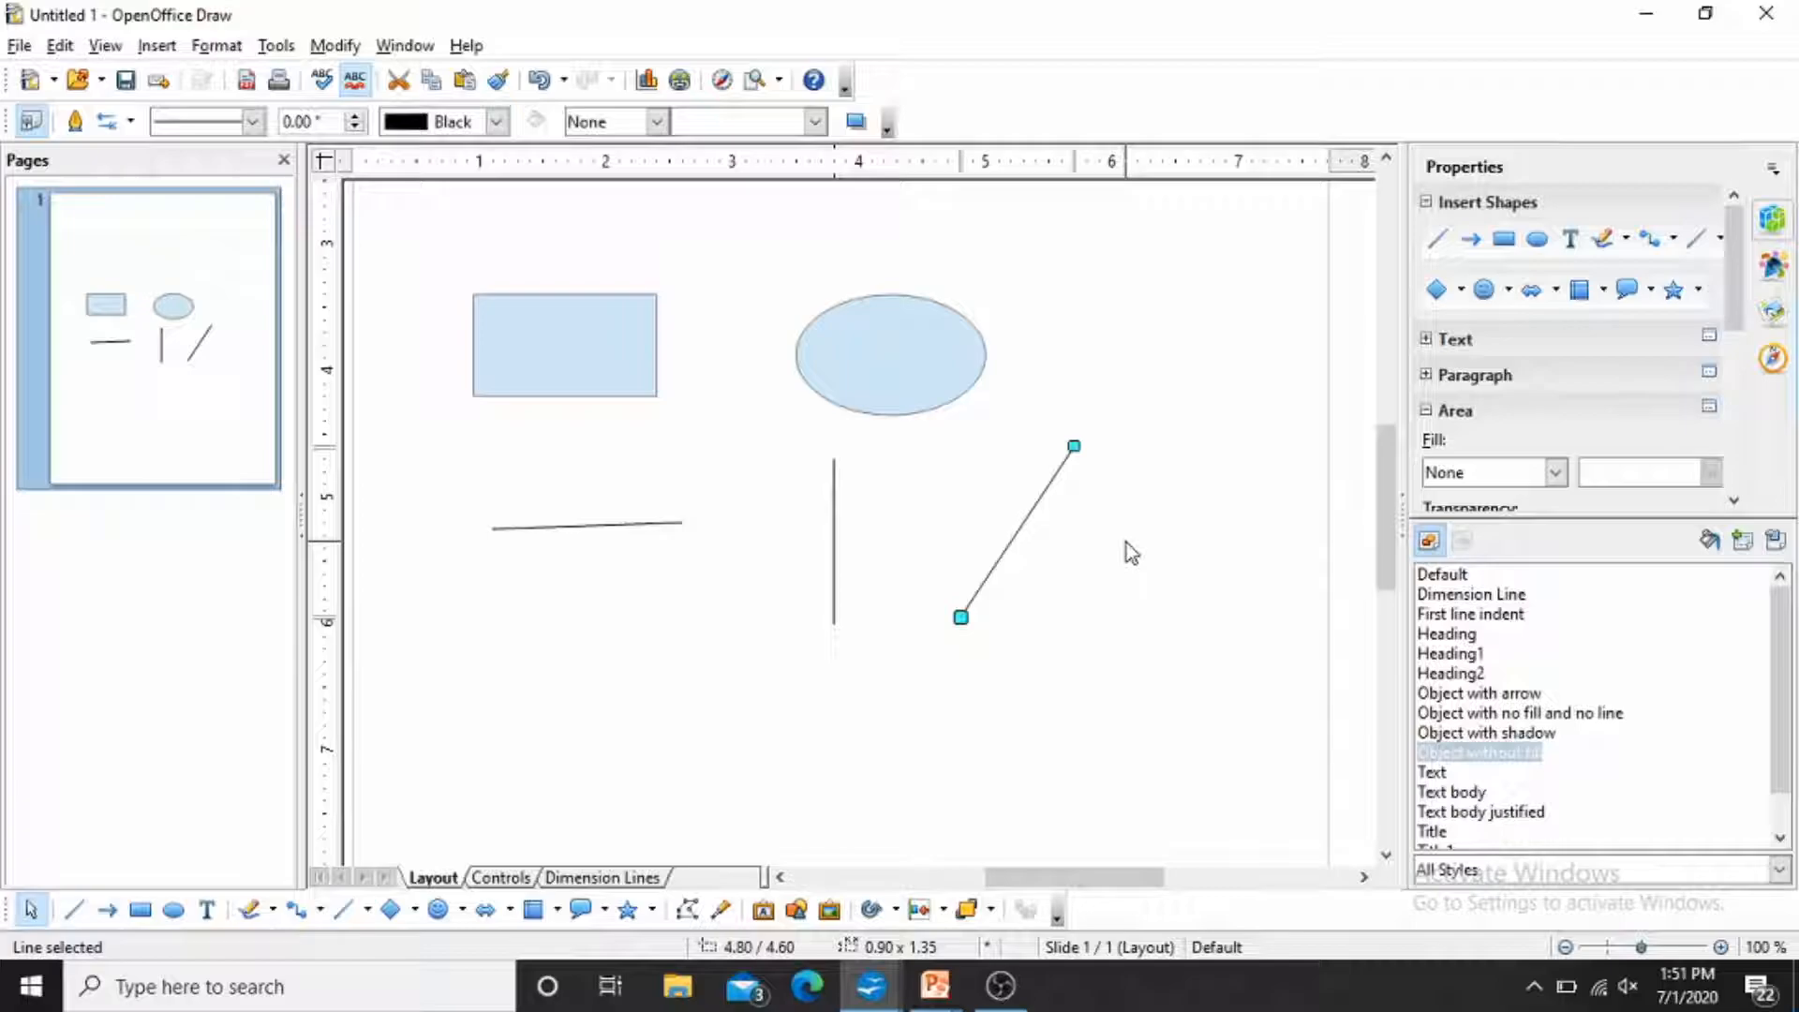
{"action": "key", "text": "alt+Tab"}
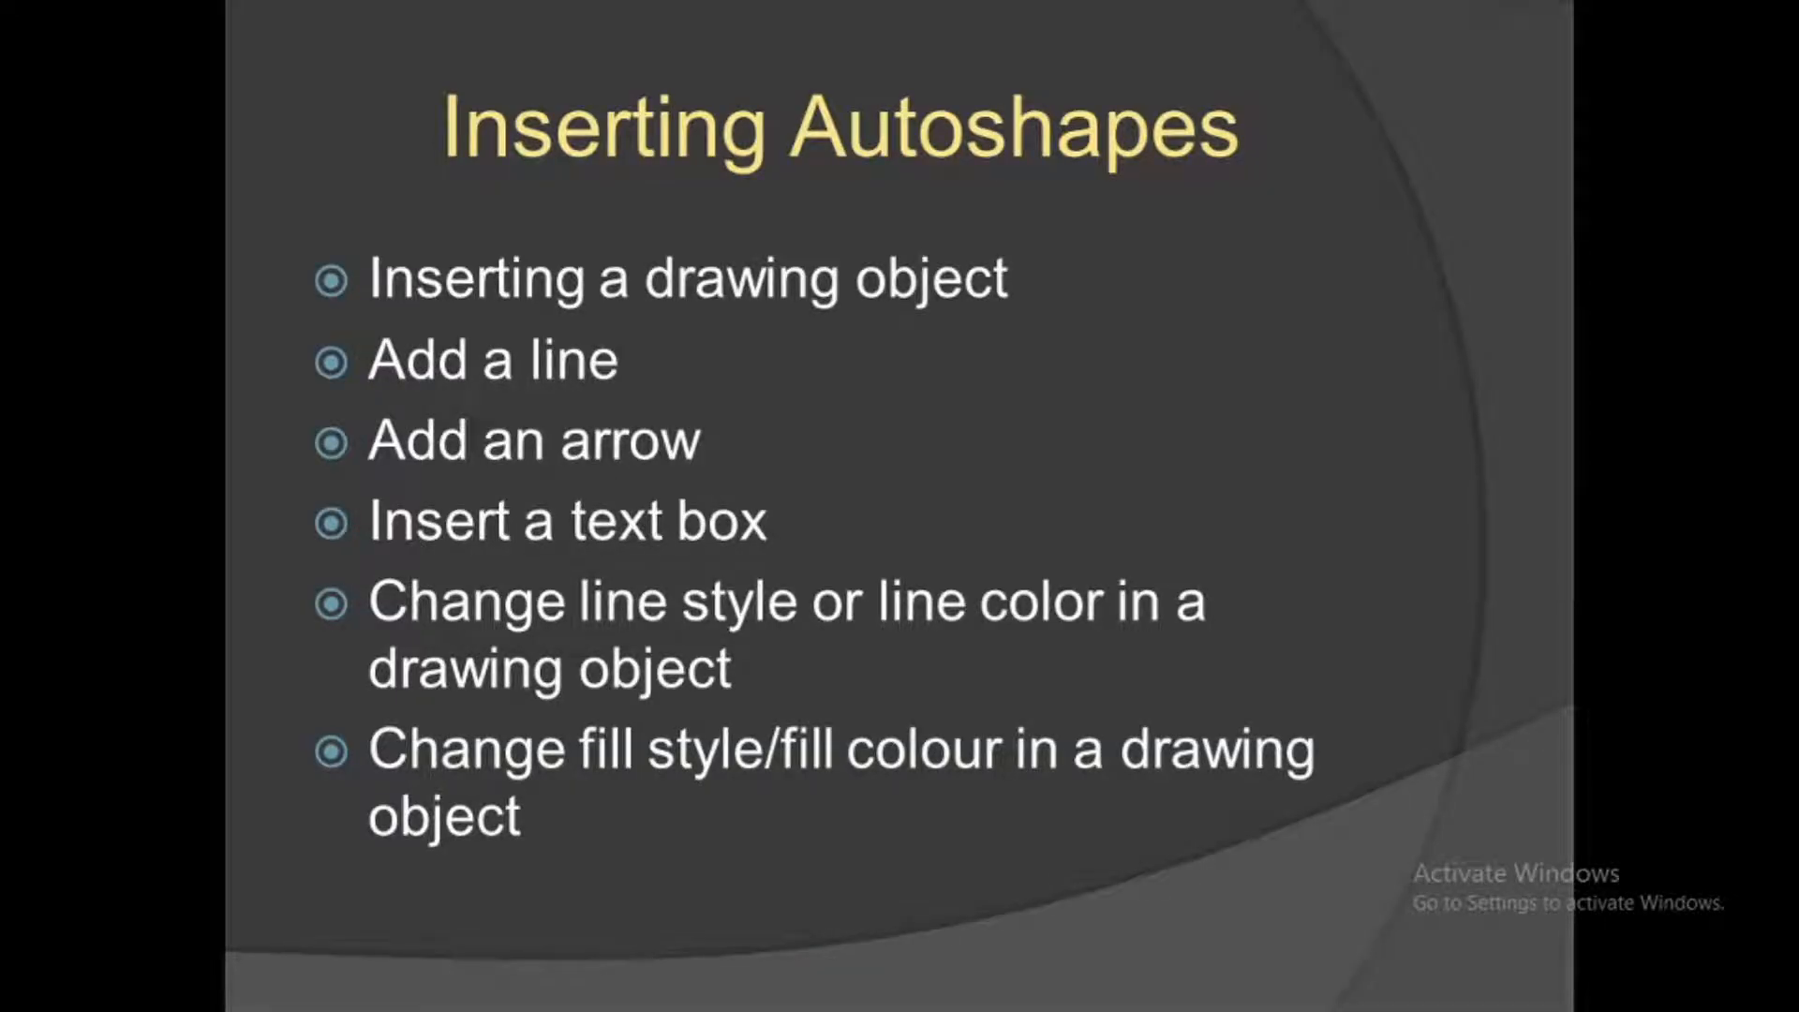
{"action": "key", "text": "alt+Tab"}
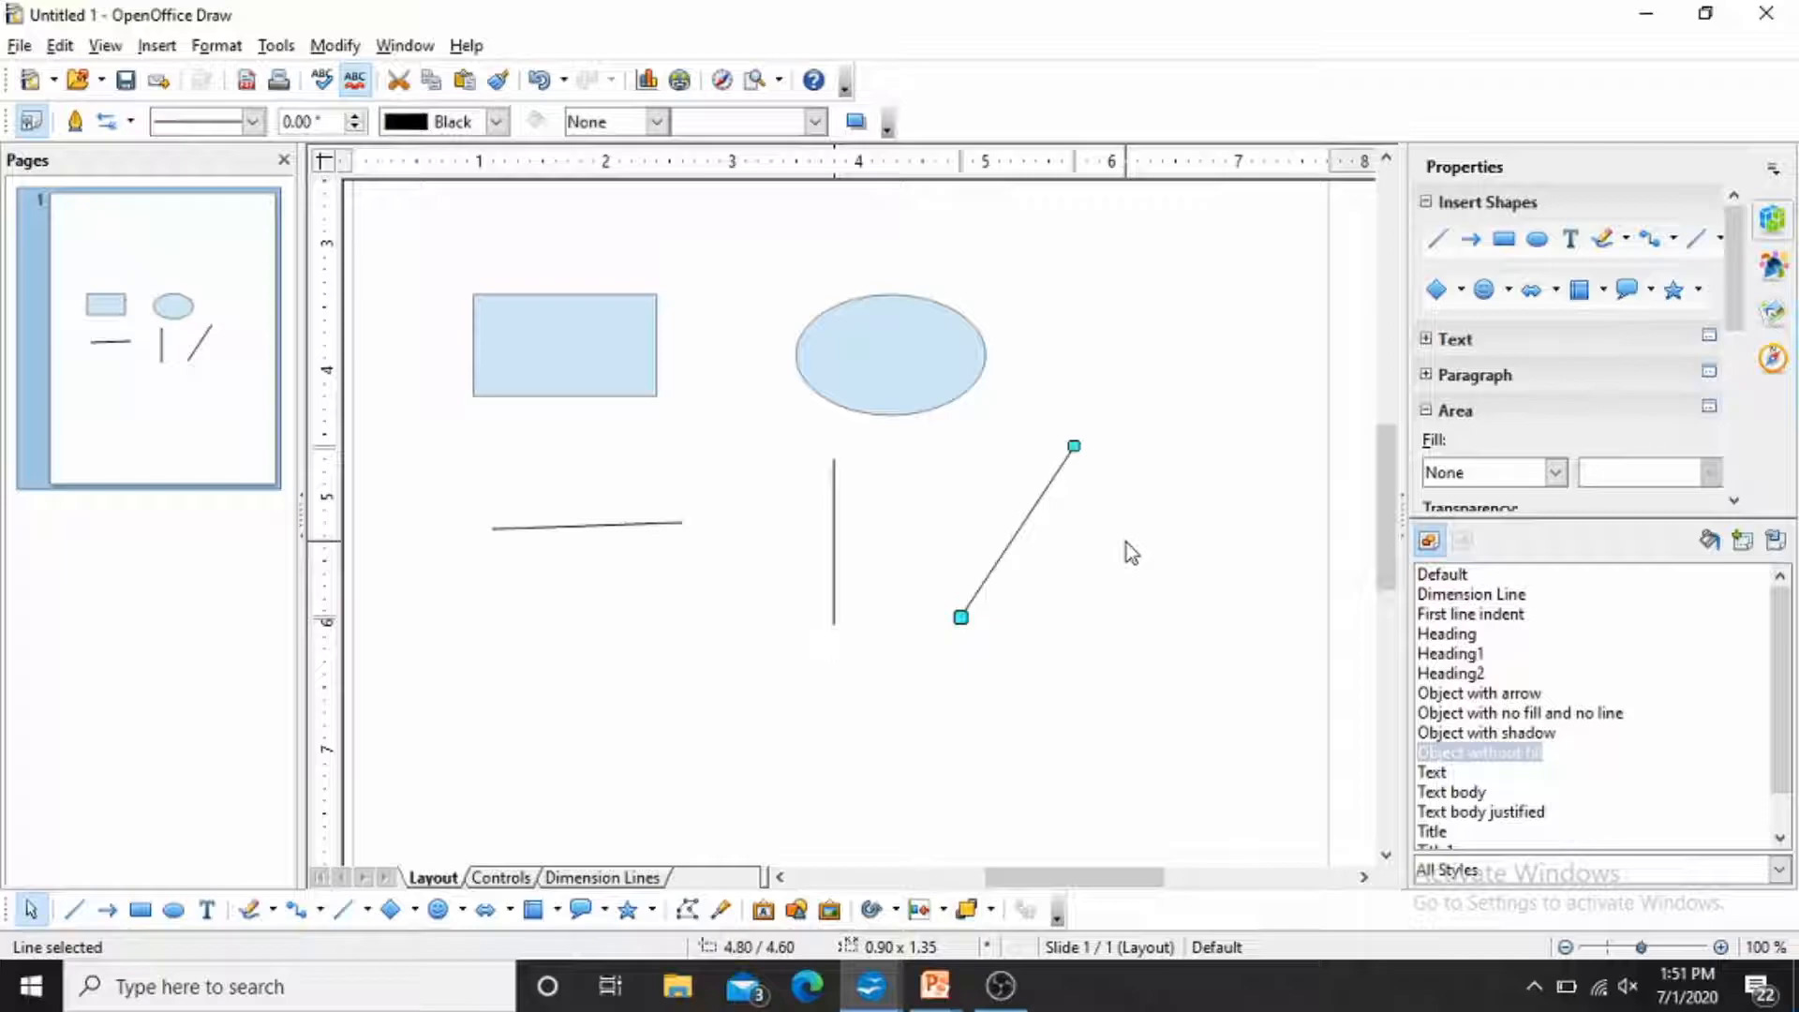
Undo the three lines, the ellipse and the rectangle to clear the page.
{"action": "key", "text": "ctrl+z"}
{"action": "key", "text": "ctrl+z"}
{"action": "key", "text": "ctrl+z"}
{"action": "key", "text": "ctrl+z"}
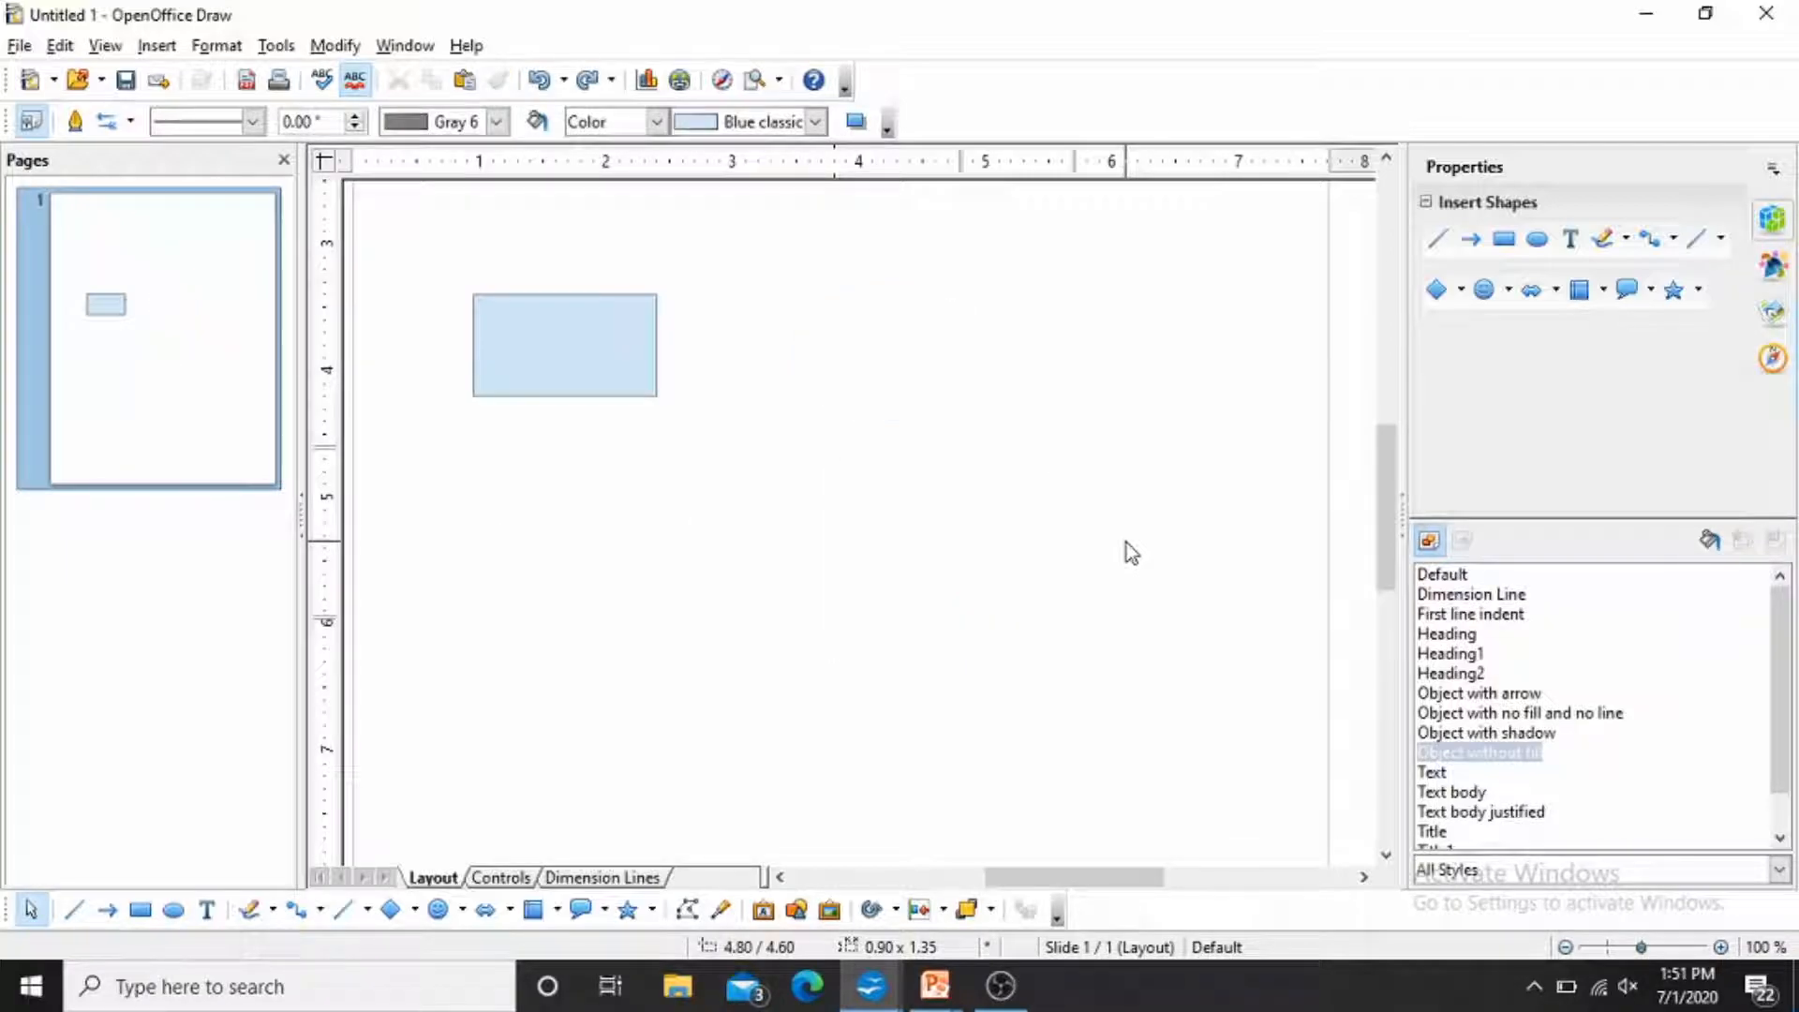
{"action": "key", "text": "ctrl+z"}
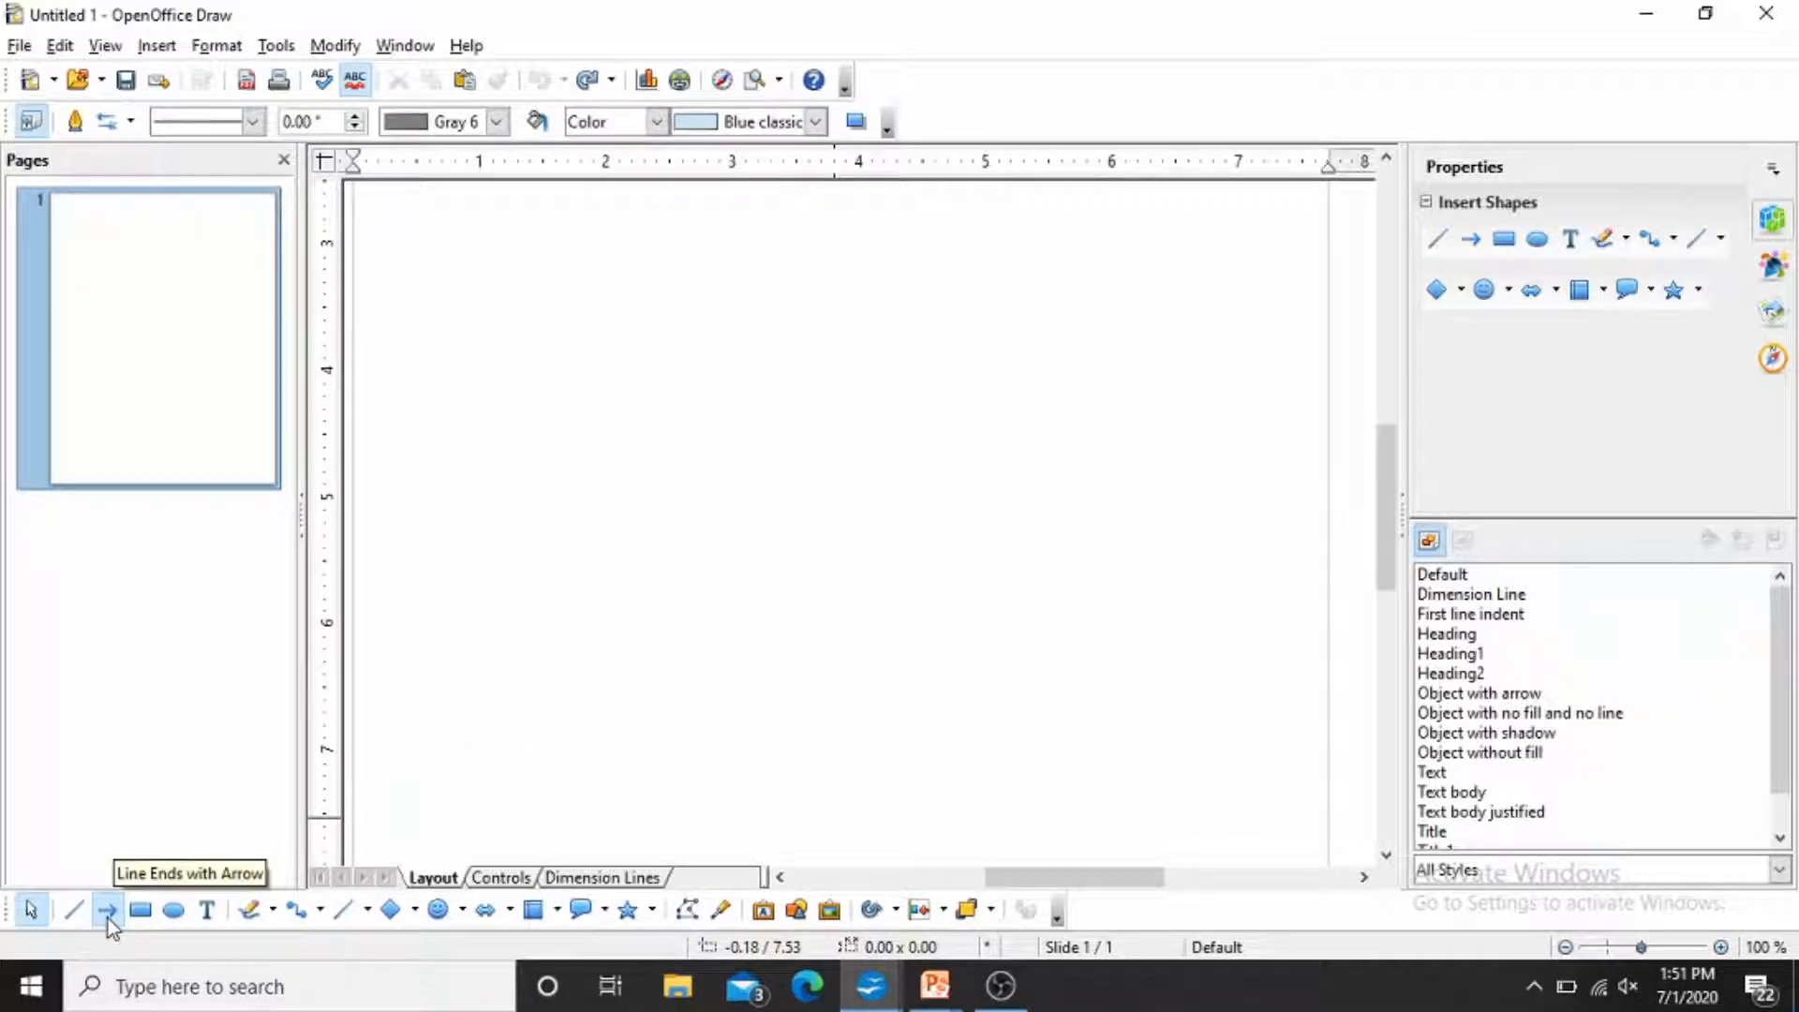
Draw a circle-to-arrow line about 1.05 long and, below it, a line starting with an arrow about 0.90 long.
{"action": "left_click", "coordinate": [368, 914]}
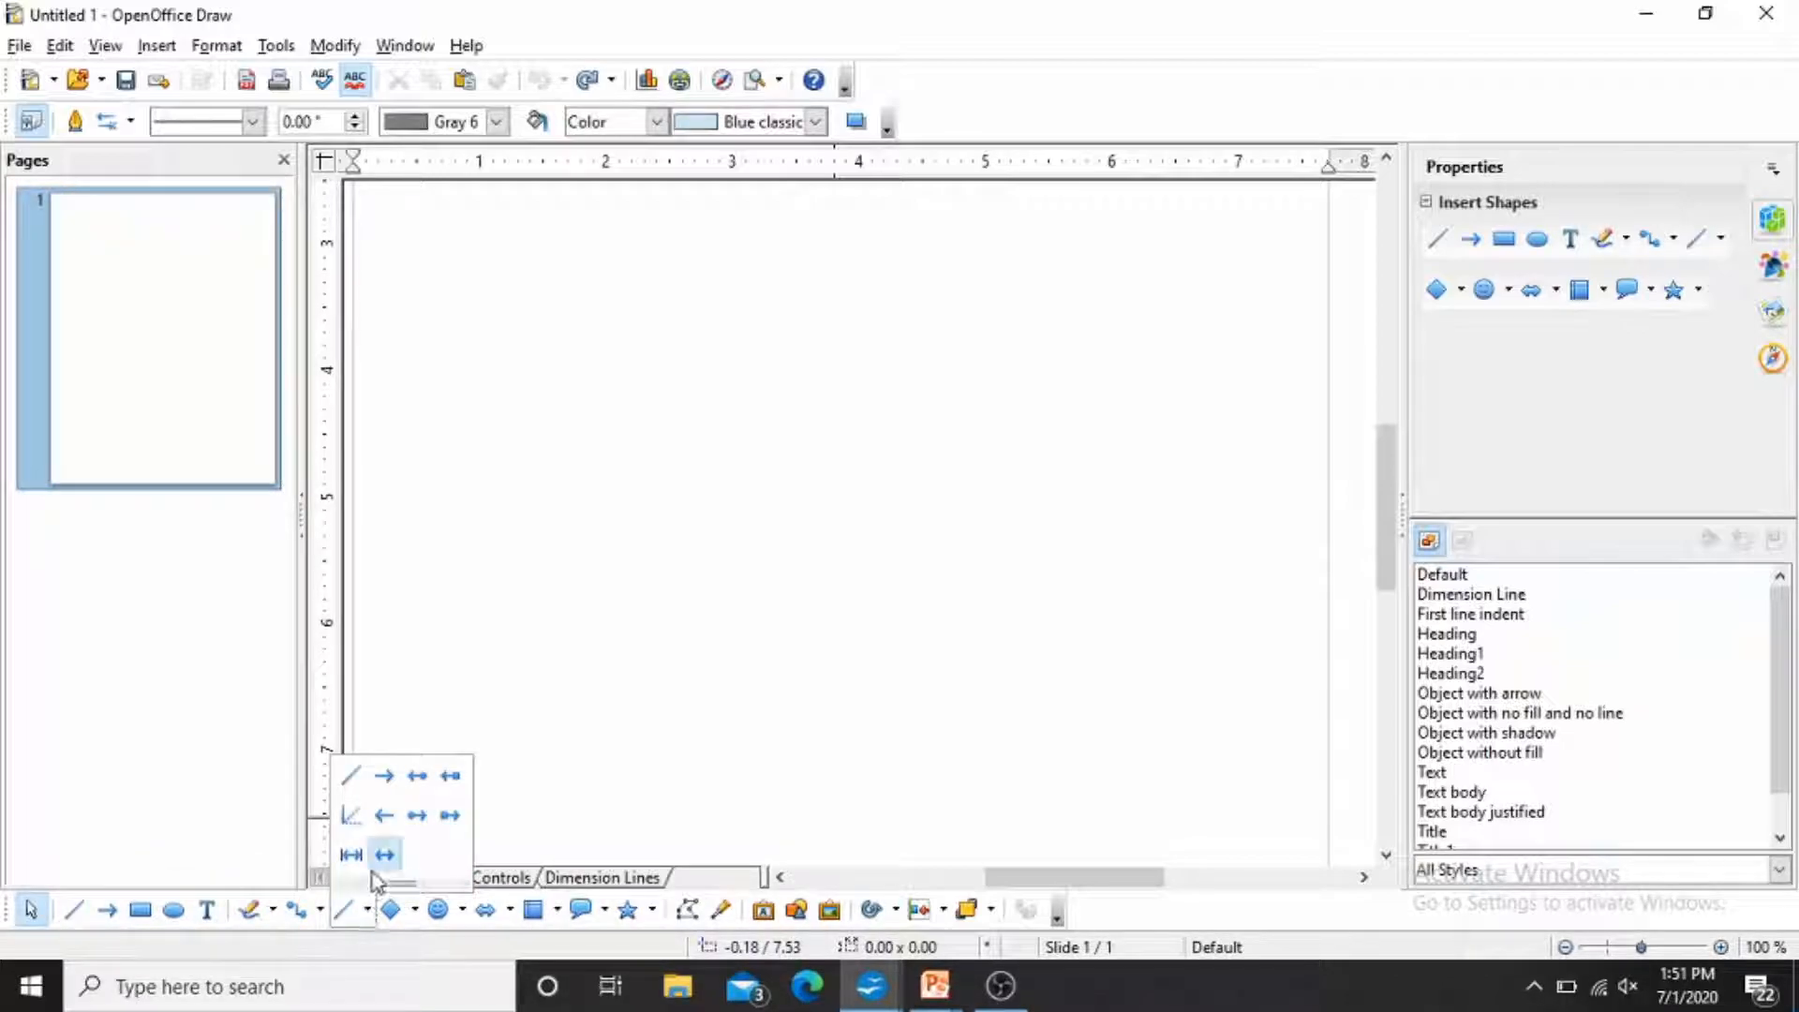
{"action": "left_click", "coordinate": [413, 822]}
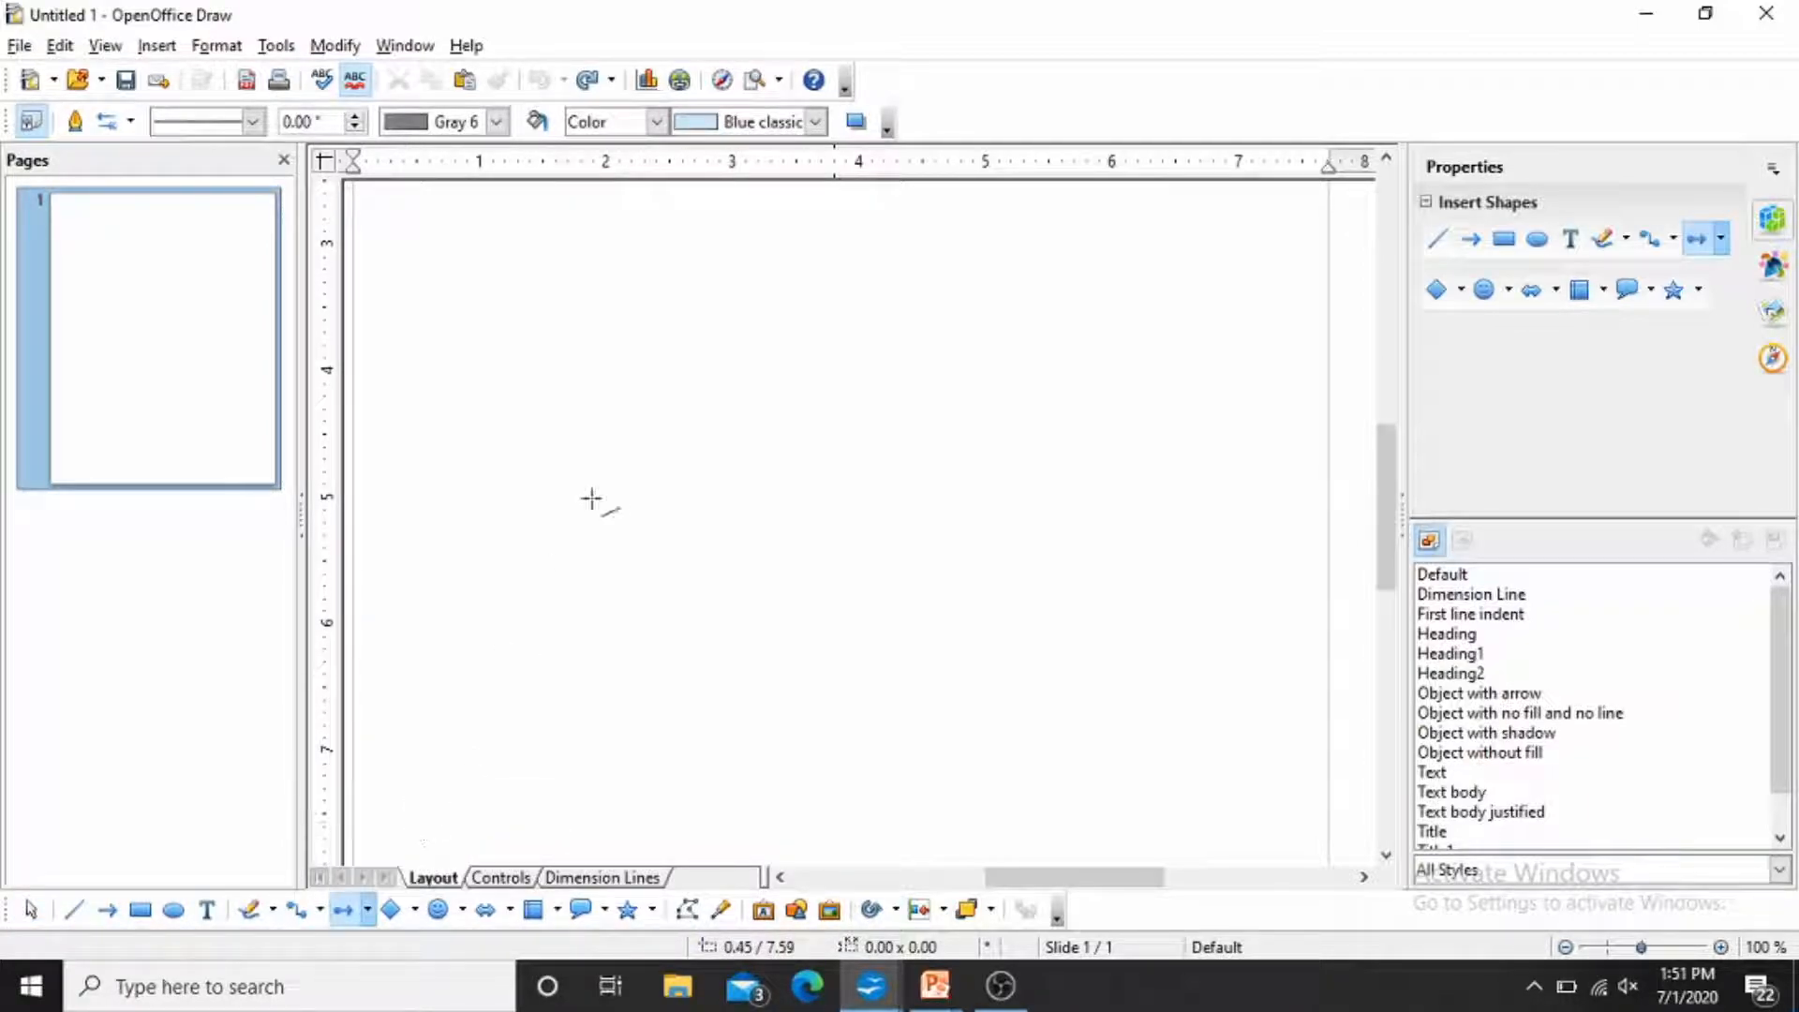
{"action": "mouse_move", "coordinate": [536, 355]}
{"action": "left_mouse_down"}
{"action": "mouse_move", "coordinate": [537, 380]}
{"action": "mouse_move", "coordinate": [590, 403]}
{"action": "mouse_move", "coordinate": [660, 382]}
{"action": "mouse_move", "coordinate": [670, 357]}
{"action": "left_mouse_up"}
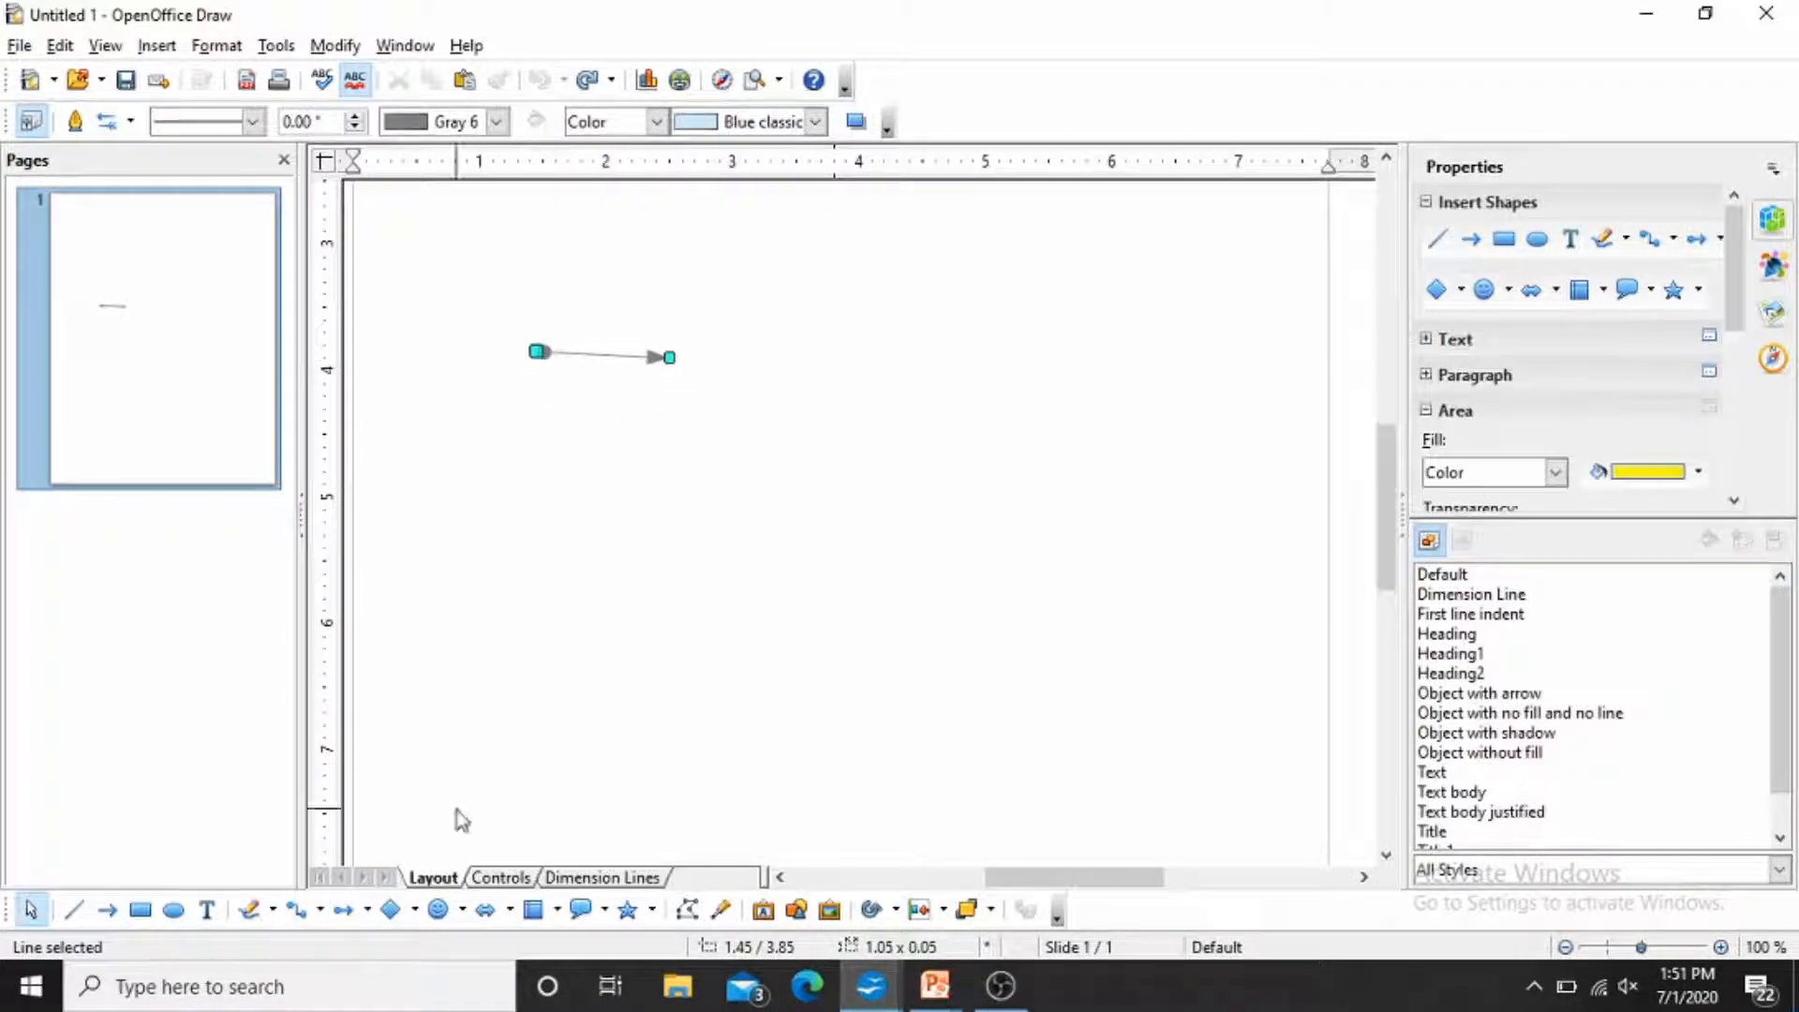
{"action": "left_click", "coordinate": [365, 910]}
{"action": "left_click", "coordinate": [385, 815]}
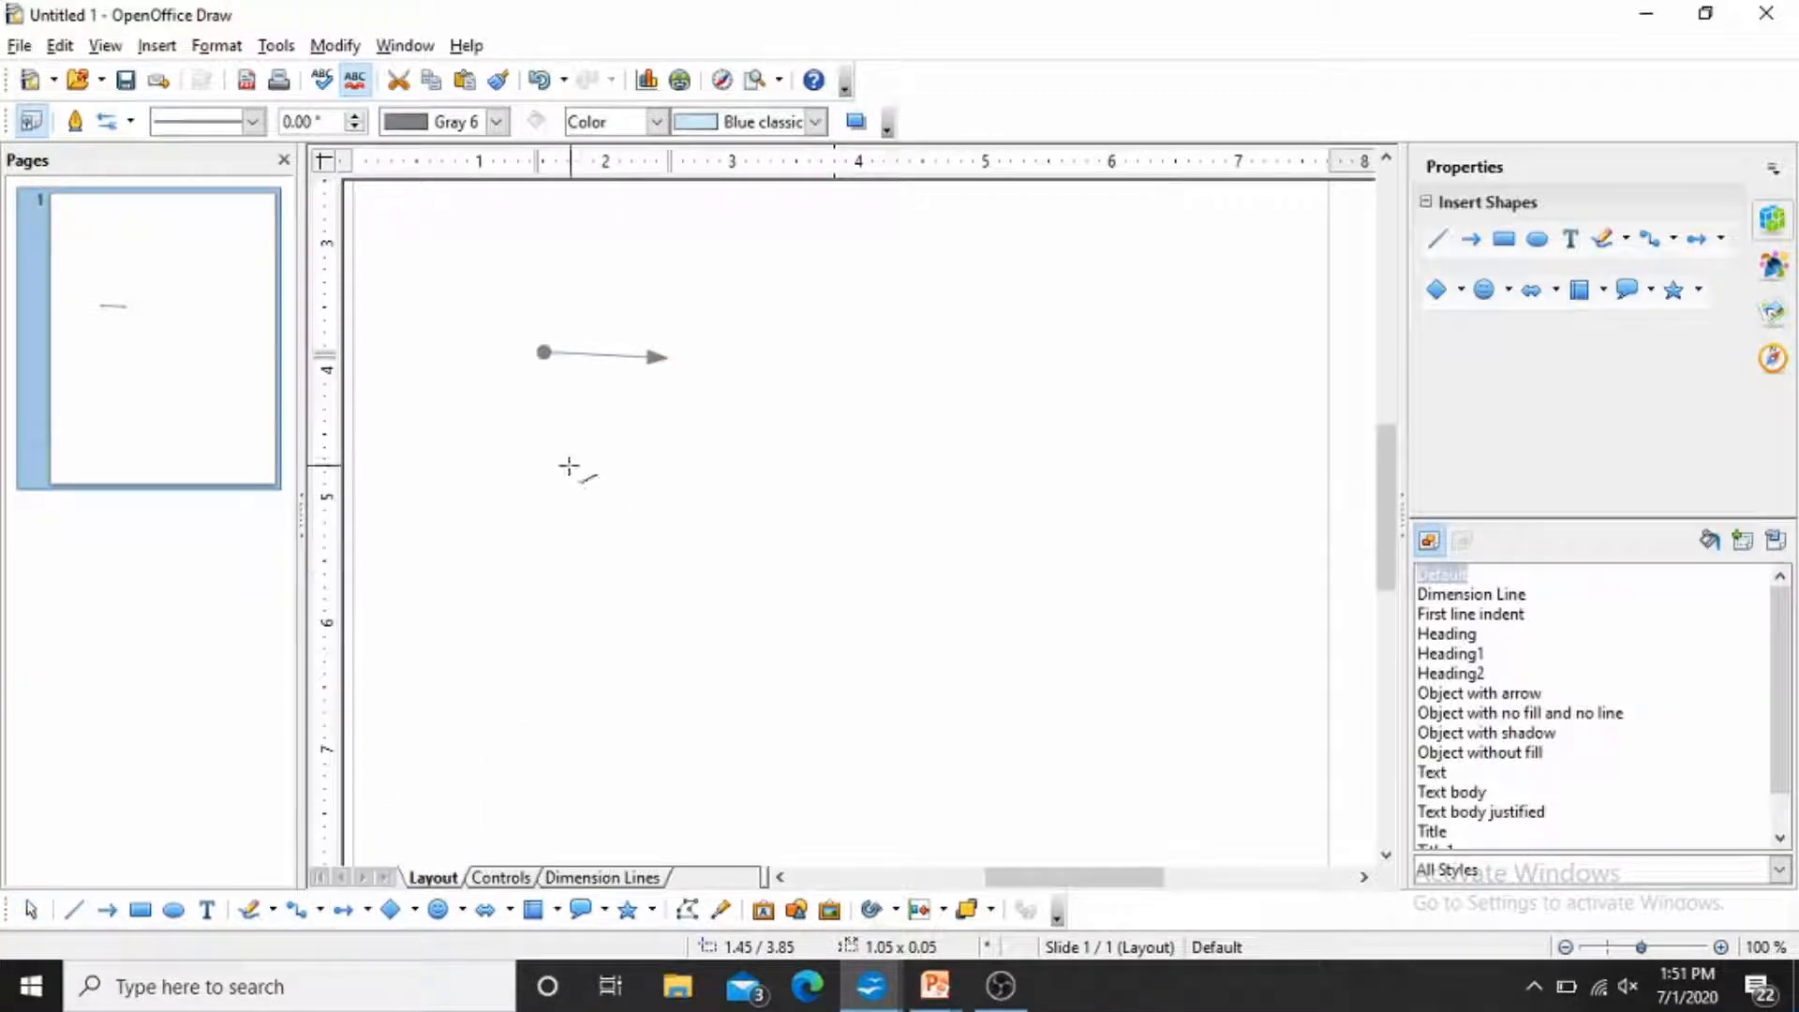
{"action": "left_click_drag", "start_coordinate": [560, 459], "coordinate": [664, 459]}
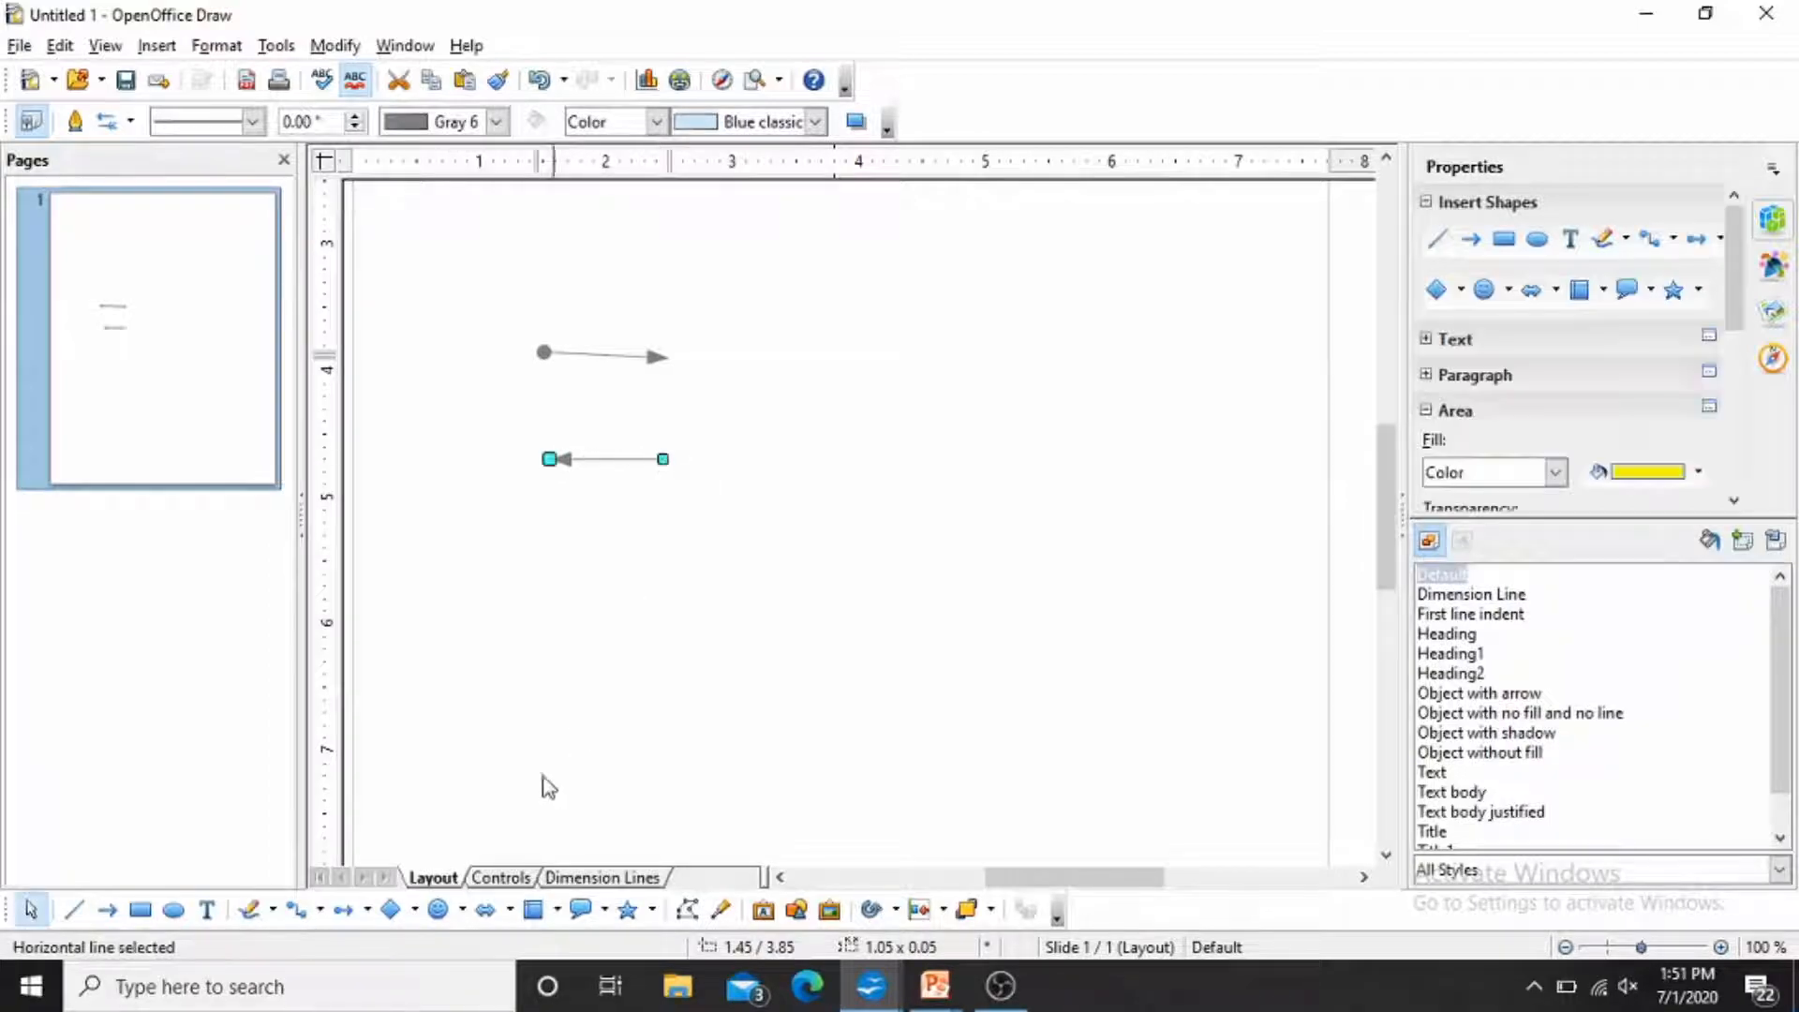
Draw a left block arrow about 1.00 × 0.60 below the arrow lines and an up-down arrow callout beside them.
{"action": "left_click", "coordinate": [509, 910]}
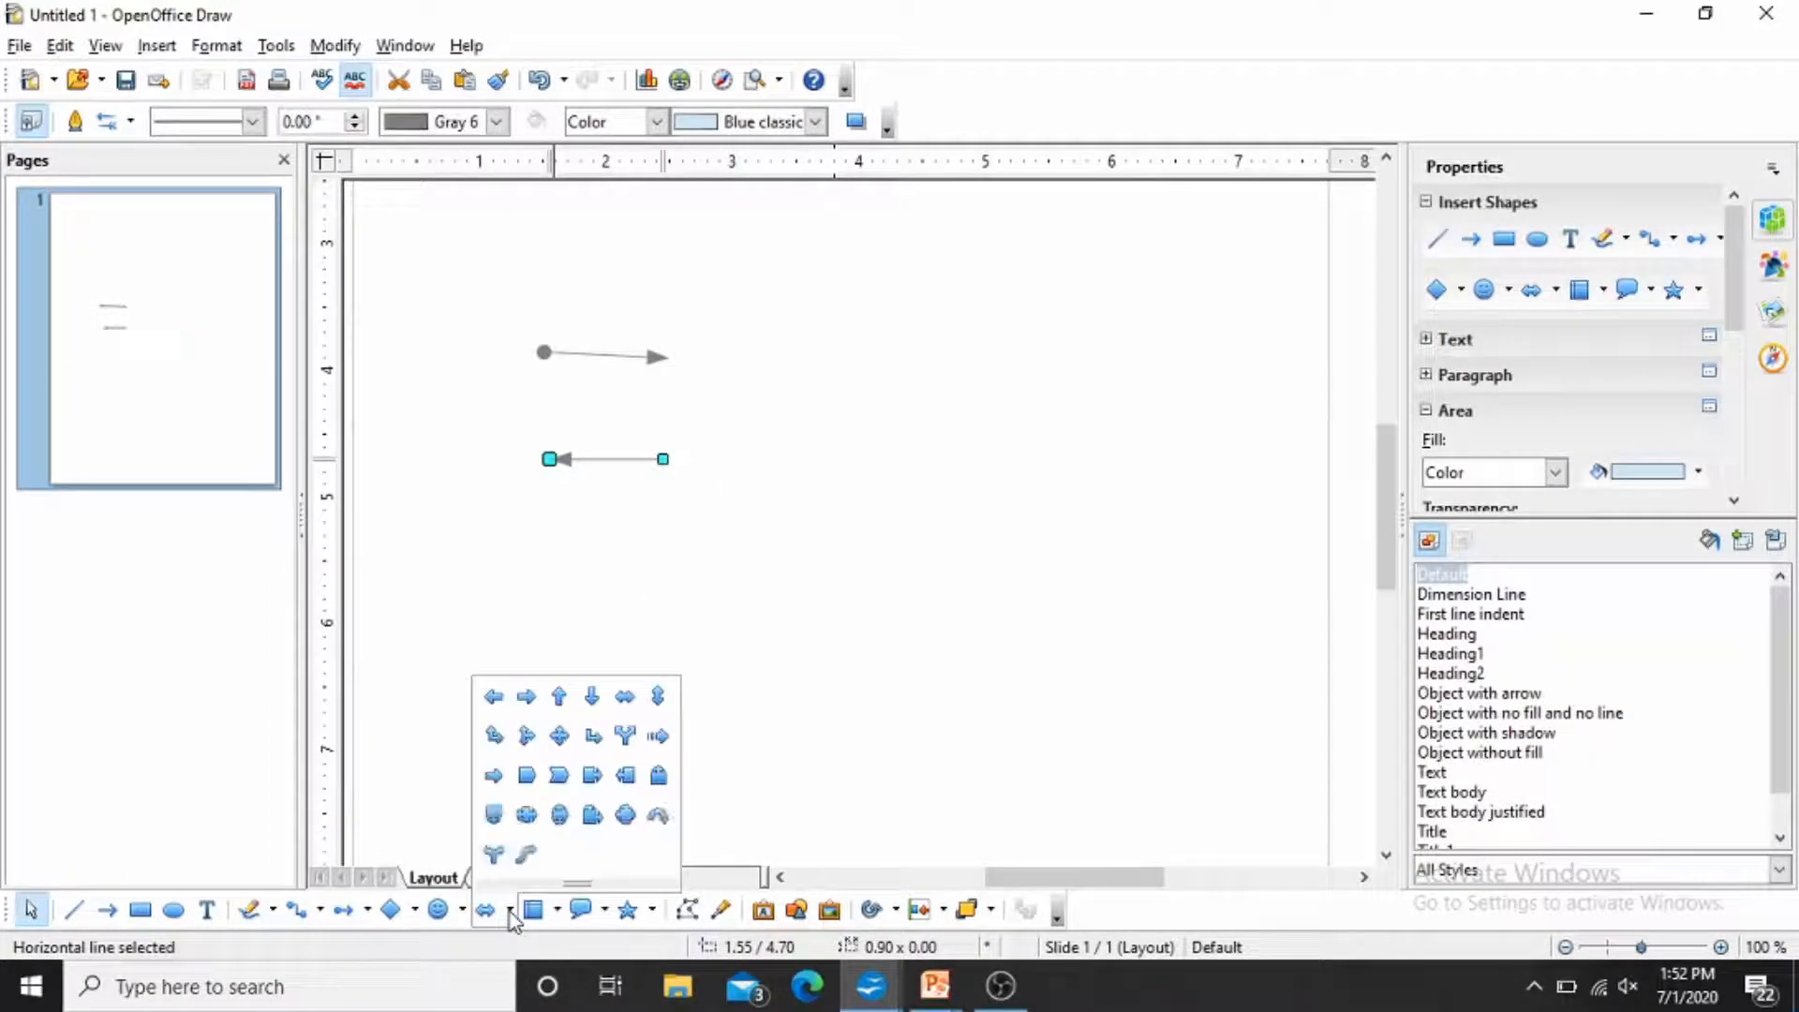
{"action": "left_click", "coordinate": [496, 702]}
{"action": "left_click_drag", "start_coordinate": [574, 568], "coordinate": [699, 642]}
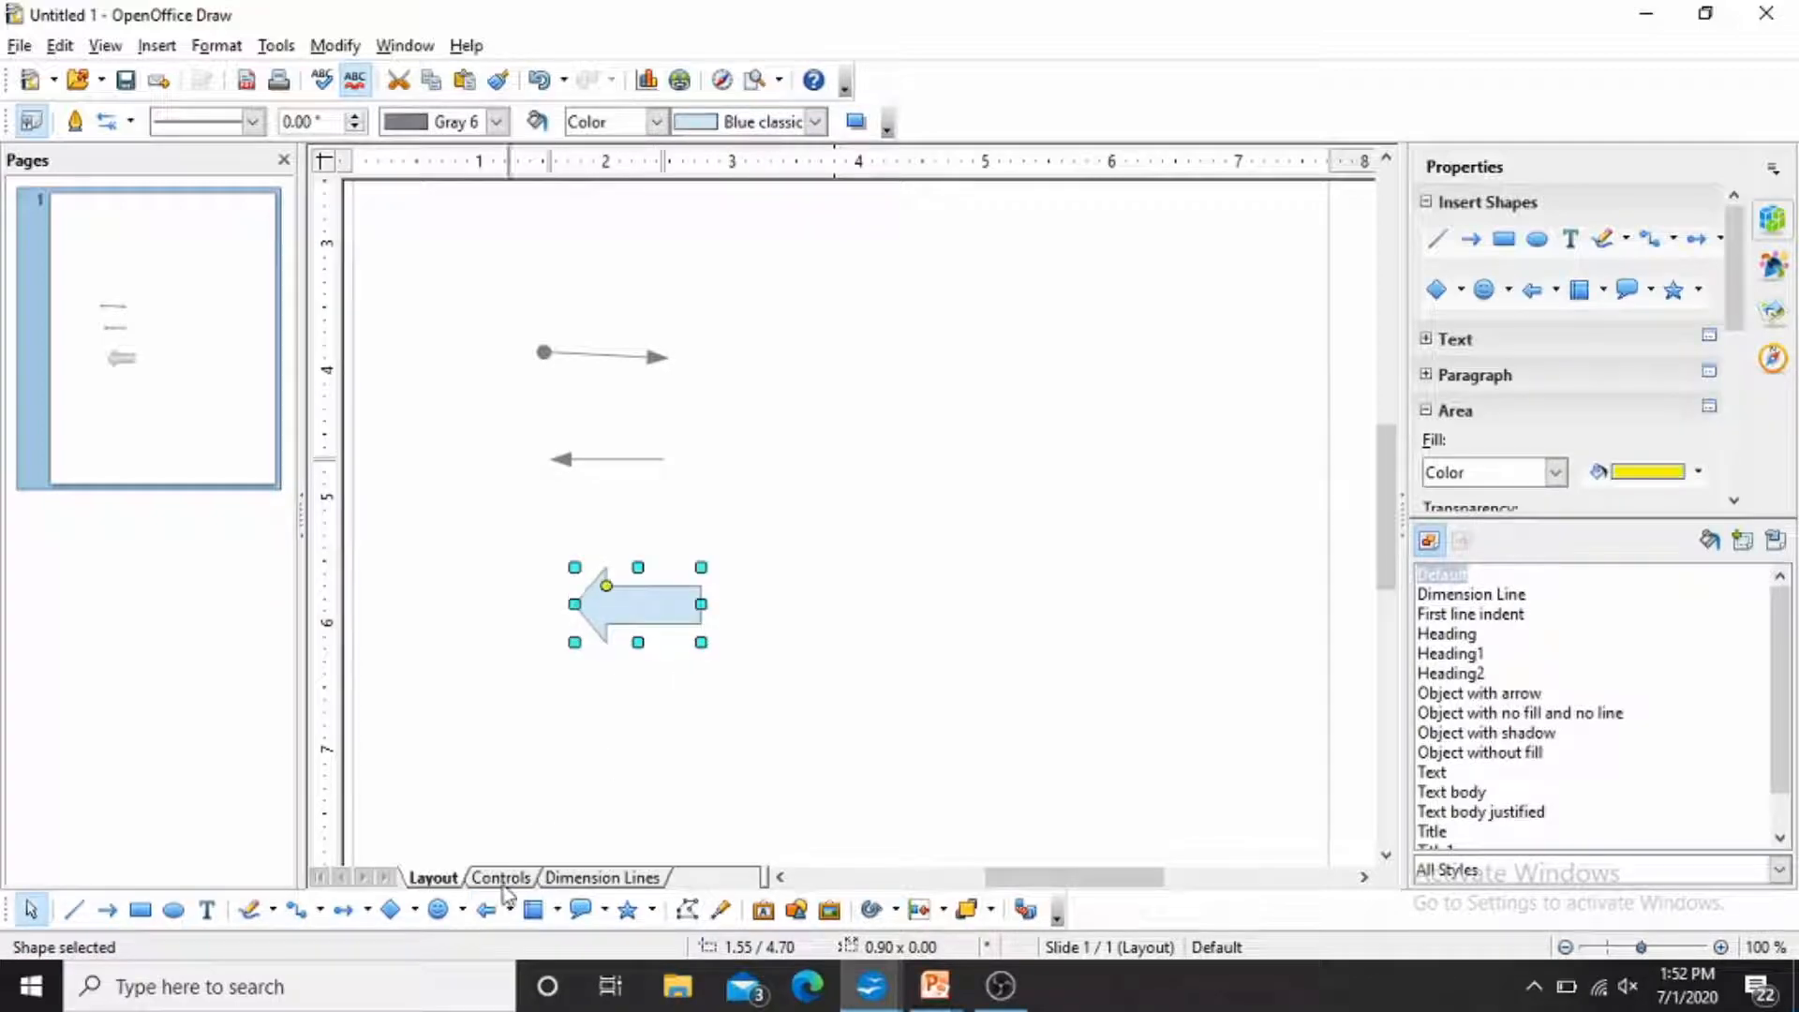
{"action": "left_click", "coordinate": [509, 911]}
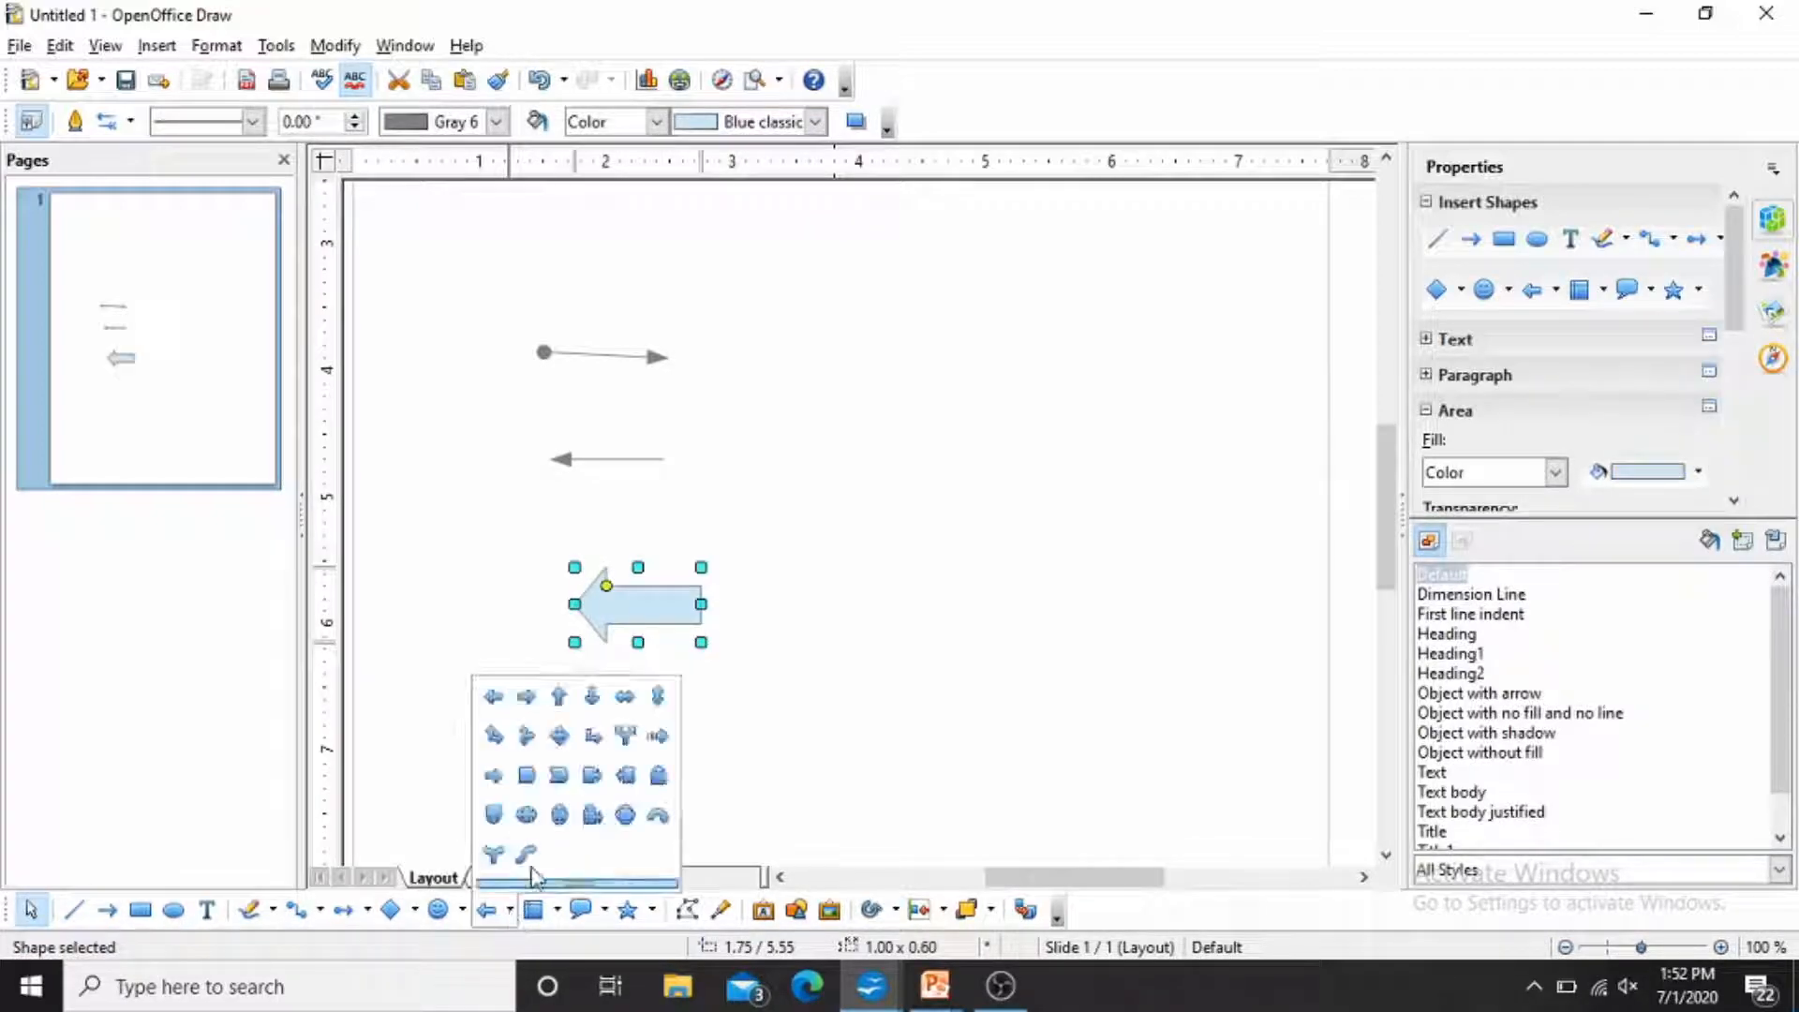
{"action": "left_click", "coordinate": [559, 816]}
{"action": "left_click_drag", "start_coordinate": [909, 409], "coordinate": [1043, 570]}
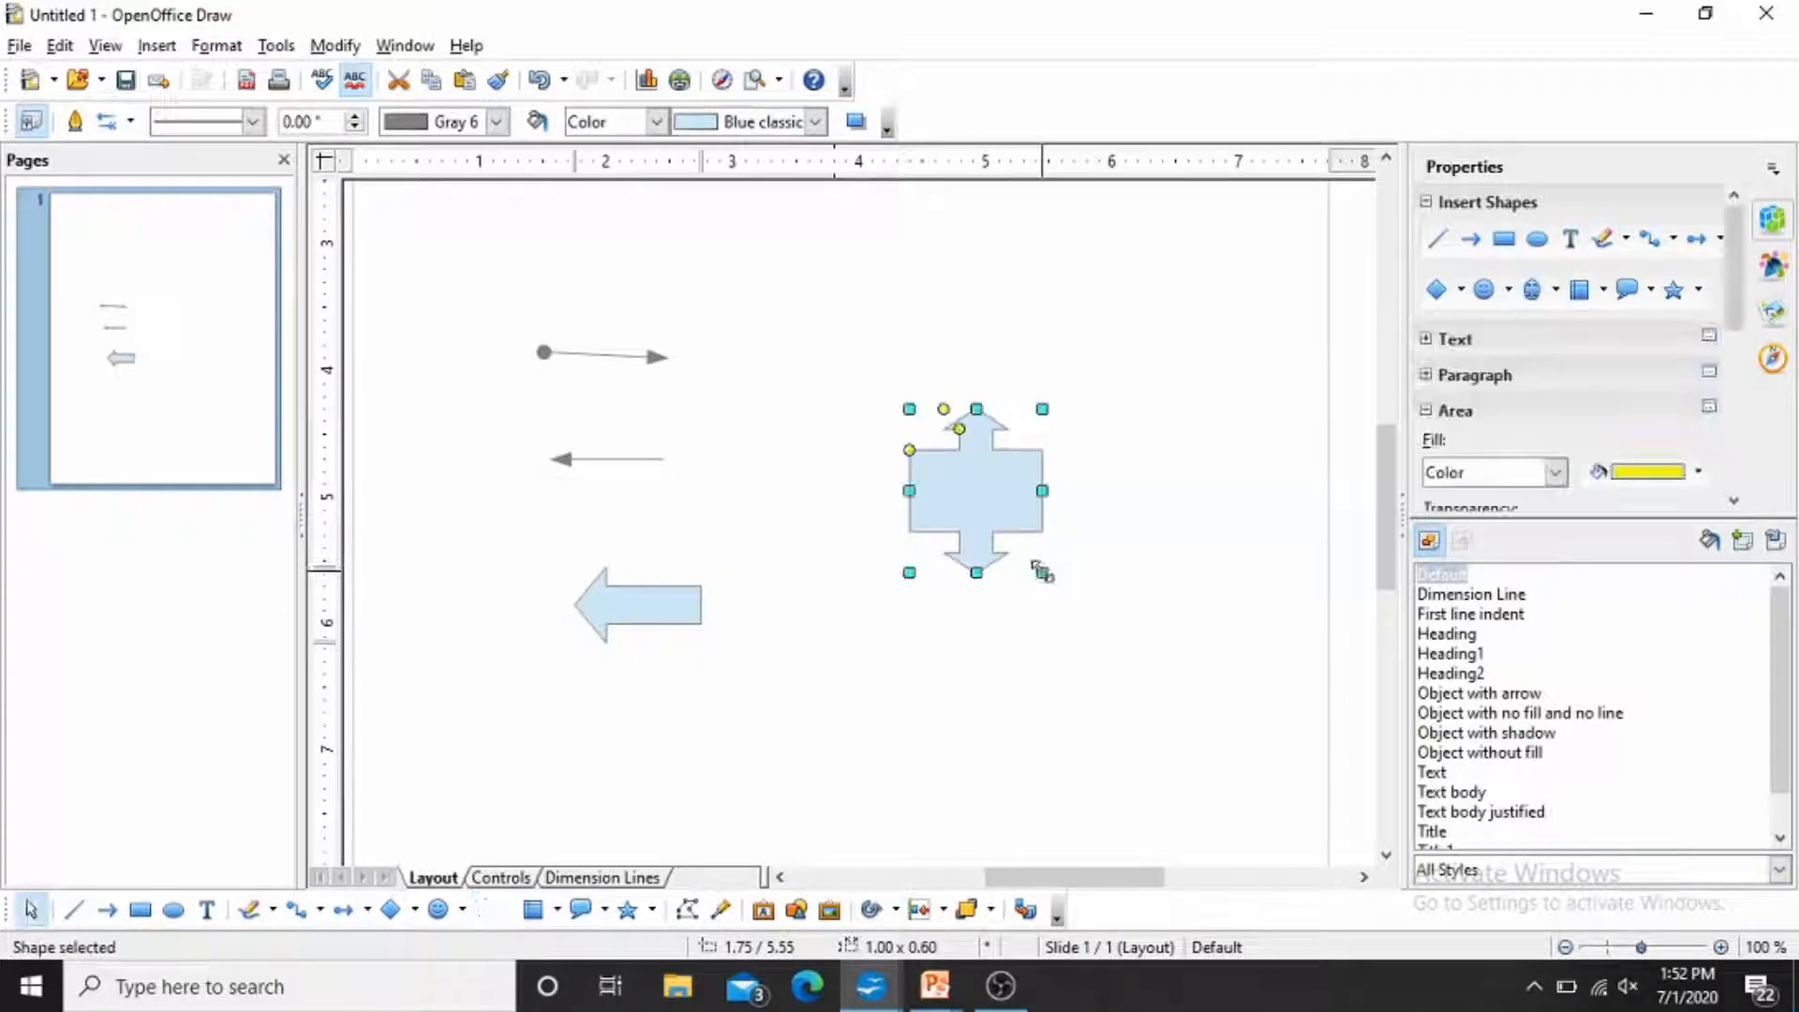
{"action": "left_click", "coordinate": [926, 658]}
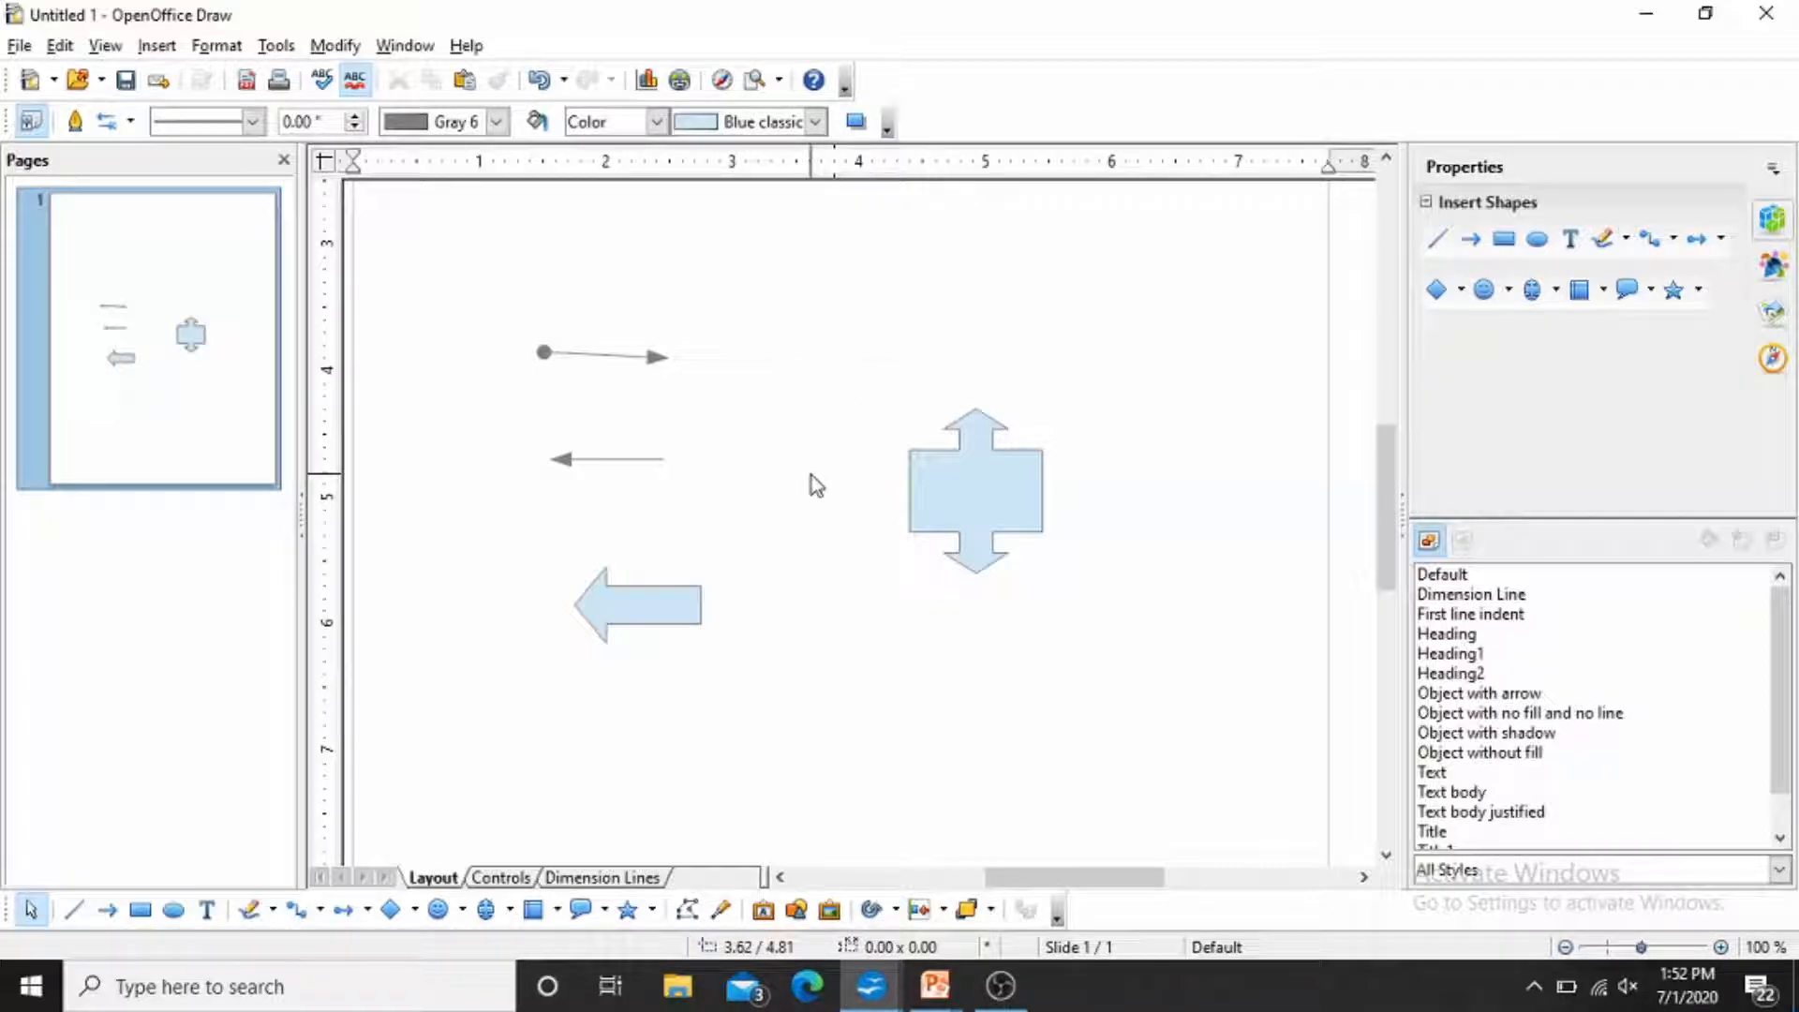
{"action": "key", "text": "alt+Tab"}
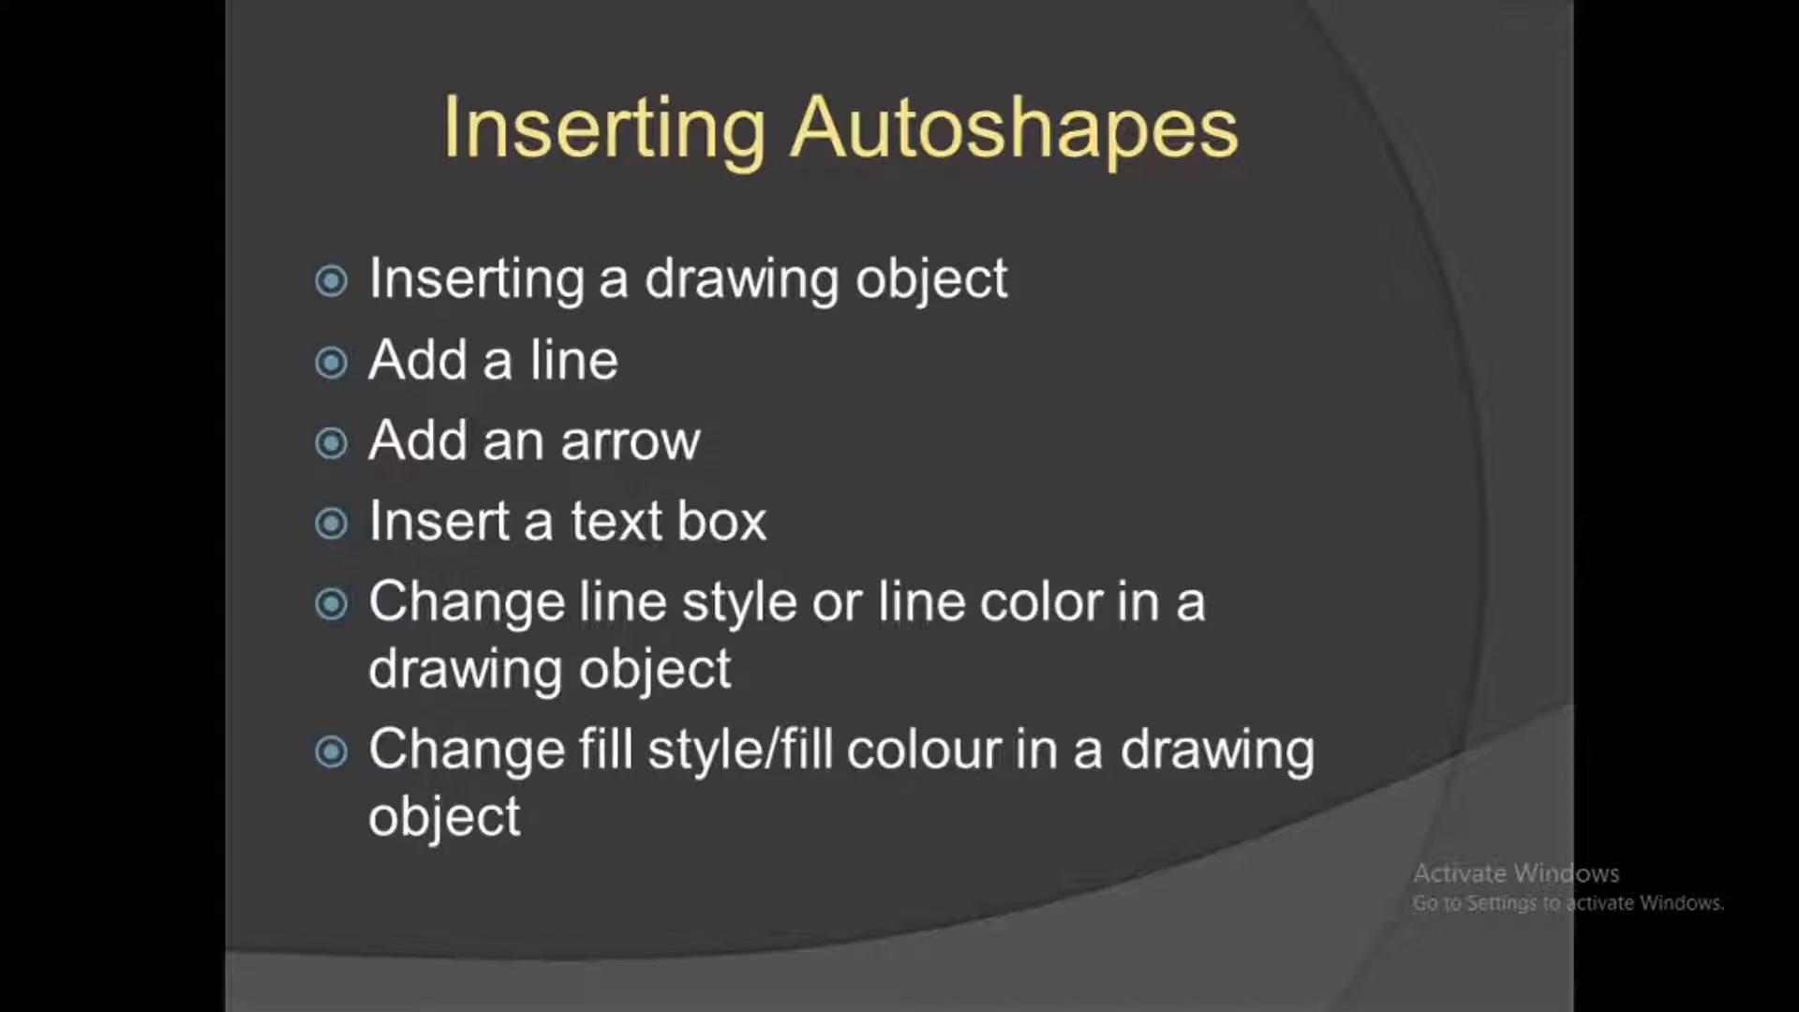
{"action": "key", "text": "alt+Tab"}
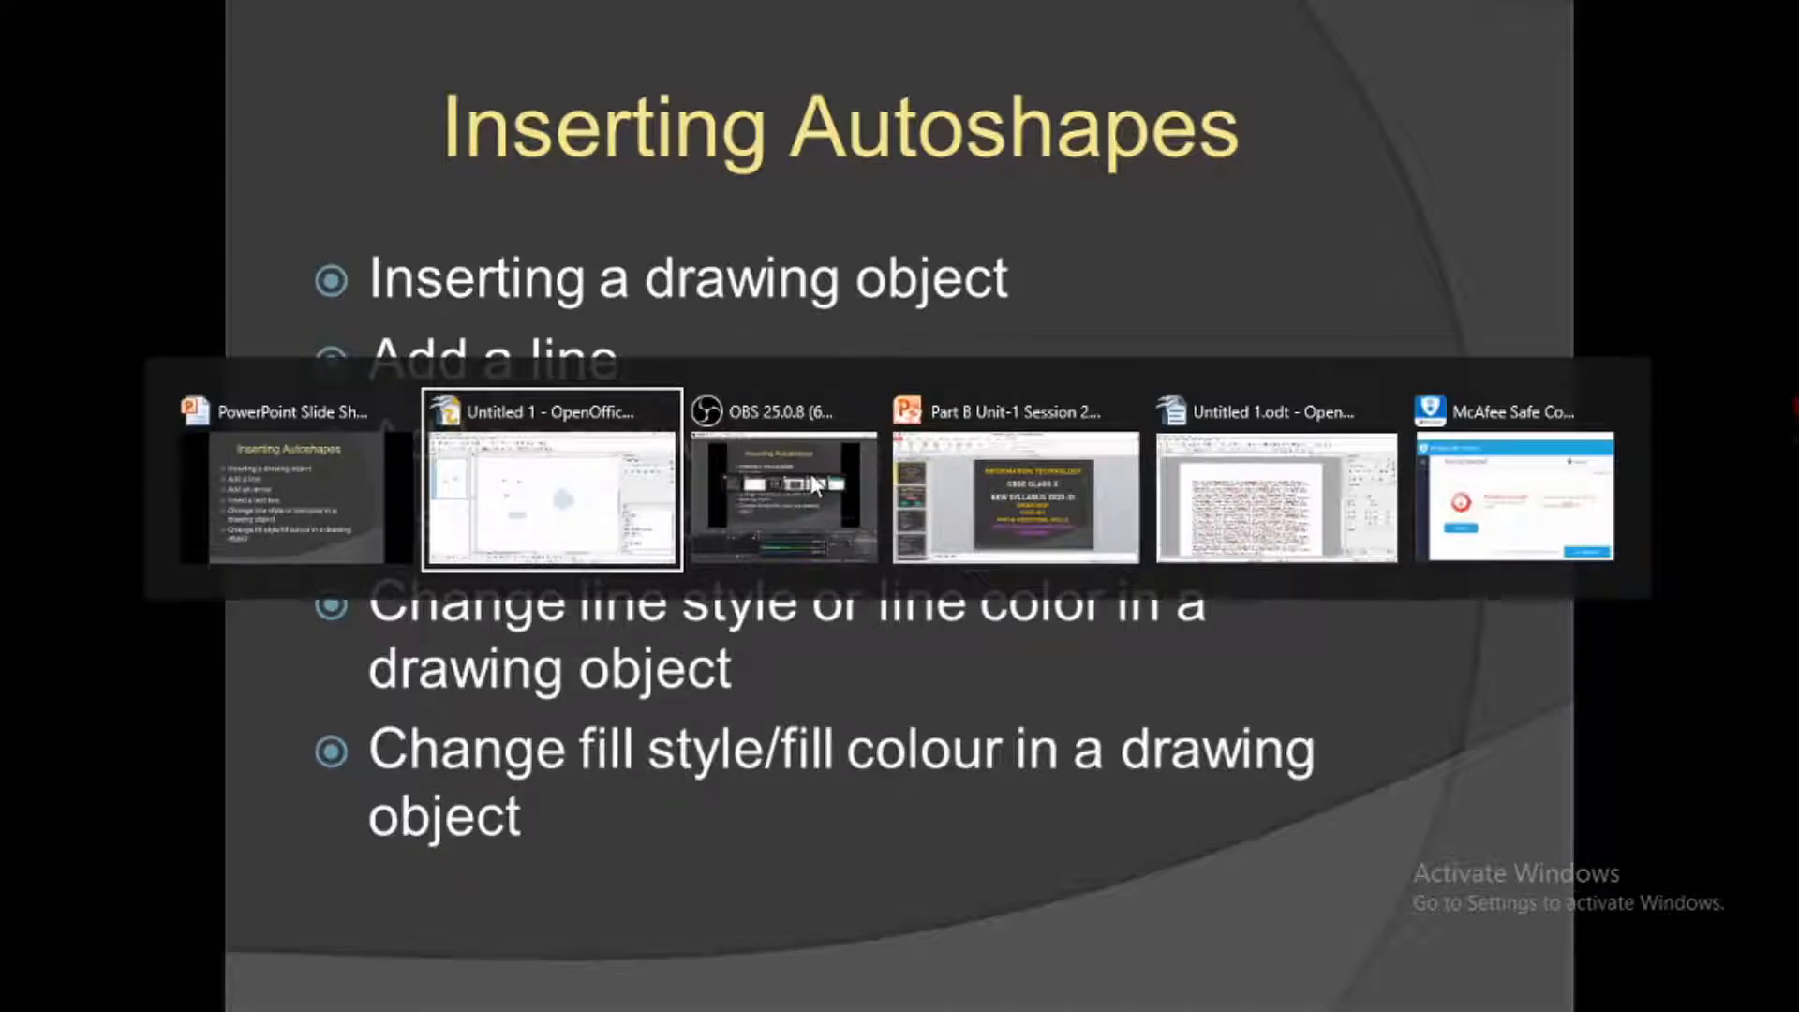
Undo the two block arrows and the two arrow lines to empty the page.
{"action": "key", "text": "ctrl+z"}
{"action": "key", "text": "ctrl+z"}
{"action": "key", "text": "ctrl+z"}
{"action": "key", "text": "ctrl+z"}
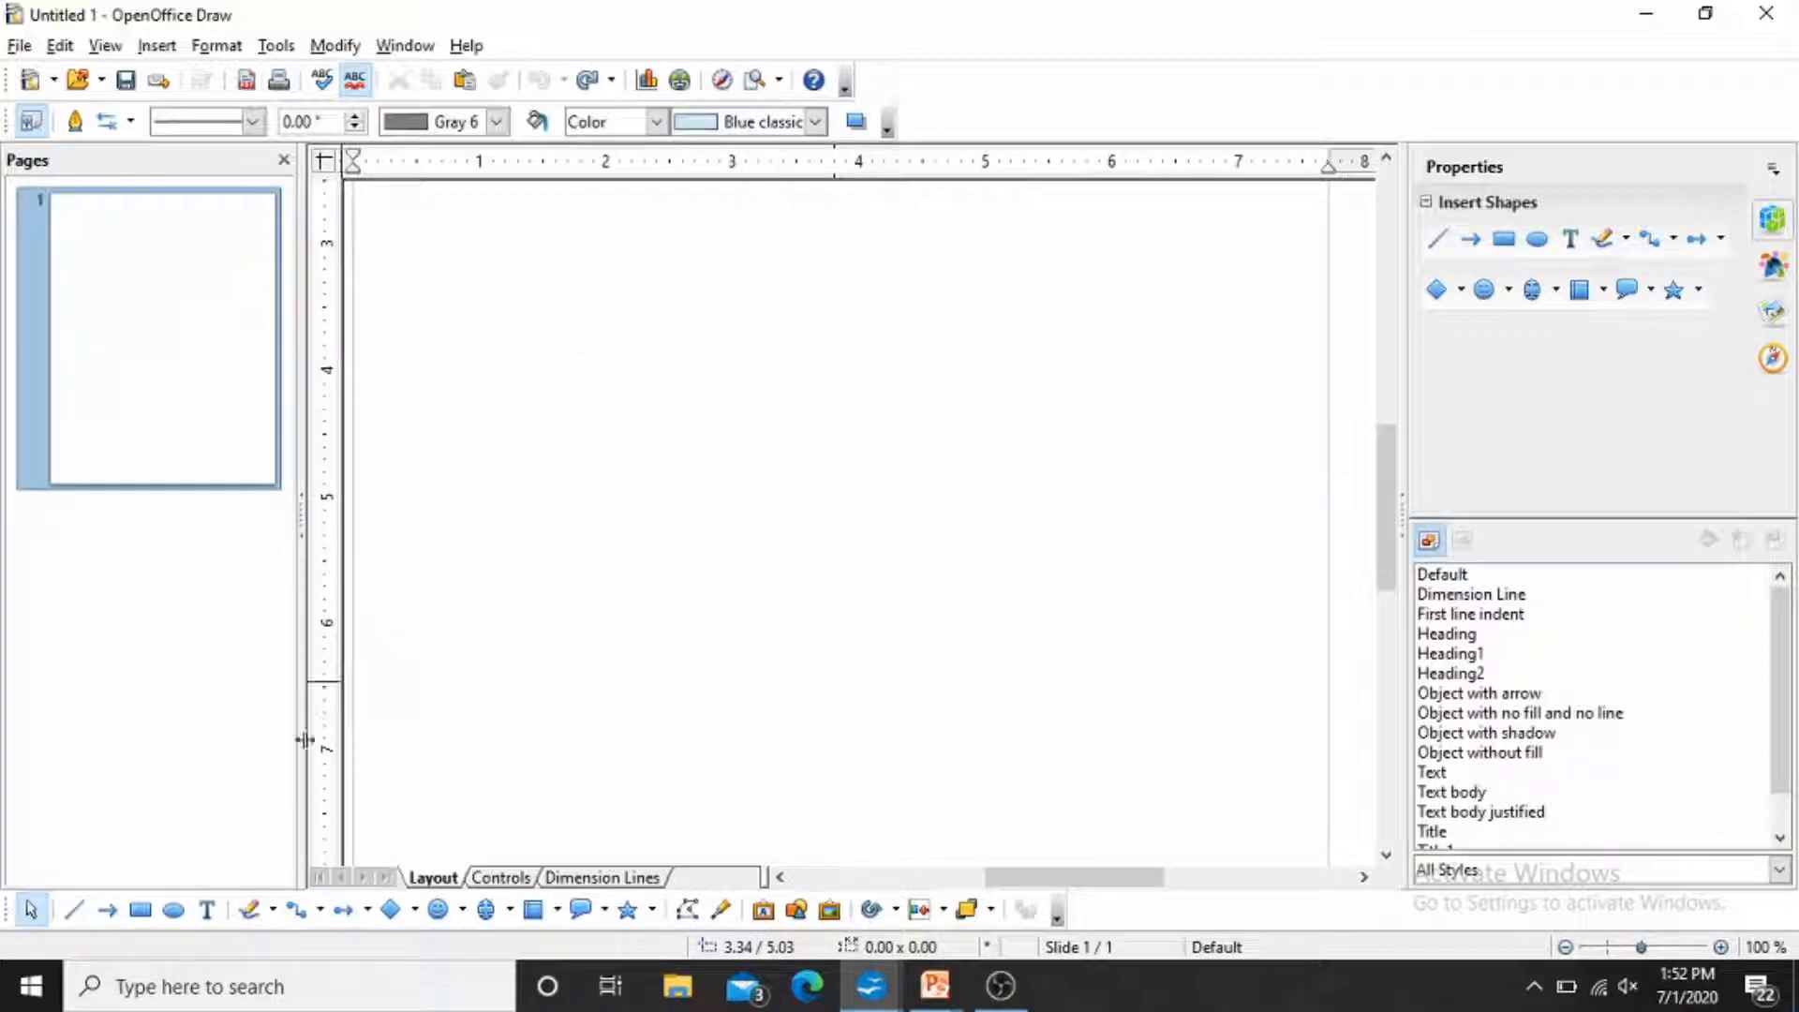
Insert a text box about 2.35 × 0.38 in the upper part of the visible page area containing "Hello".
{"action": "left_click", "coordinate": [206, 918]}
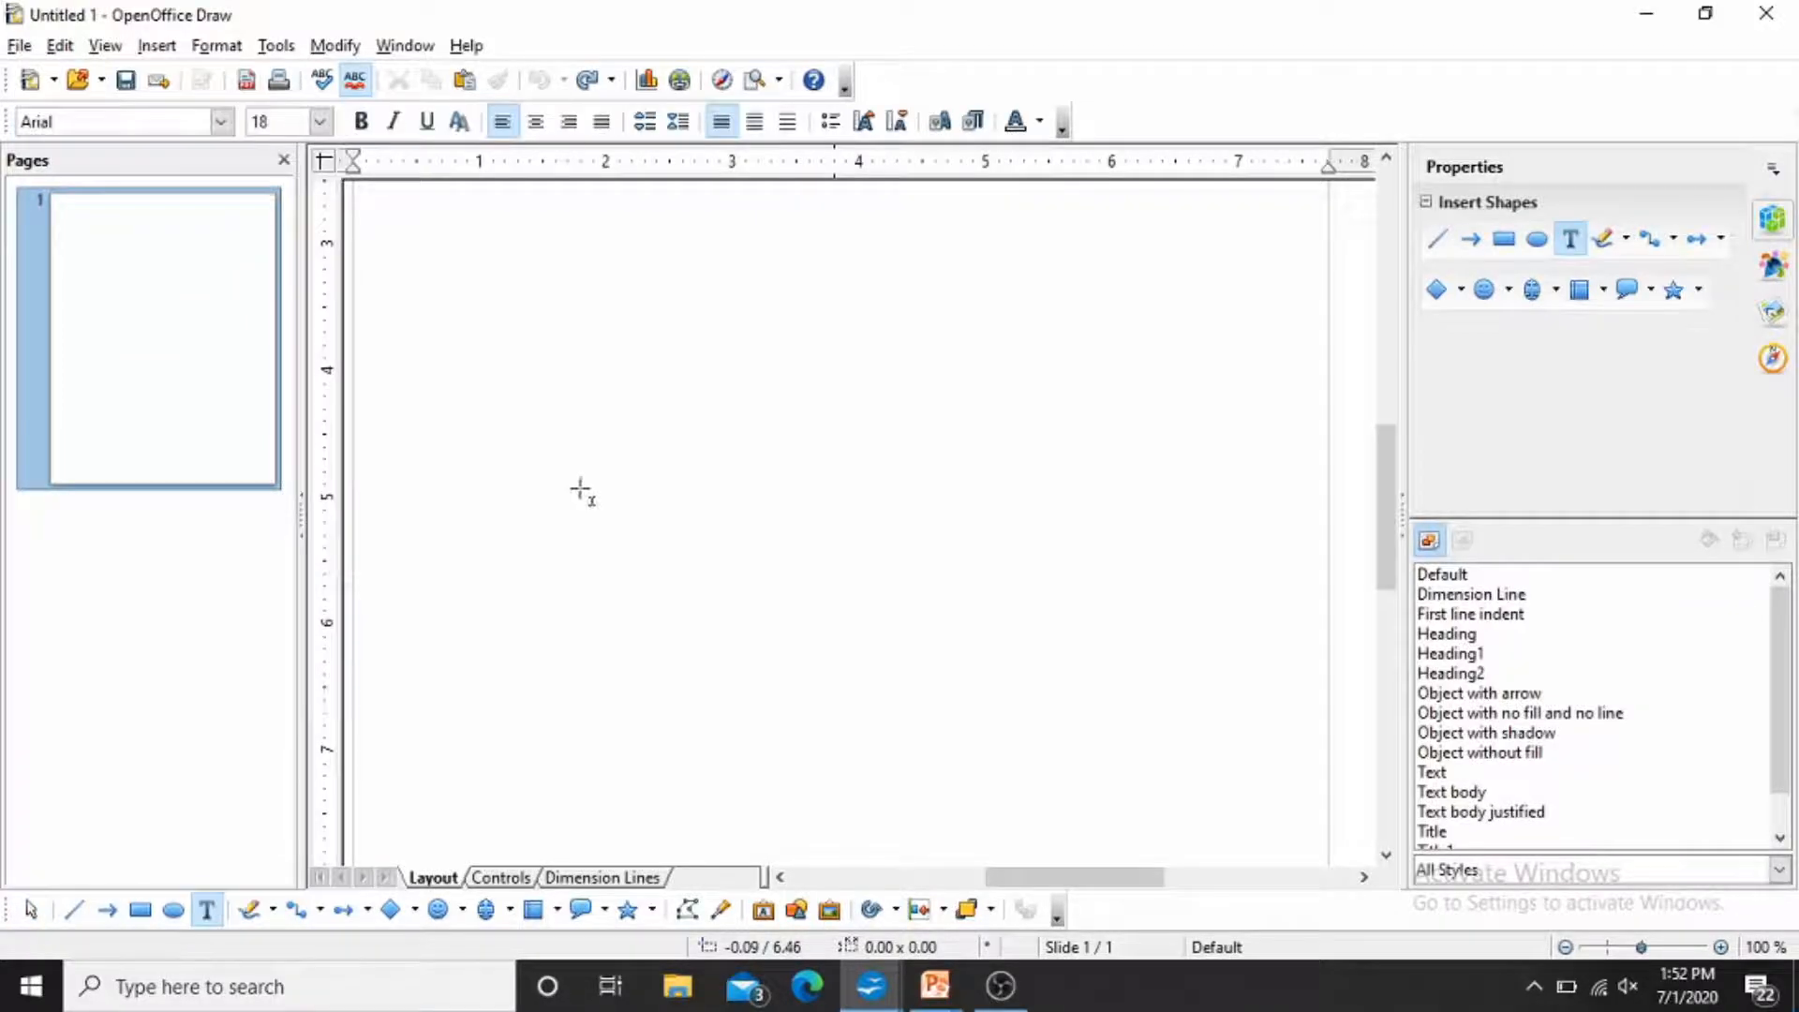
{"action": "left_click_drag", "start_coordinate": [516, 287], "coordinate": [816, 333]}
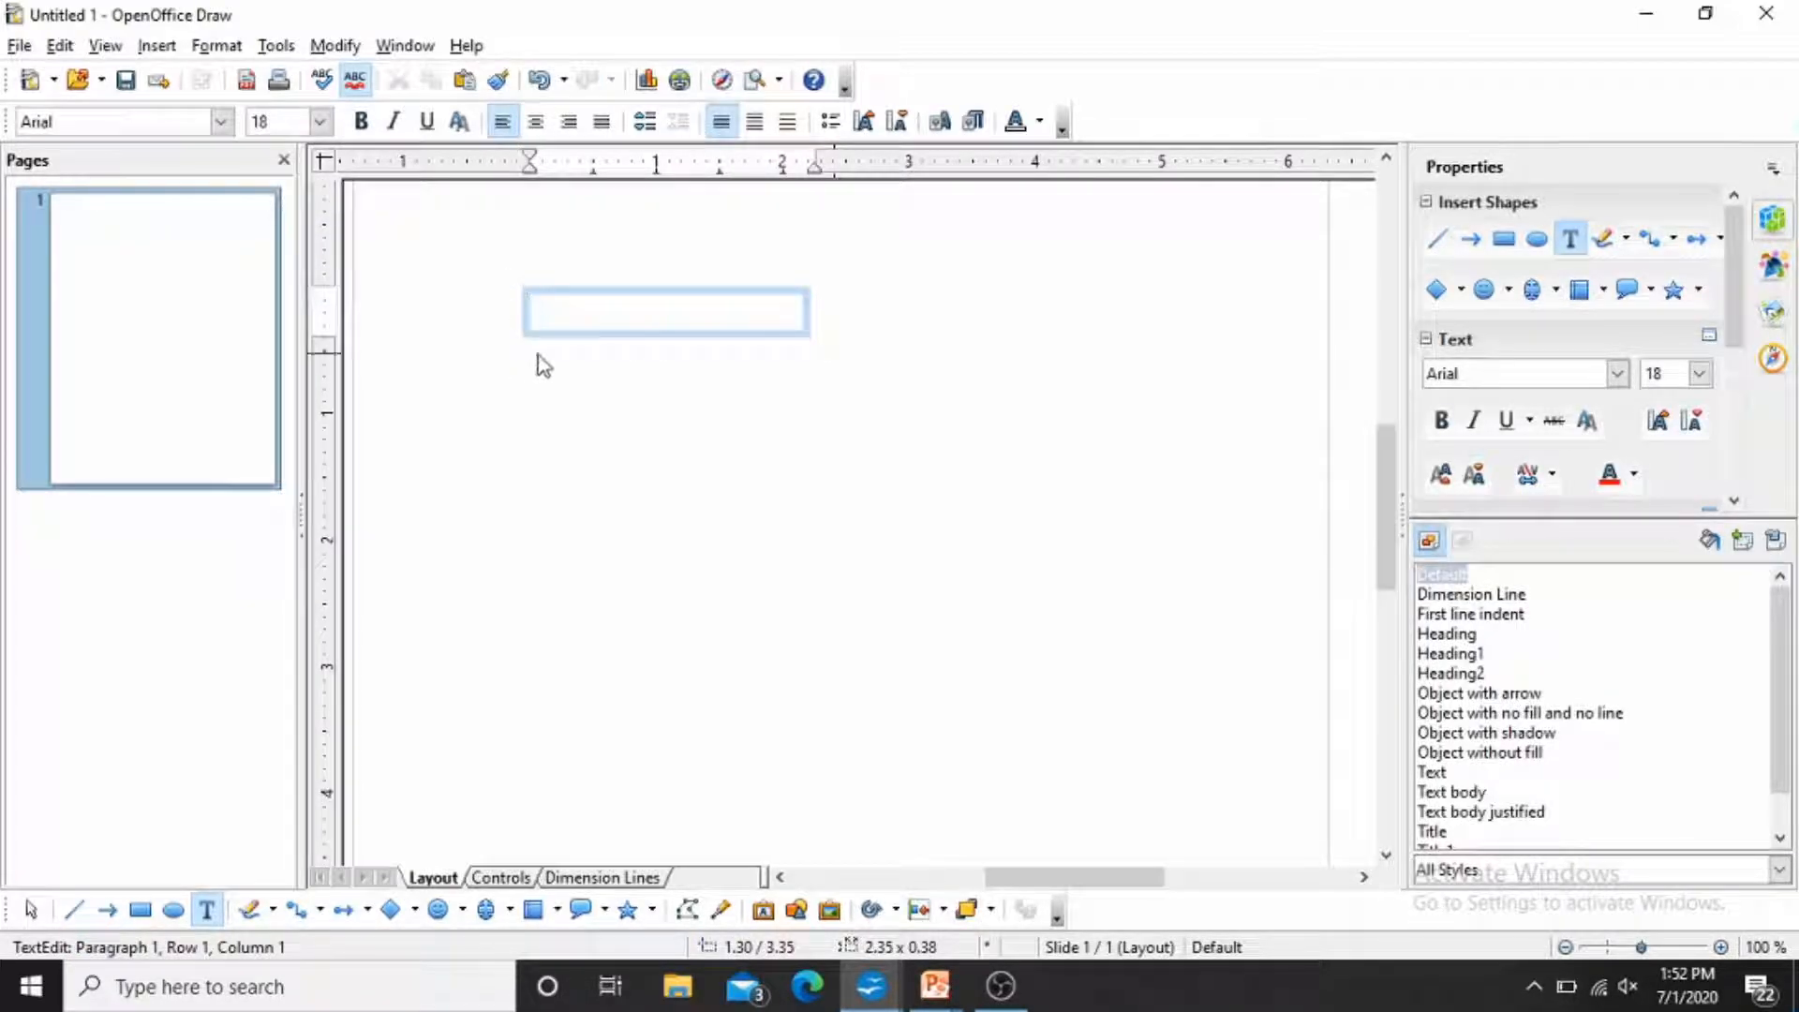
{"action": "type", "text": "Hello"}
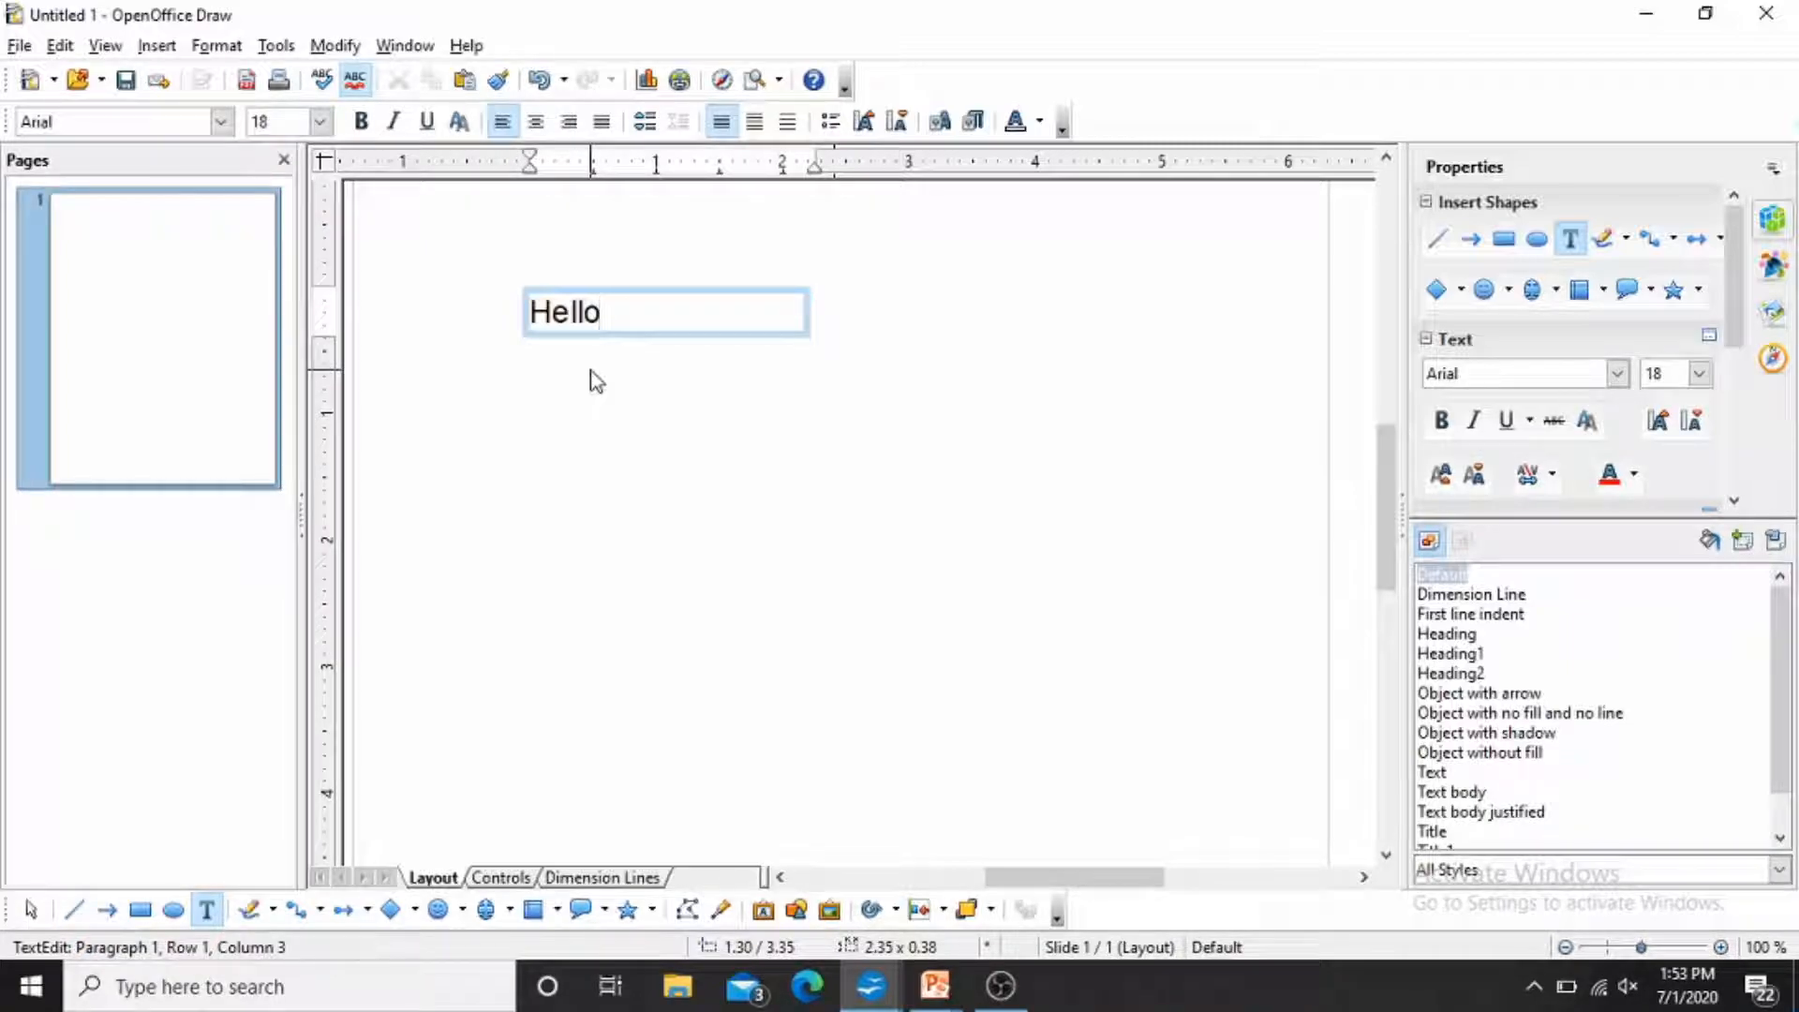
{"action": "left_click", "coordinate": [599, 382]}
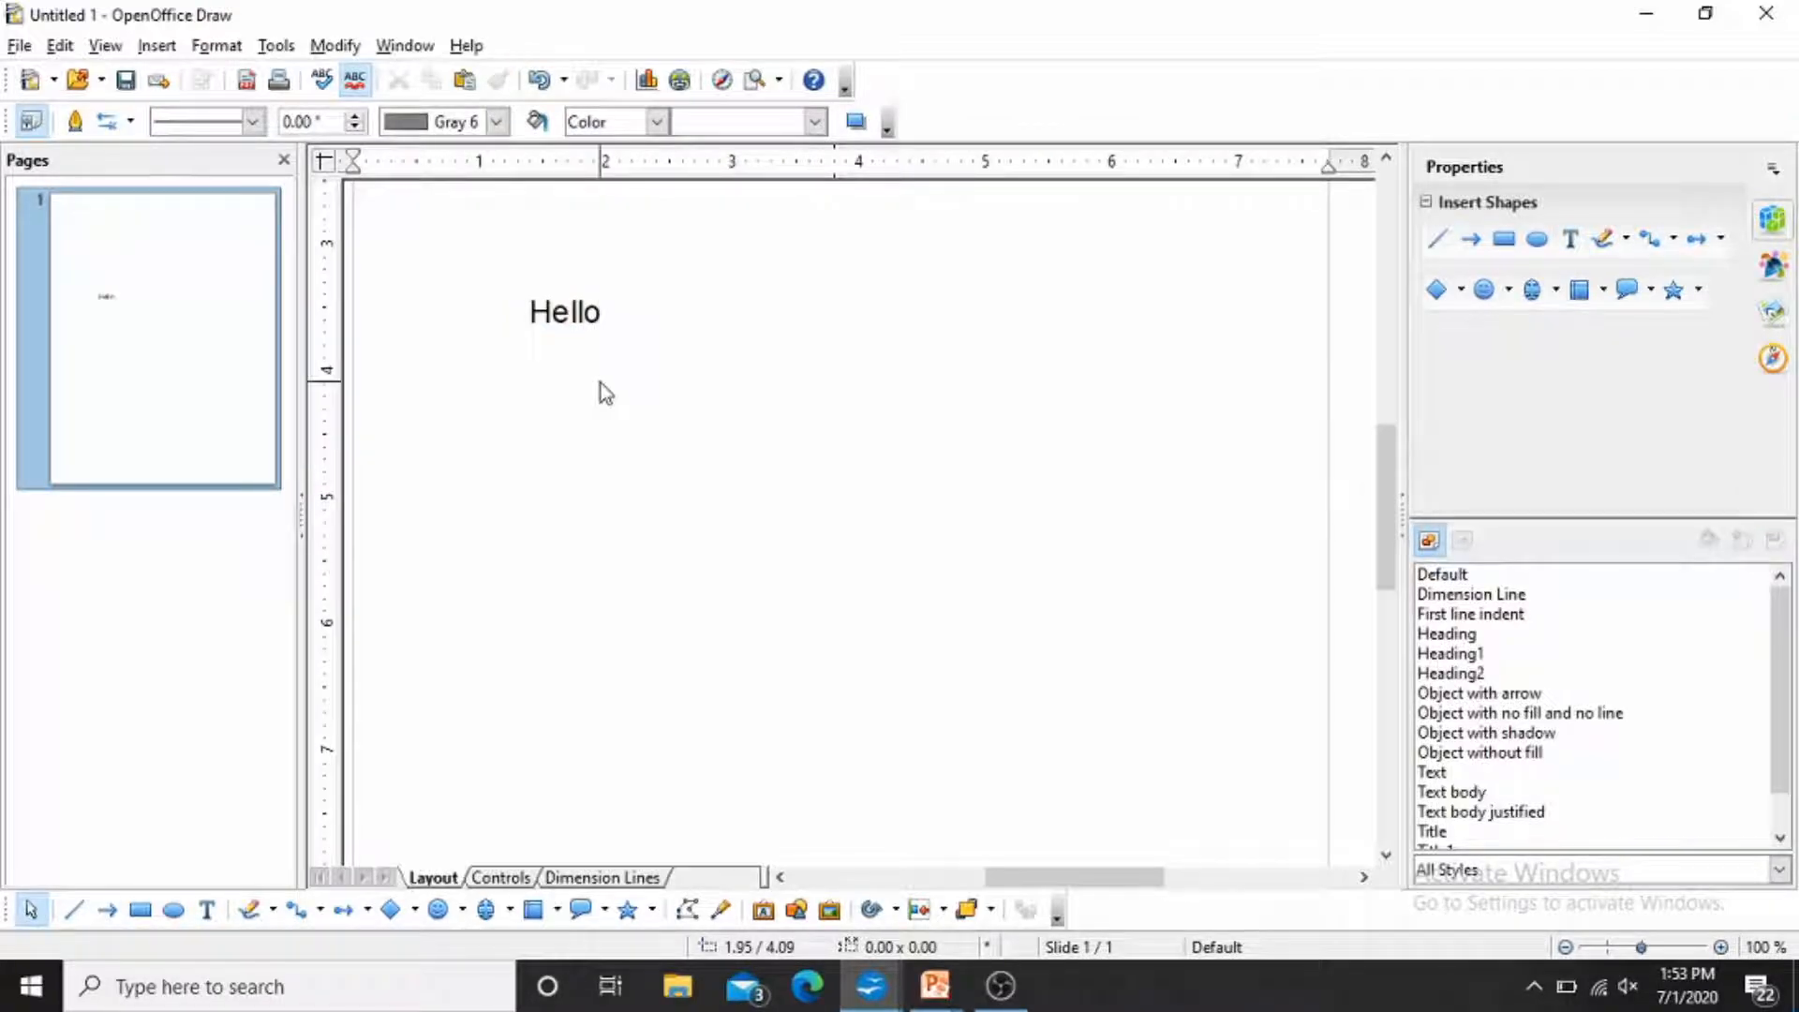
{"action": "key", "text": "alt+Tab"}
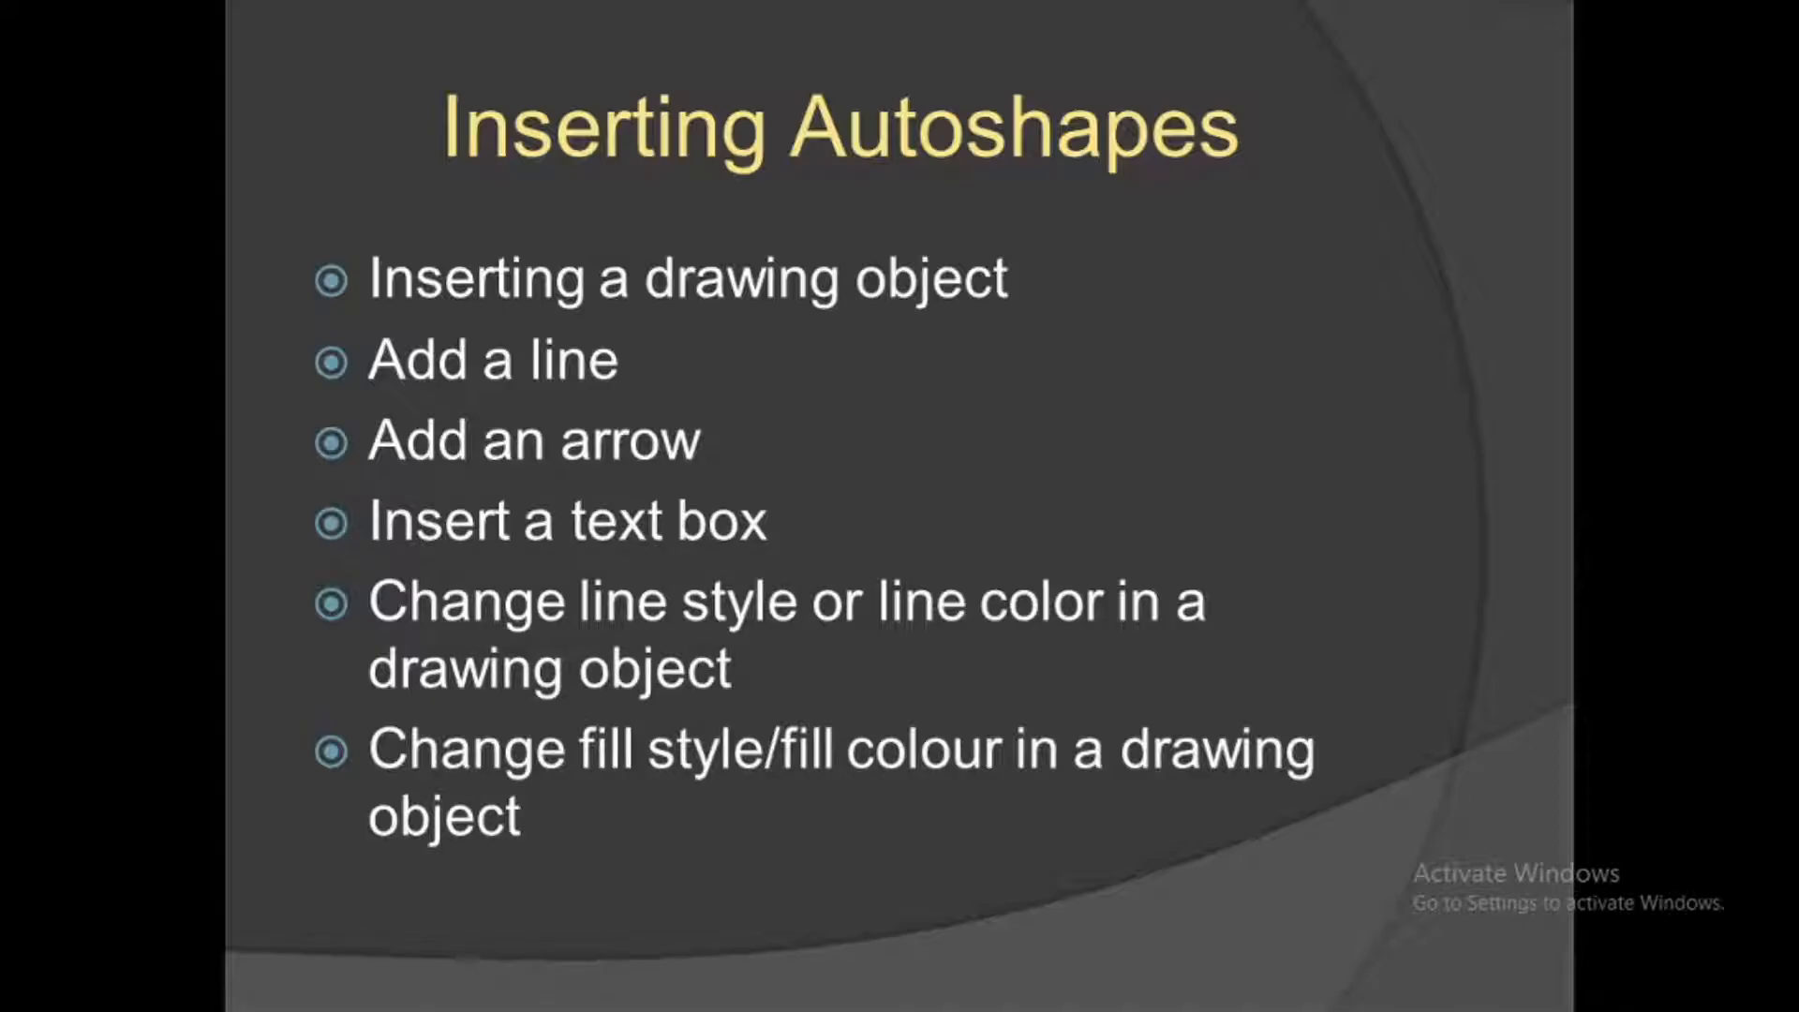
{"action": "key", "text": "alt+Tab"}
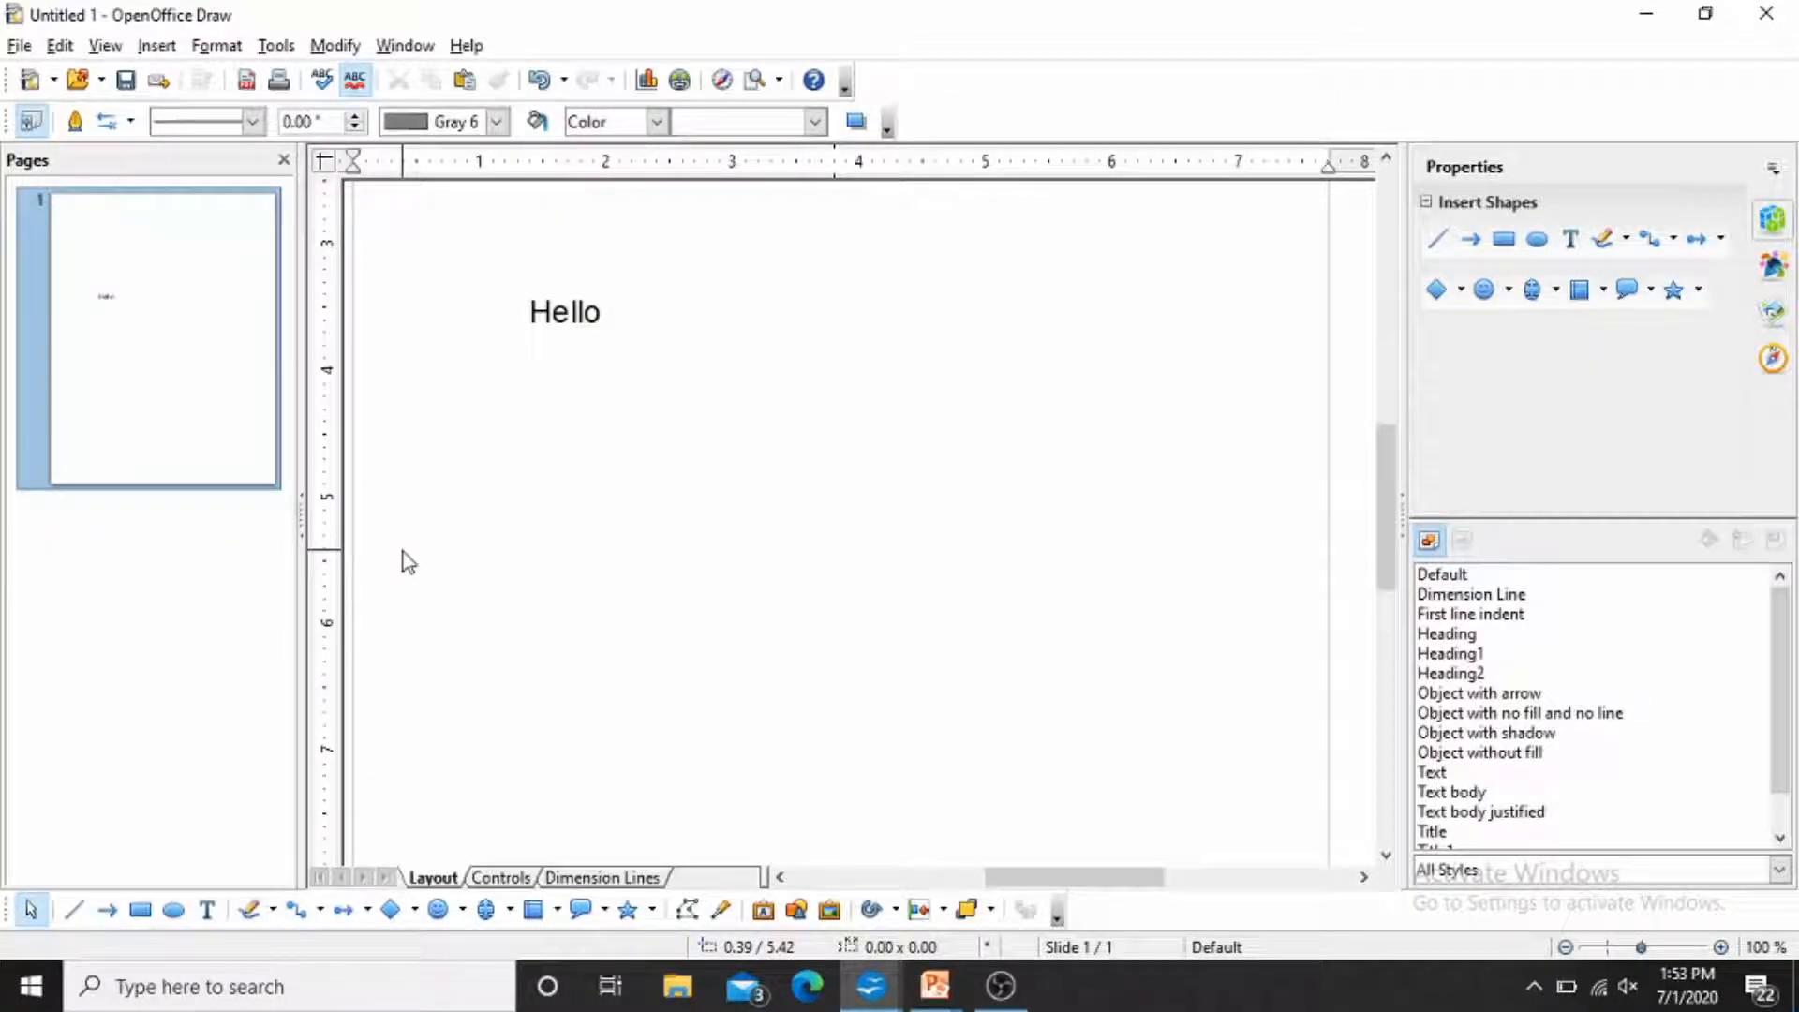
Draw a horizontal line about 1.50" long below the "Hello" text and choose Fine Dashed as the line style in its graphics style.
{"action": "left_click", "coordinate": [74, 909]}
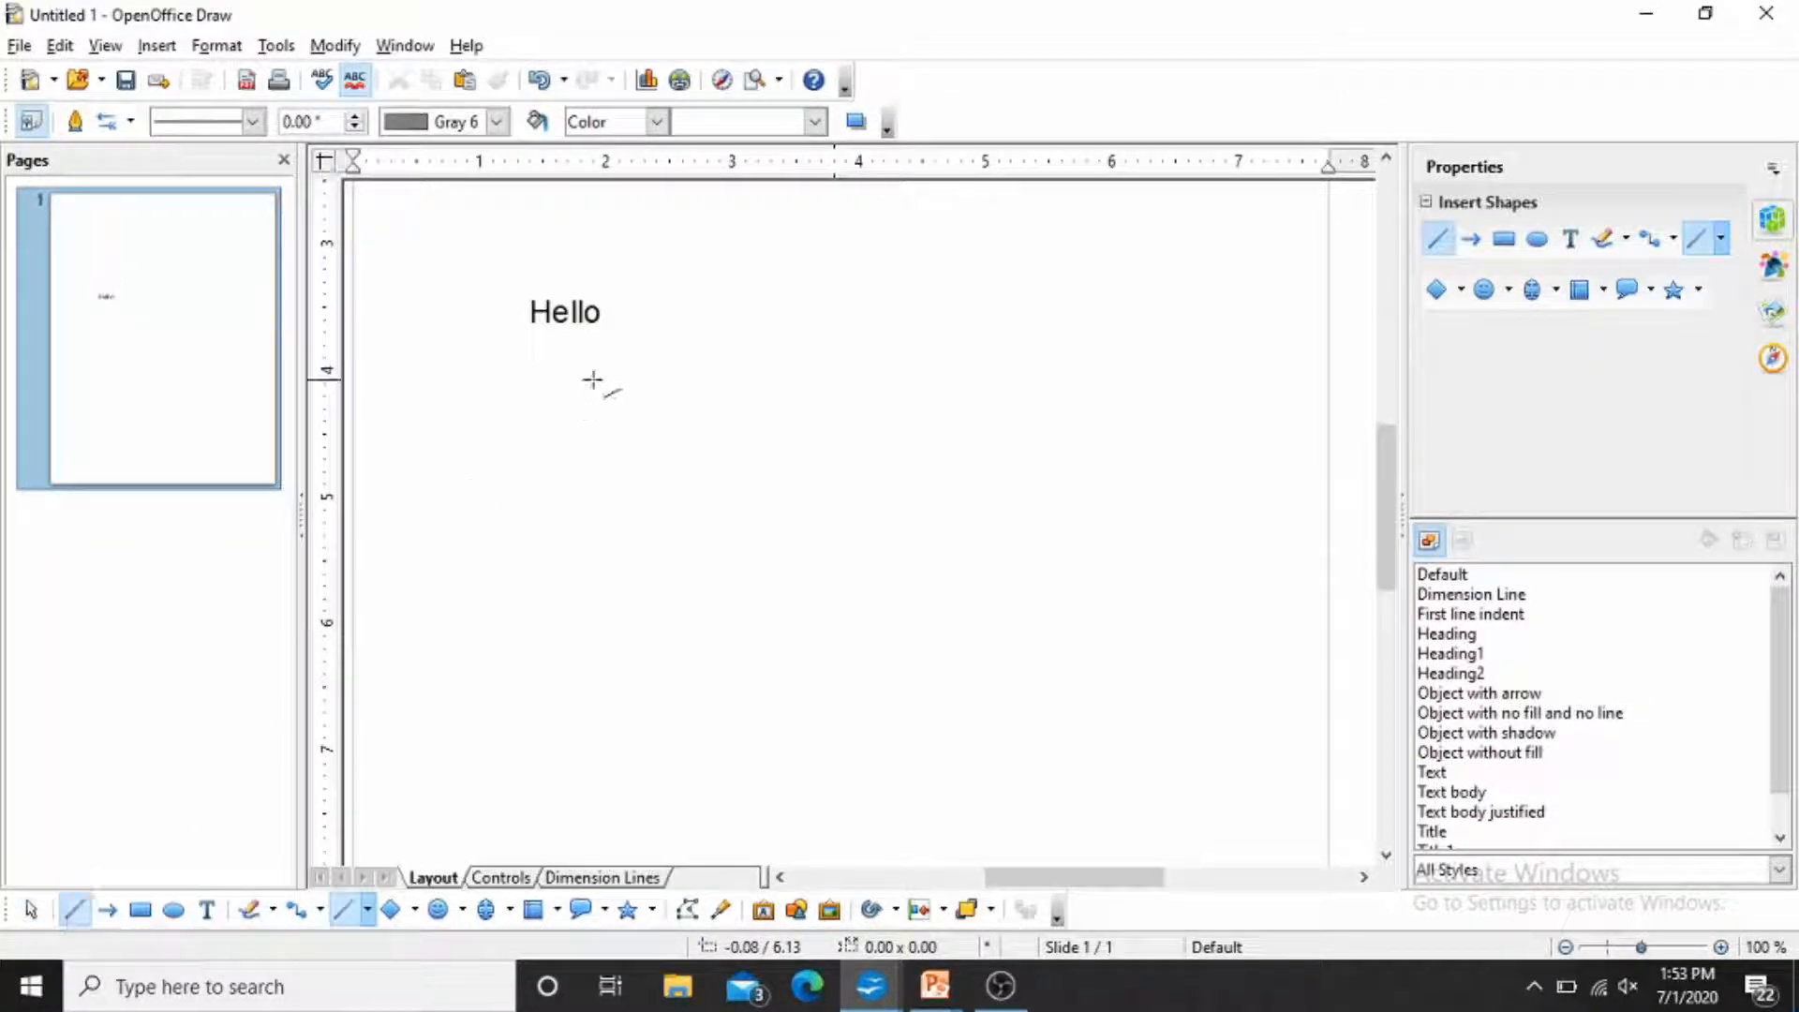
{"action": "left_click_drag", "start_coordinate": [530, 420], "coordinate": [720, 421]}
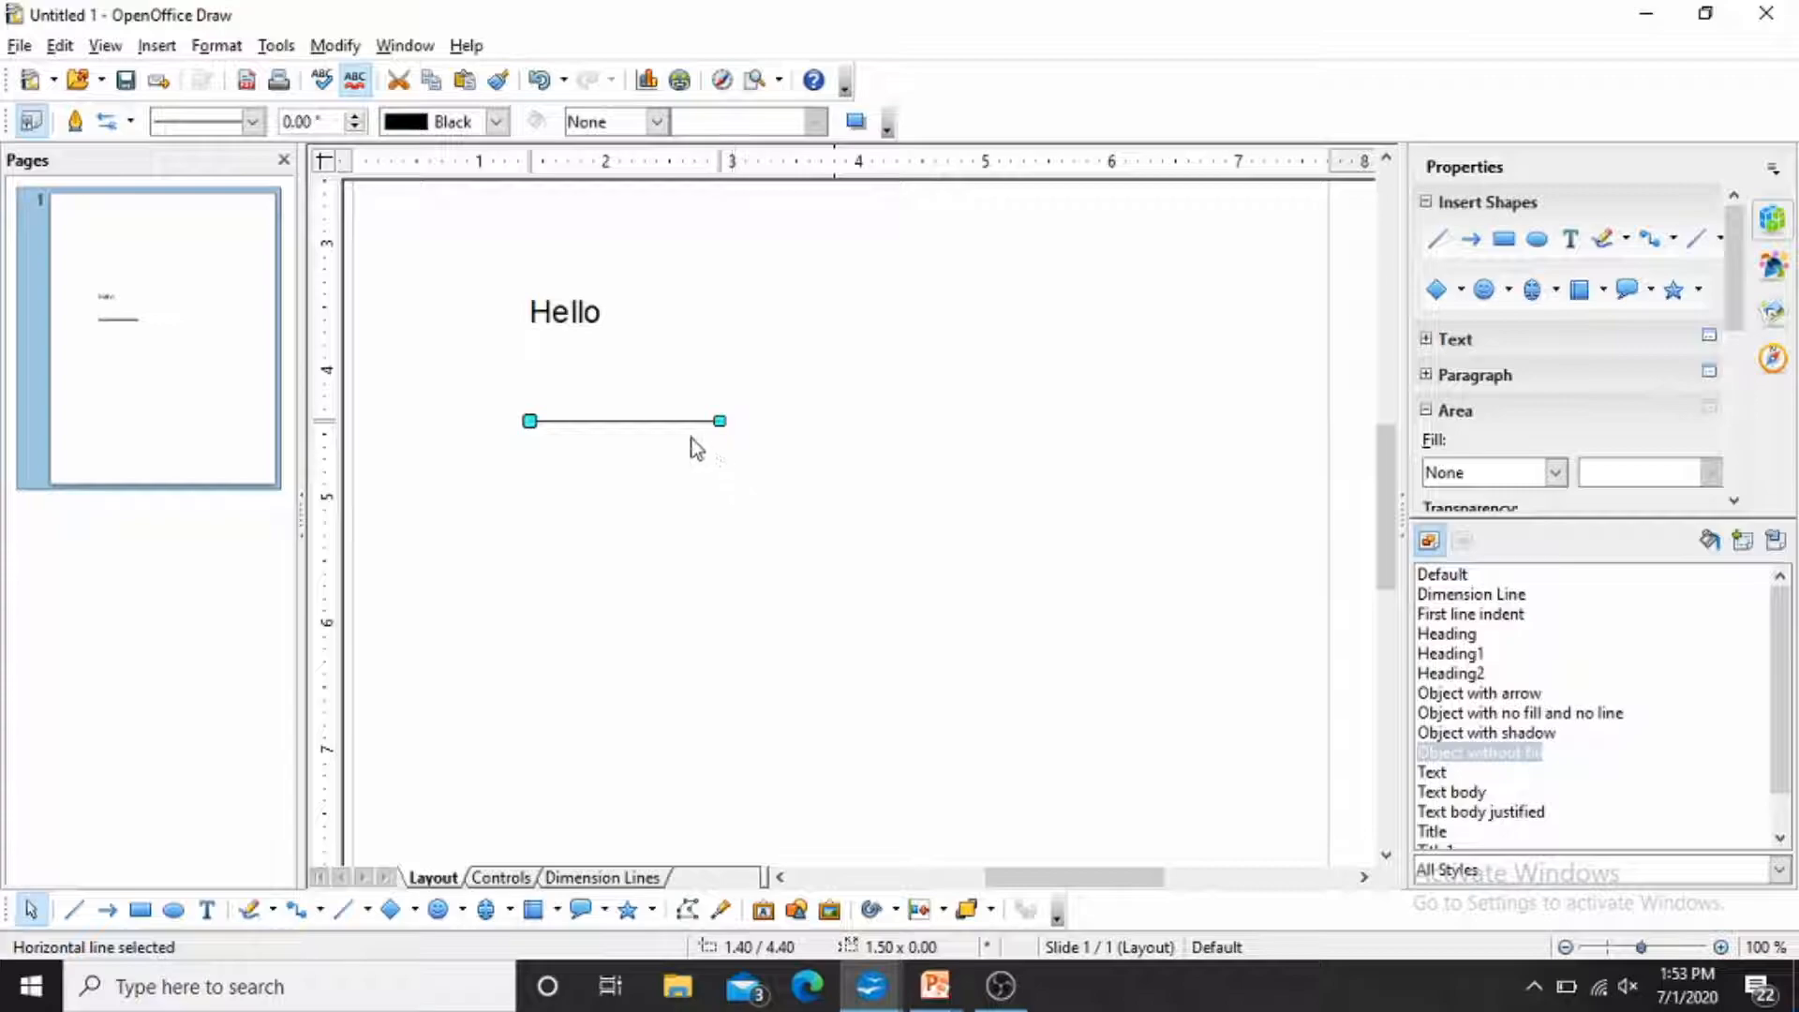
{"action": "right_click", "coordinate": [628, 419]}
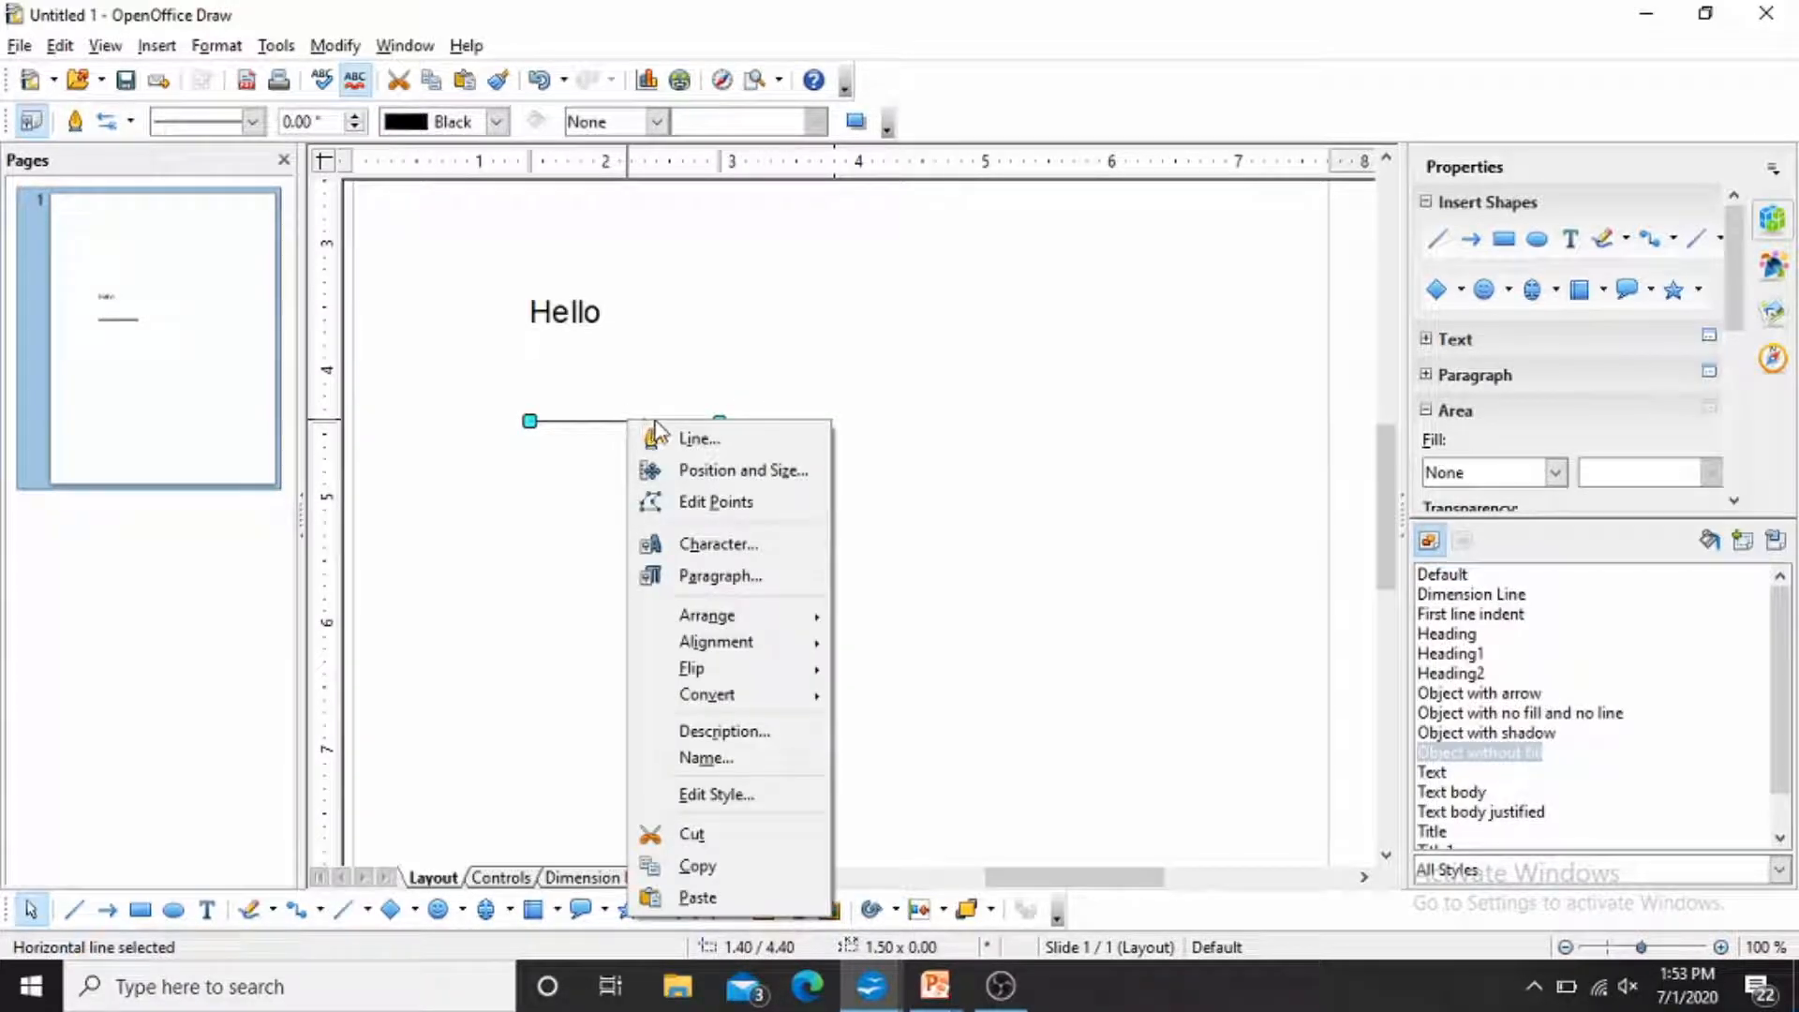
{"action": "left_click", "coordinate": [729, 798]}
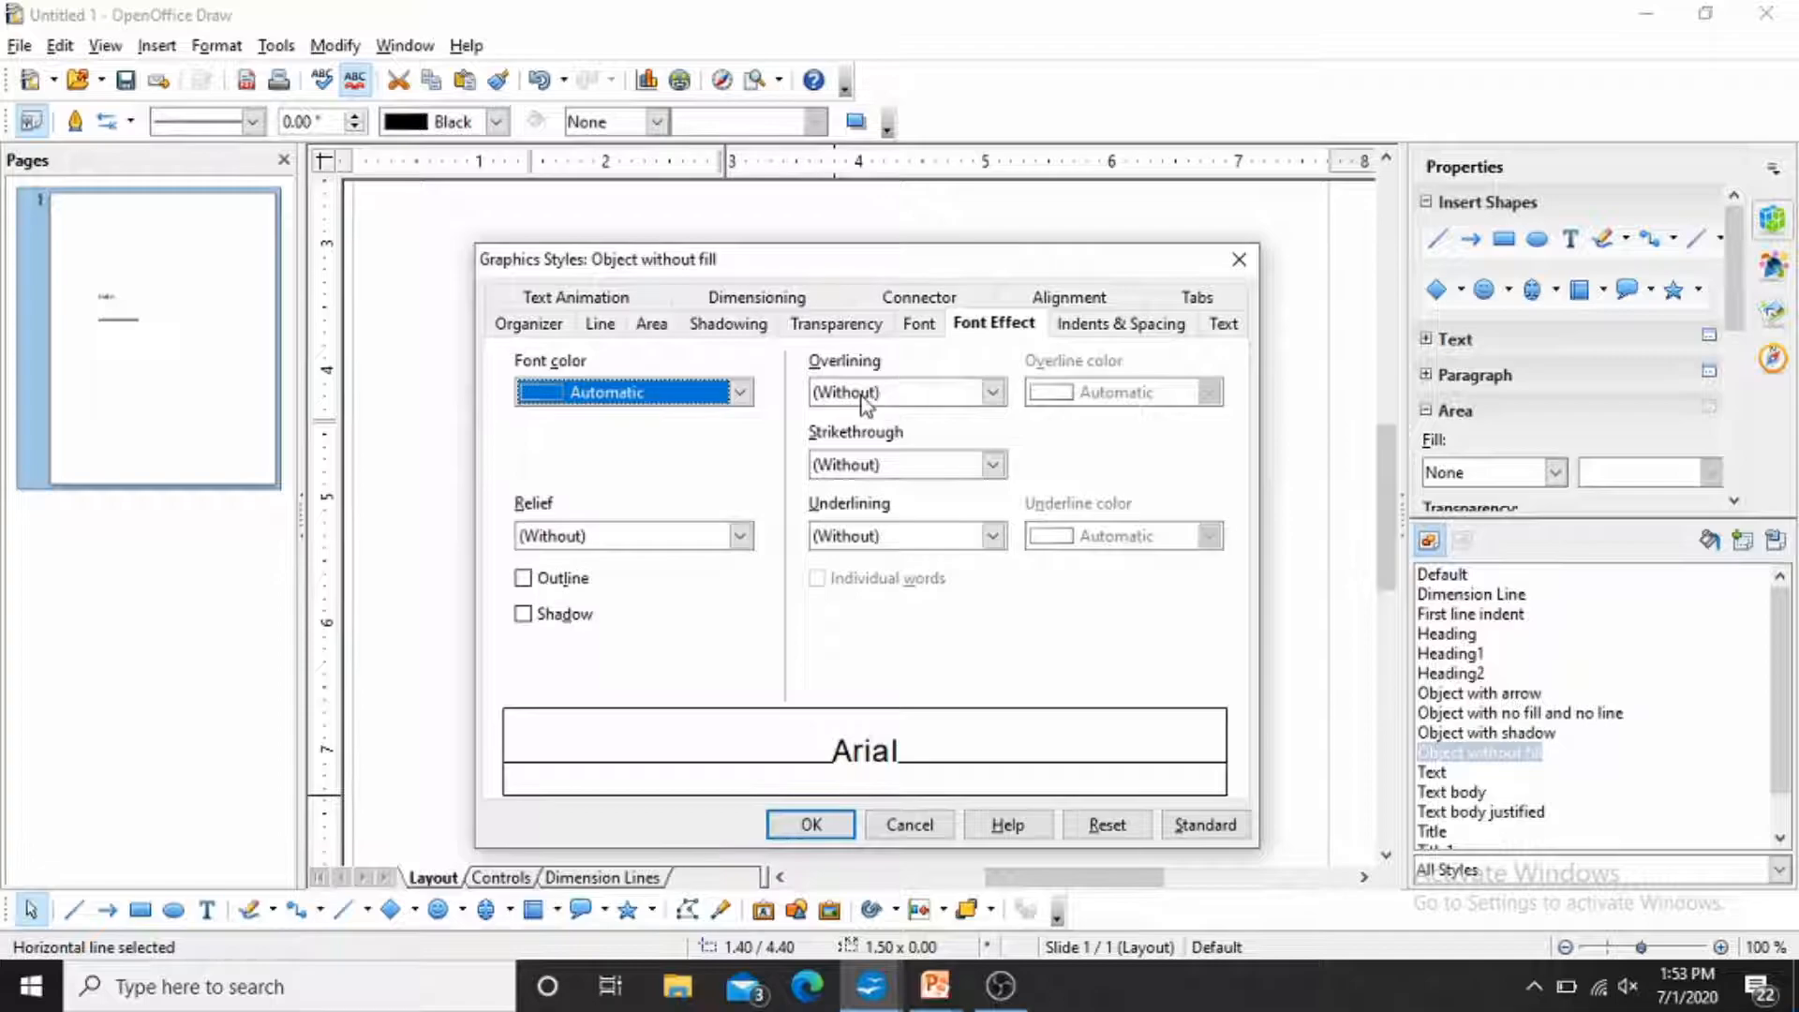
{"action": "left_click", "coordinate": [600, 323]}
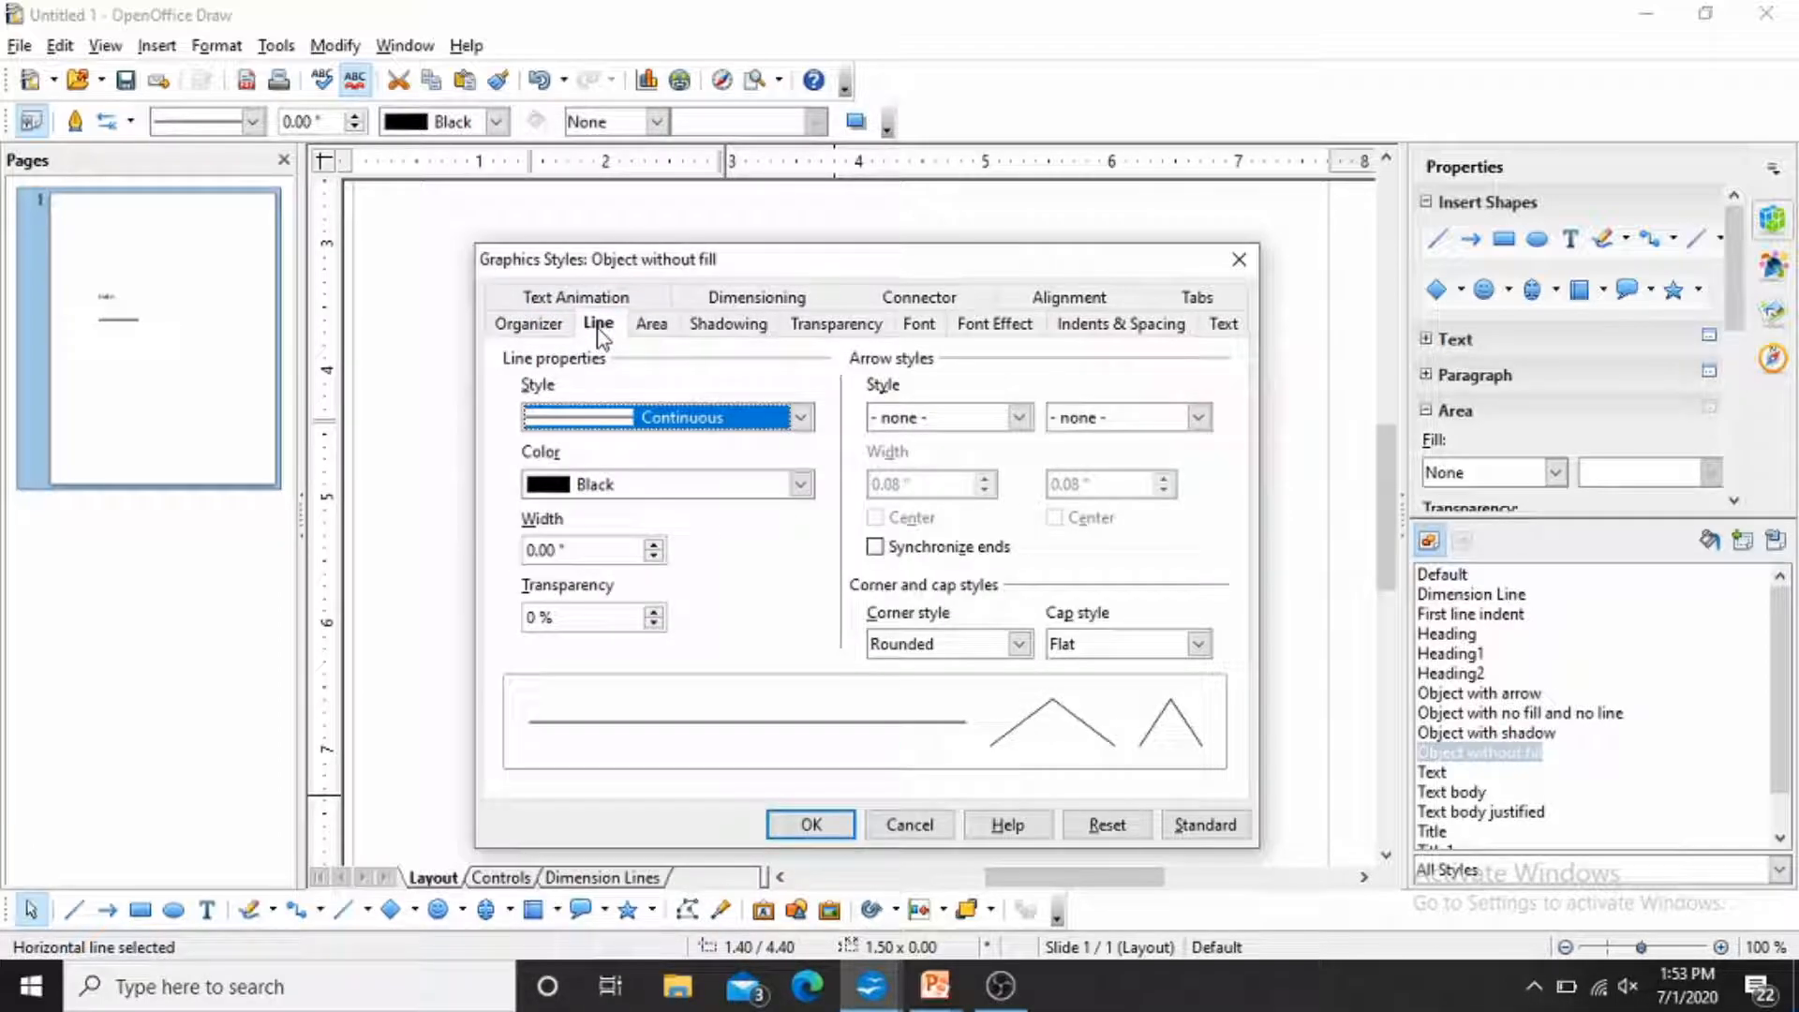
{"action": "left_click", "coordinate": [802, 418]}
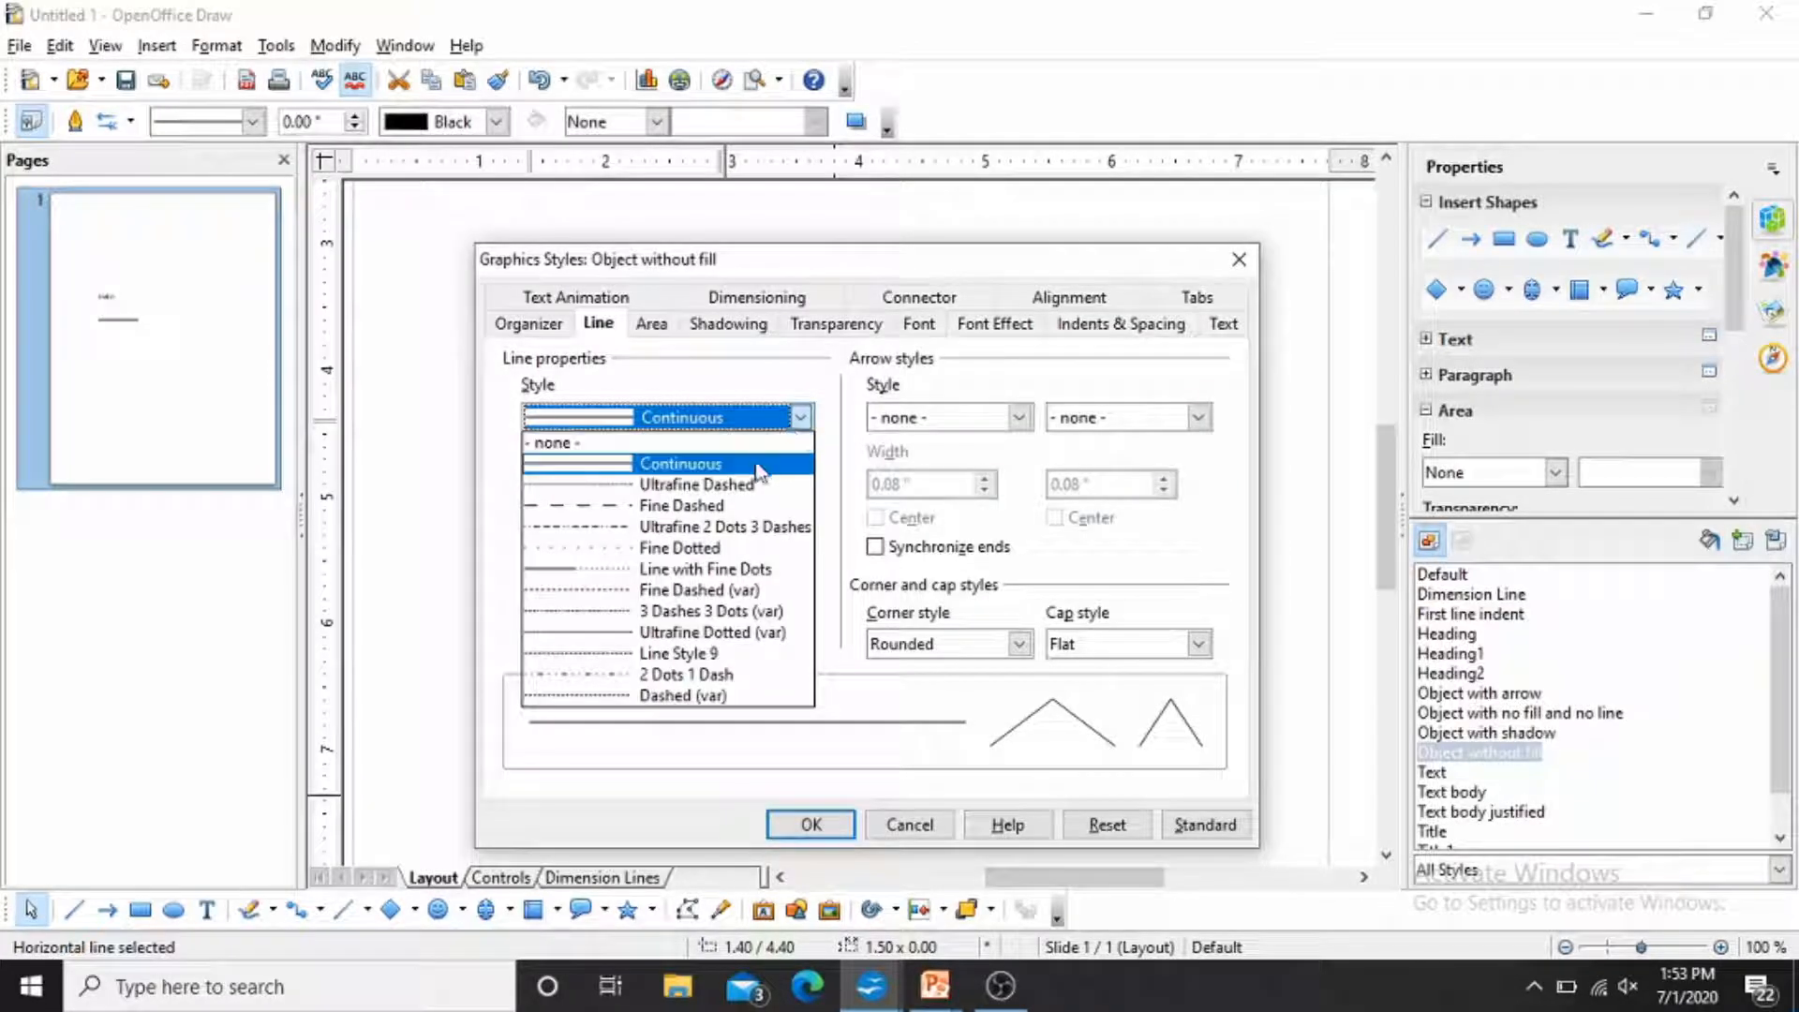
{"action": "left_click", "coordinate": [726, 511]}
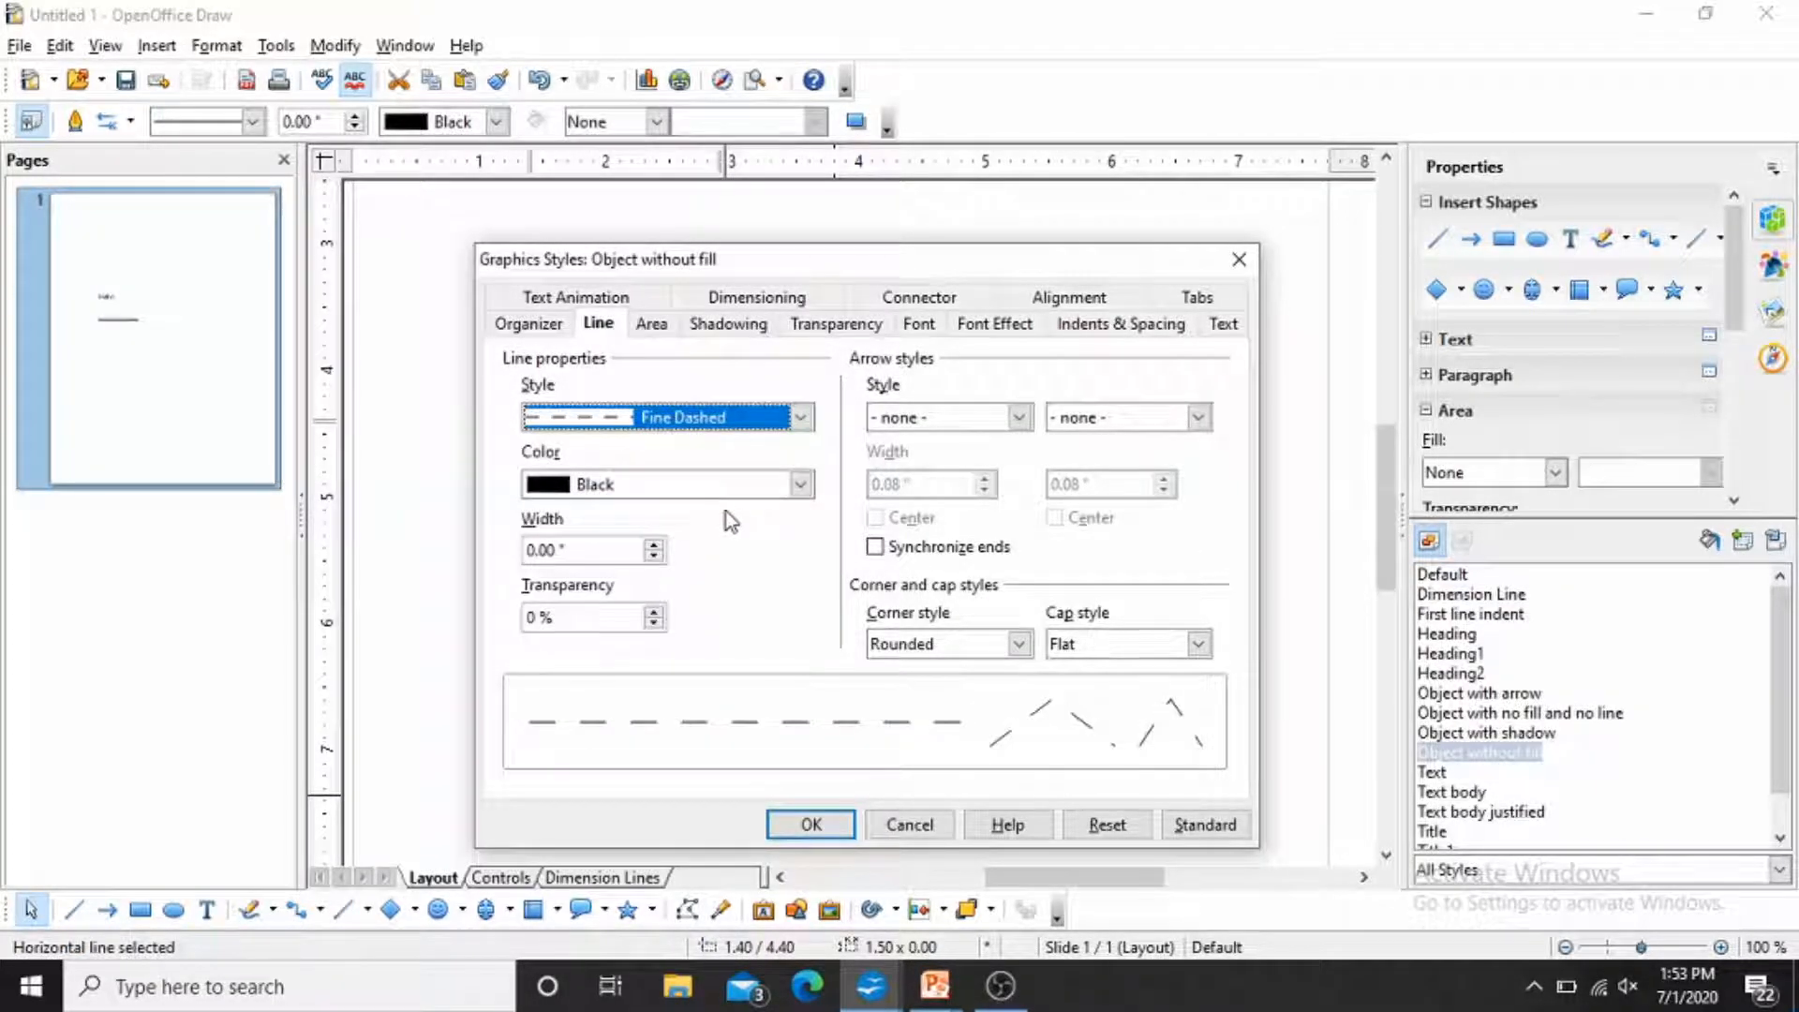
Set the graphics style's line color to Red and its width to 0.14", apply it, and deselect the line.
{"action": "left_click", "coordinate": [804, 485]}
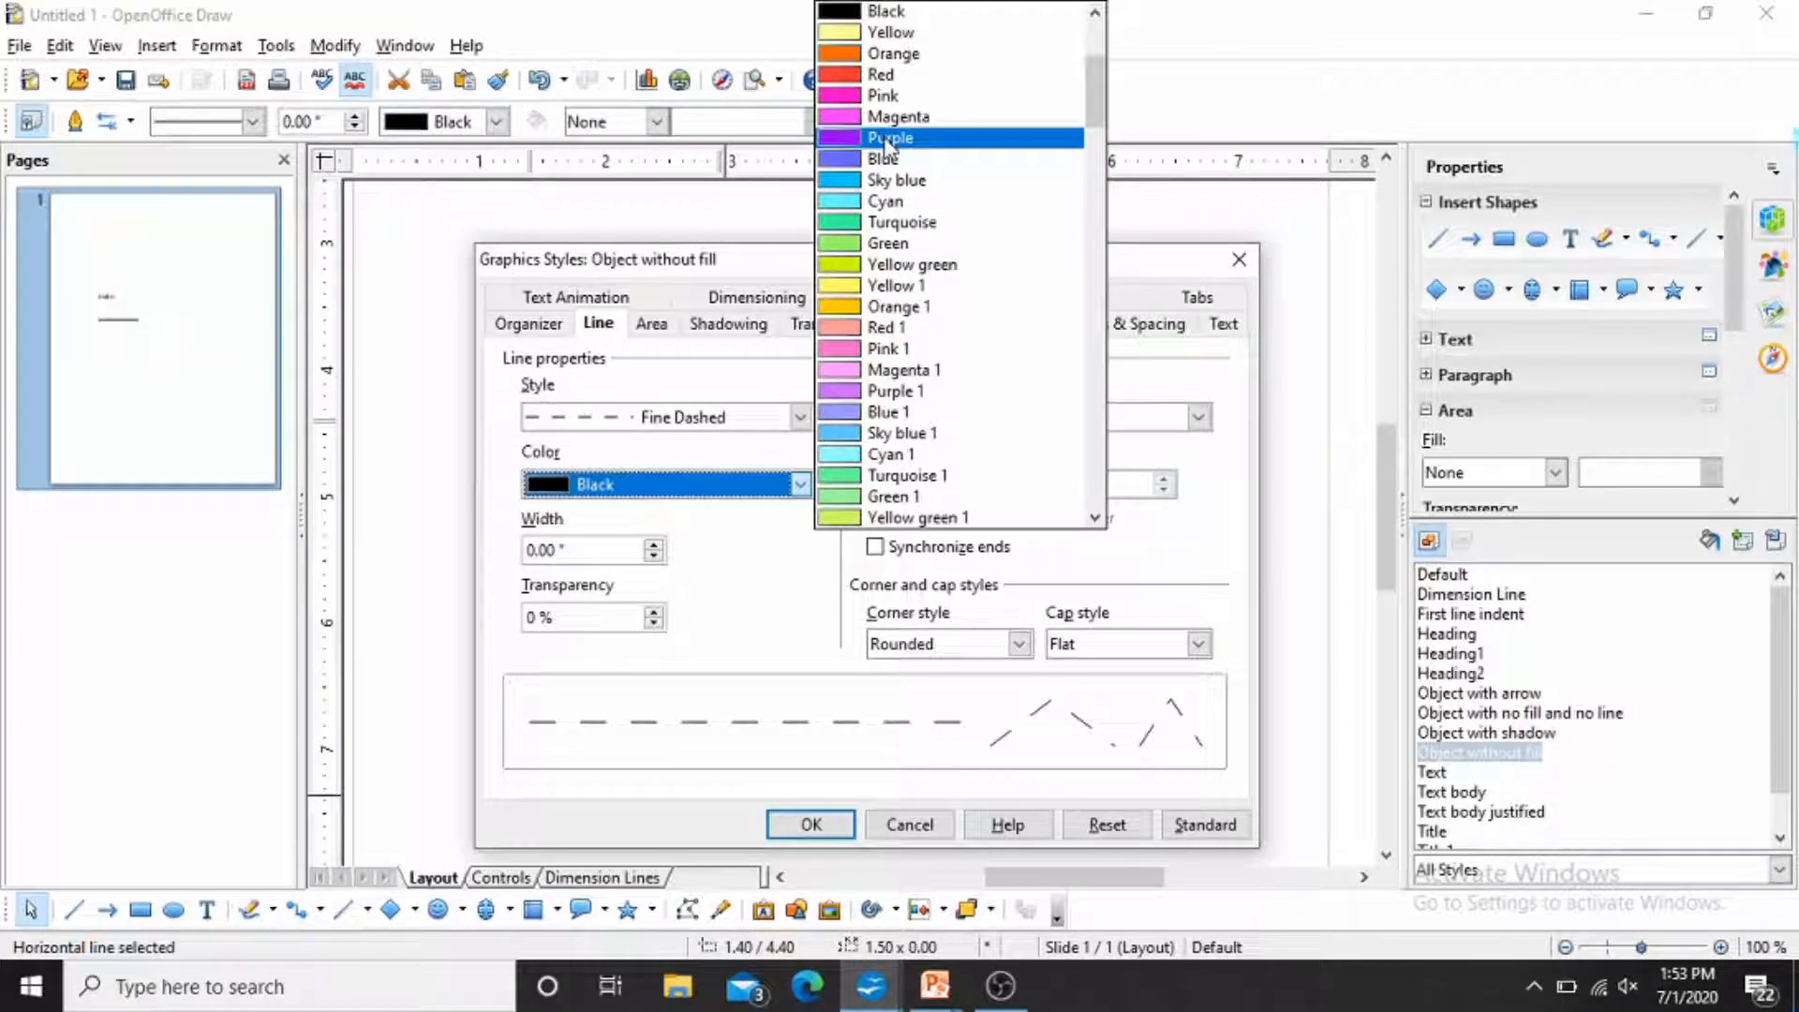
{"action": "left_click", "coordinate": [885, 74]}
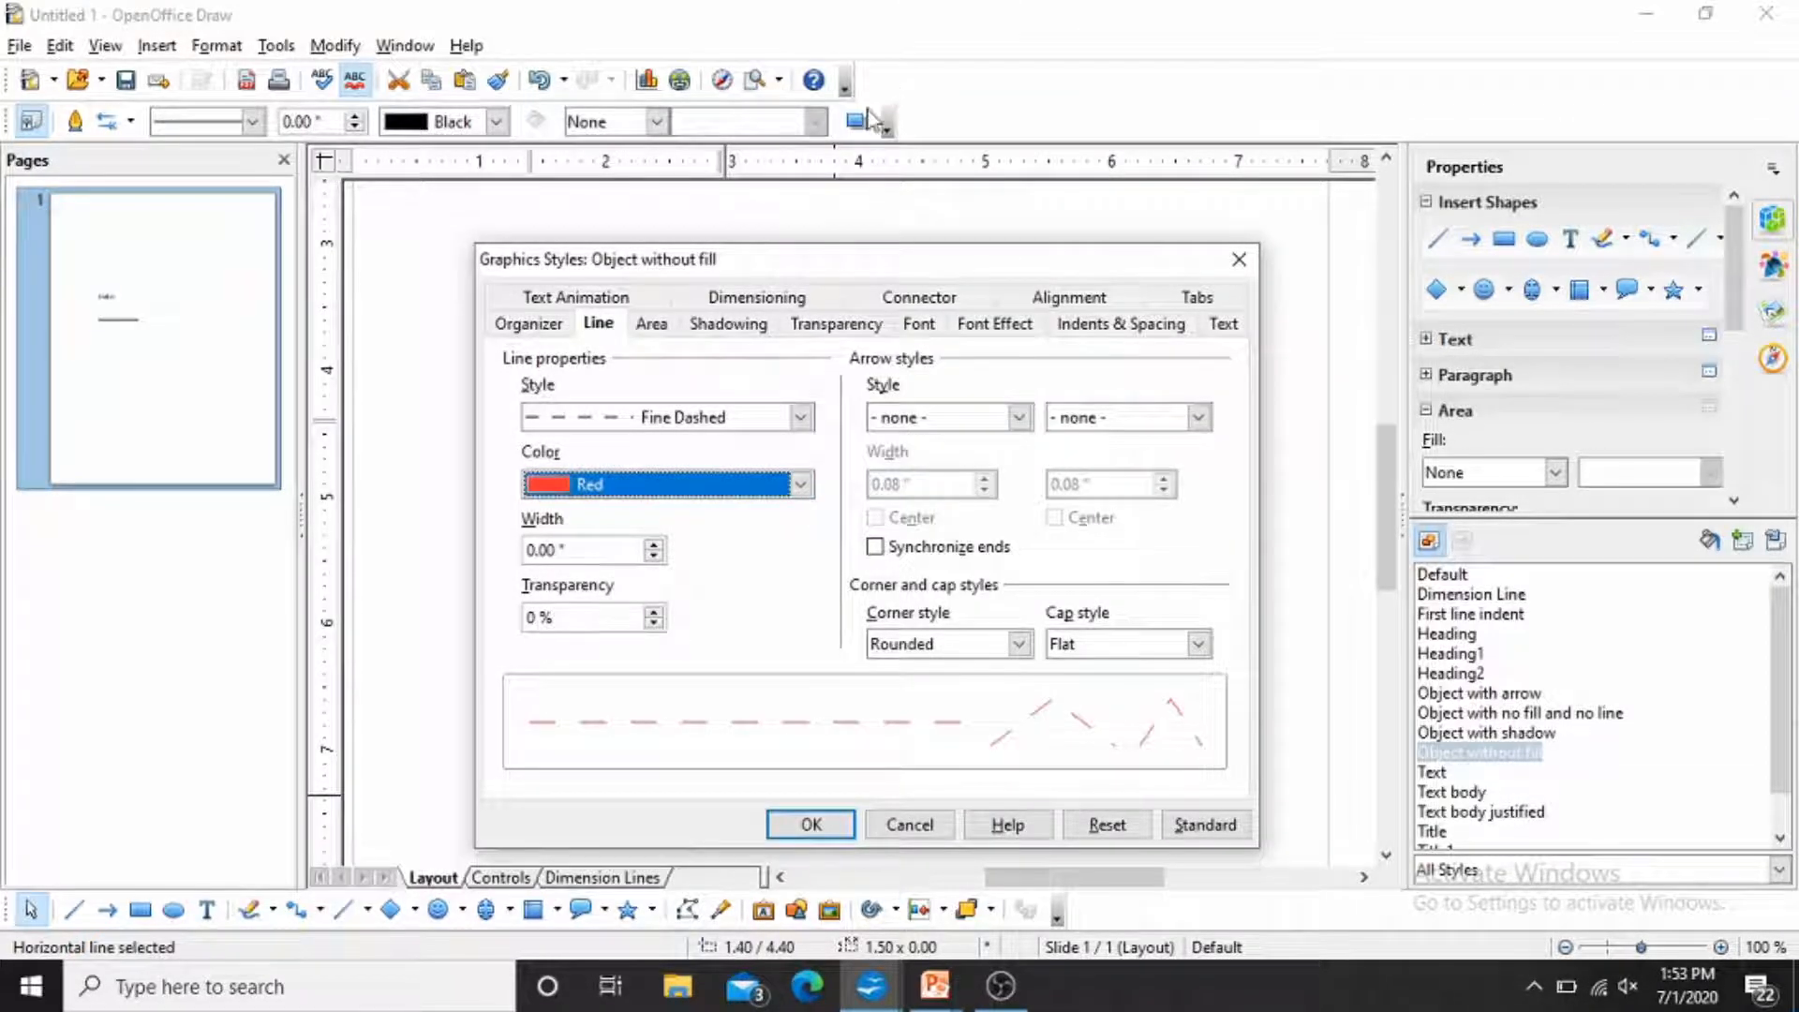
{"action": "left_click", "coordinate": [654, 555]}
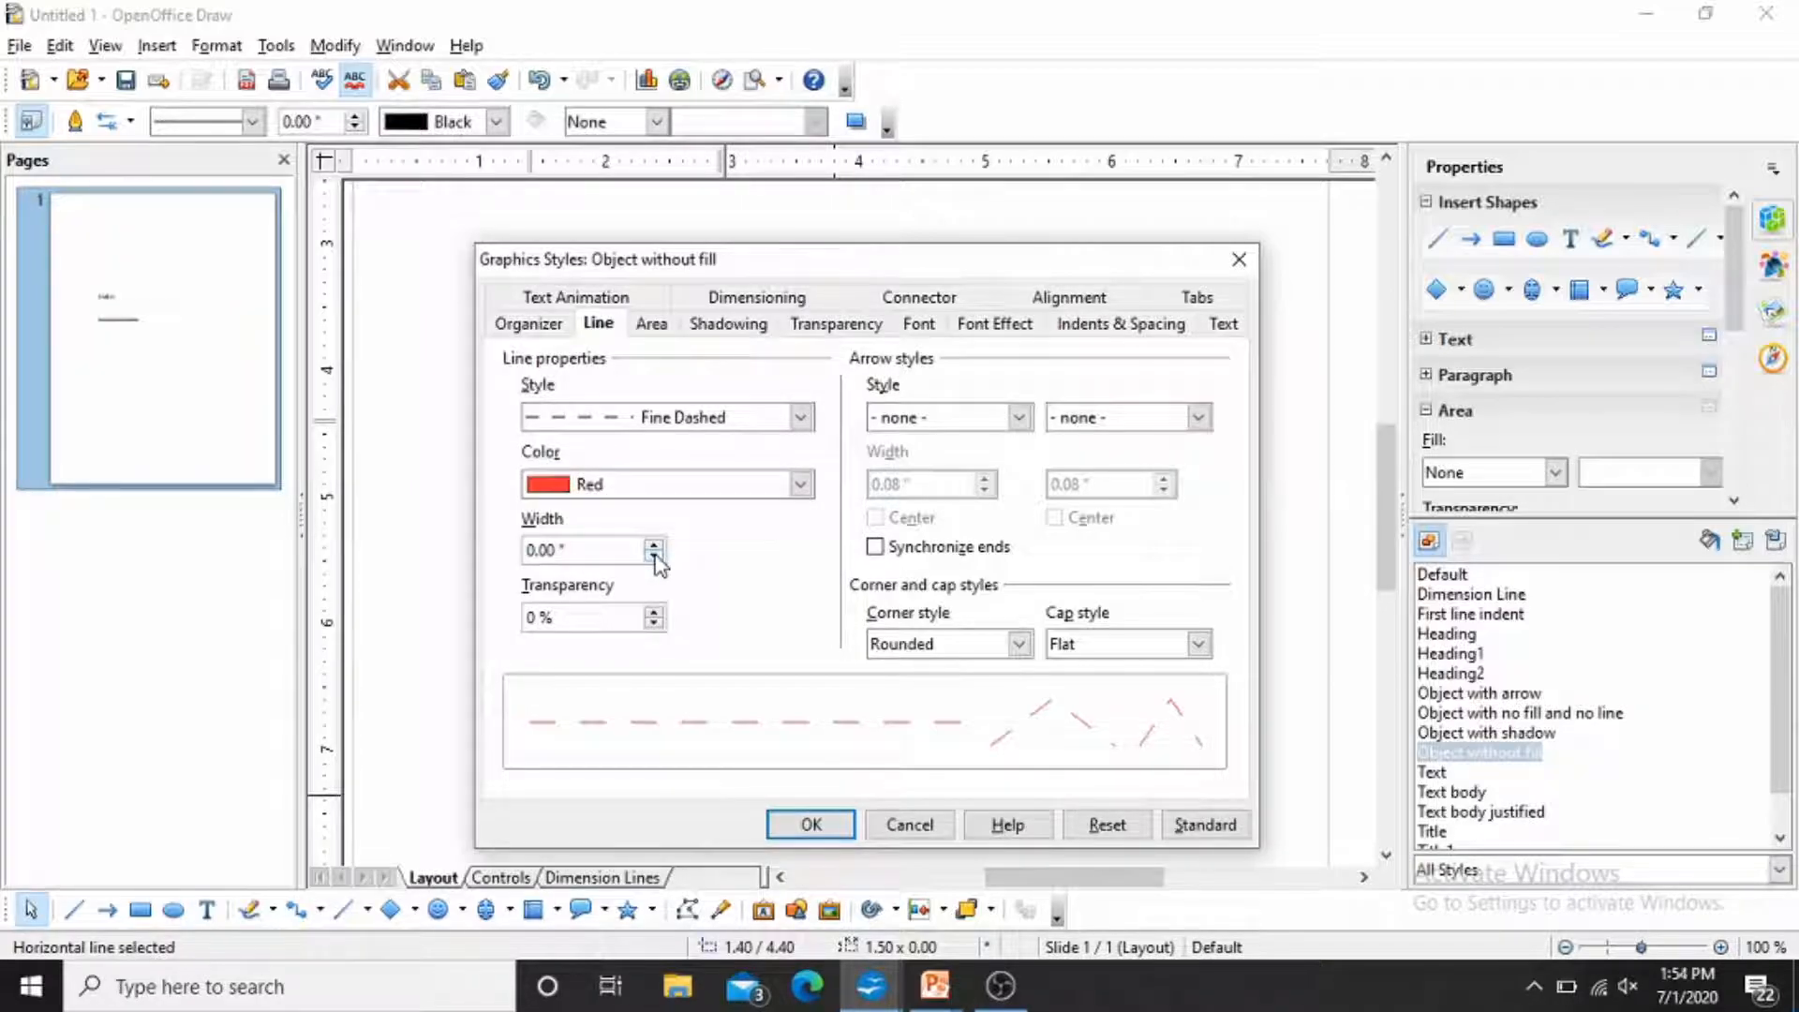
{"action": "left_click", "coordinate": [654, 546]}
{"action": "left_click", "coordinate": [654, 545]}
{"action": "left_click", "coordinate": [654, 546]}
{"action": "left_click", "coordinate": [654, 546]}
{"action": "left_click", "coordinate": [654, 546]}
{"action": "left_click", "coordinate": [654, 545]}
{"action": "left_click", "coordinate": [655, 545]}
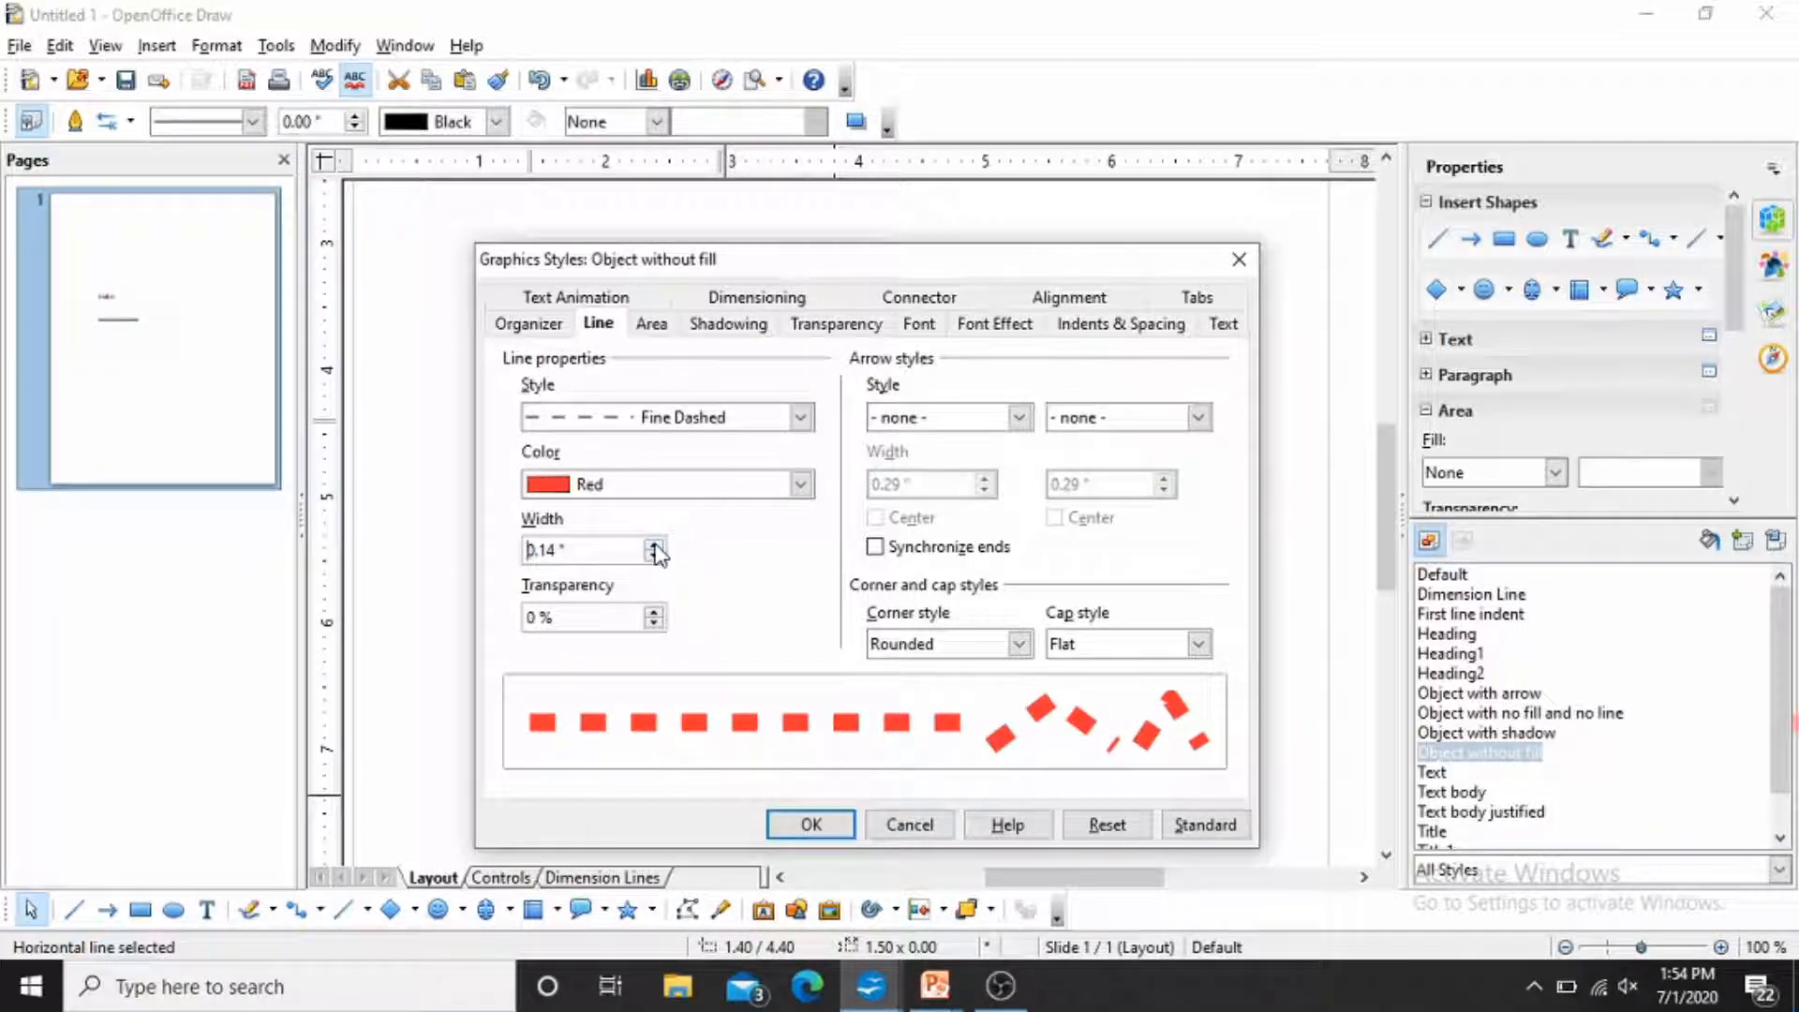
{"action": "left_click", "coordinate": [813, 826]}
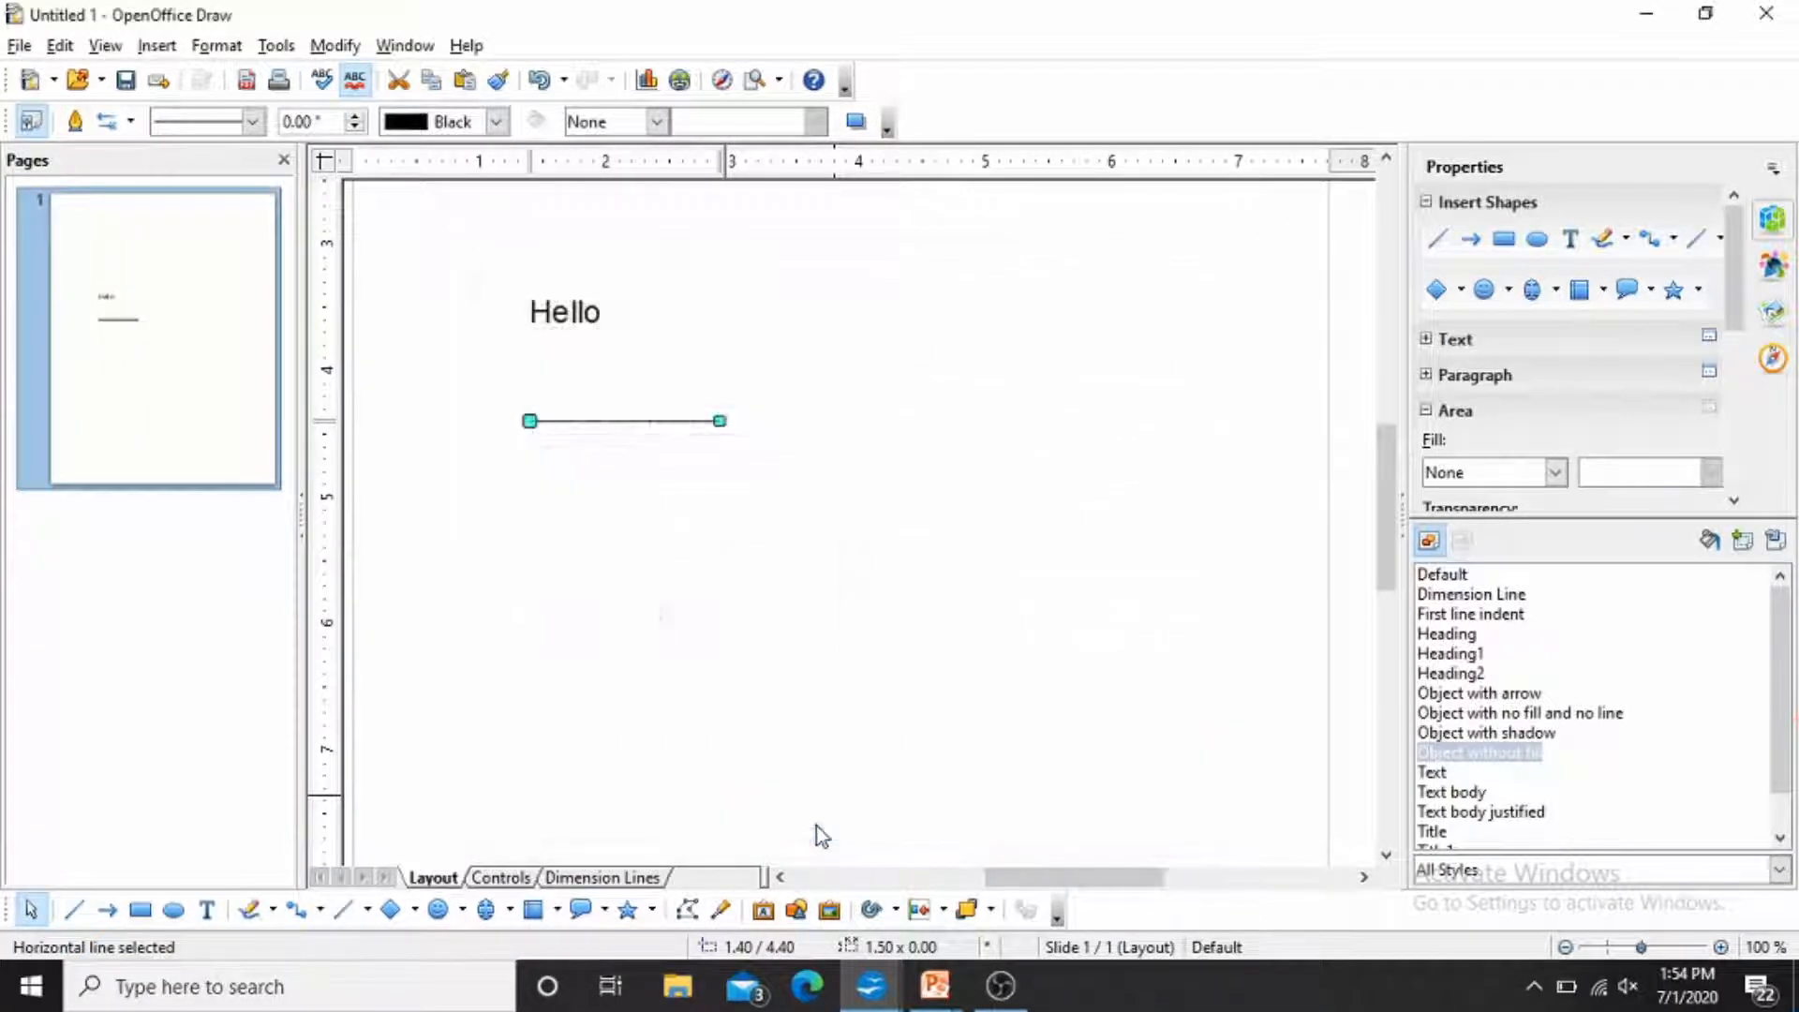
{"action": "left_click", "coordinate": [717, 638]}
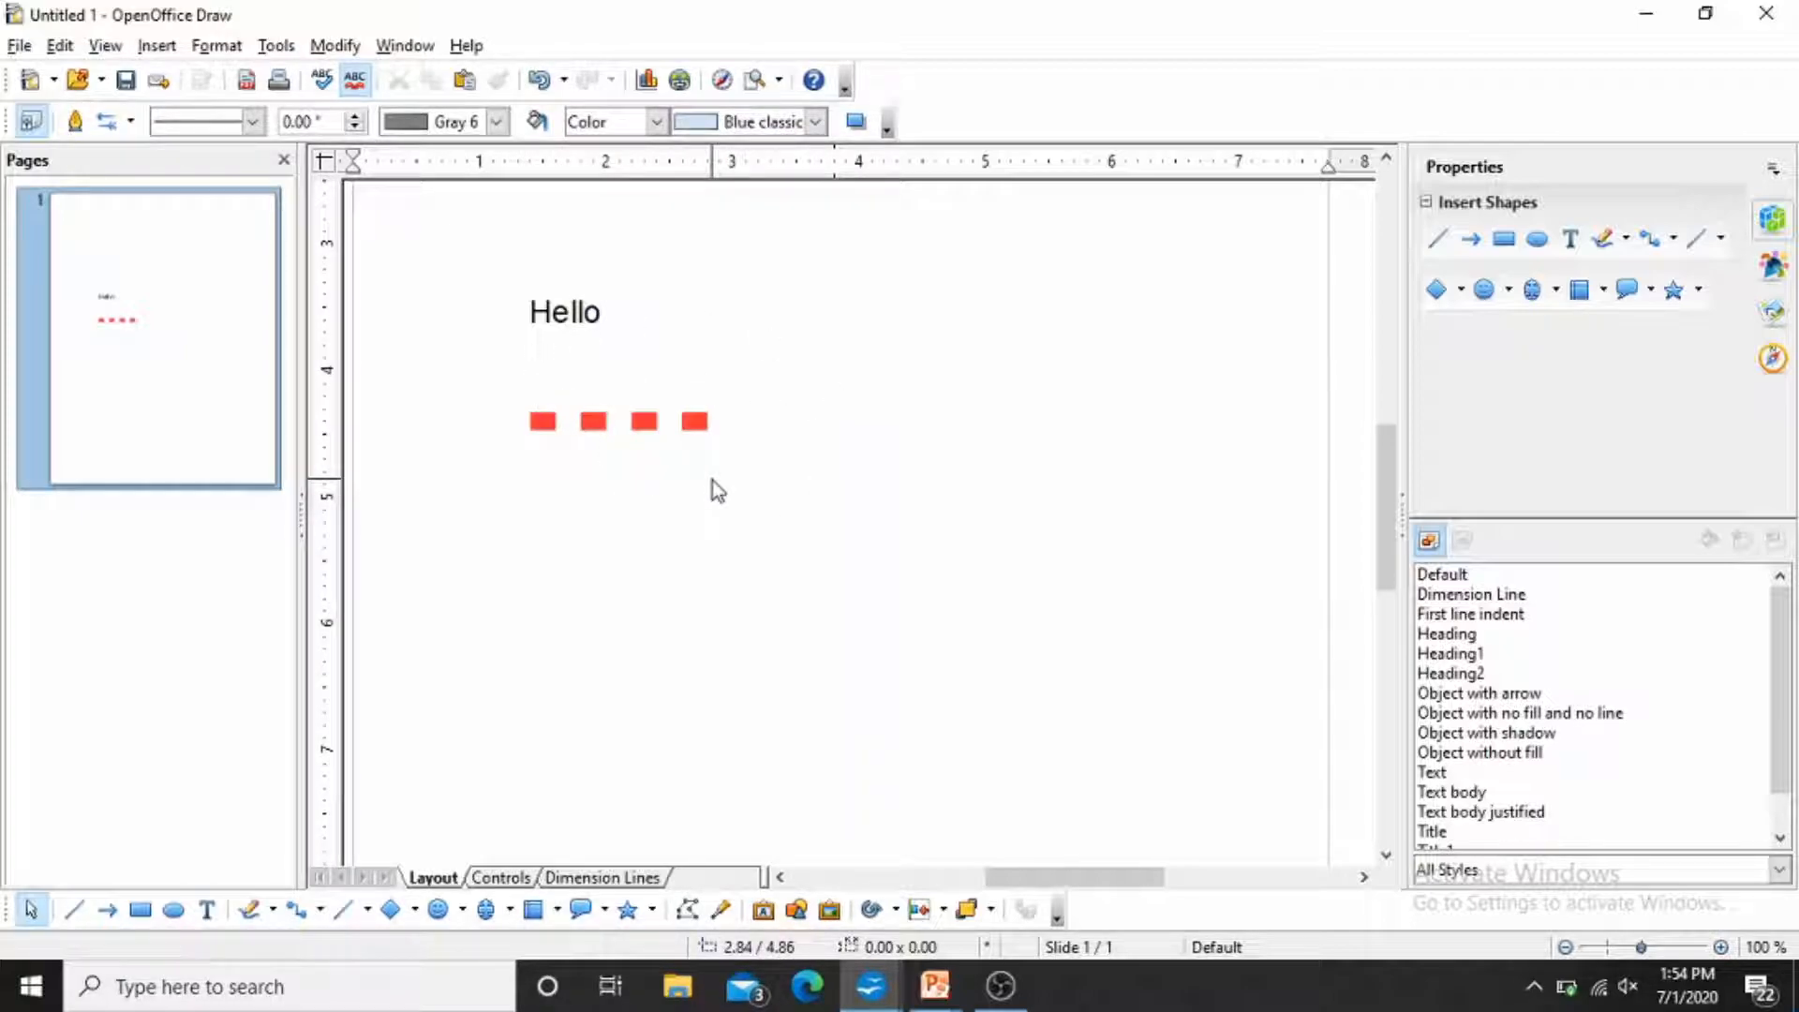
{"action": "key", "text": "alt+Tab"}
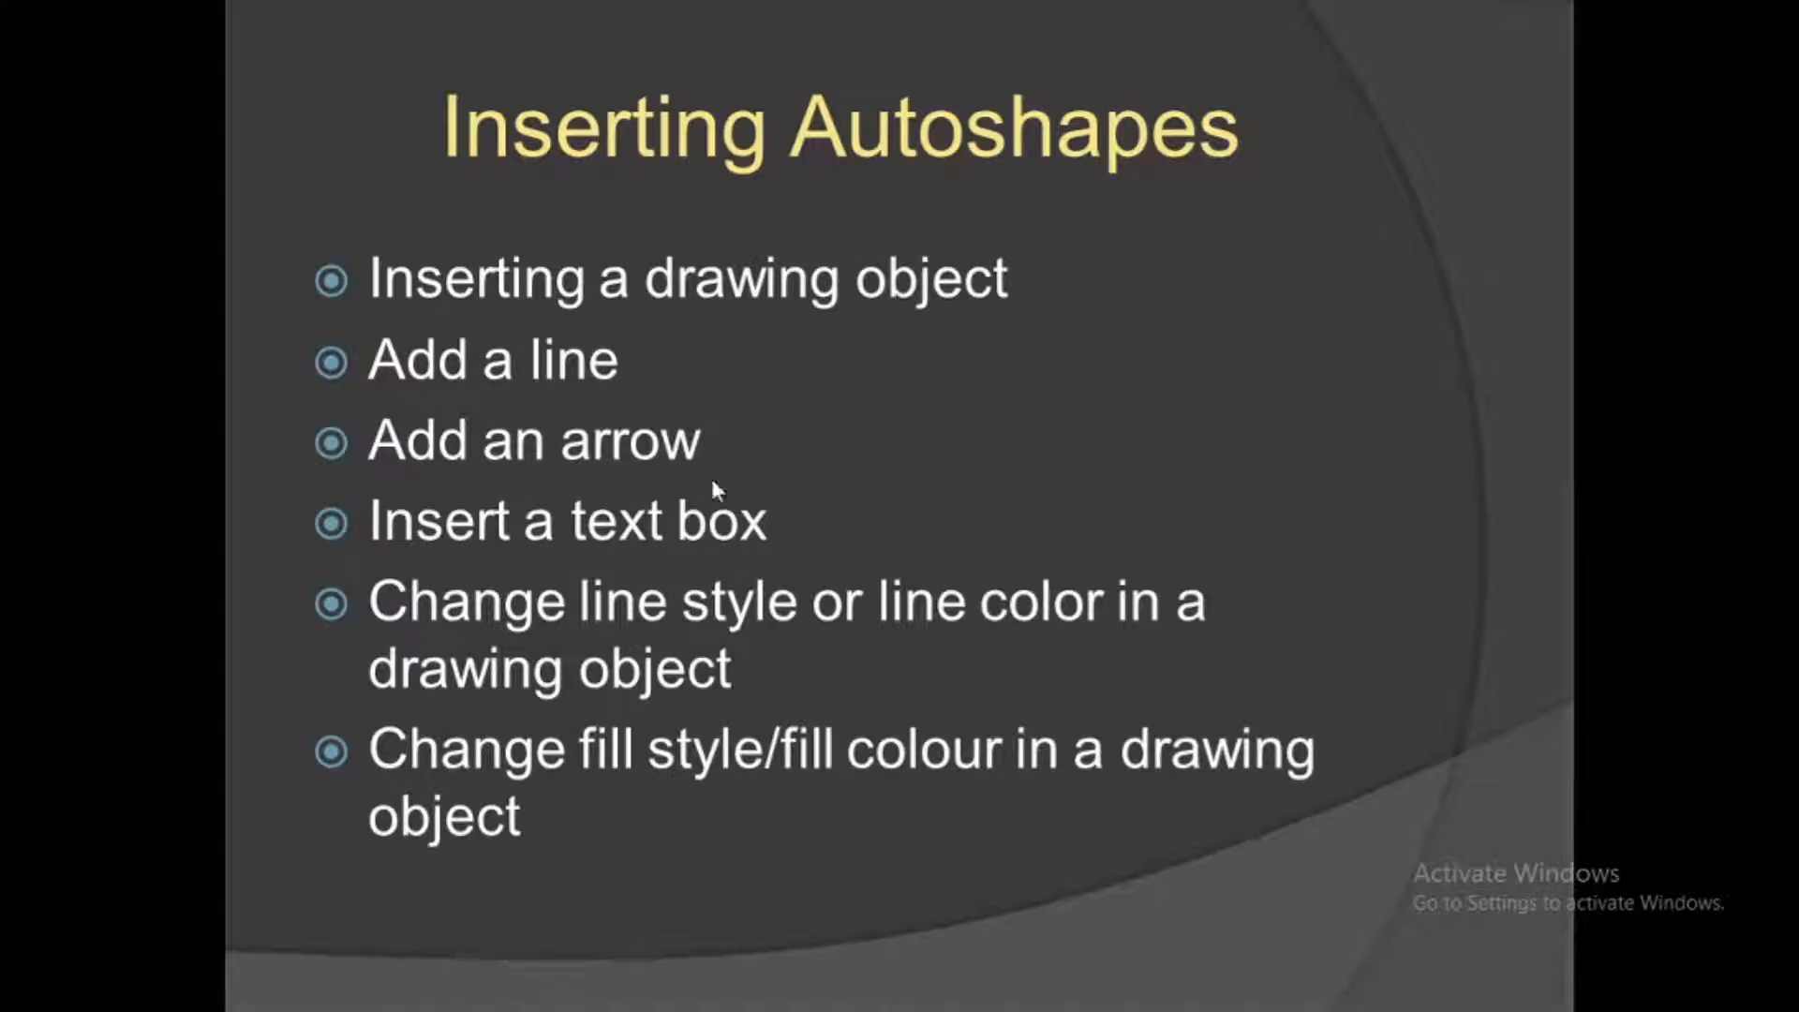
{"action": "key", "text": "alt+Tab"}
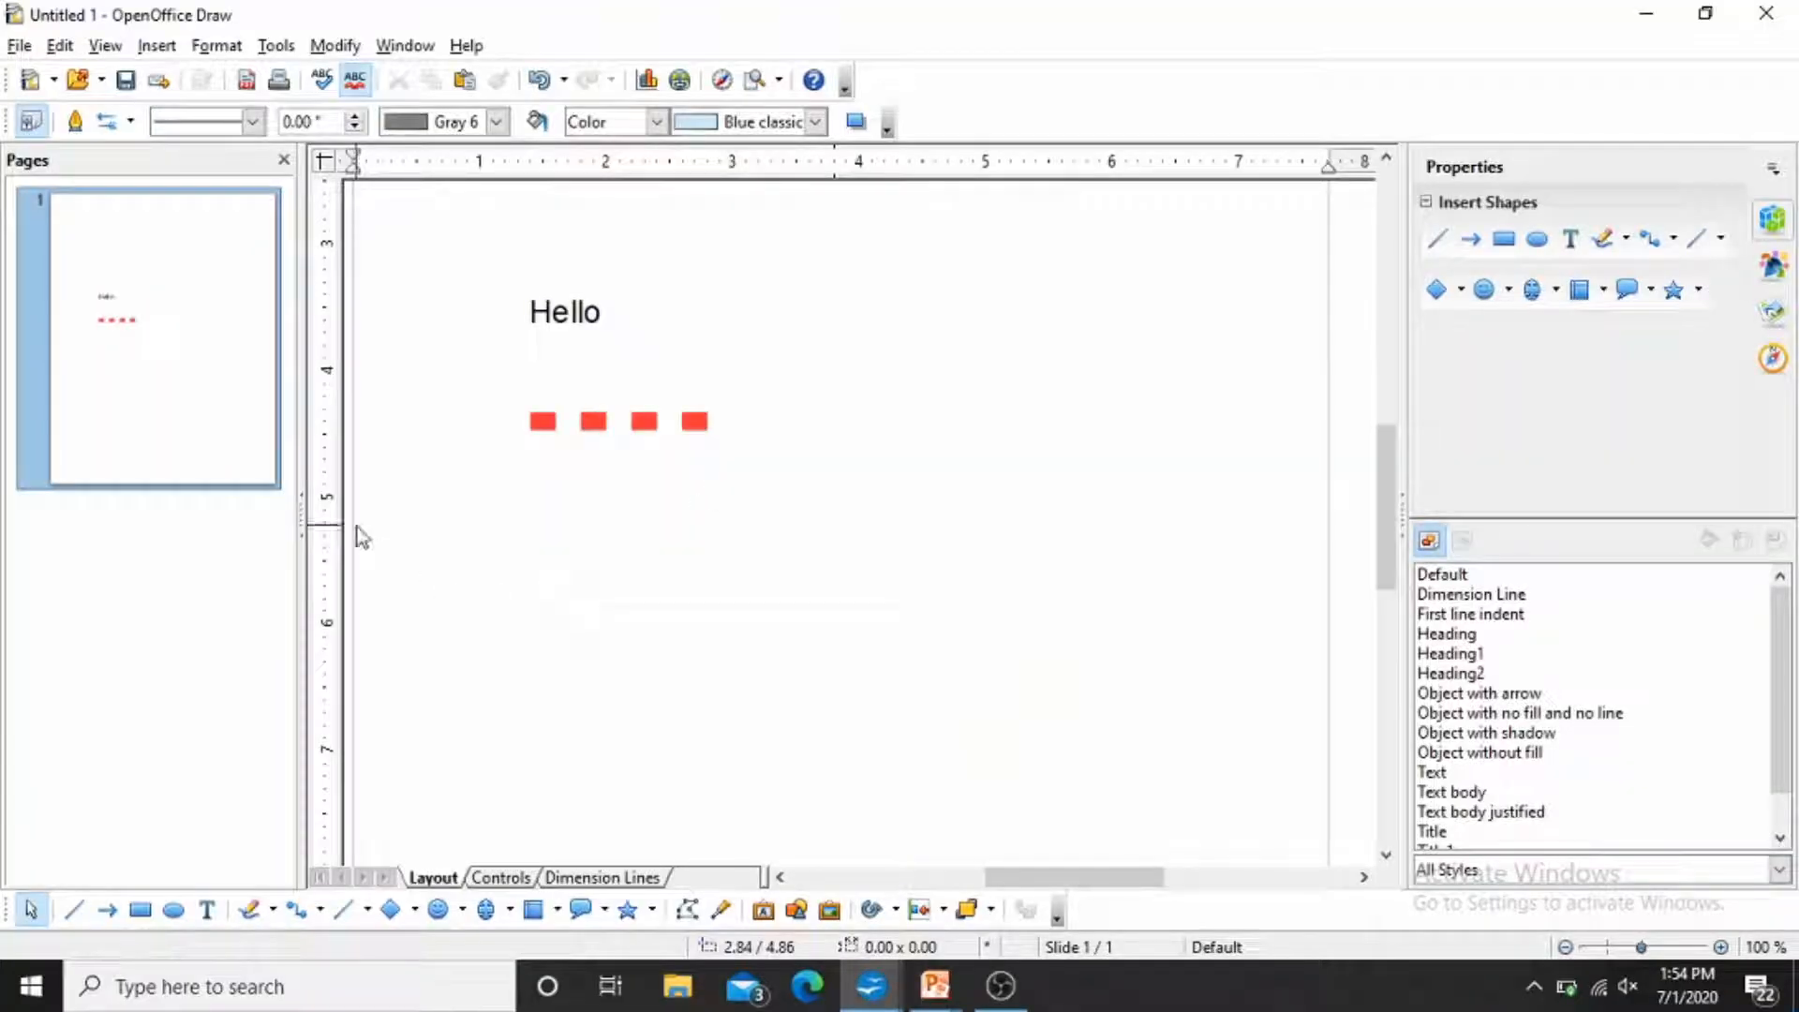
Draw an ellipse about 1.40" × 1.15" below the dashed line and set its graphics style's fill color to Sea blue.
{"action": "left_click", "coordinate": [173, 909]}
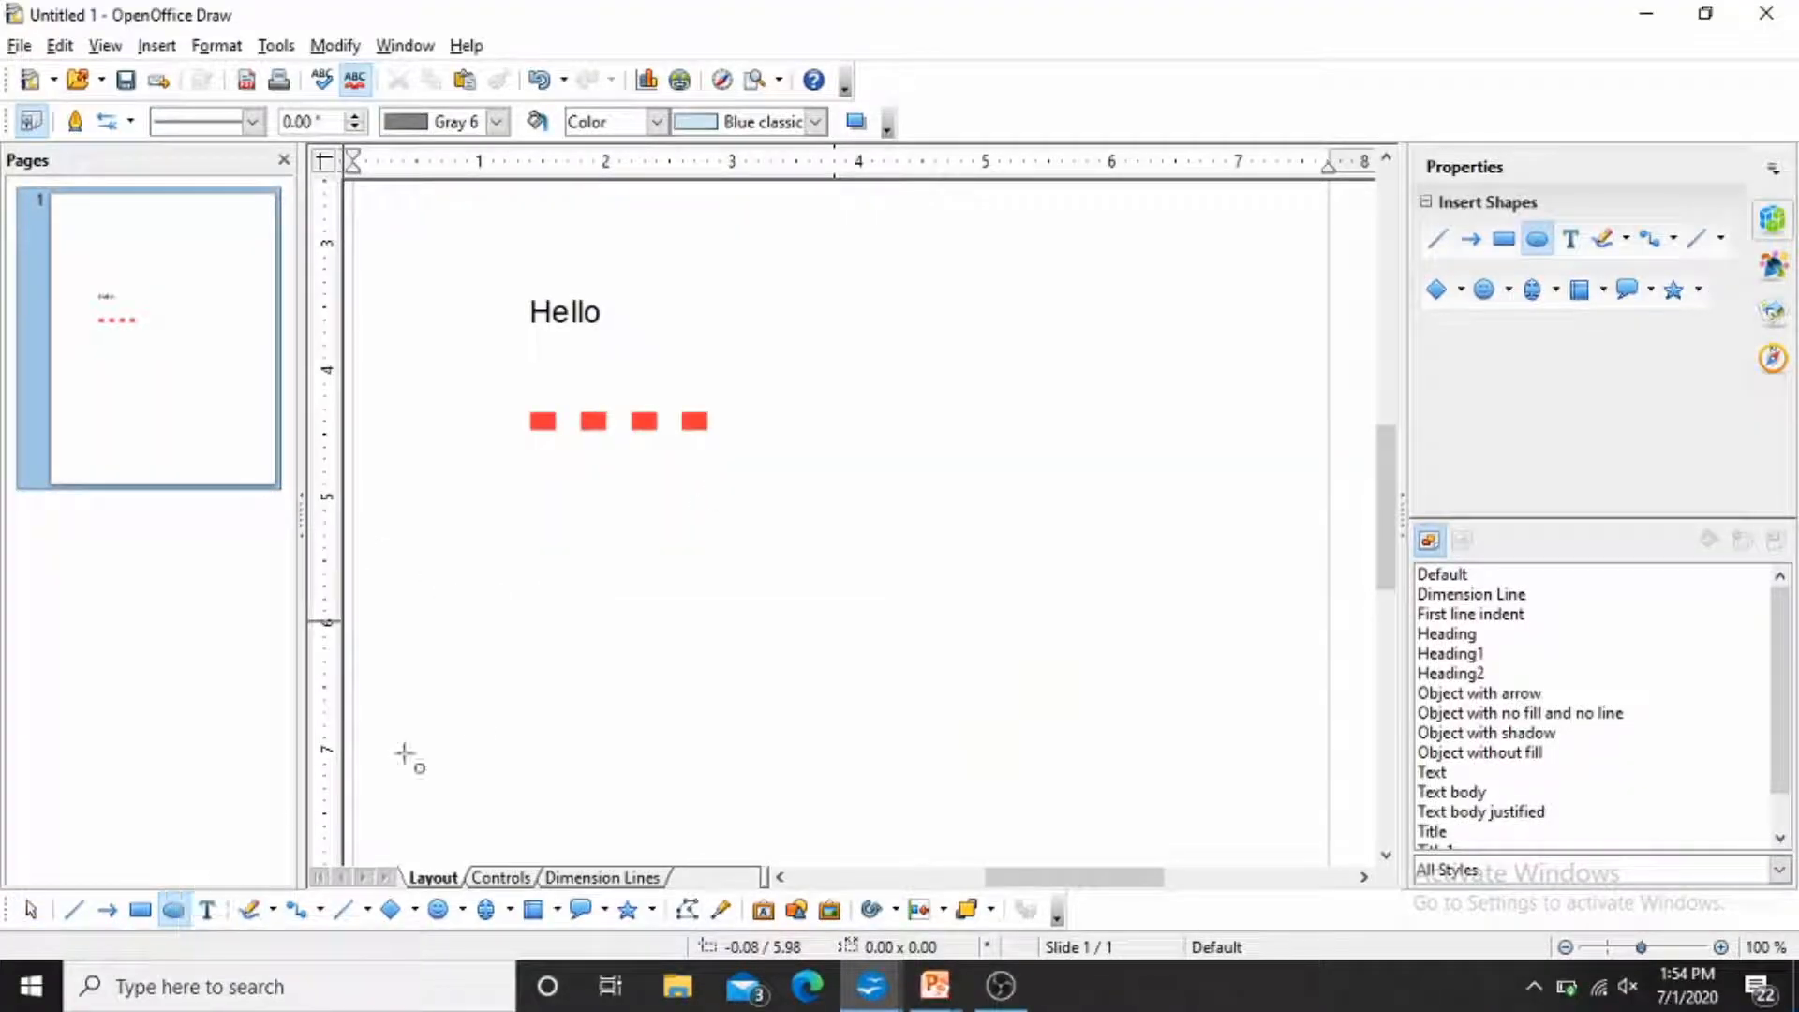
{"action": "left_click_drag", "start_coordinate": [600, 534], "coordinate": [778, 680]}
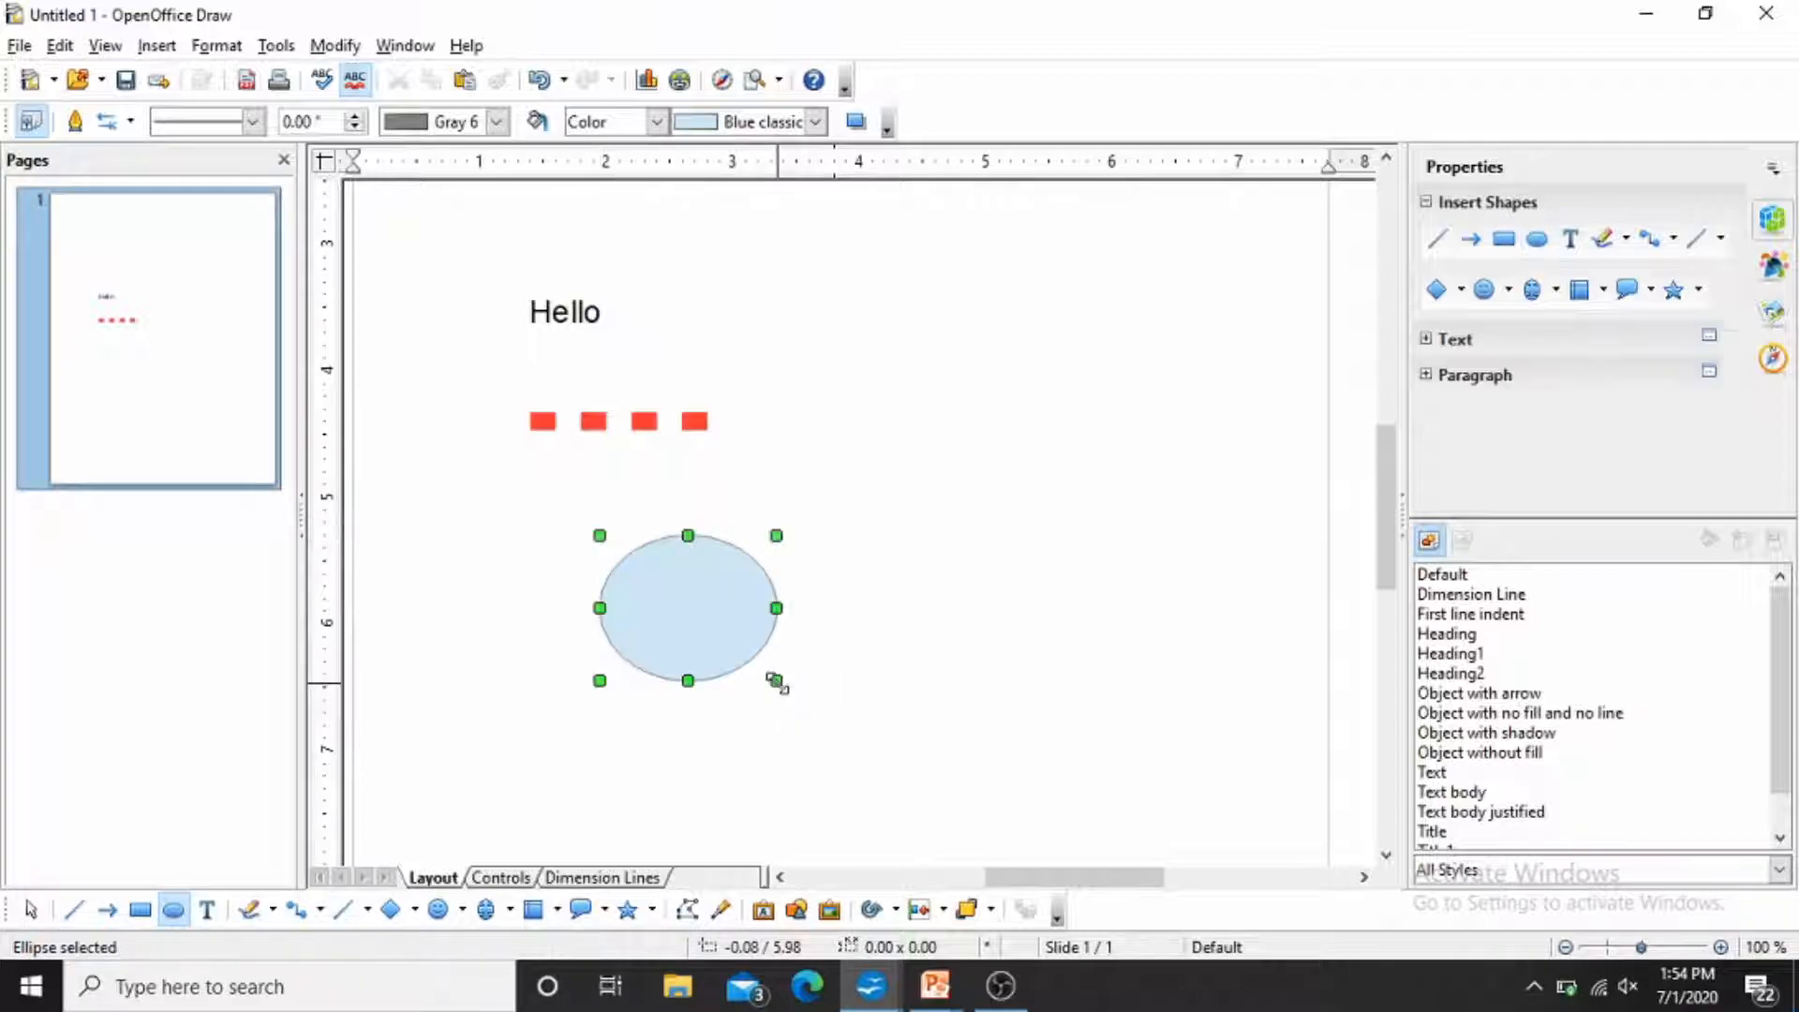
{"action": "right_click", "coordinate": [695, 615]}
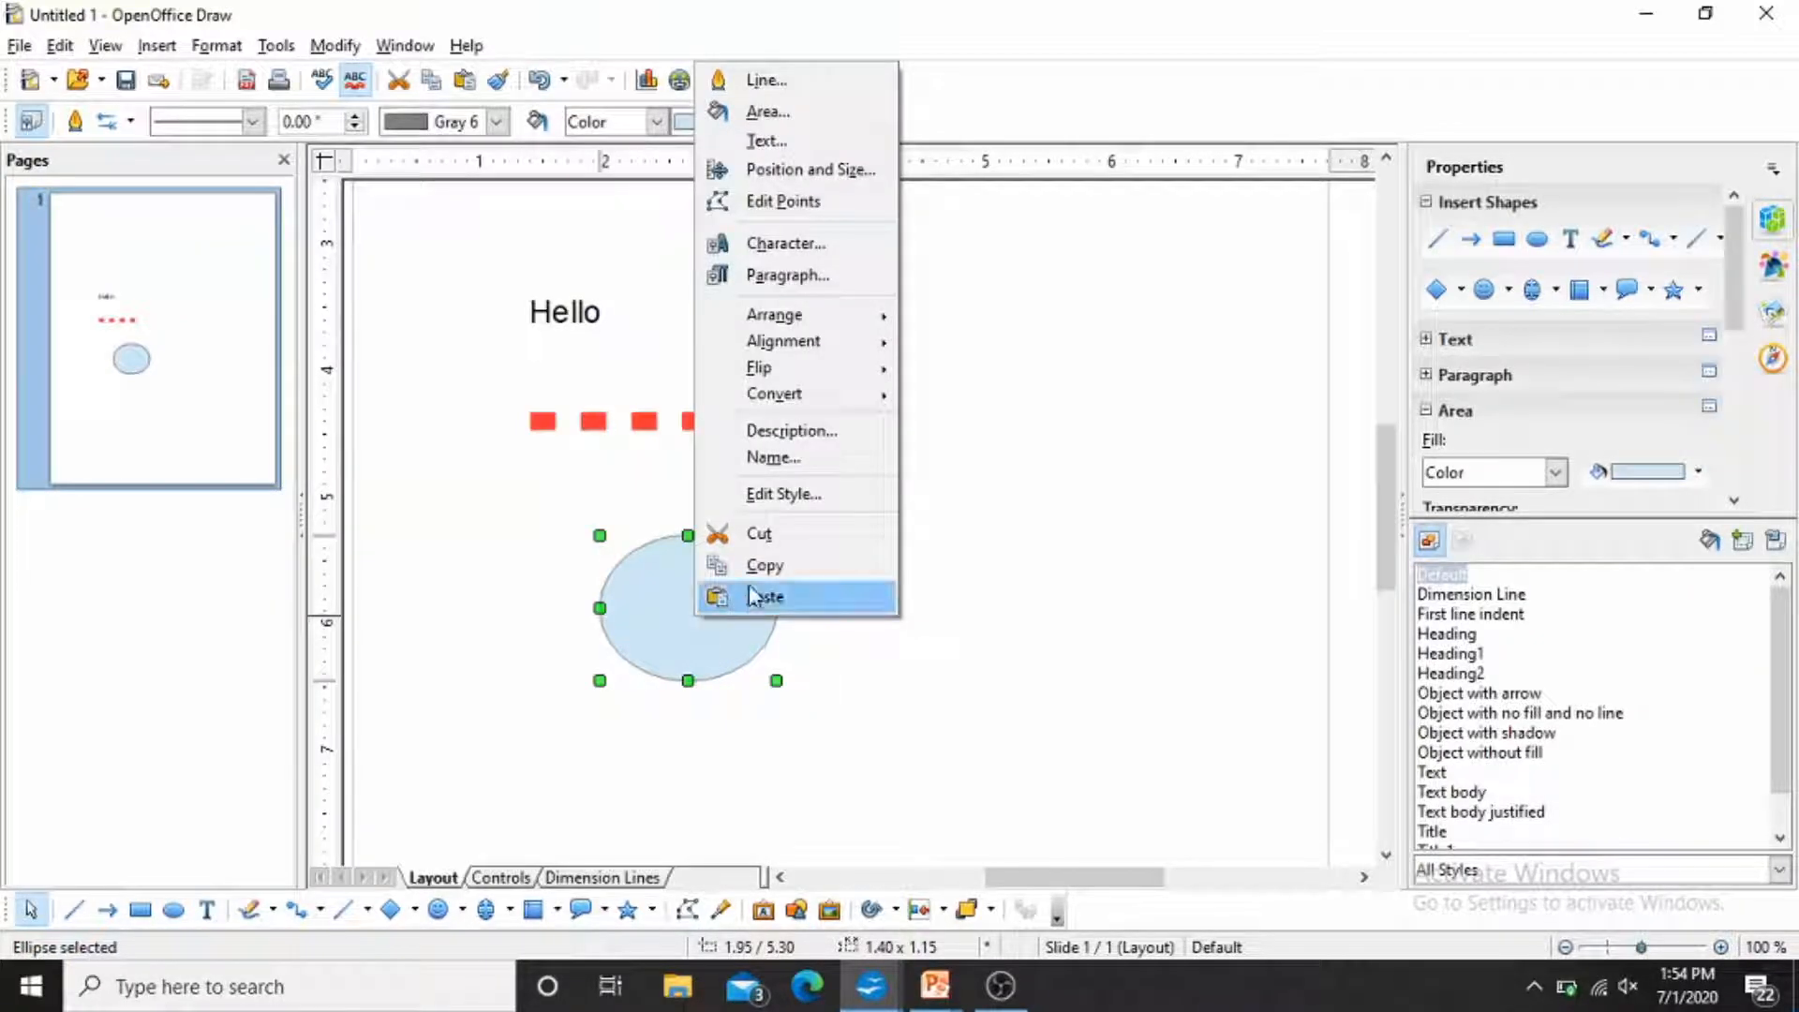
{"action": "left_click", "coordinate": [785, 494]}
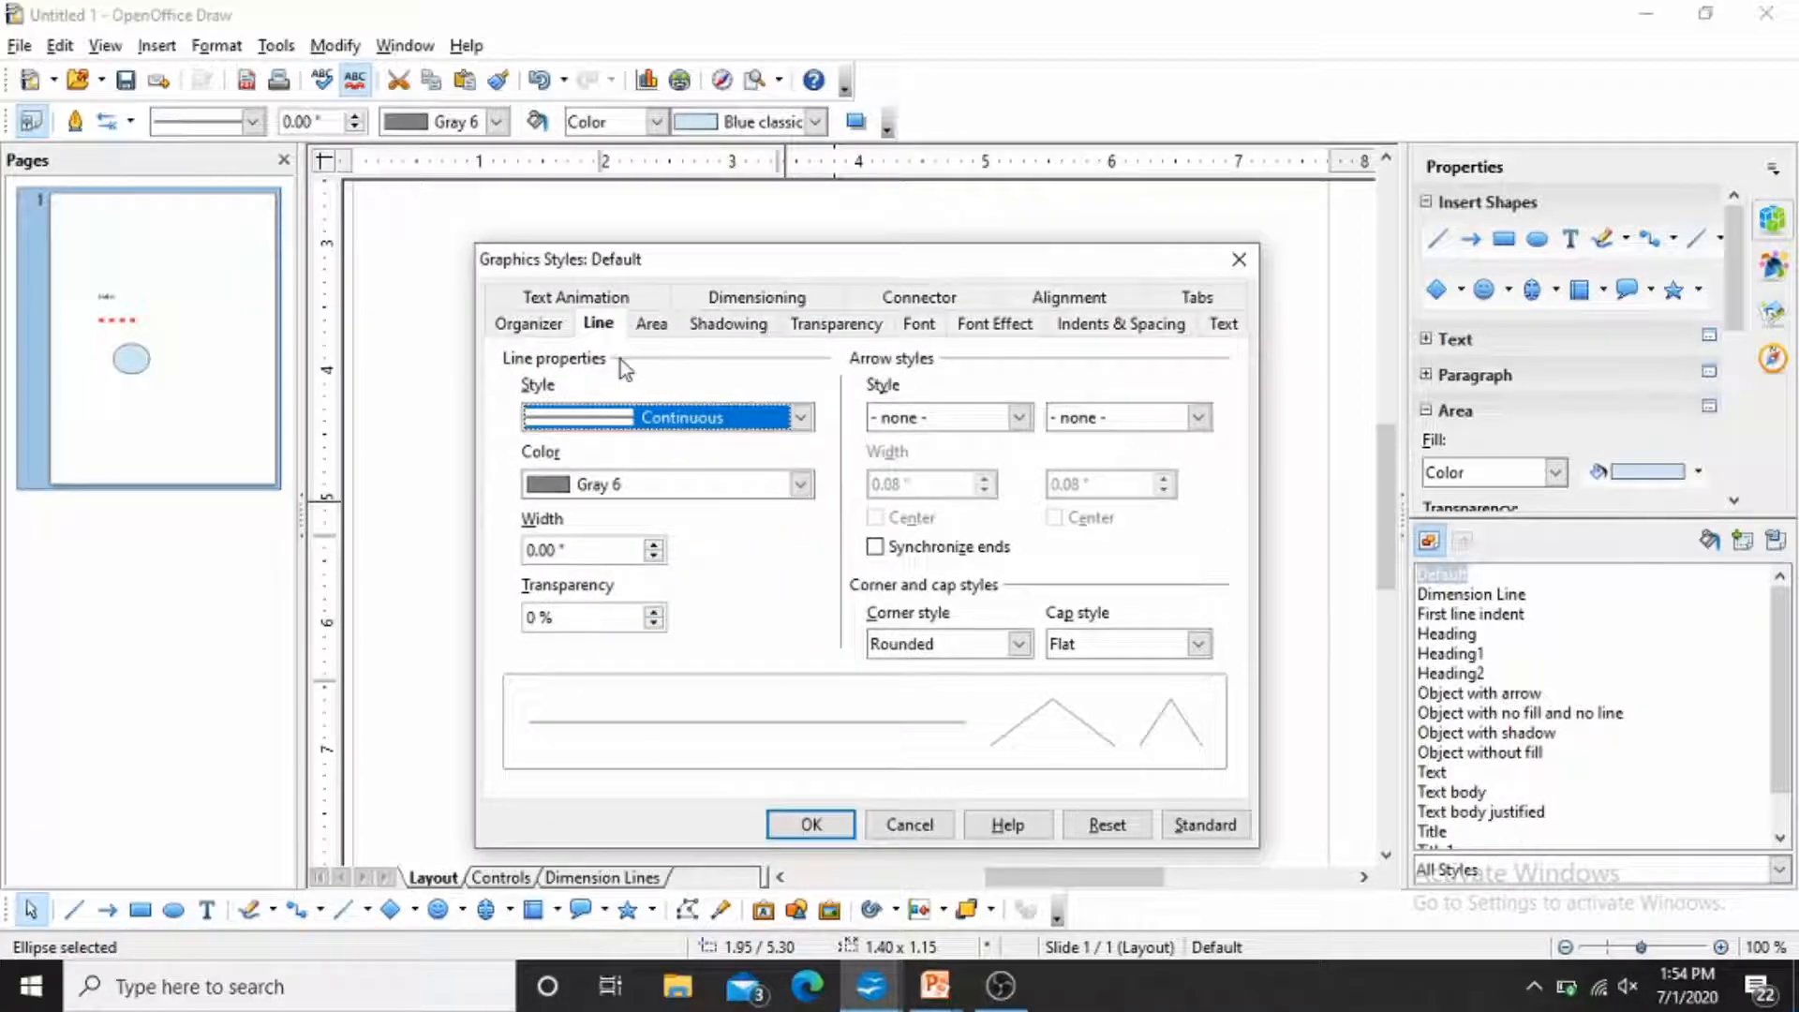
{"action": "left_click", "coordinate": [646, 328]}
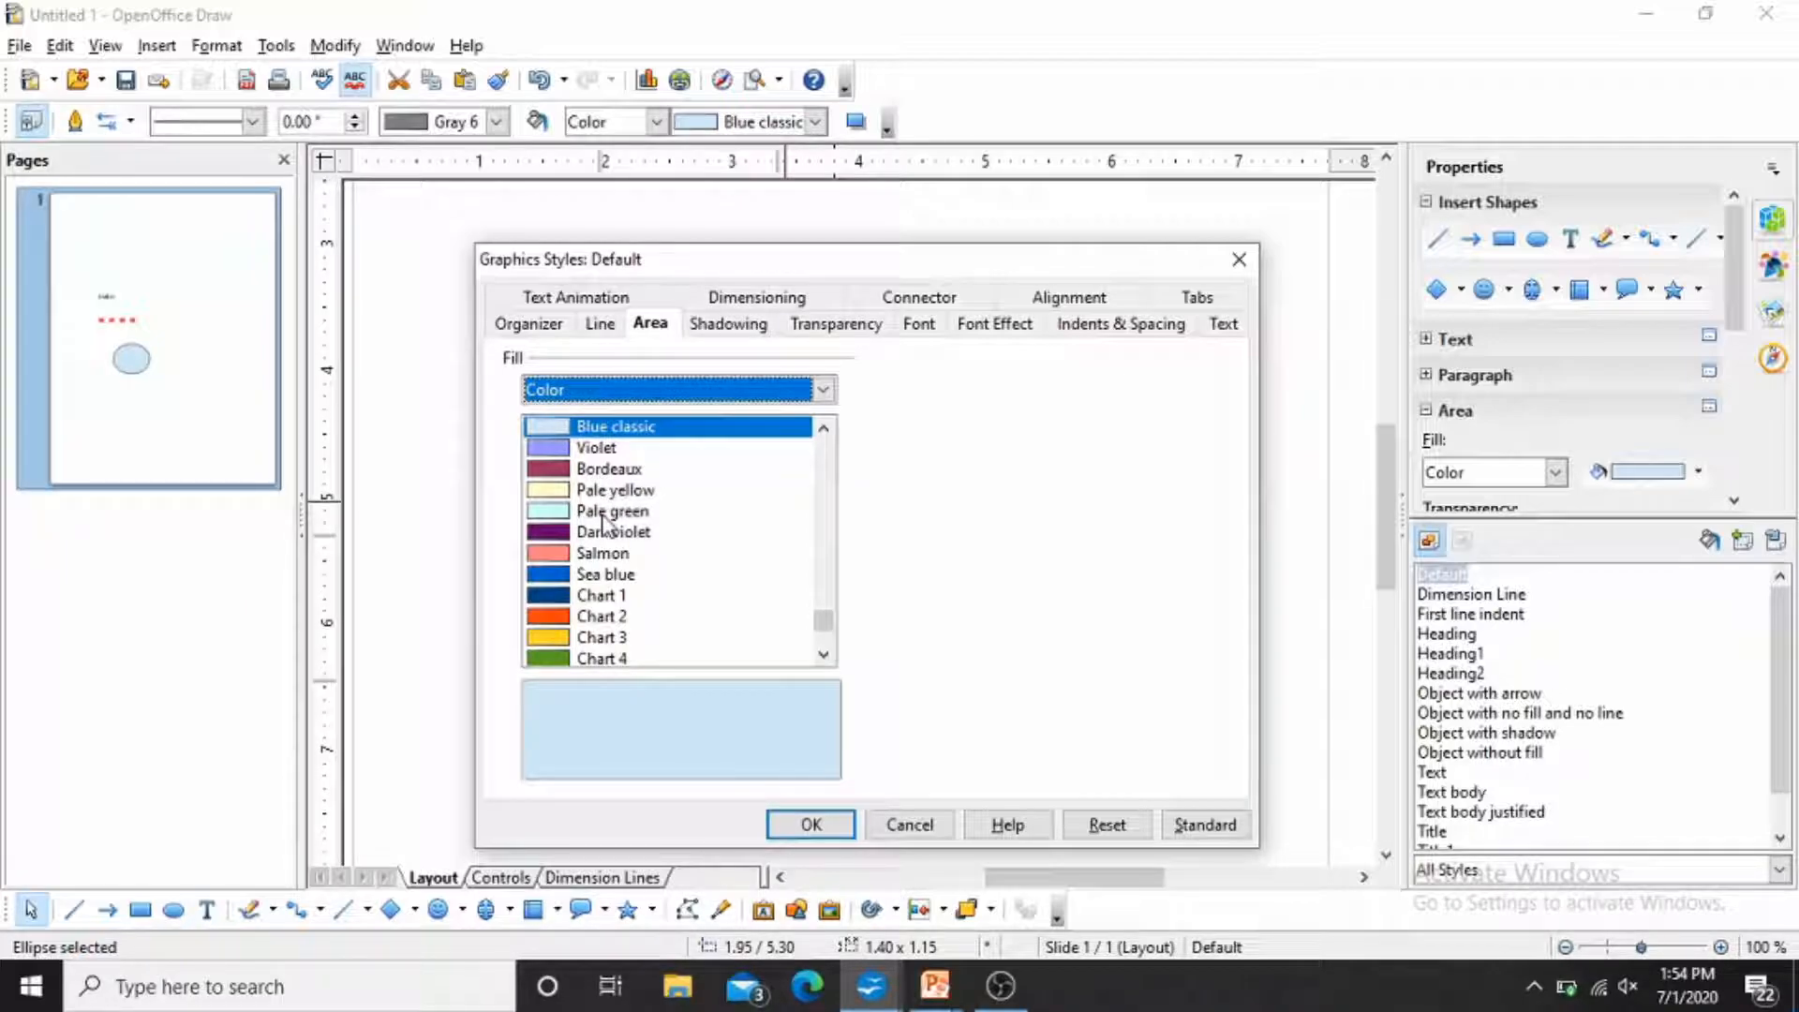
{"action": "left_click", "coordinate": [607, 574]}
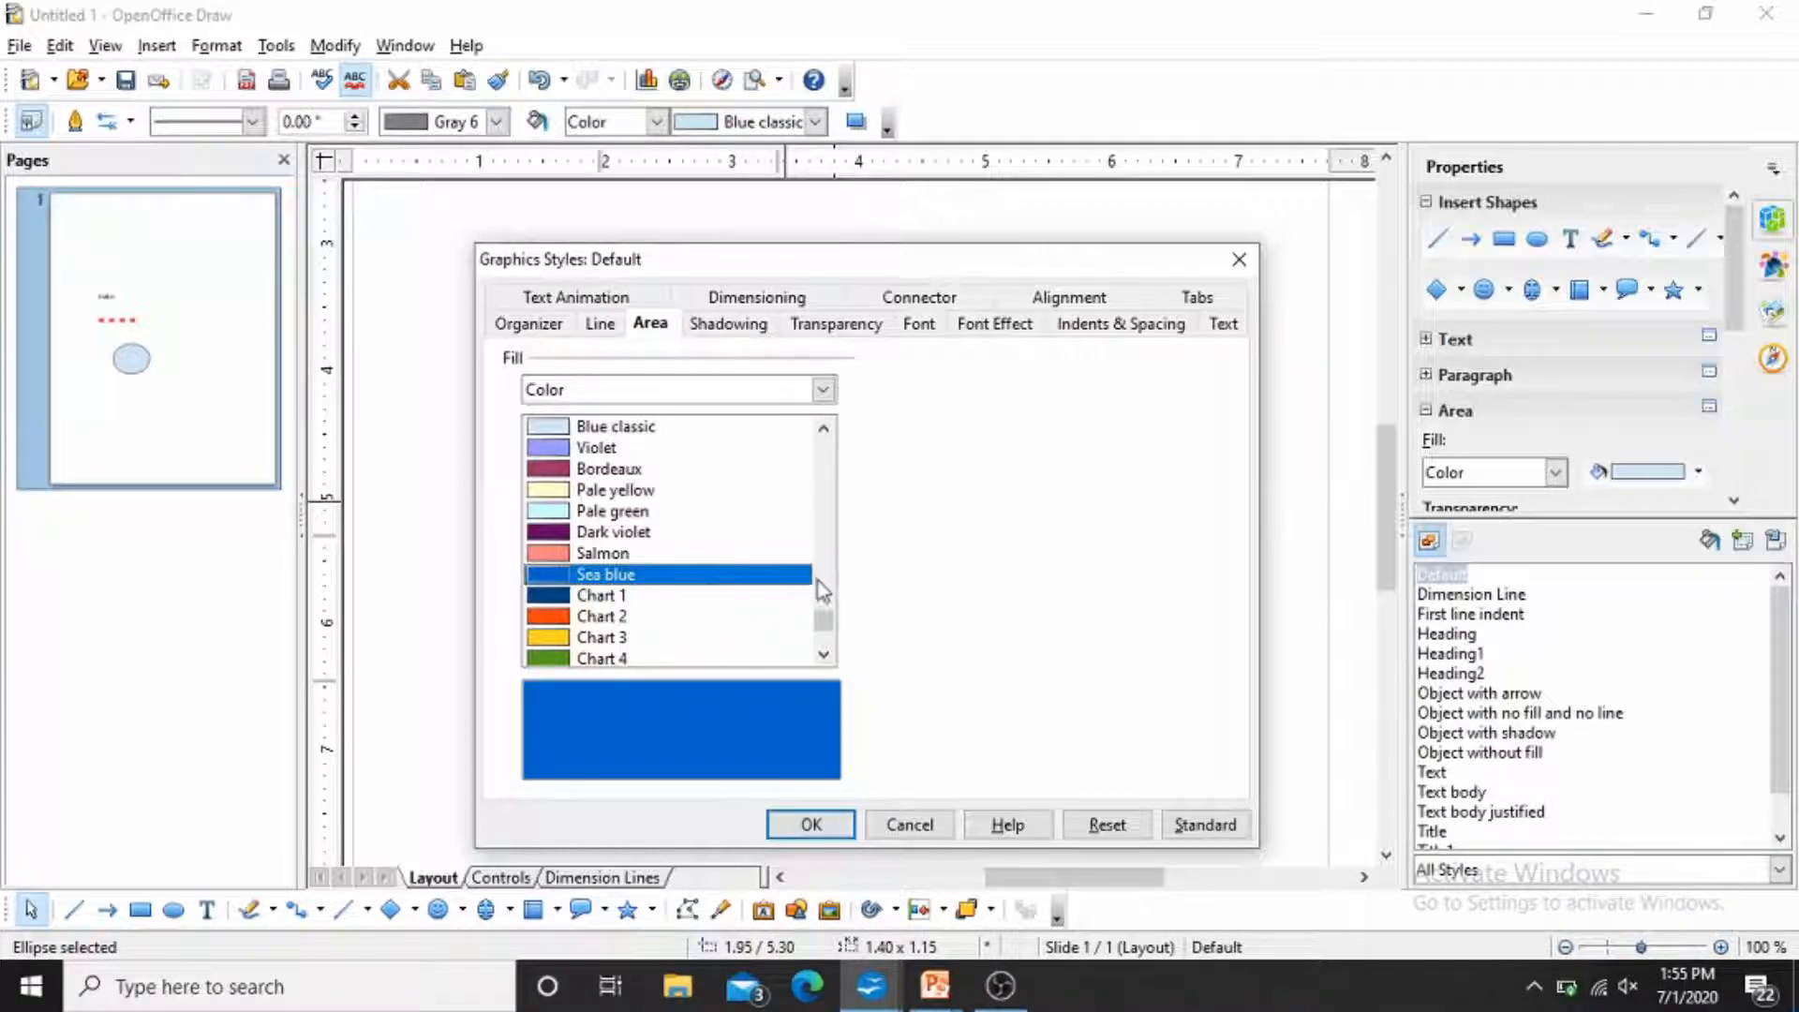
{"action": "left_click", "coordinate": [812, 823]}
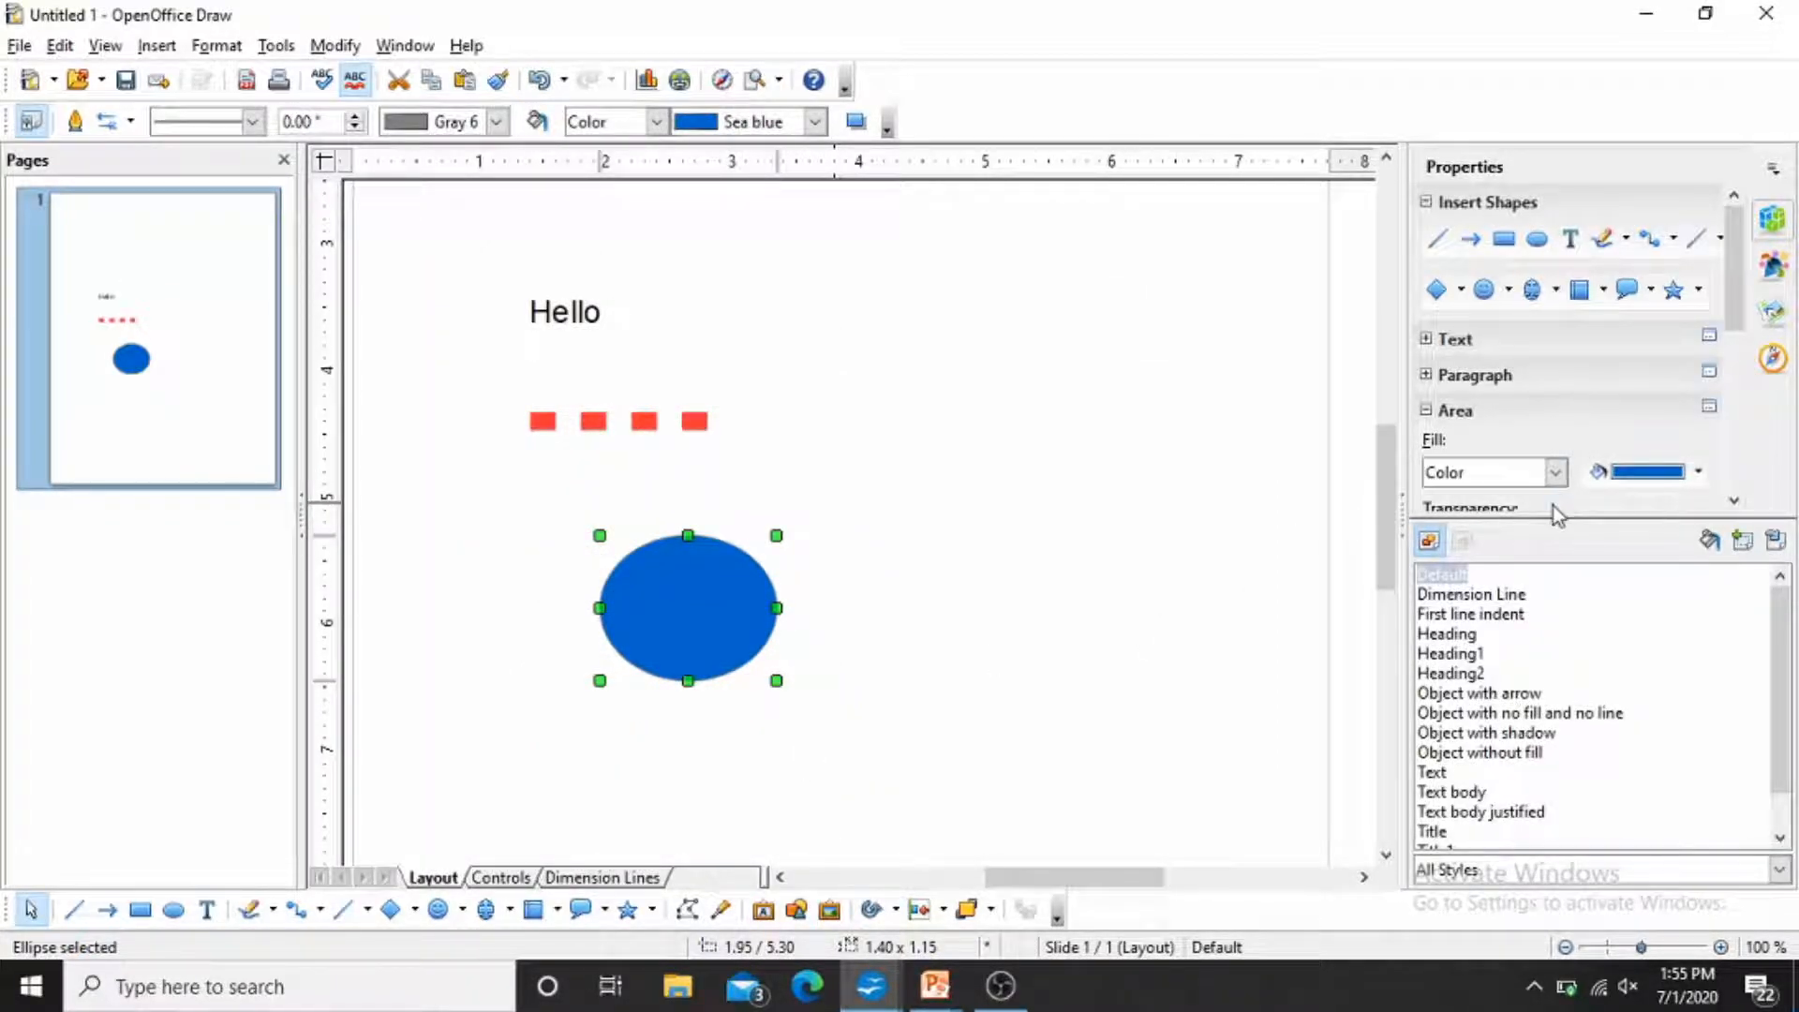
Enlarge the properties area and set the ellipse's fill transparency type to Solid.
{"action": "left_click_drag", "start_coordinate": [1554, 525], "coordinate": [1580, 642]}
{"action": "left_click_drag", "start_coordinate": [1541, 517], "coordinate": [1541, 733]}
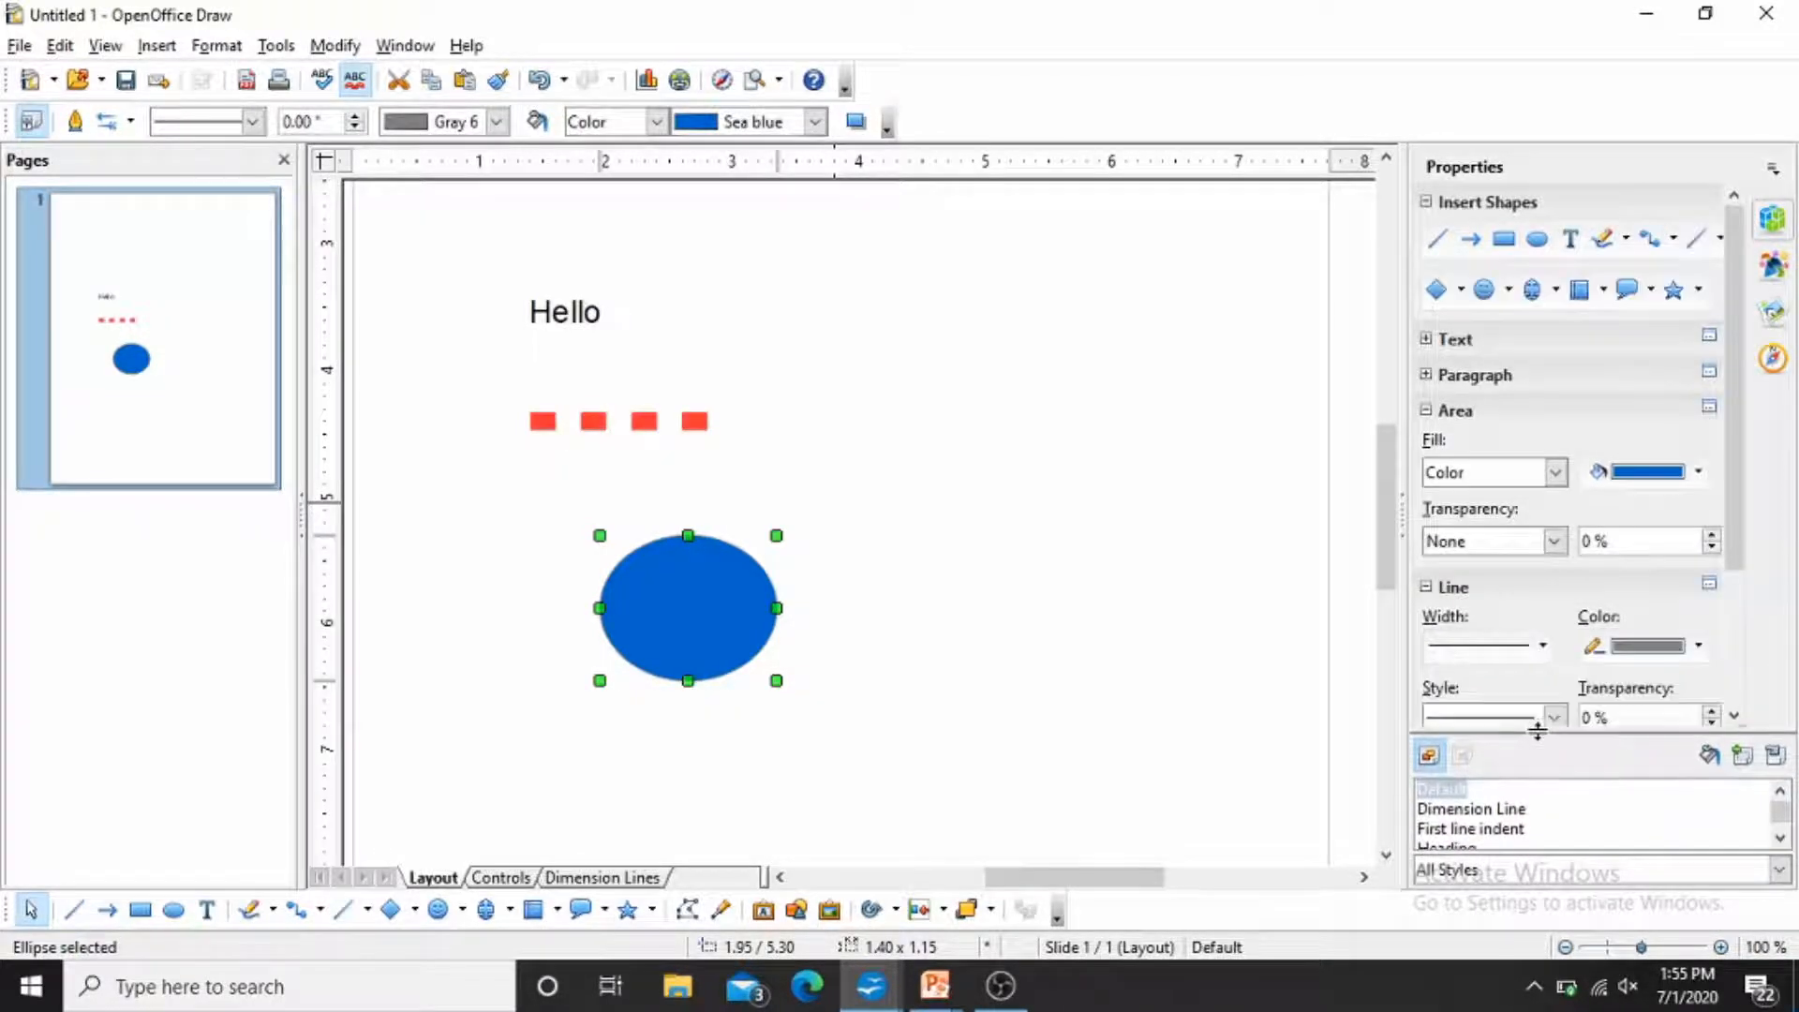
{"action": "left_click", "coordinate": [1563, 474]}
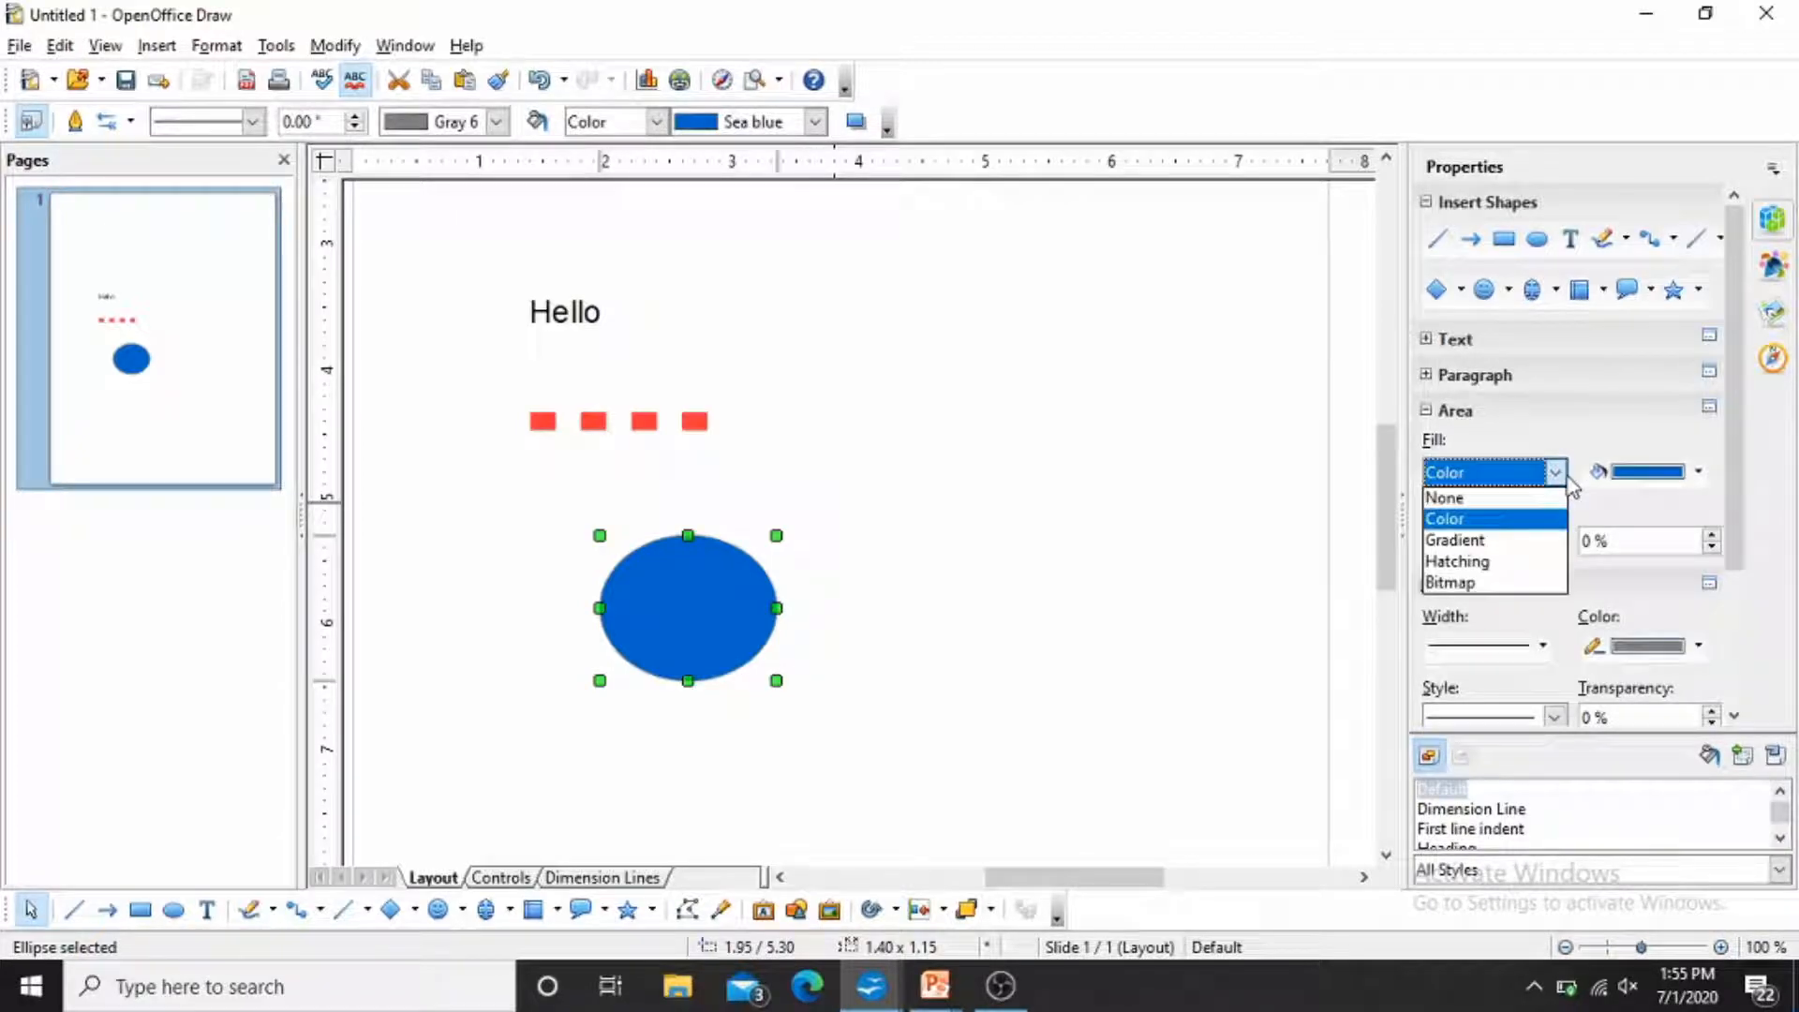
{"action": "left_click", "coordinate": [1604, 515]}
{"action": "left_click", "coordinate": [1555, 541]}
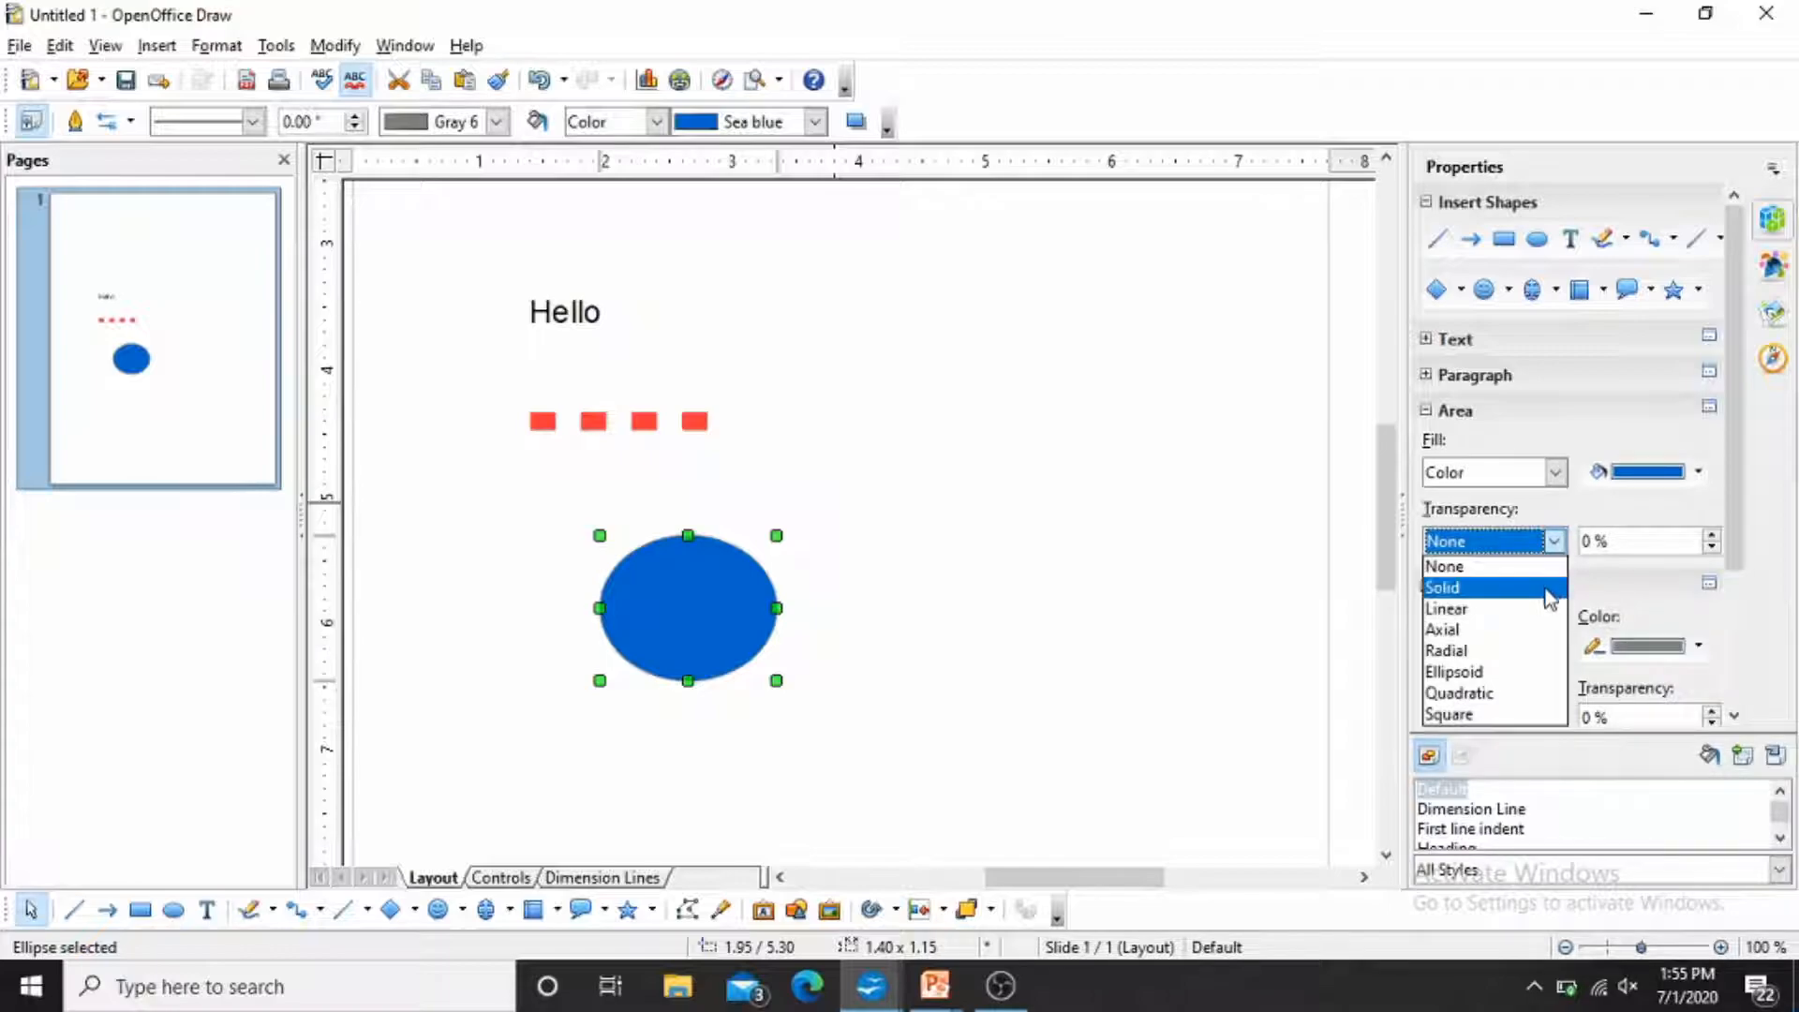
{"action": "left_click", "coordinate": [1547, 588]}
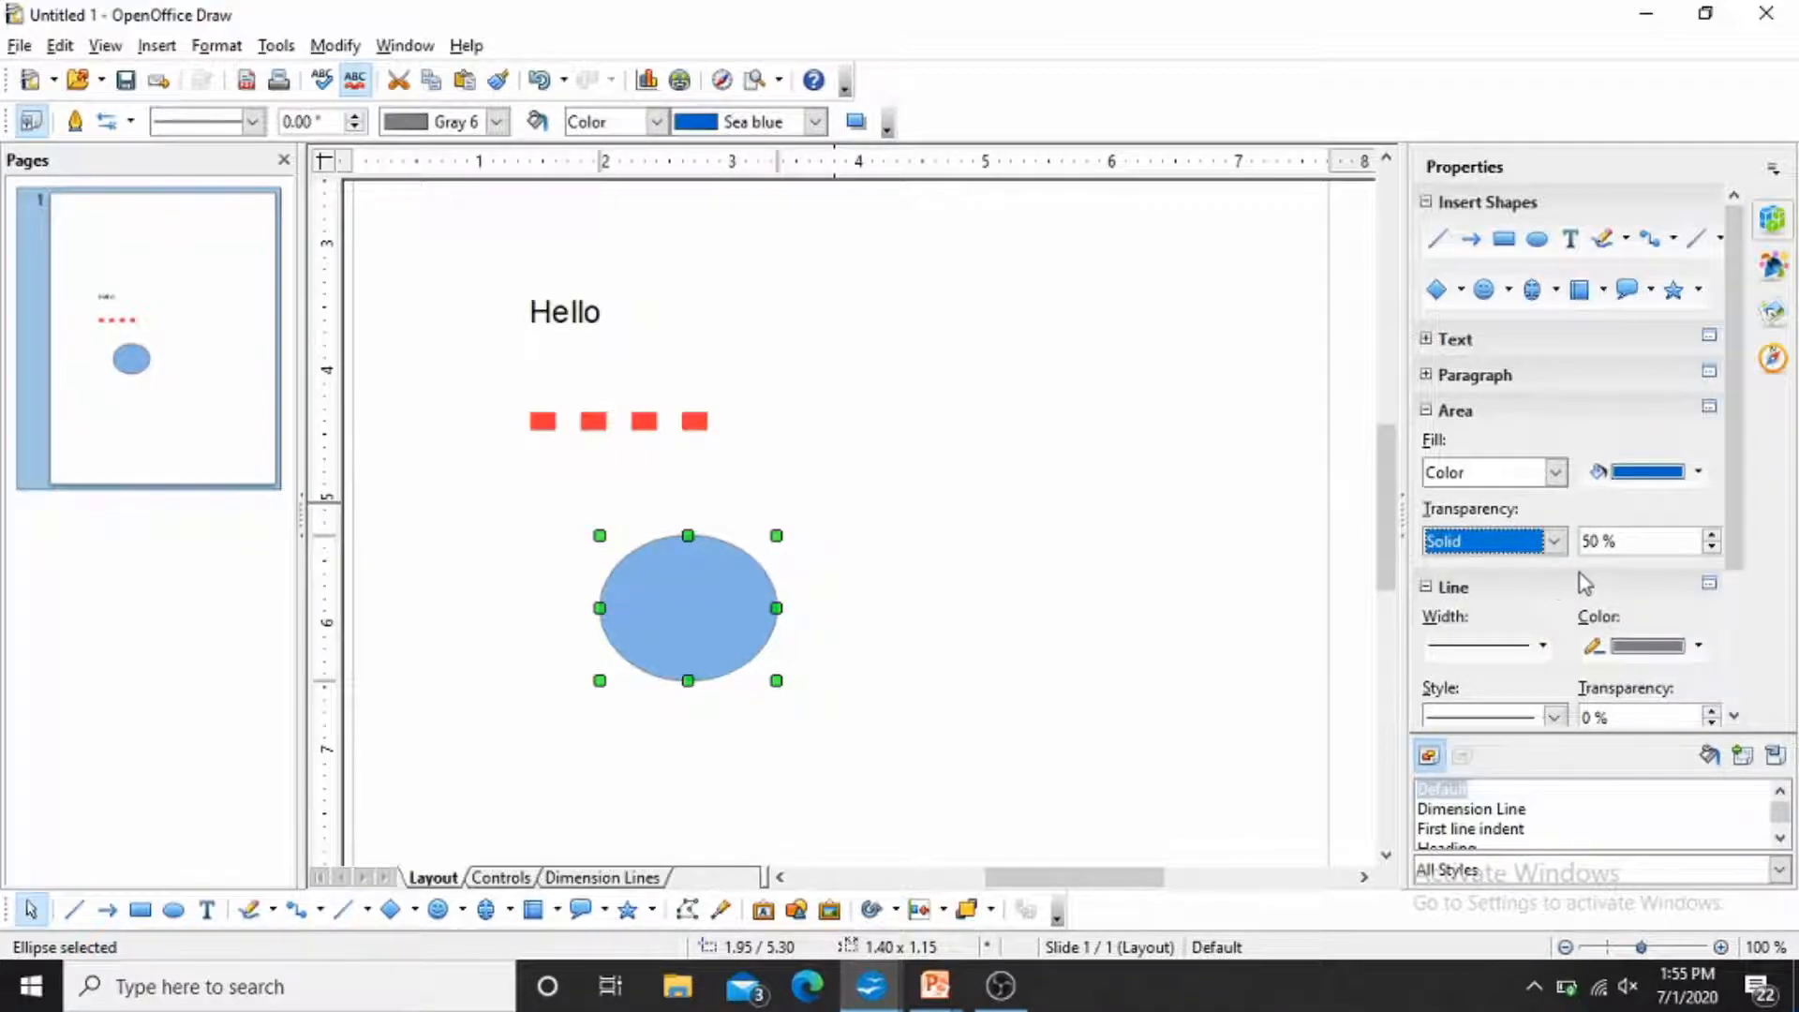
Adjust the ellipse's solid fill transparency to 85 % and deselect the ellipse.
{"action": "left_click", "coordinate": [1711, 548]}
{"action": "left_click", "coordinate": [1711, 548]}
{"action": "left_click", "coordinate": [1711, 548]}
{"action": "left_click", "coordinate": [1712, 548]}
{"action": "left_click", "coordinate": [1712, 536]}
{"action": "left_click", "coordinate": [1711, 536]}
{"action": "left_click", "coordinate": [1711, 536]}
{"action": "left_click", "coordinate": [1711, 536]}
{"action": "left_click", "coordinate": [1711, 536]}
{"action": "left_click", "coordinate": [1712, 536]}
{"action": "left_click", "coordinate": [1711, 536]}
{"action": "left_click", "coordinate": [1711, 536]}
{"action": "left_click", "coordinate": [1711, 536]}
{"action": "left_click", "coordinate": [1711, 536]}
{"action": "left_click", "coordinate": [1712, 536]}
{"action": "left_click", "coordinate": [1711, 536]}
{"action": "left_click", "coordinate": [1711, 536]}
{"action": "left_click", "coordinate": [1711, 536]}
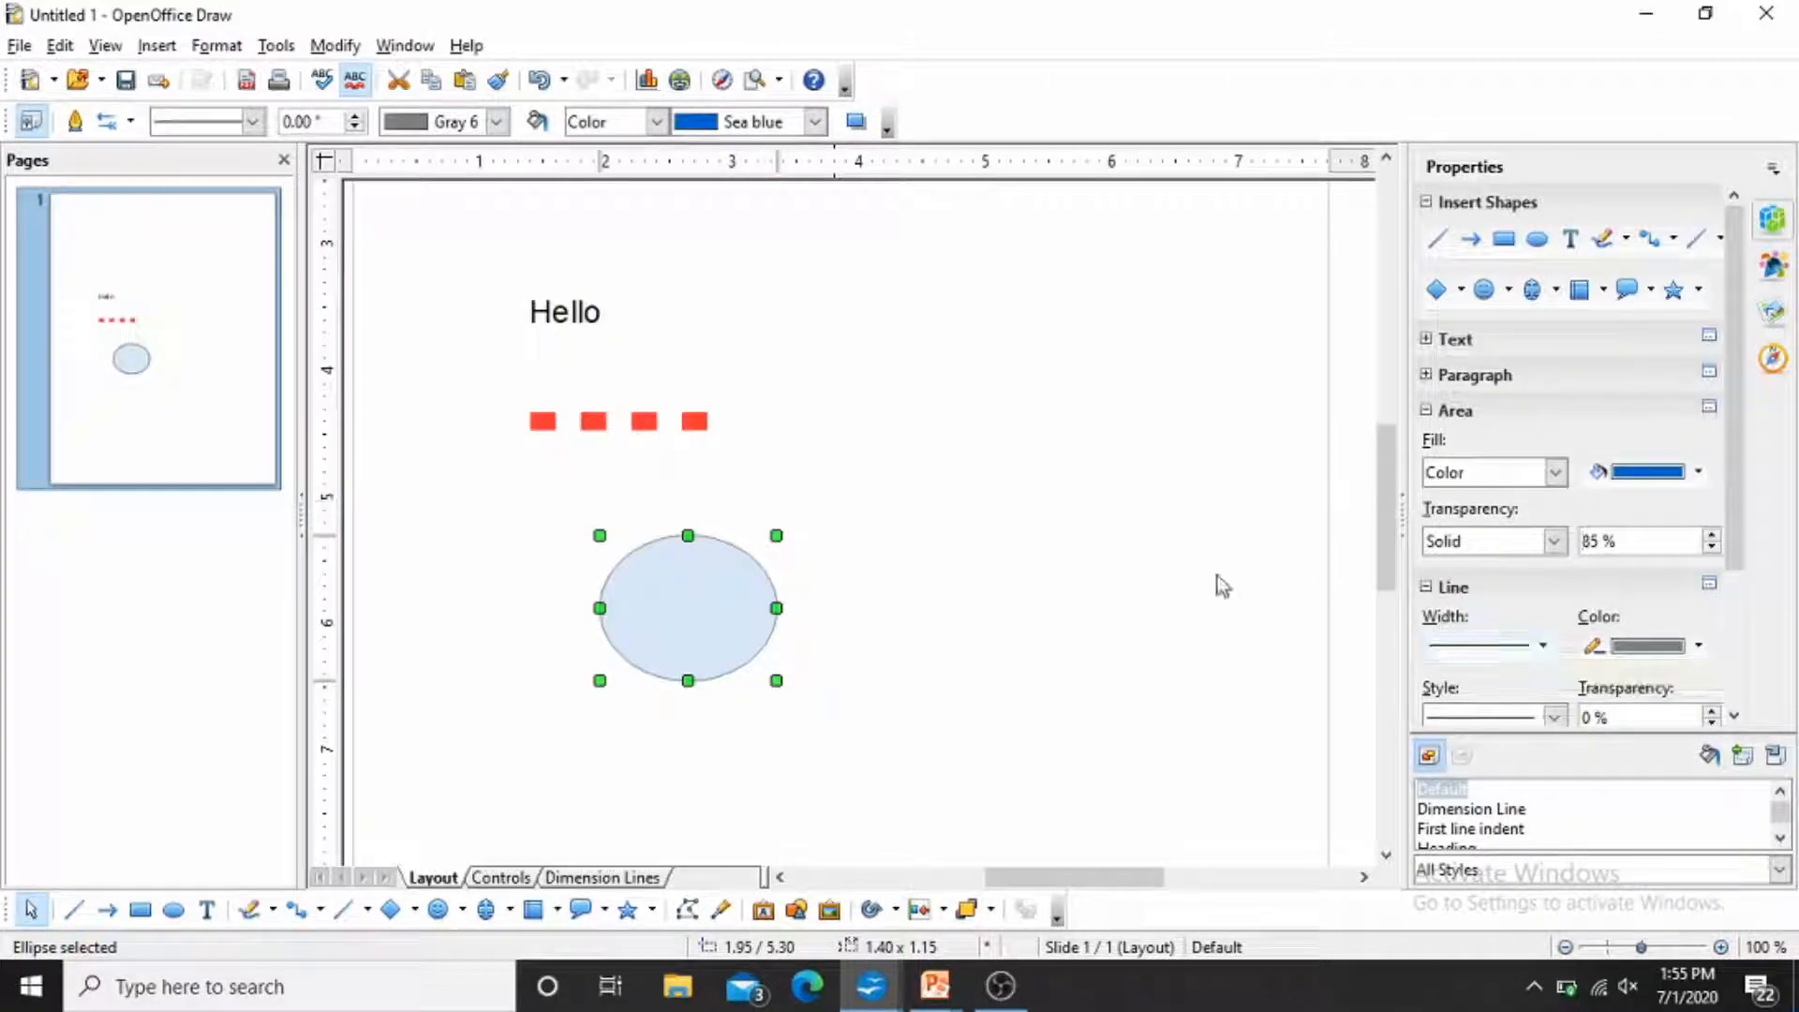
{"action": "left_click", "coordinate": [981, 621]}
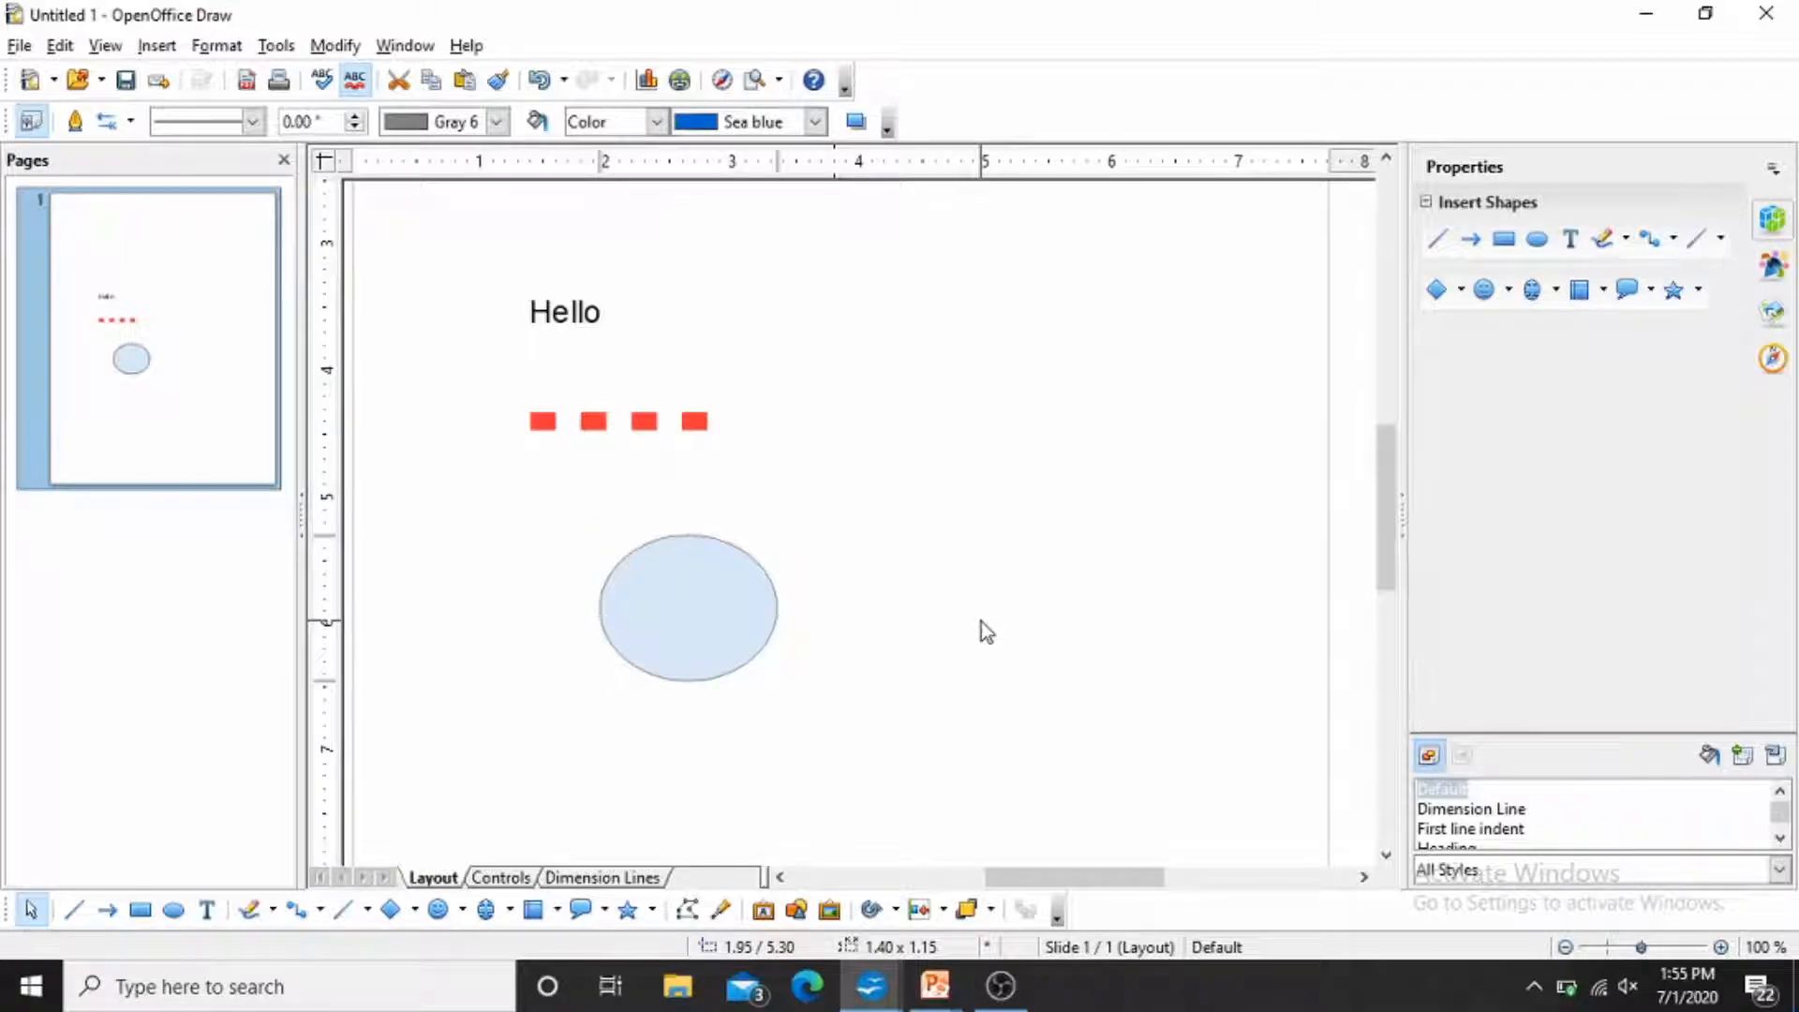
{"action": "key", "text": "alt+Tab"}
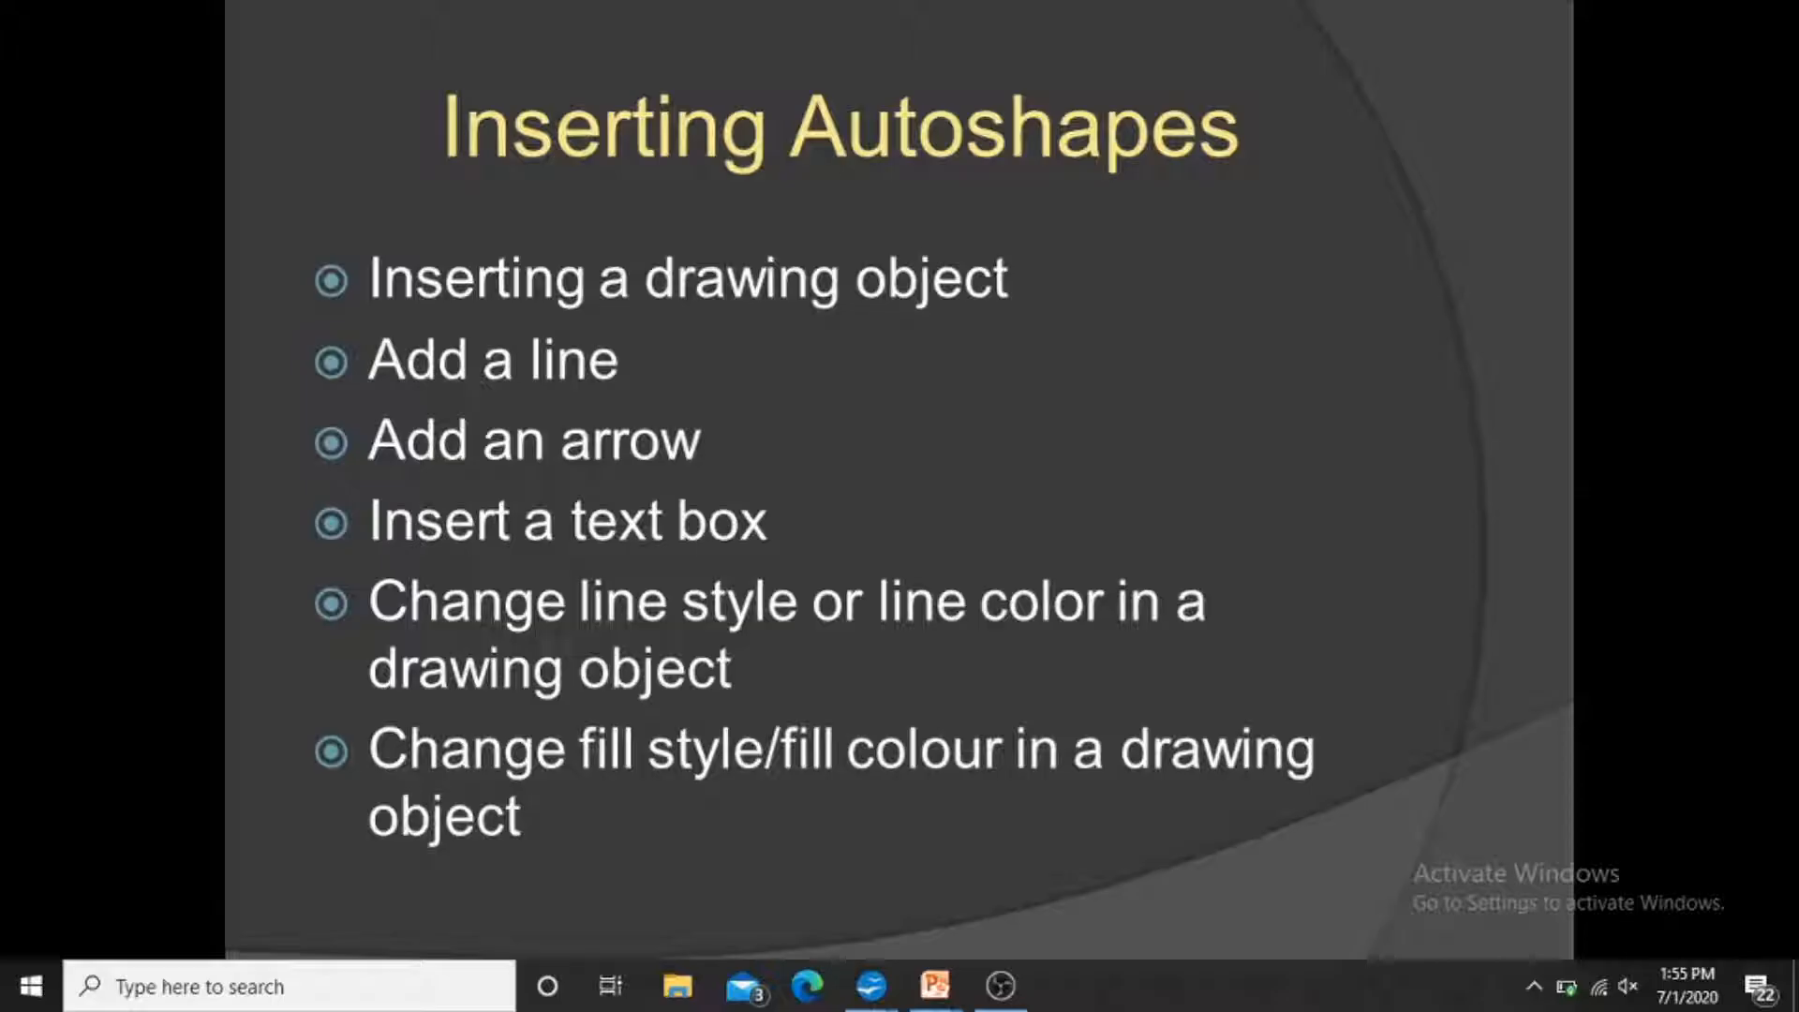
{"action": "key", "text": "Right"}
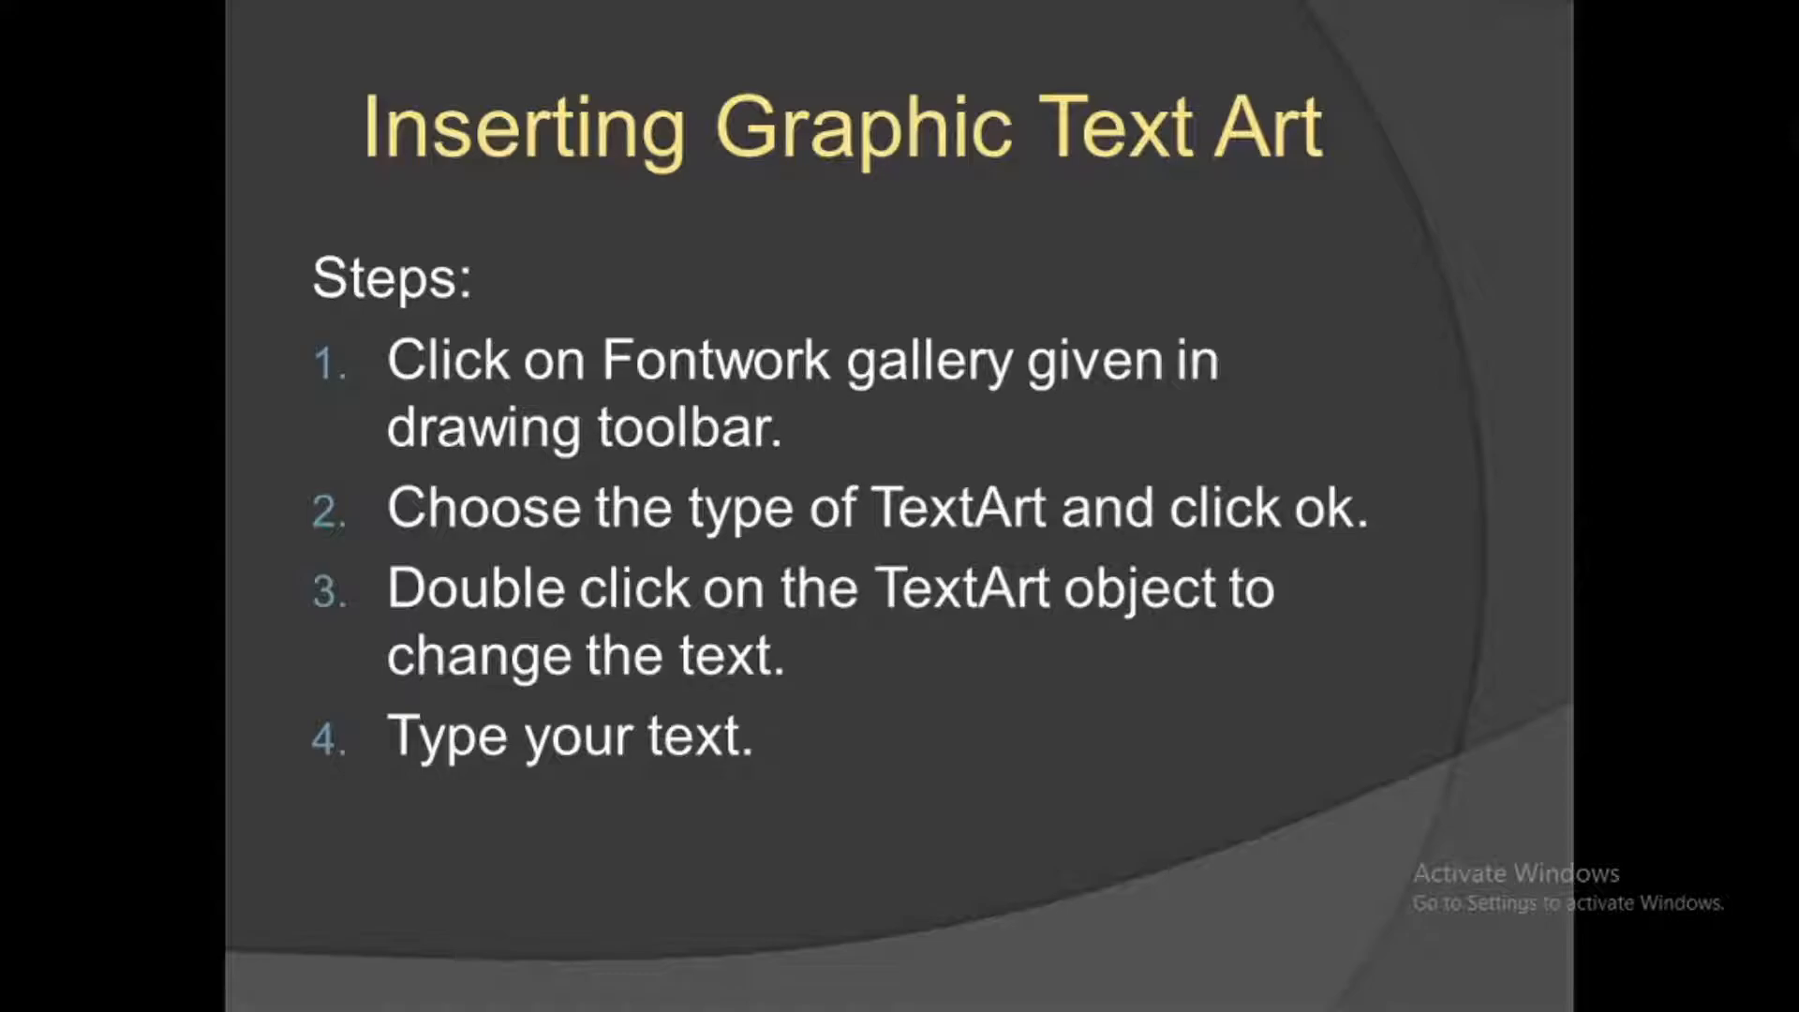
{"action": "key", "text": "alt+Tab"}
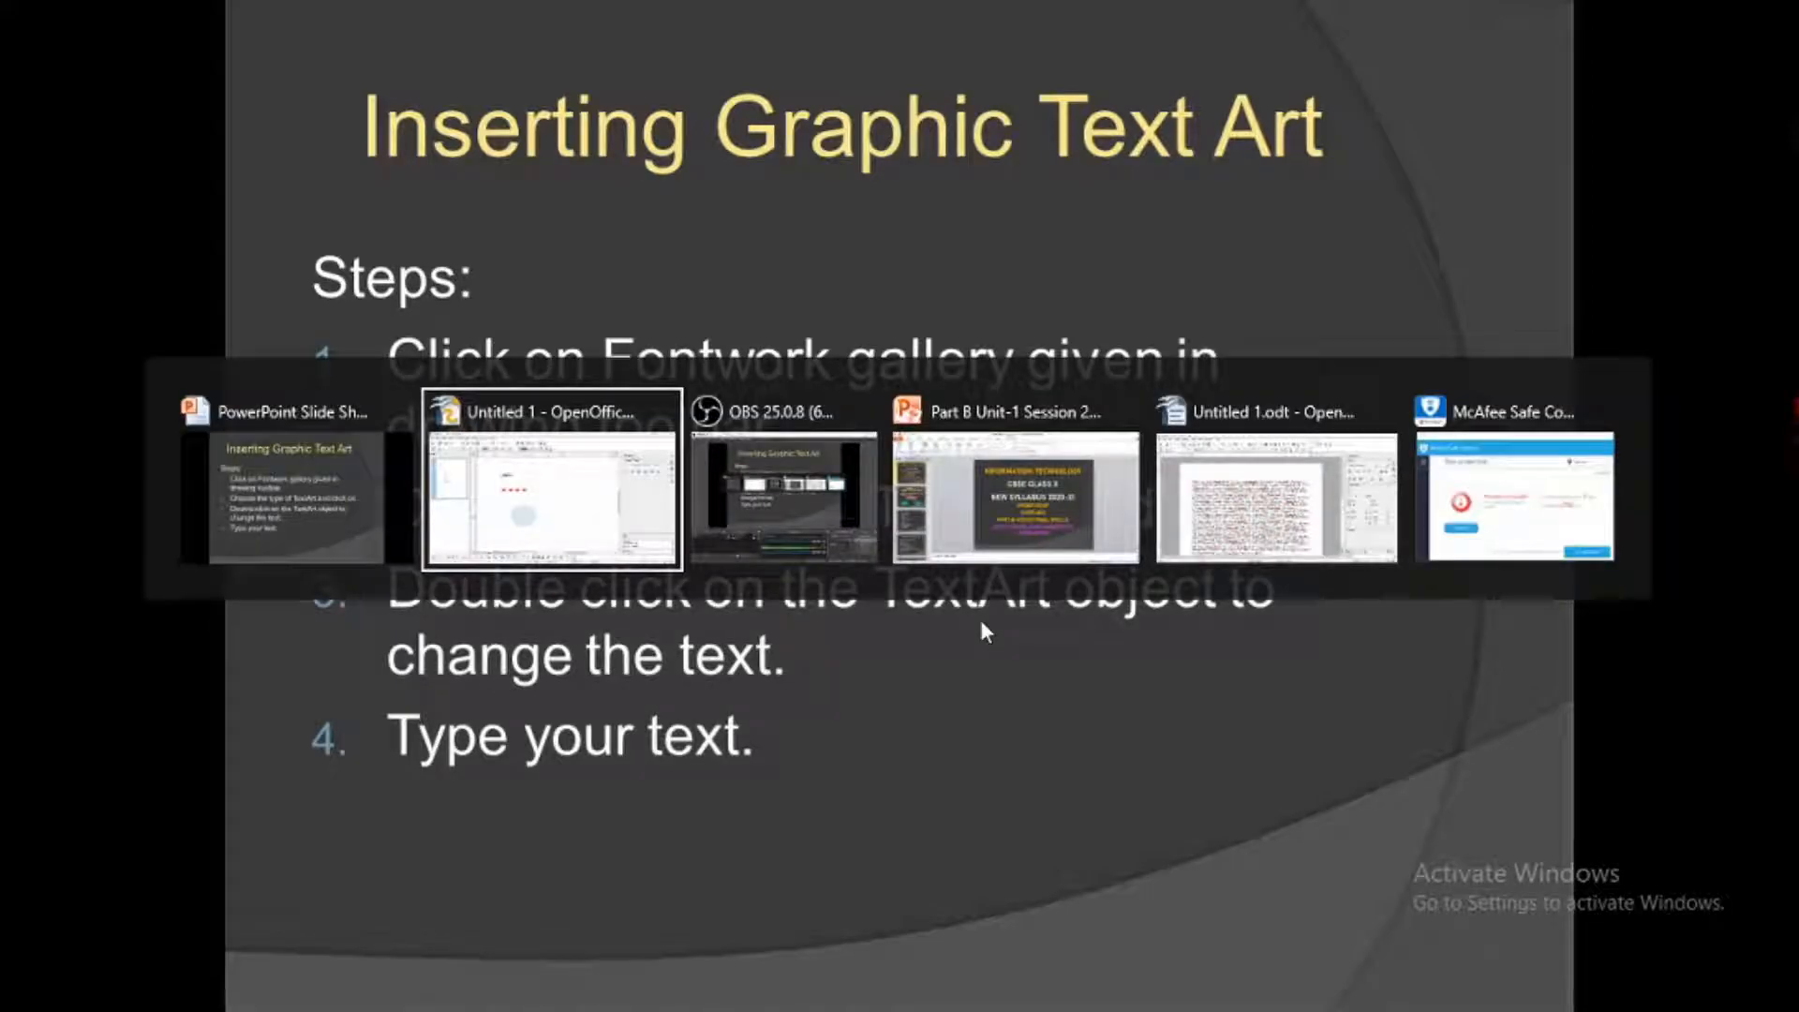
Undo the ellipse's fill transparency adjustments one by one and select the ellipse.
{"action": "key", "text": "ctrl+z"}
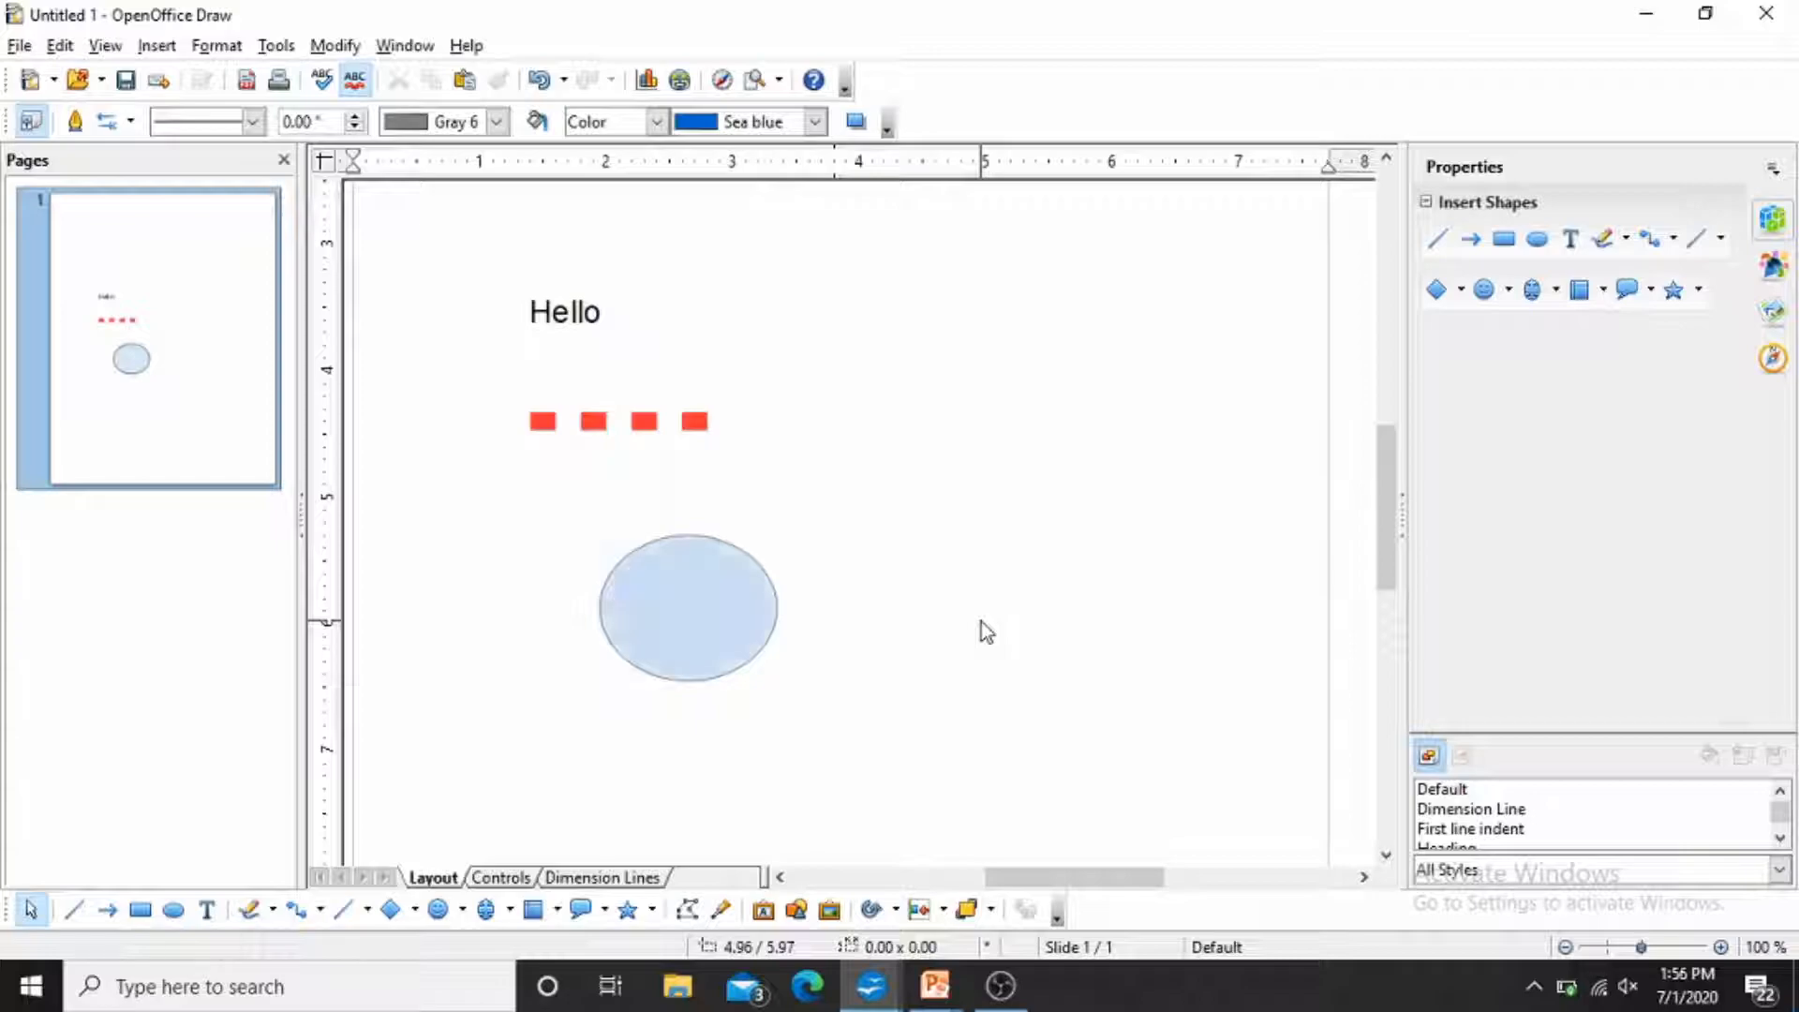
{"action": "key", "text": "ctrl+z"}
{"action": "key", "text": "ctrl+z"}
{"action": "key", "text": "ctrl+z"}
{"action": "key", "text": "ctrl+z"}
{"action": "key", "text": "ctrl+z"}
{"action": "key", "text": "ctrl+z"}
{"action": "key", "text": "ctrl+z"}
{"action": "key", "text": "ctrl+z"}
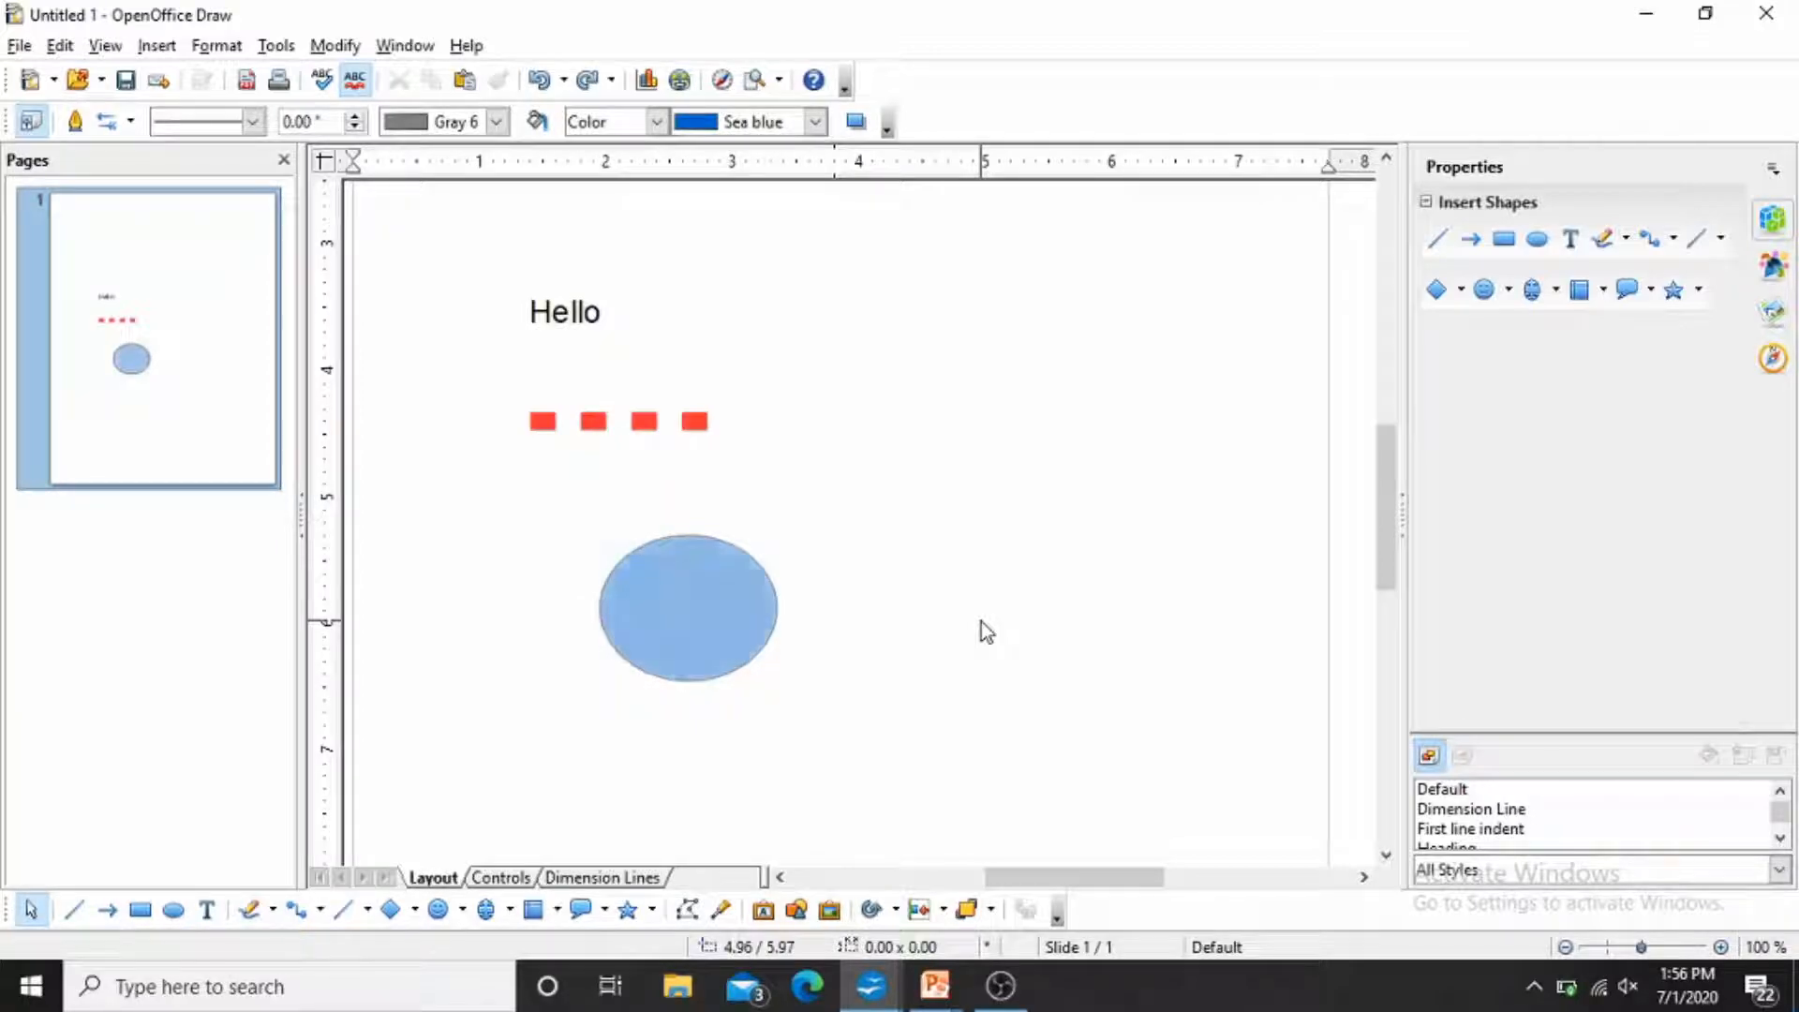
{"action": "key", "text": "ctrl+z"}
{"action": "key", "text": "ctrl+z"}
{"action": "key", "text": "ctrl+z"}
{"action": "key", "text": "ctrl+z"}
{"action": "key", "text": "ctrl+z"}
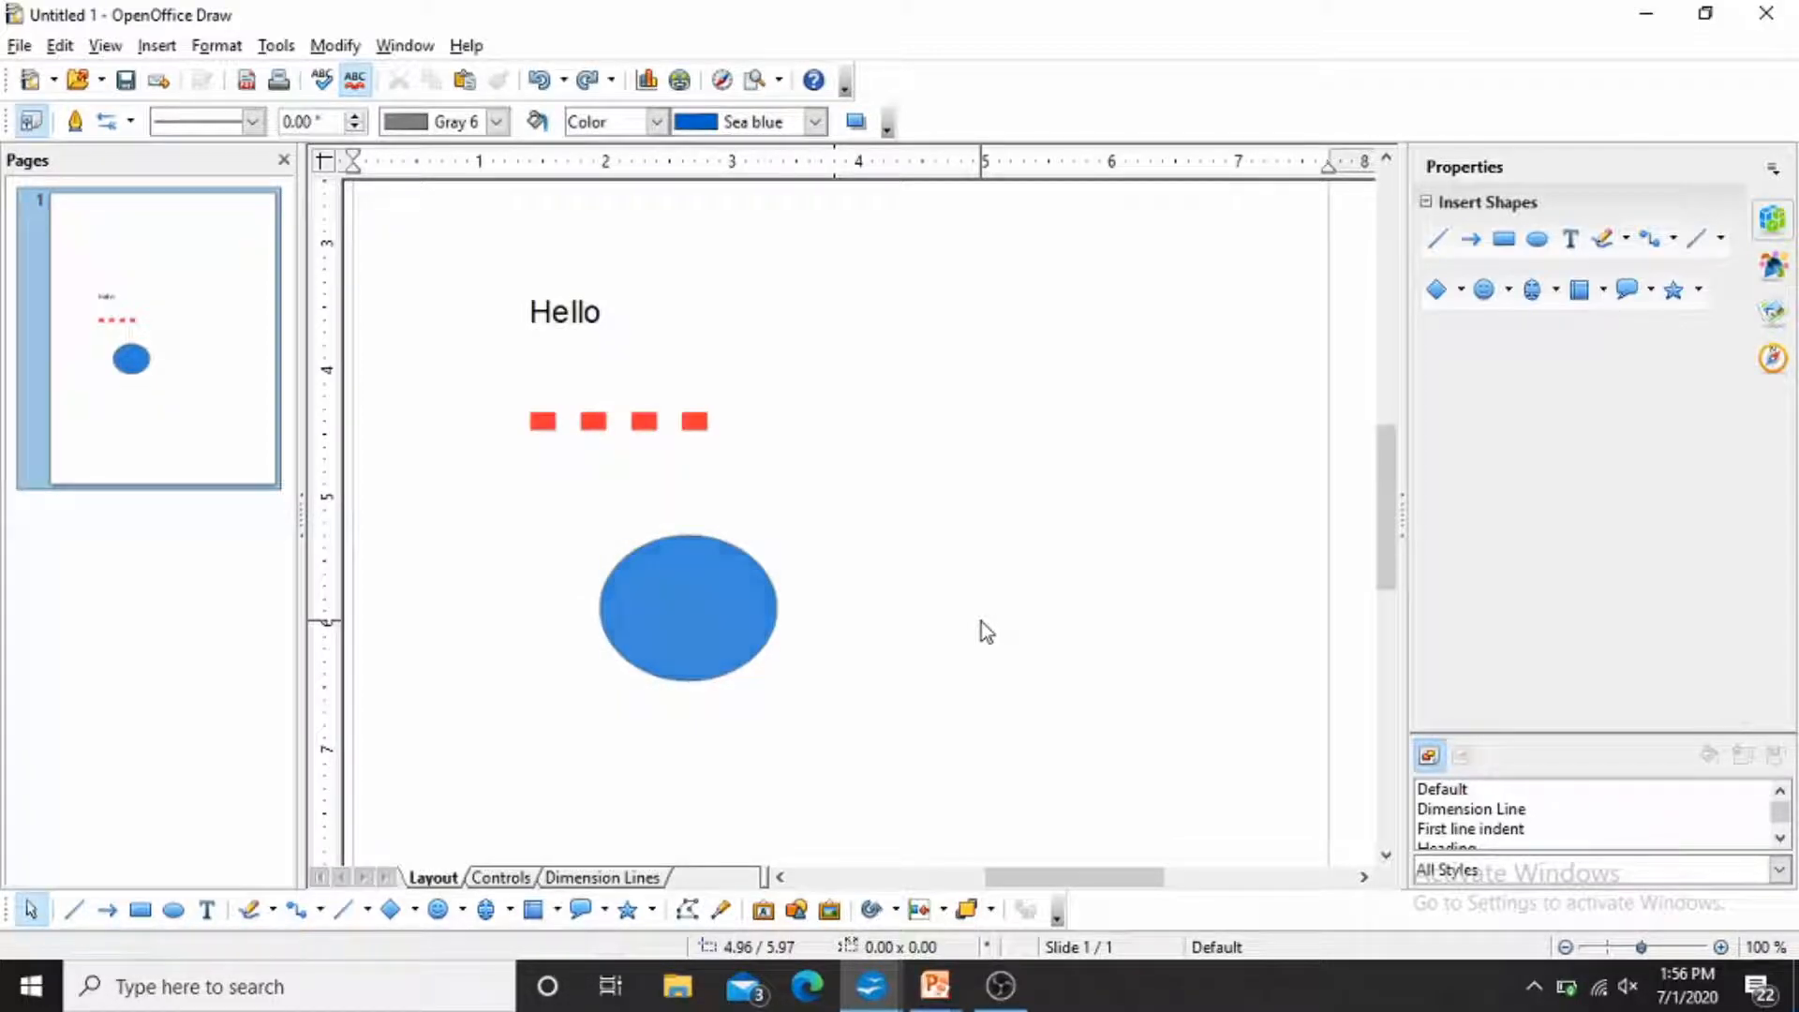
{"action": "left_click", "coordinate": [748, 613]}
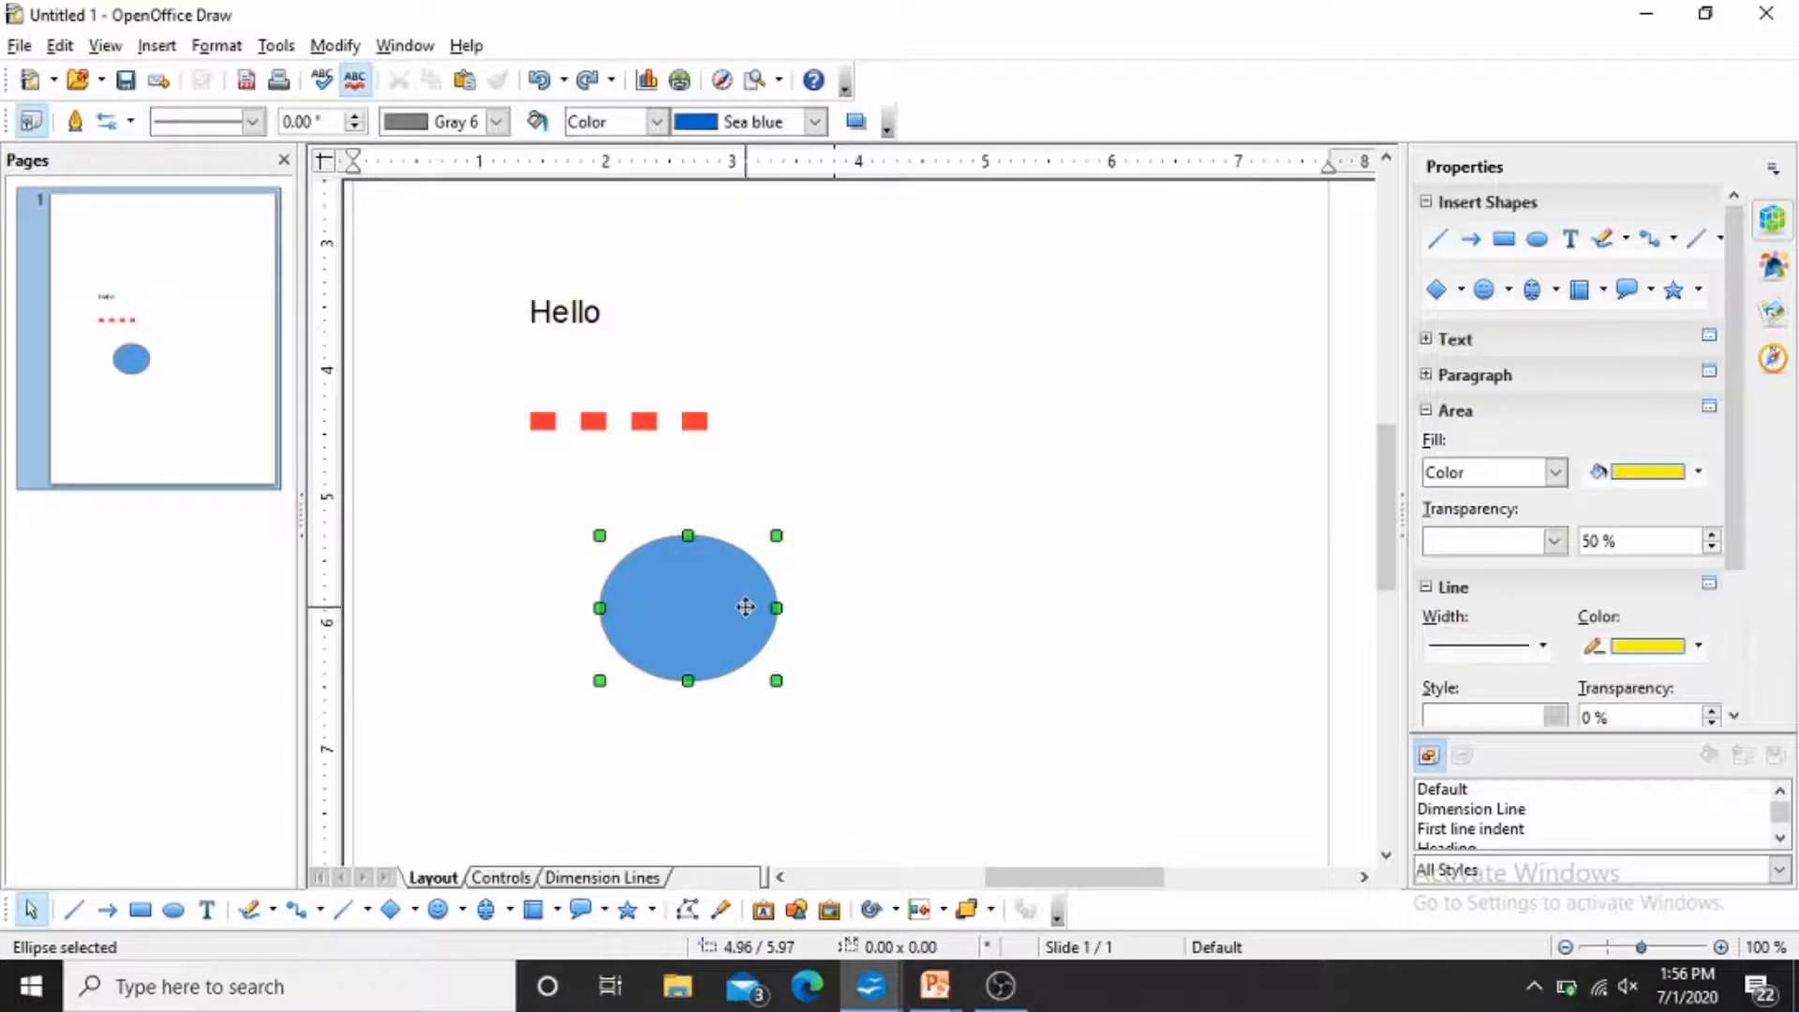
Delete the ellipse, the red dashed line and the Hello text box from the page.
{"action": "key", "text": "Delete"}
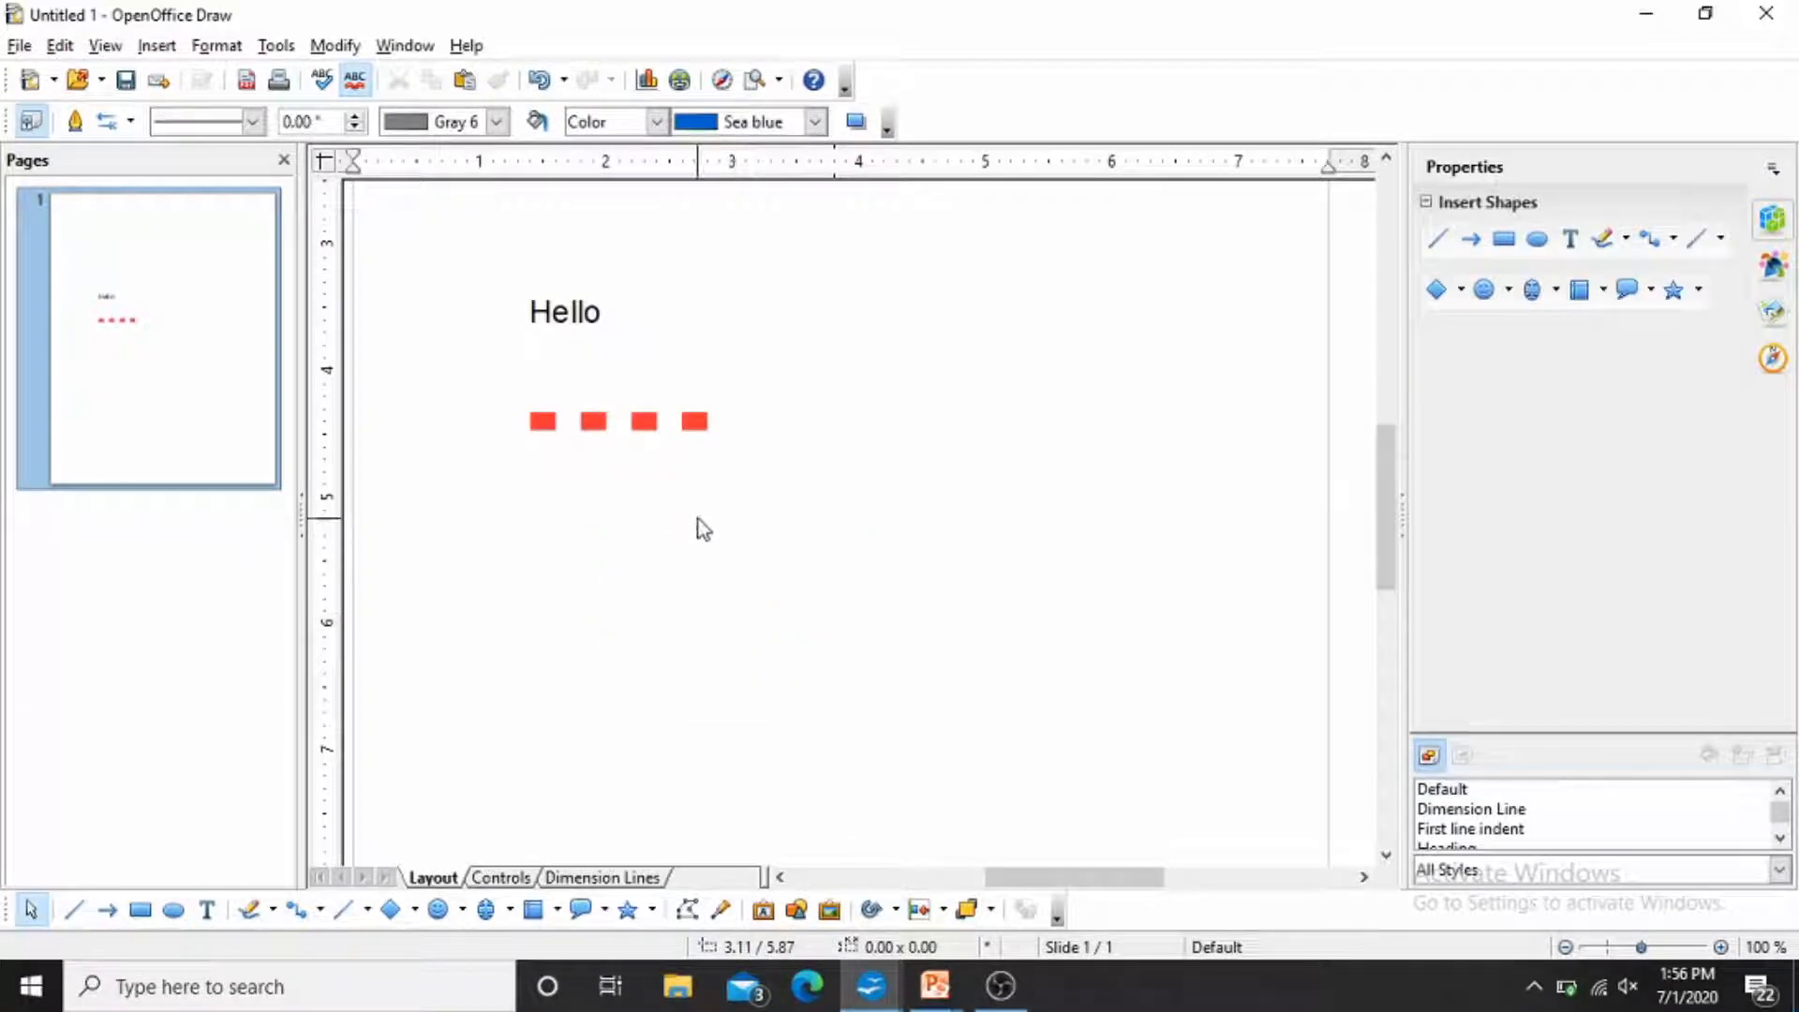
{"action": "left_click", "coordinate": [652, 423]}
{"action": "key", "text": "Delete"}
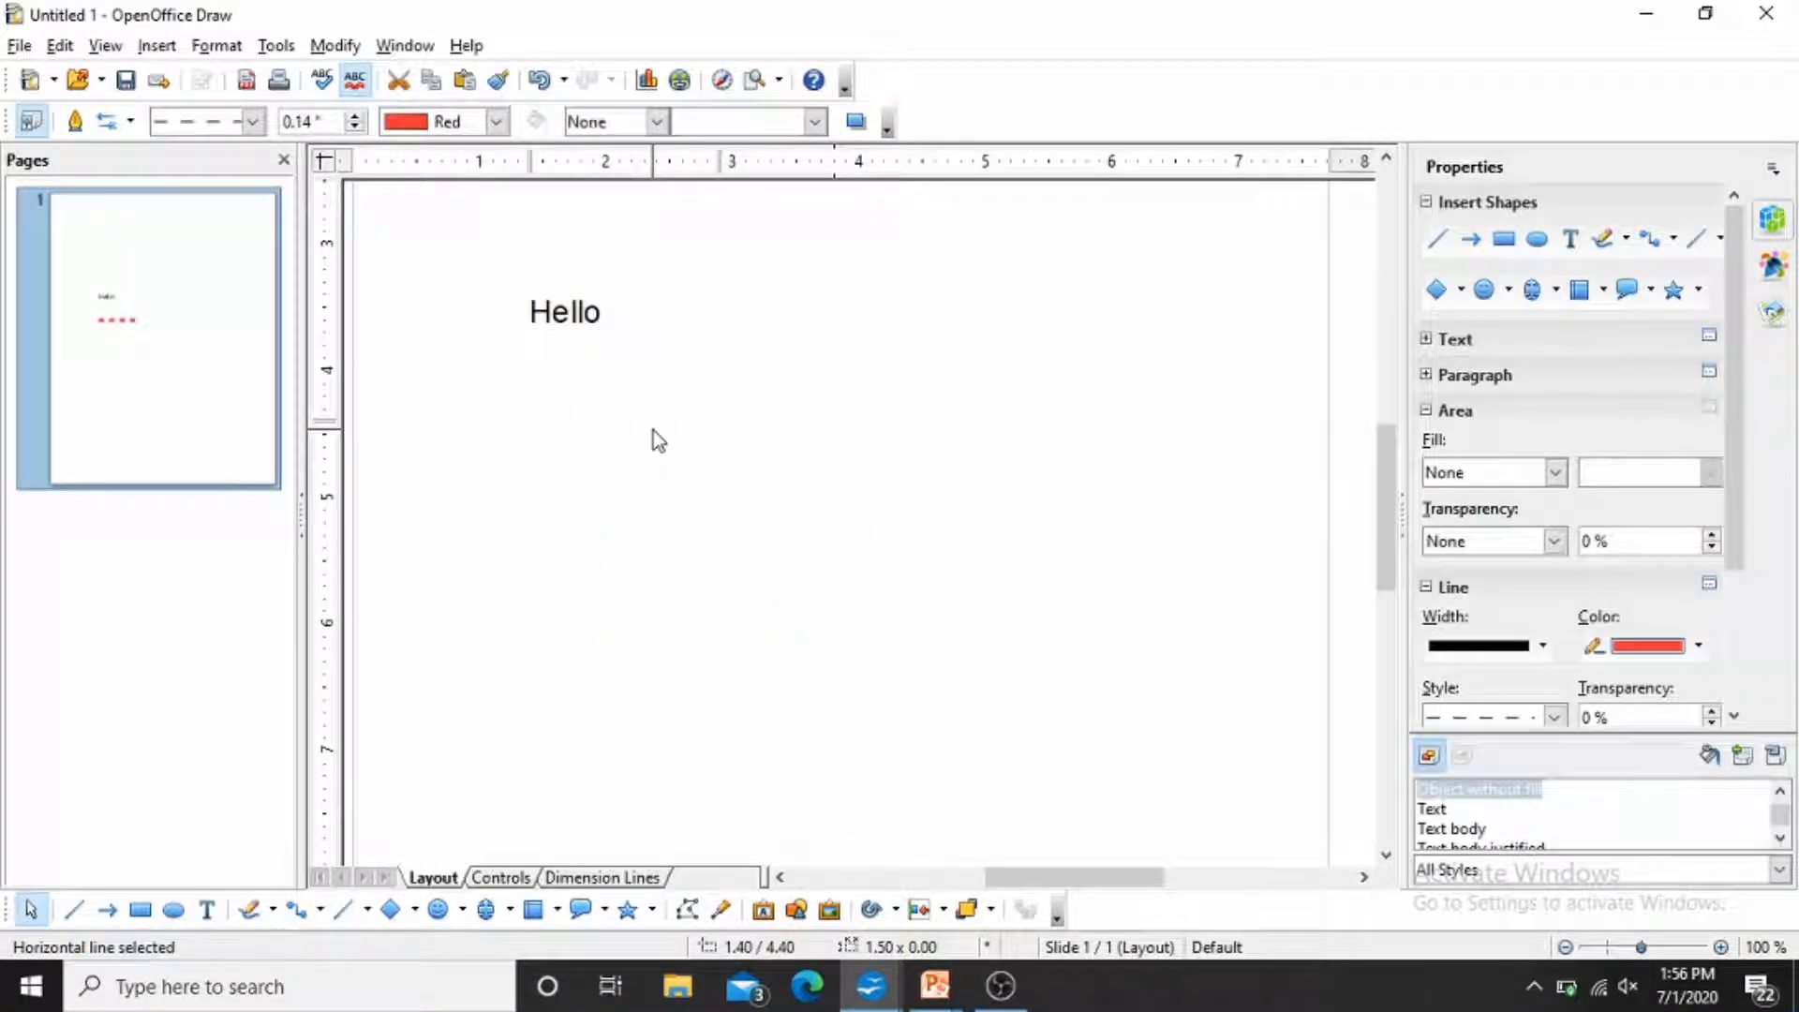
{"action": "left_click", "coordinate": [602, 312]}
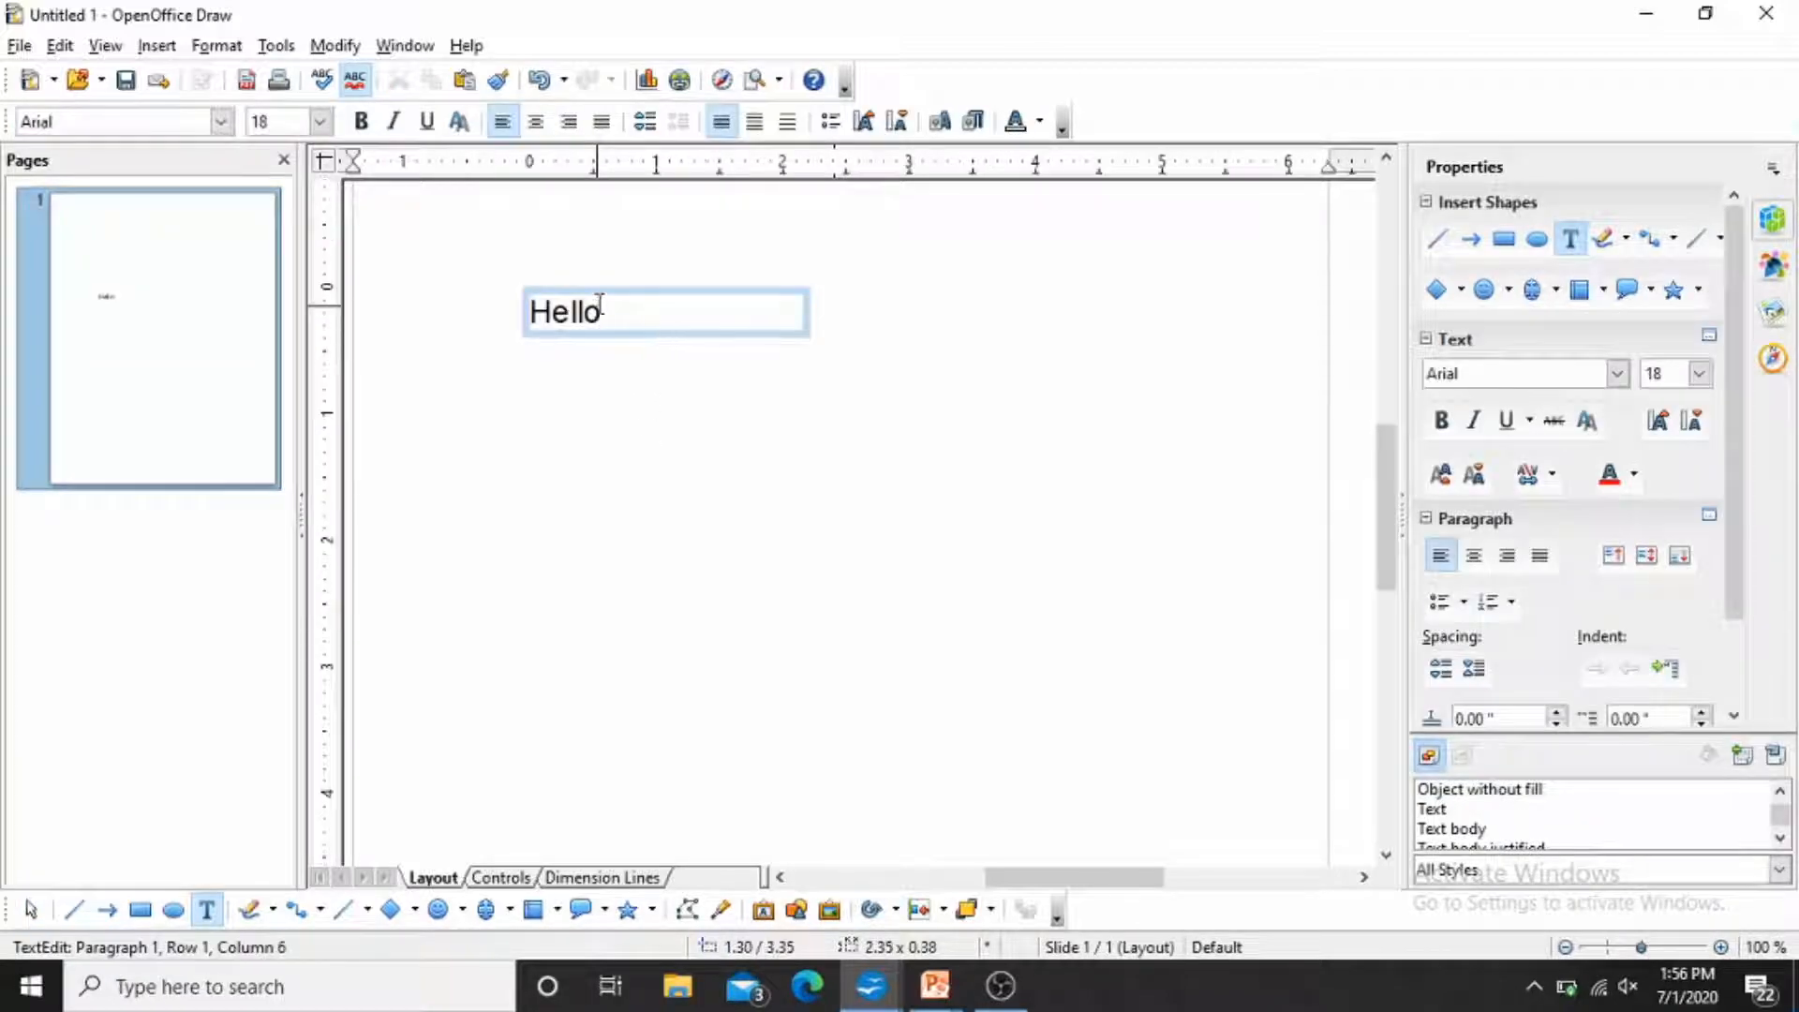
{"action": "right_click", "coordinate": [599, 301]}
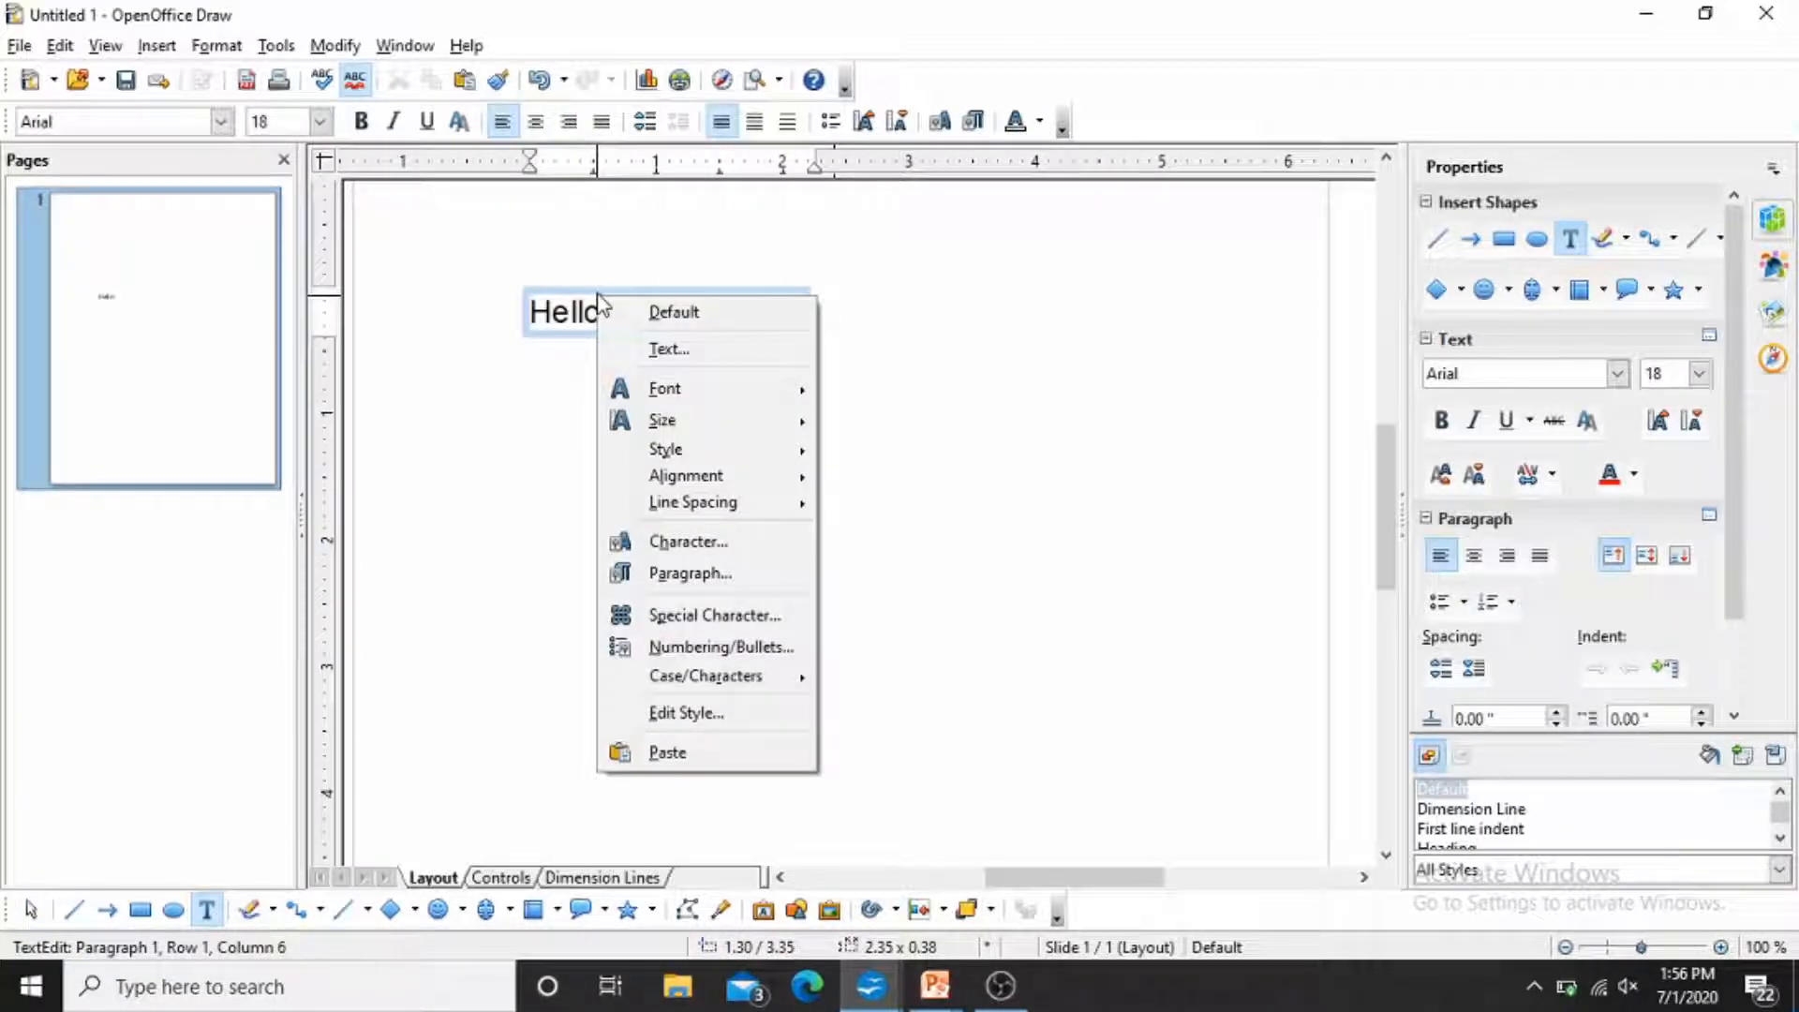
{"action": "key", "text": "Escape"}
{"action": "key", "text": "Escape"}
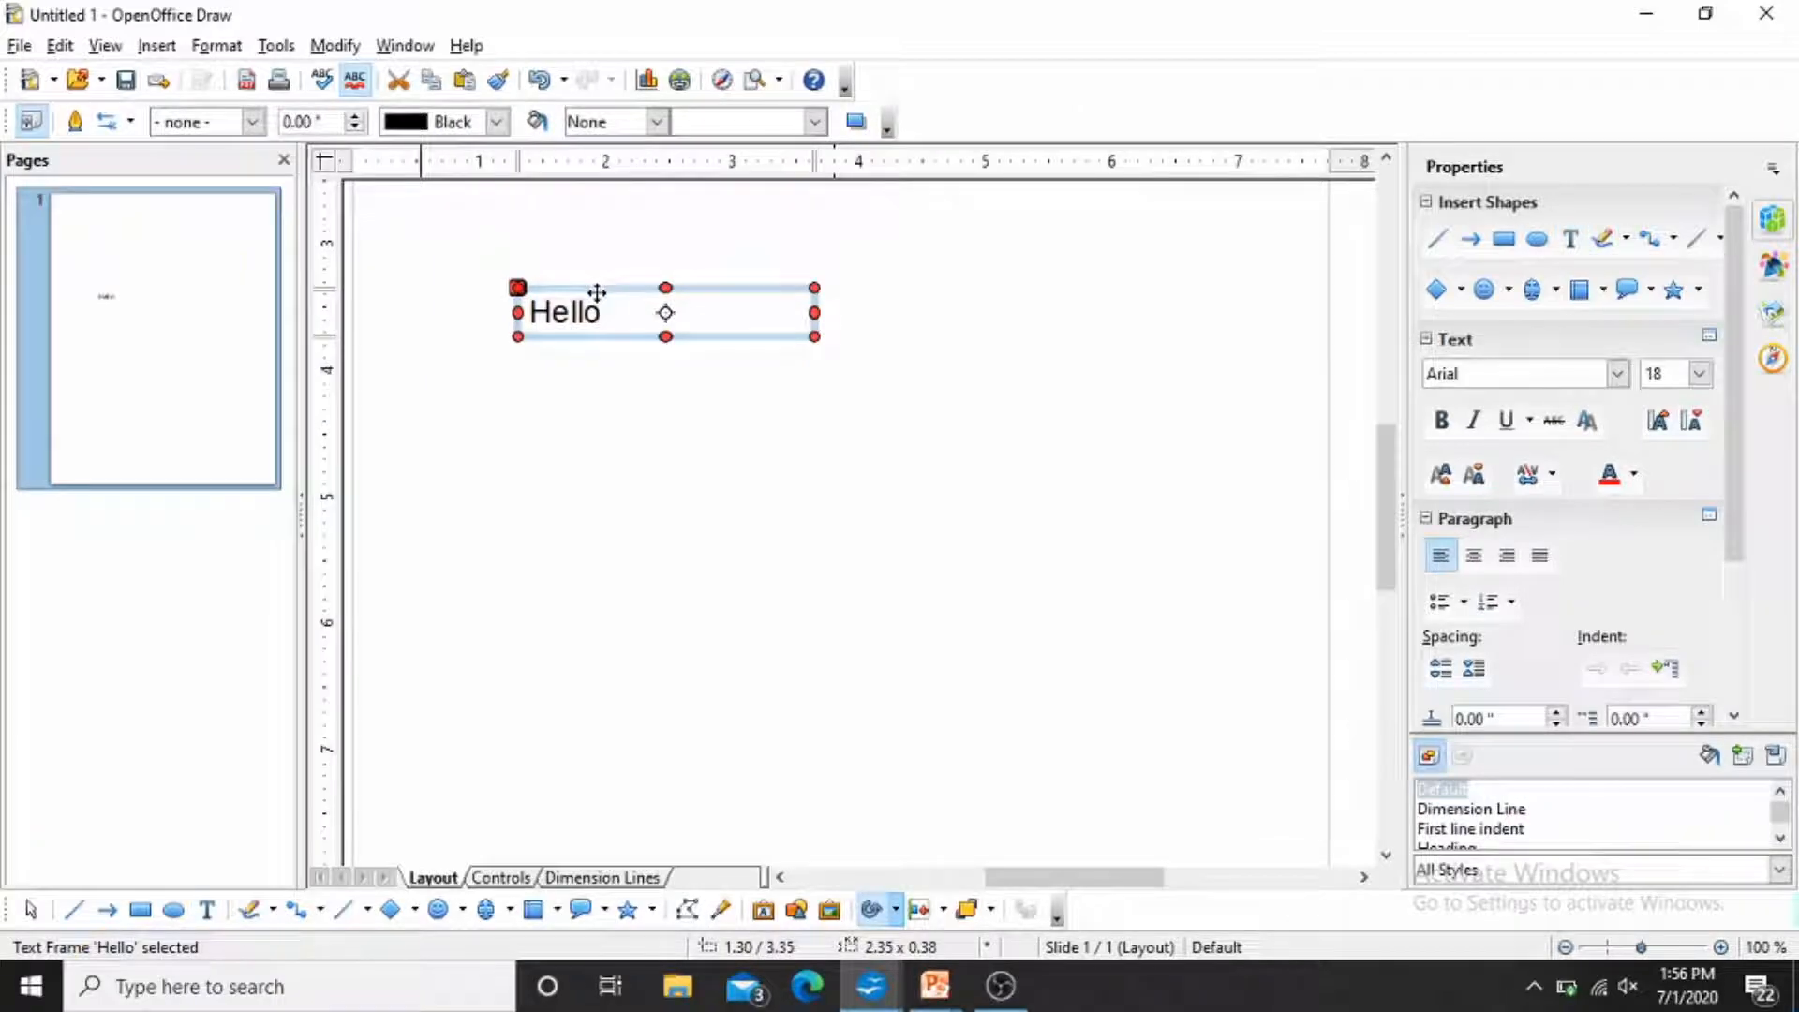
{"action": "key", "text": "Delete"}
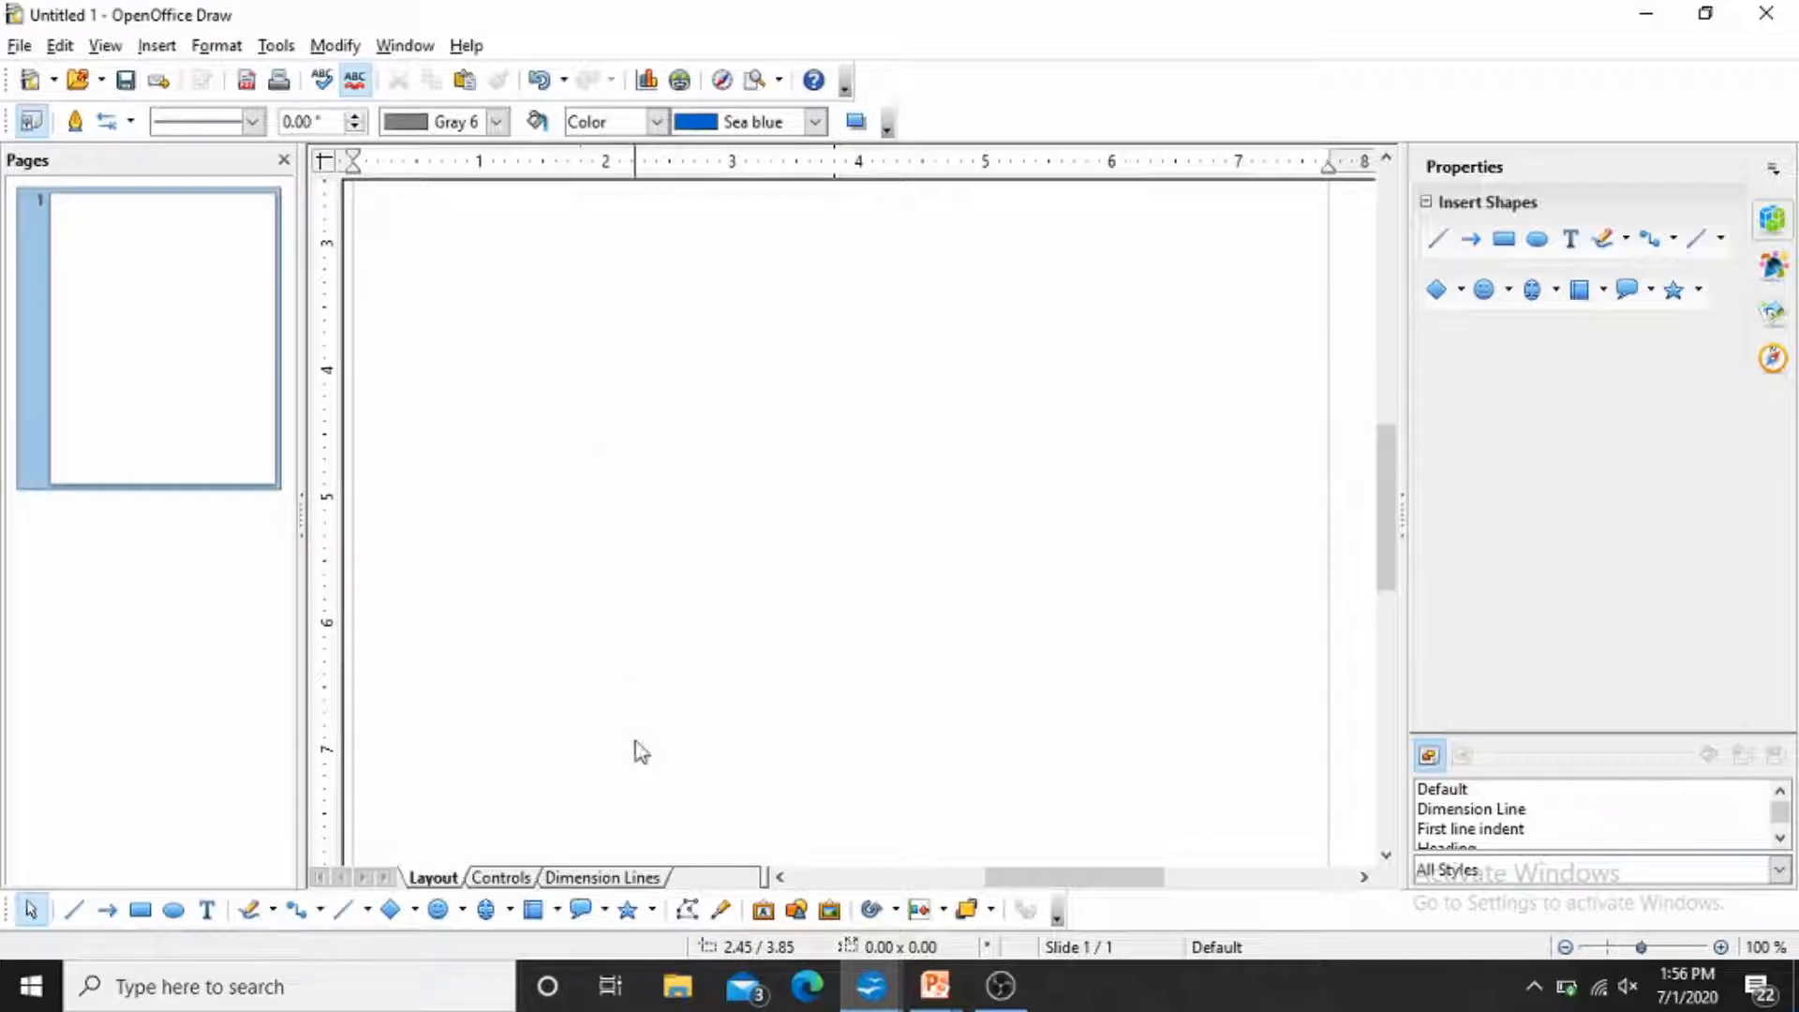
Insert a Fontwork object using the orange-gold gradient style from the first row of the Fontwork Gallery.
{"action": "left_click", "coordinate": [764, 911]}
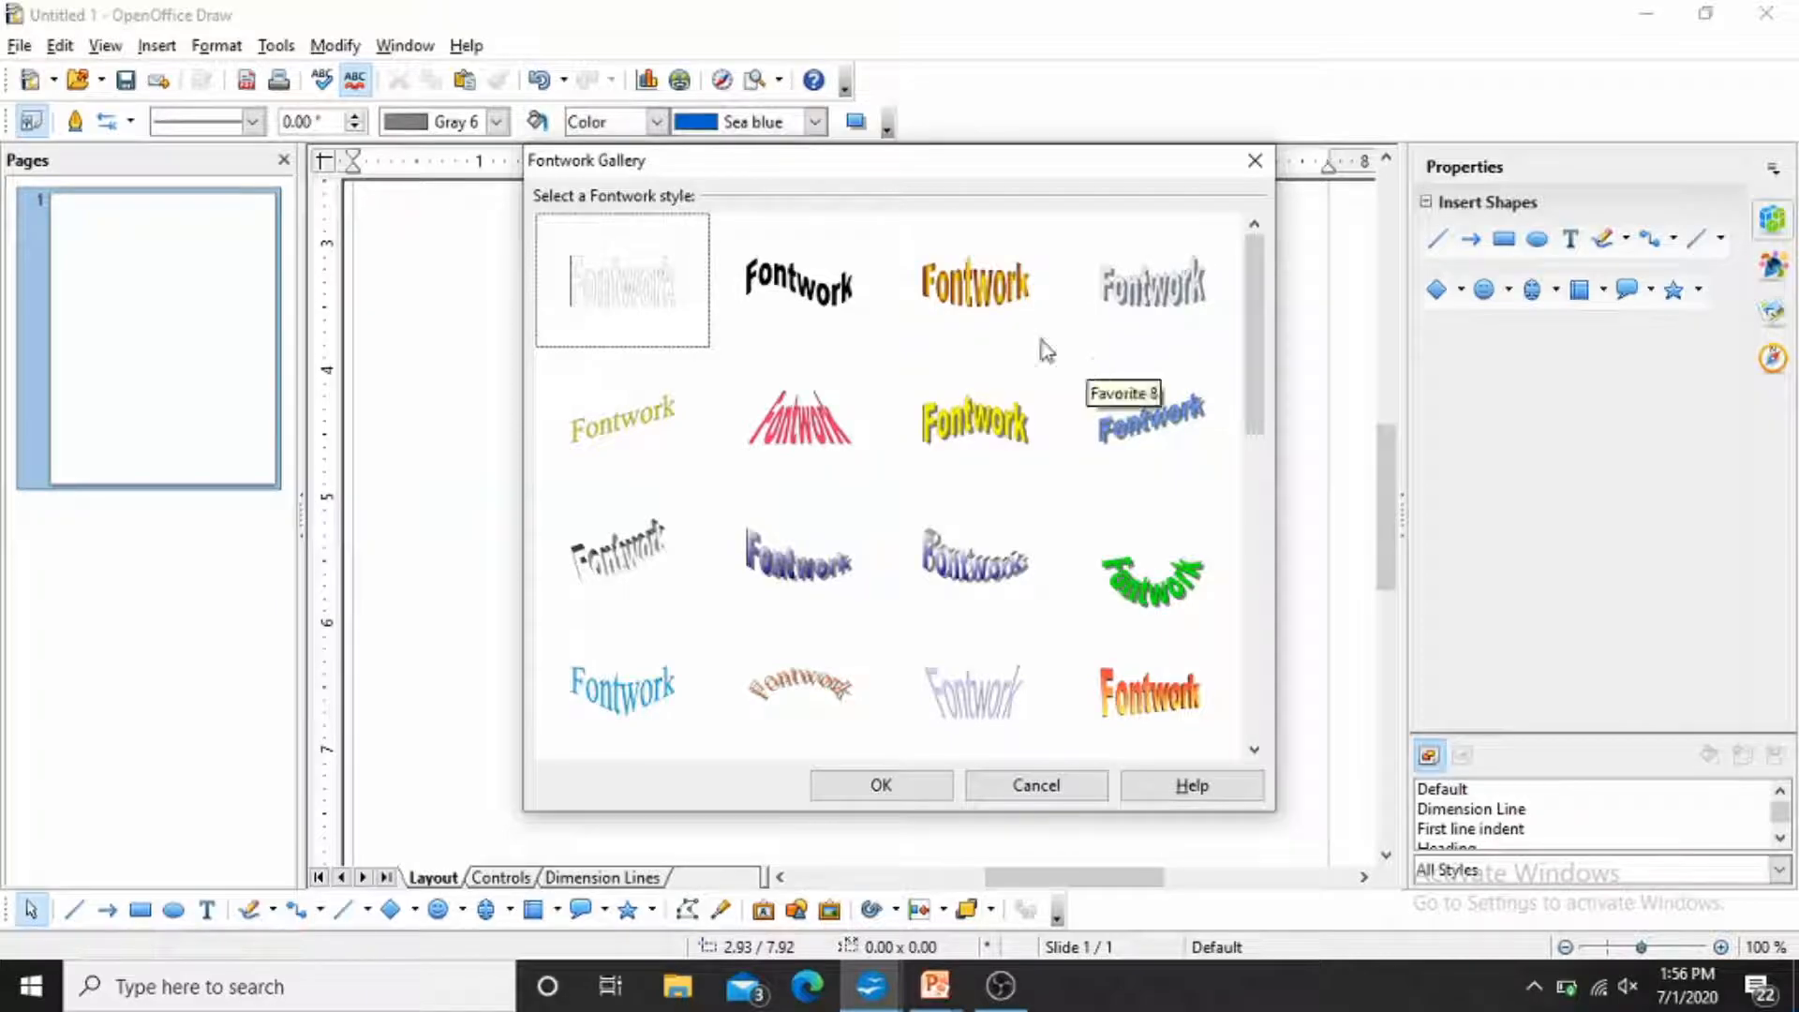
{"action": "left_click_drag", "start_coordinate": [1258, 259], "coordinate": [1246, 315]}
{"action": "left_click", "coordinate": [1250, 453]}
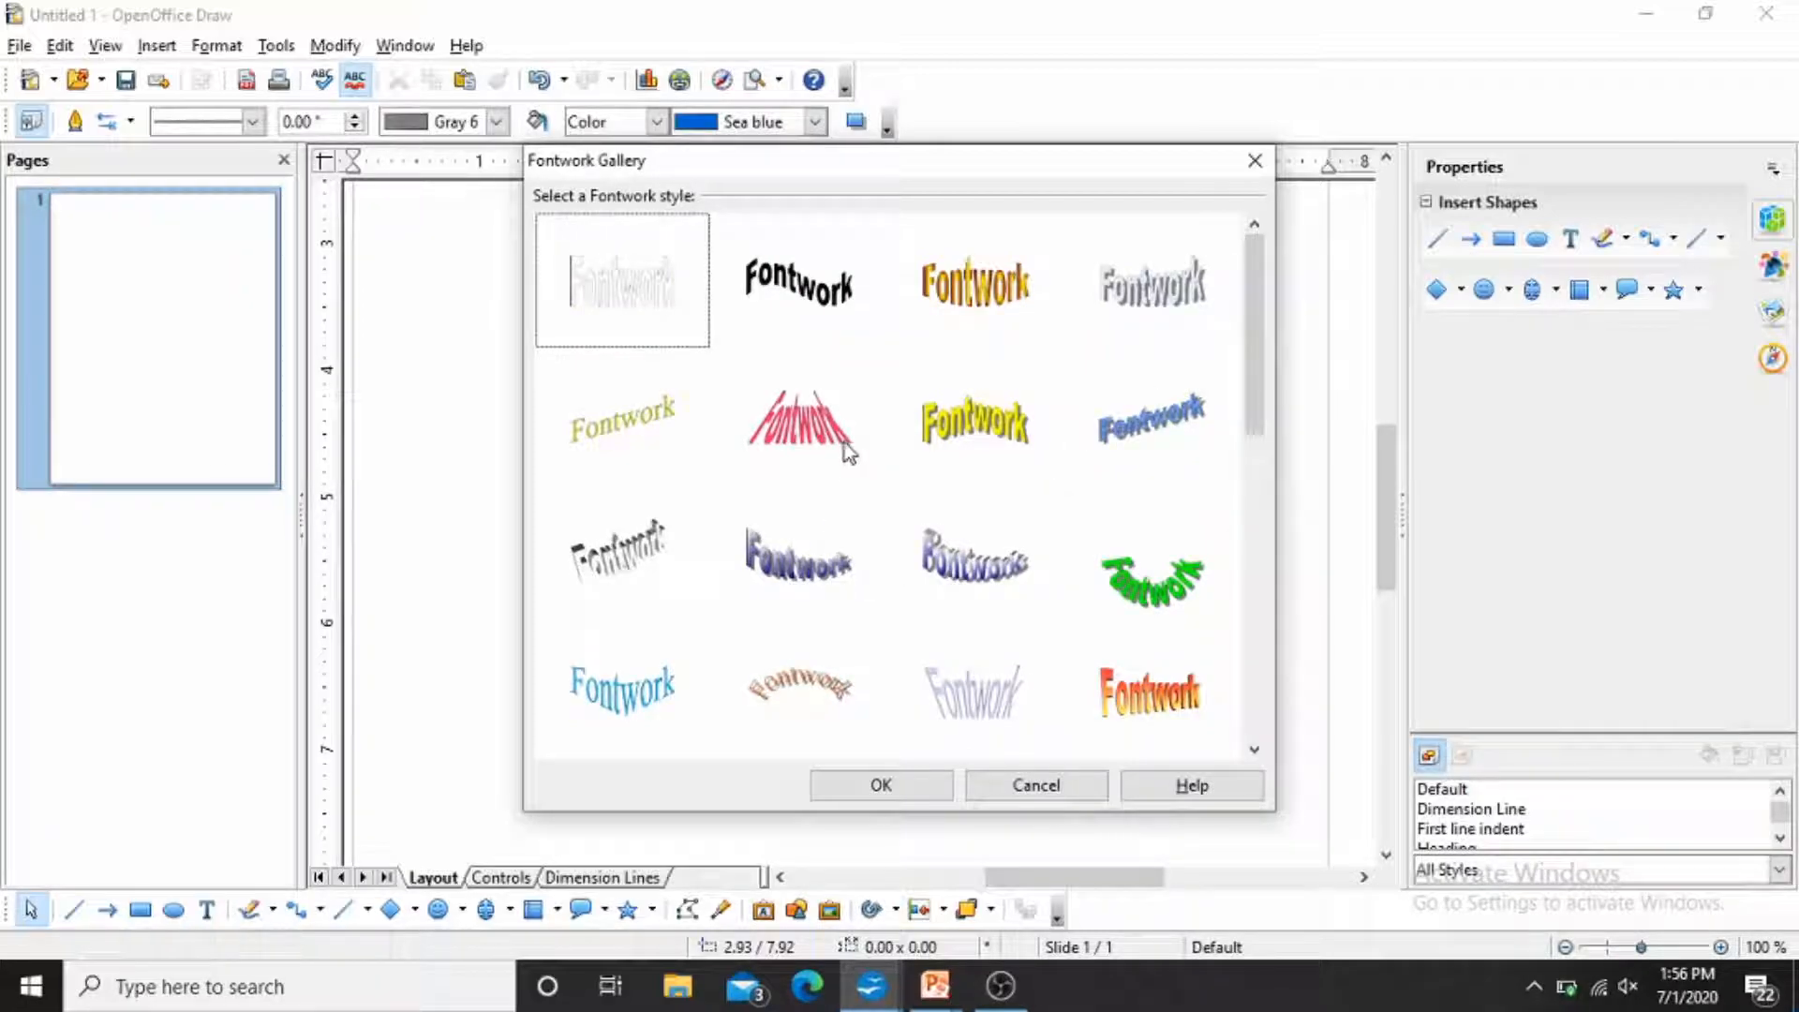
{"action": "left_click", "coordinate": [992, 264]}
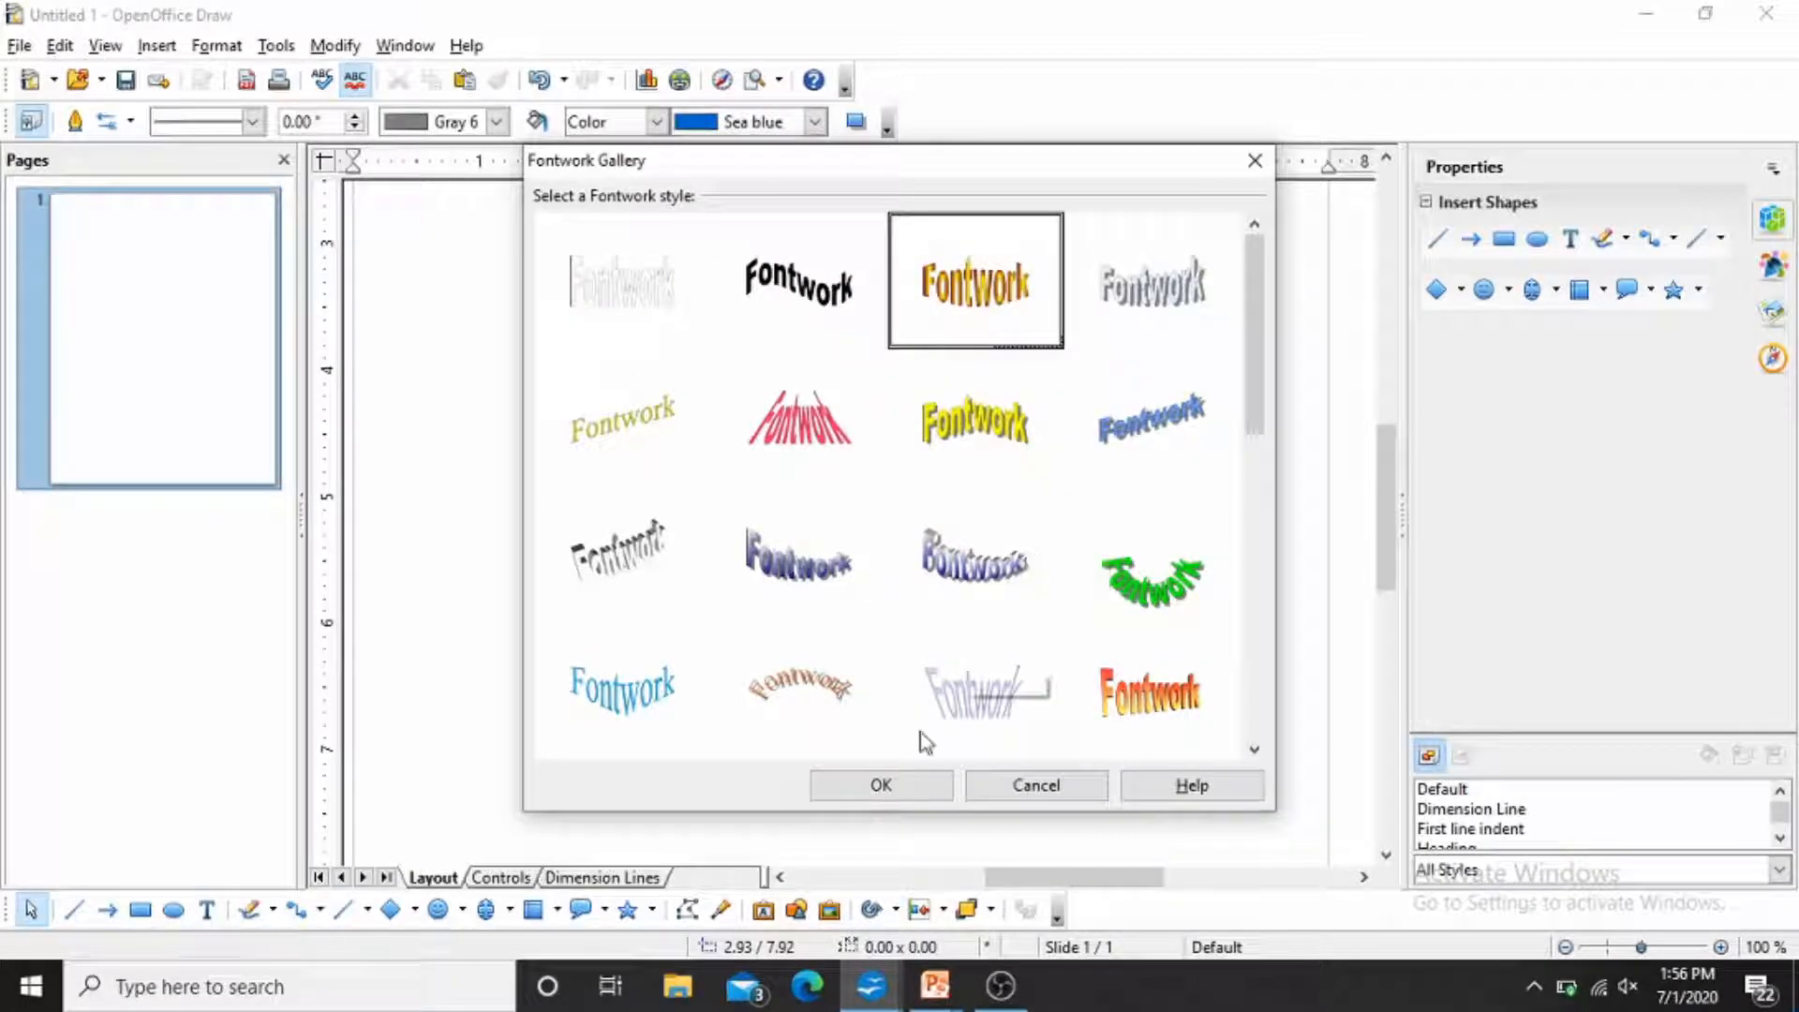
{"action": "left_click", "coordinate": [908, 790]}
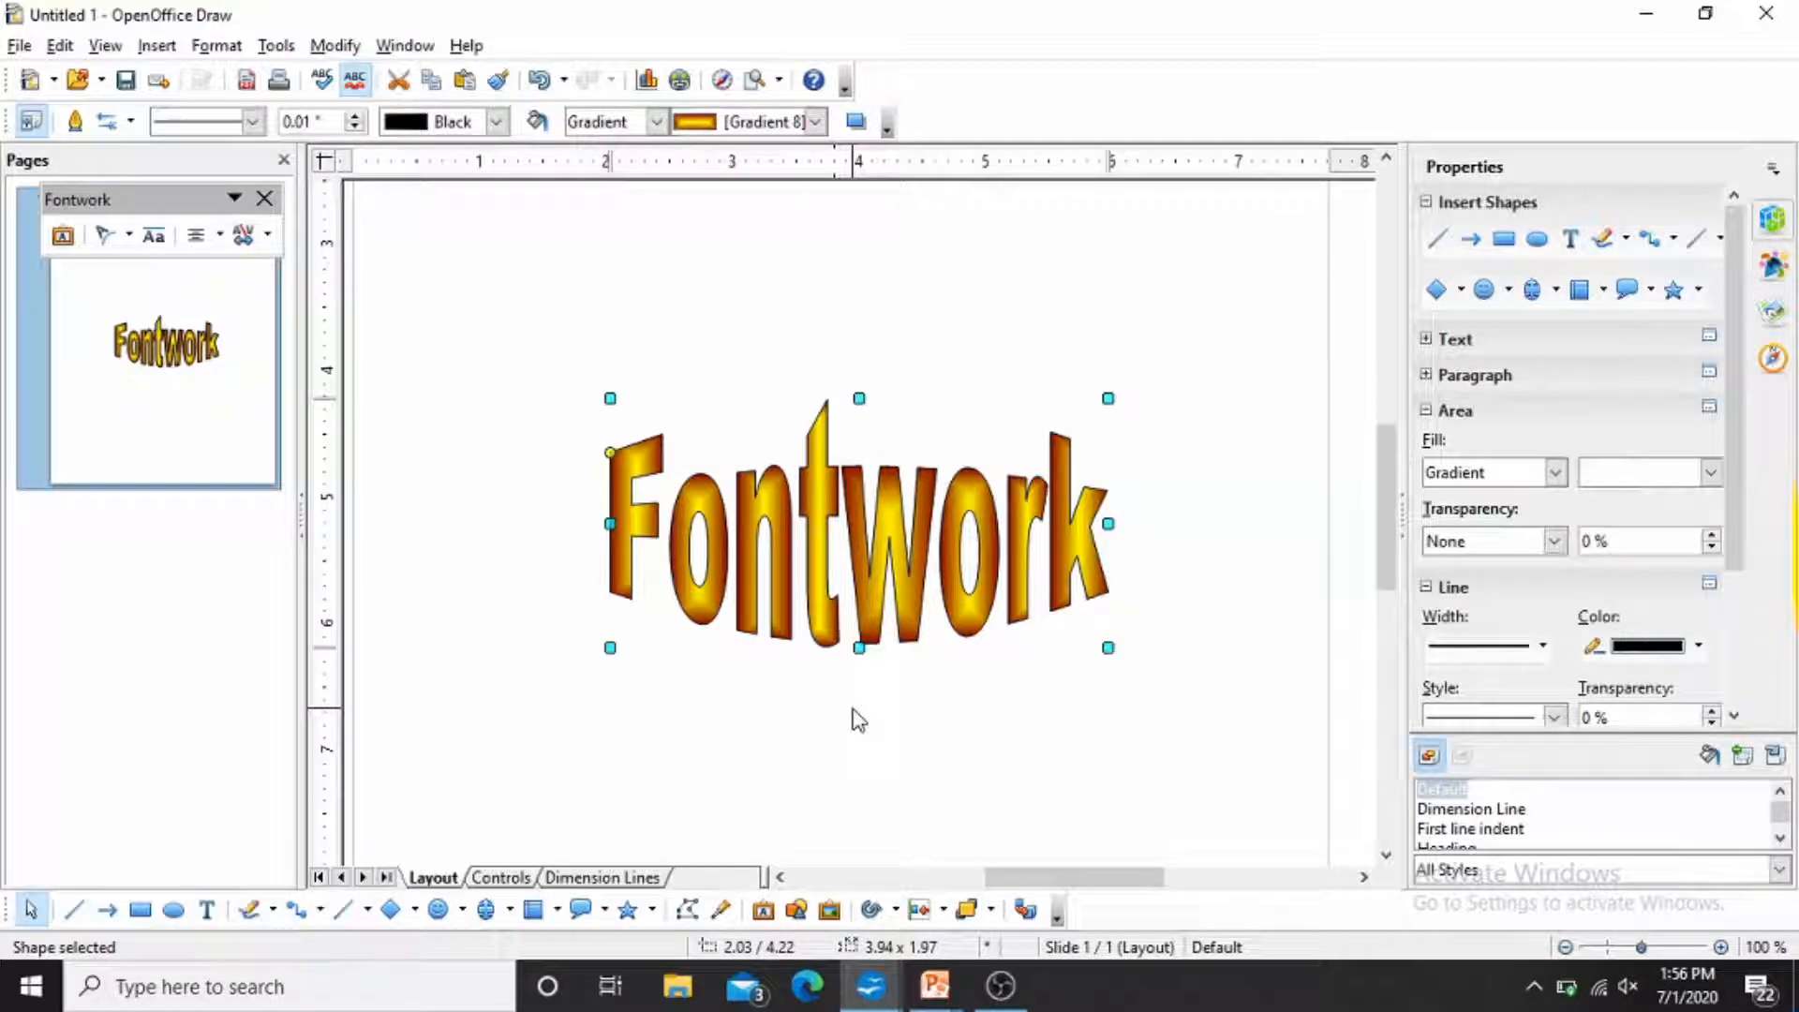
Replace the gold Fontwork object's text with Awesome and deselect the object.
{"action": "double_click", "coordinate": [825, 581]}
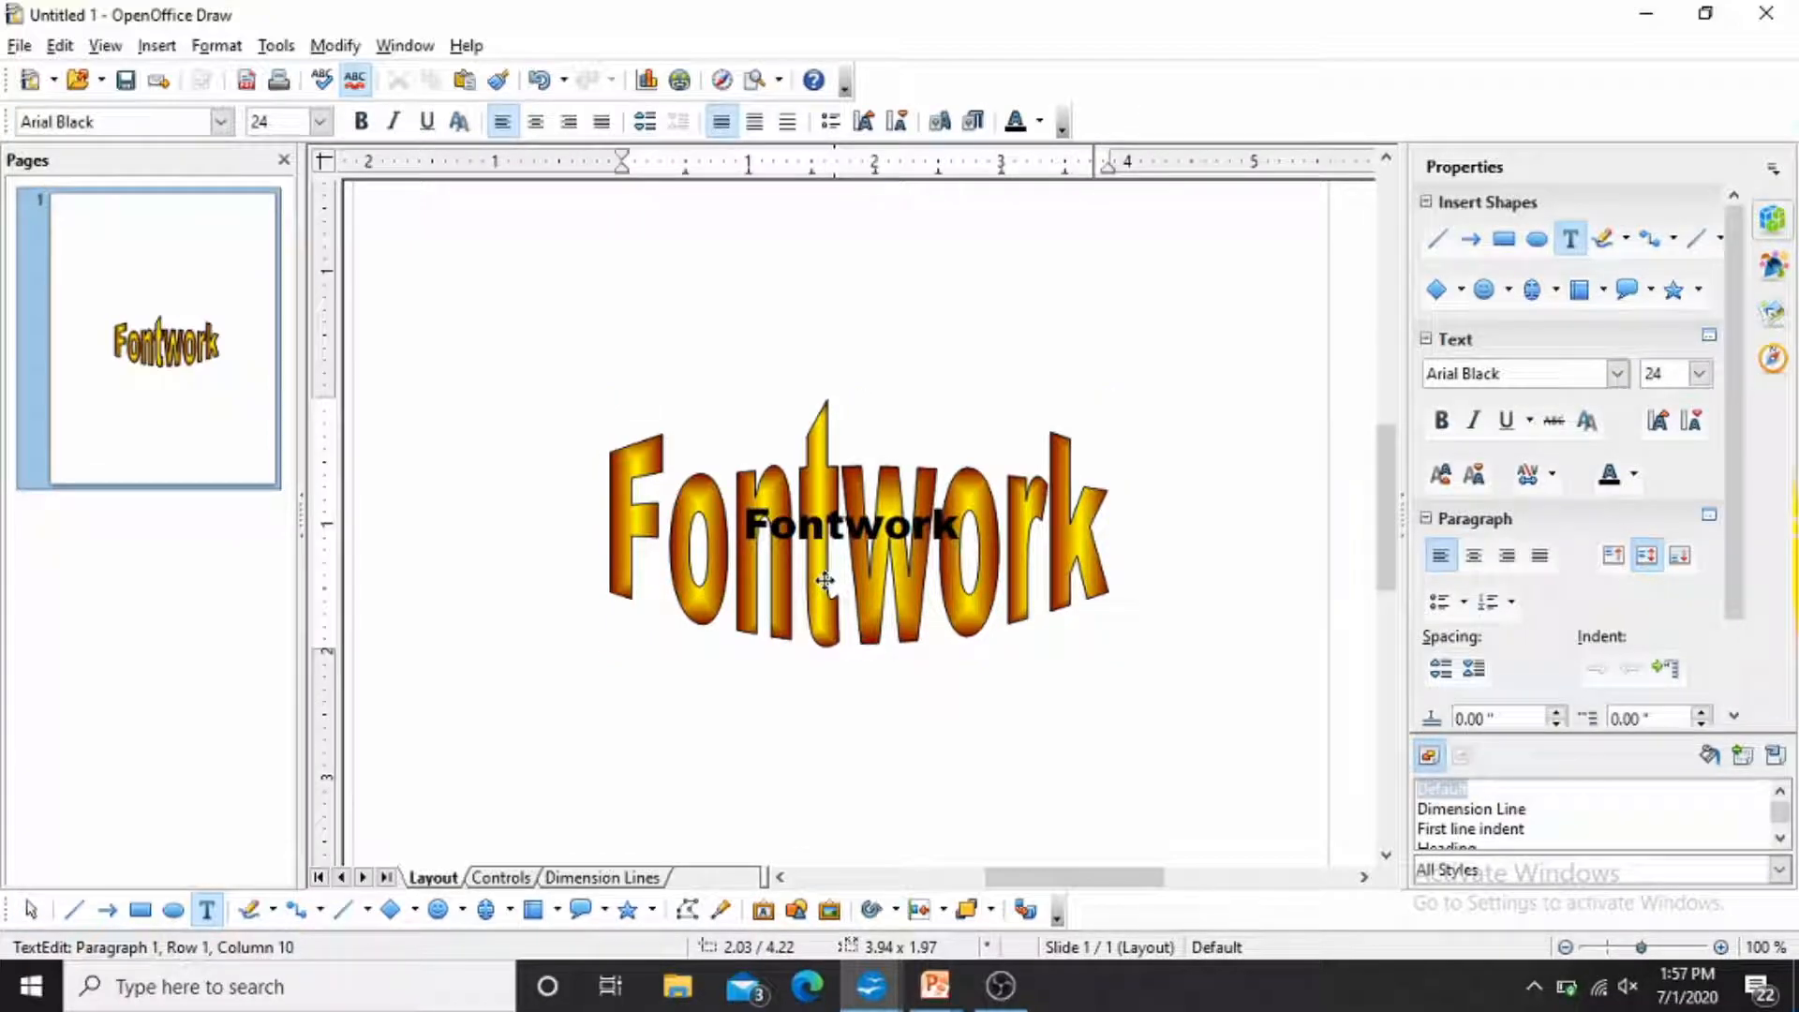
{"action": "key", "text": "BackSpace"}
{"action": "key", "text": "BackSpace"}
{"action": "key", "text": "BackSpace"}
{"action": "key", "text": "BackSpace"}
{"action": "key", "text": "BackSpace"}
{"action": "key", "text": "BackSpace"}
{"action": "key", "text": "BackSpace"}
{"action": "key", "text": "BackSpace"}
{"action": "key", "text": "BackSpace"}
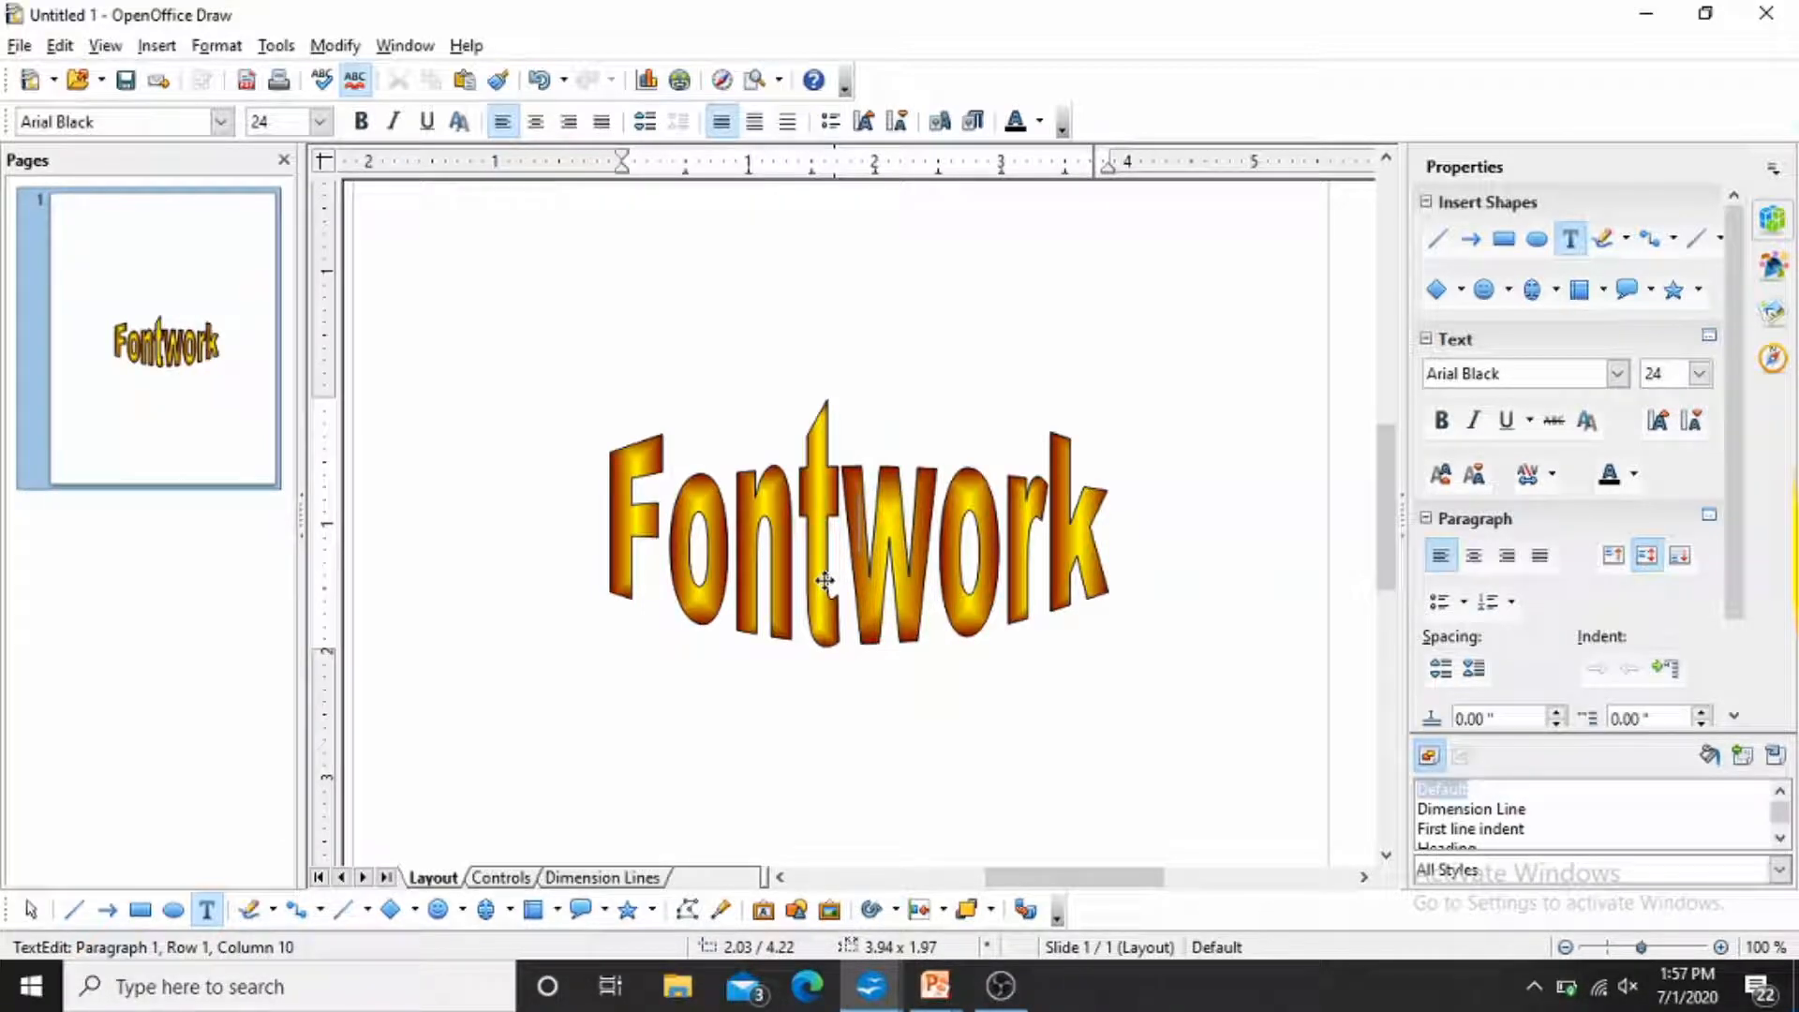
{"action": "type", "text": "Aw"}
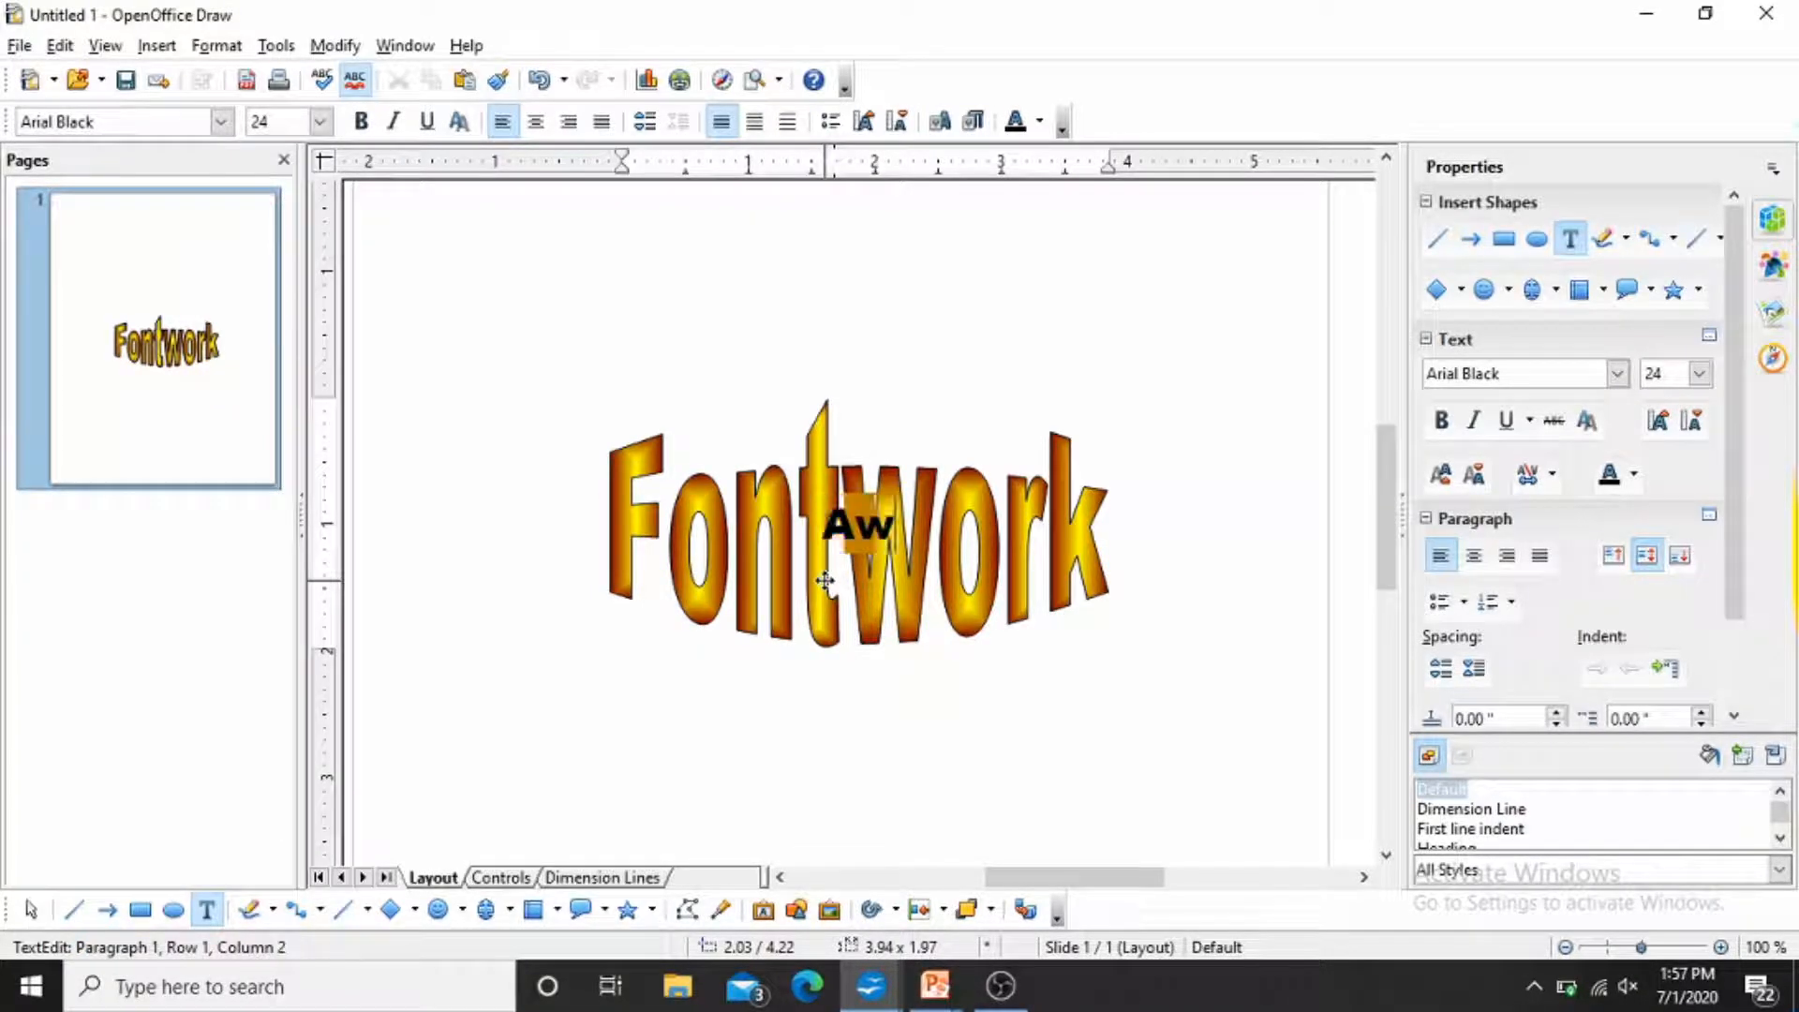
{"action": "type", "text": "esome"}
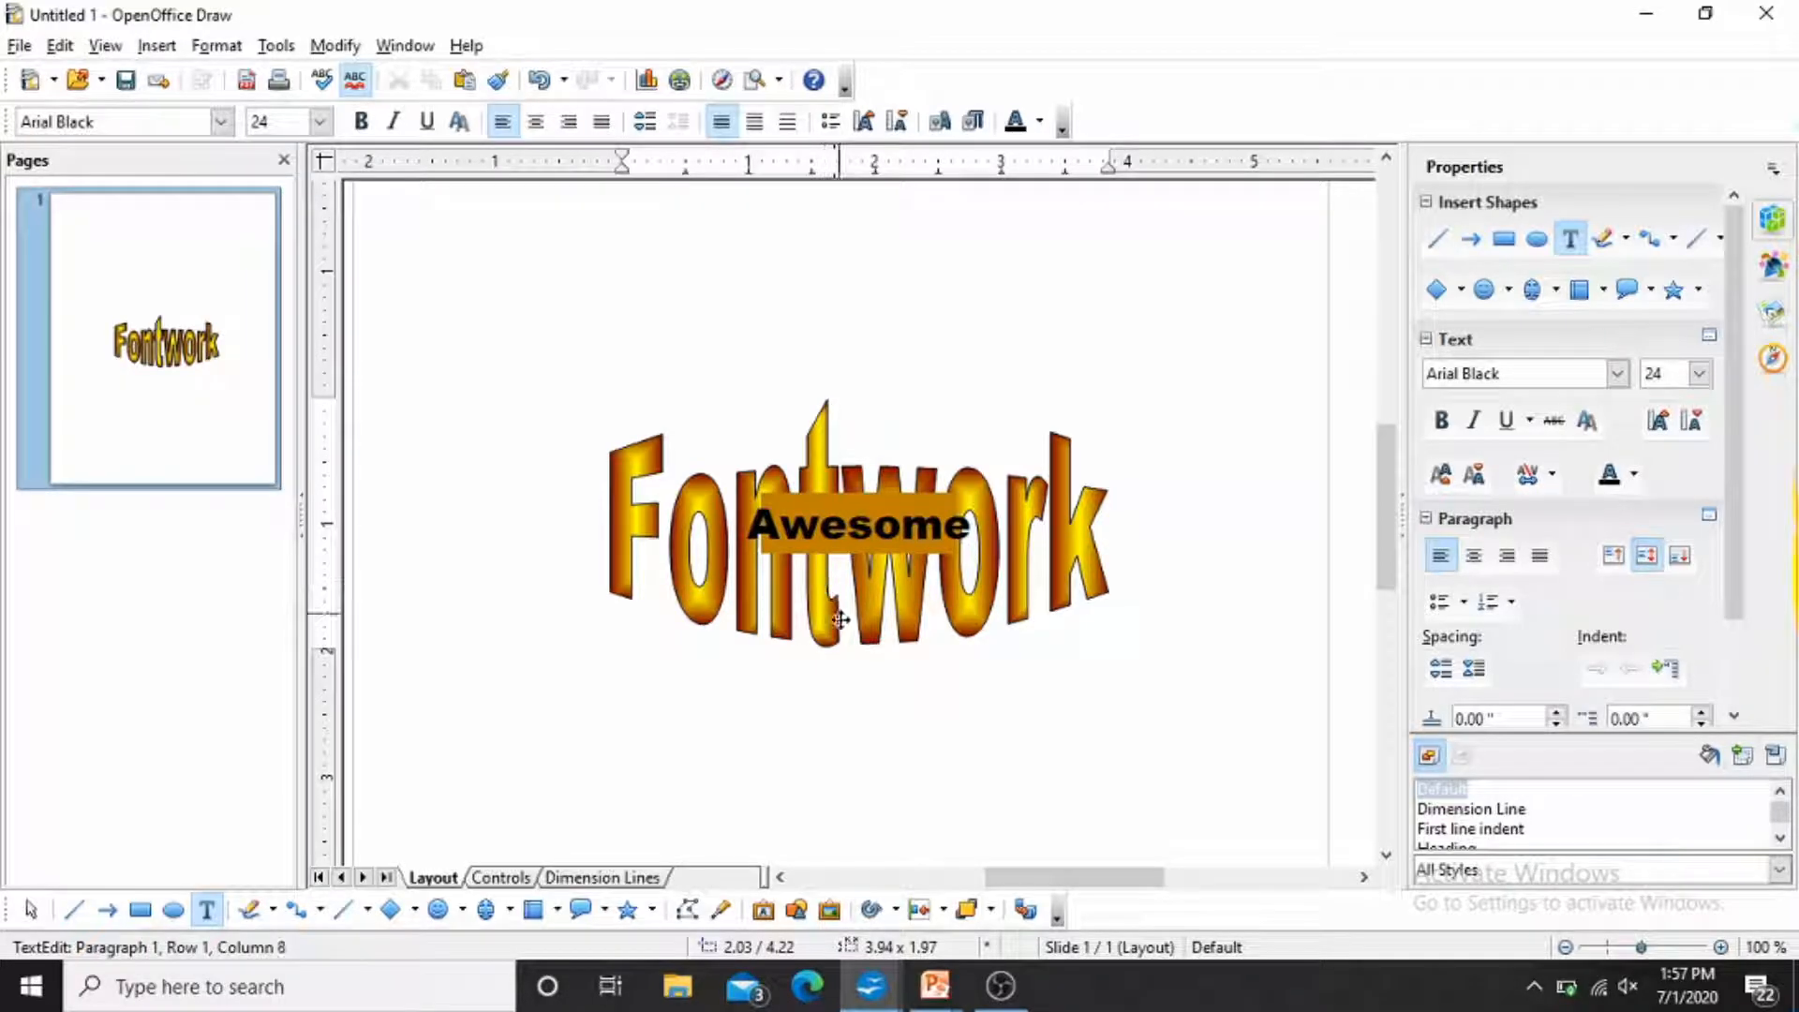
{"action": "left_click", "coordinate": [844, 722]}
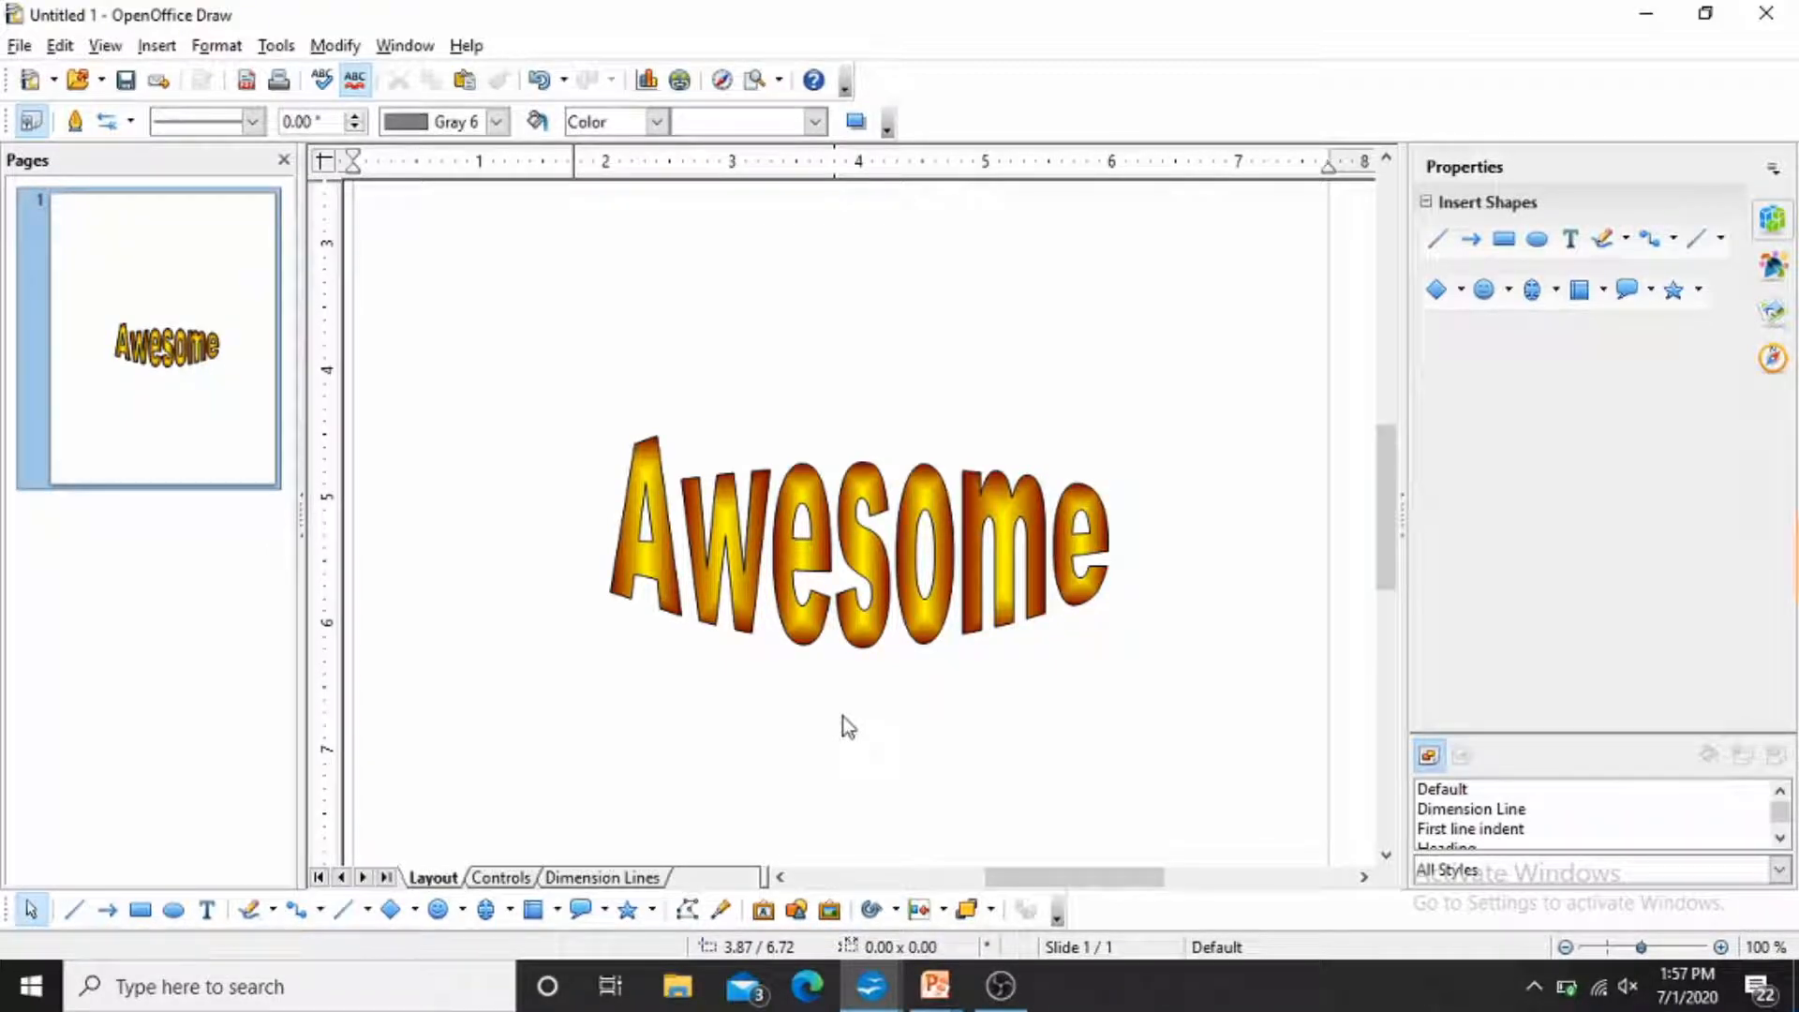
Move the Awesome text art straight up the page by about 1.75" and deselect it.
{"action": "left_click", "coordinate": [879, 507]}
{"action": "left_click_drag", "start_coordinate": [857, 467], "coordinate": [856, 246]}
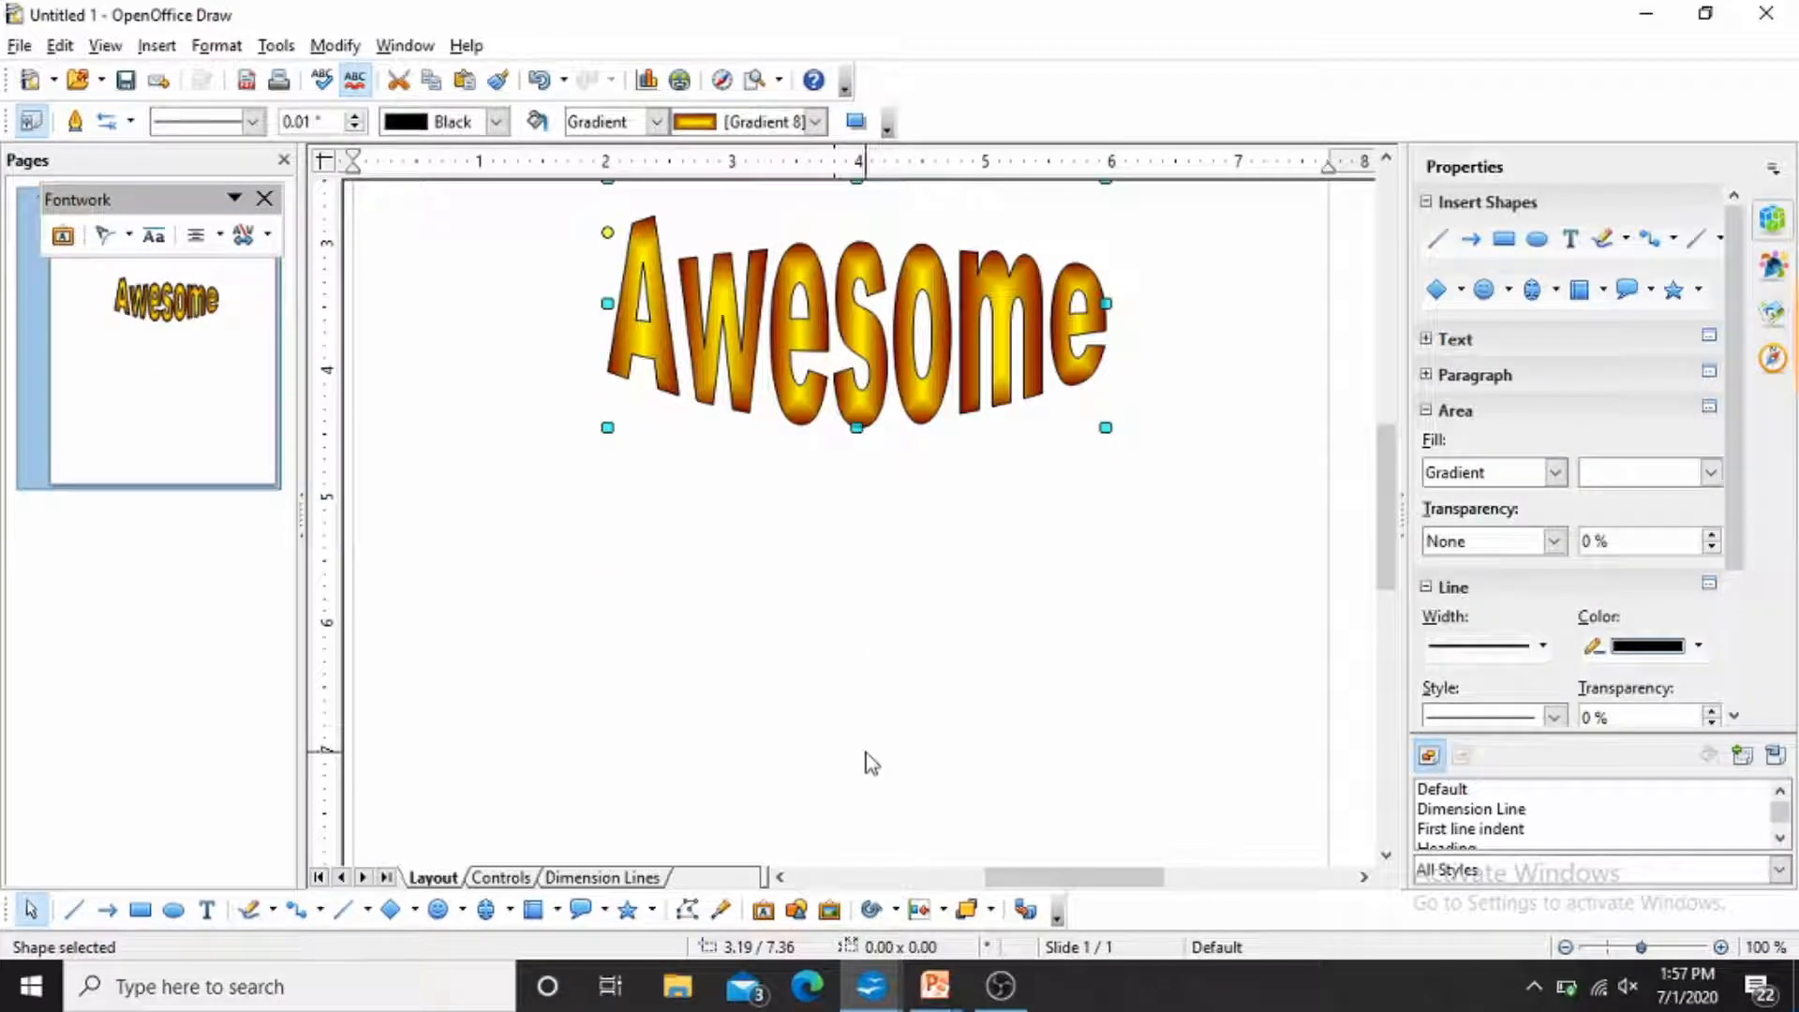
{"action": "left_click", "coordinate": [866, 753]}
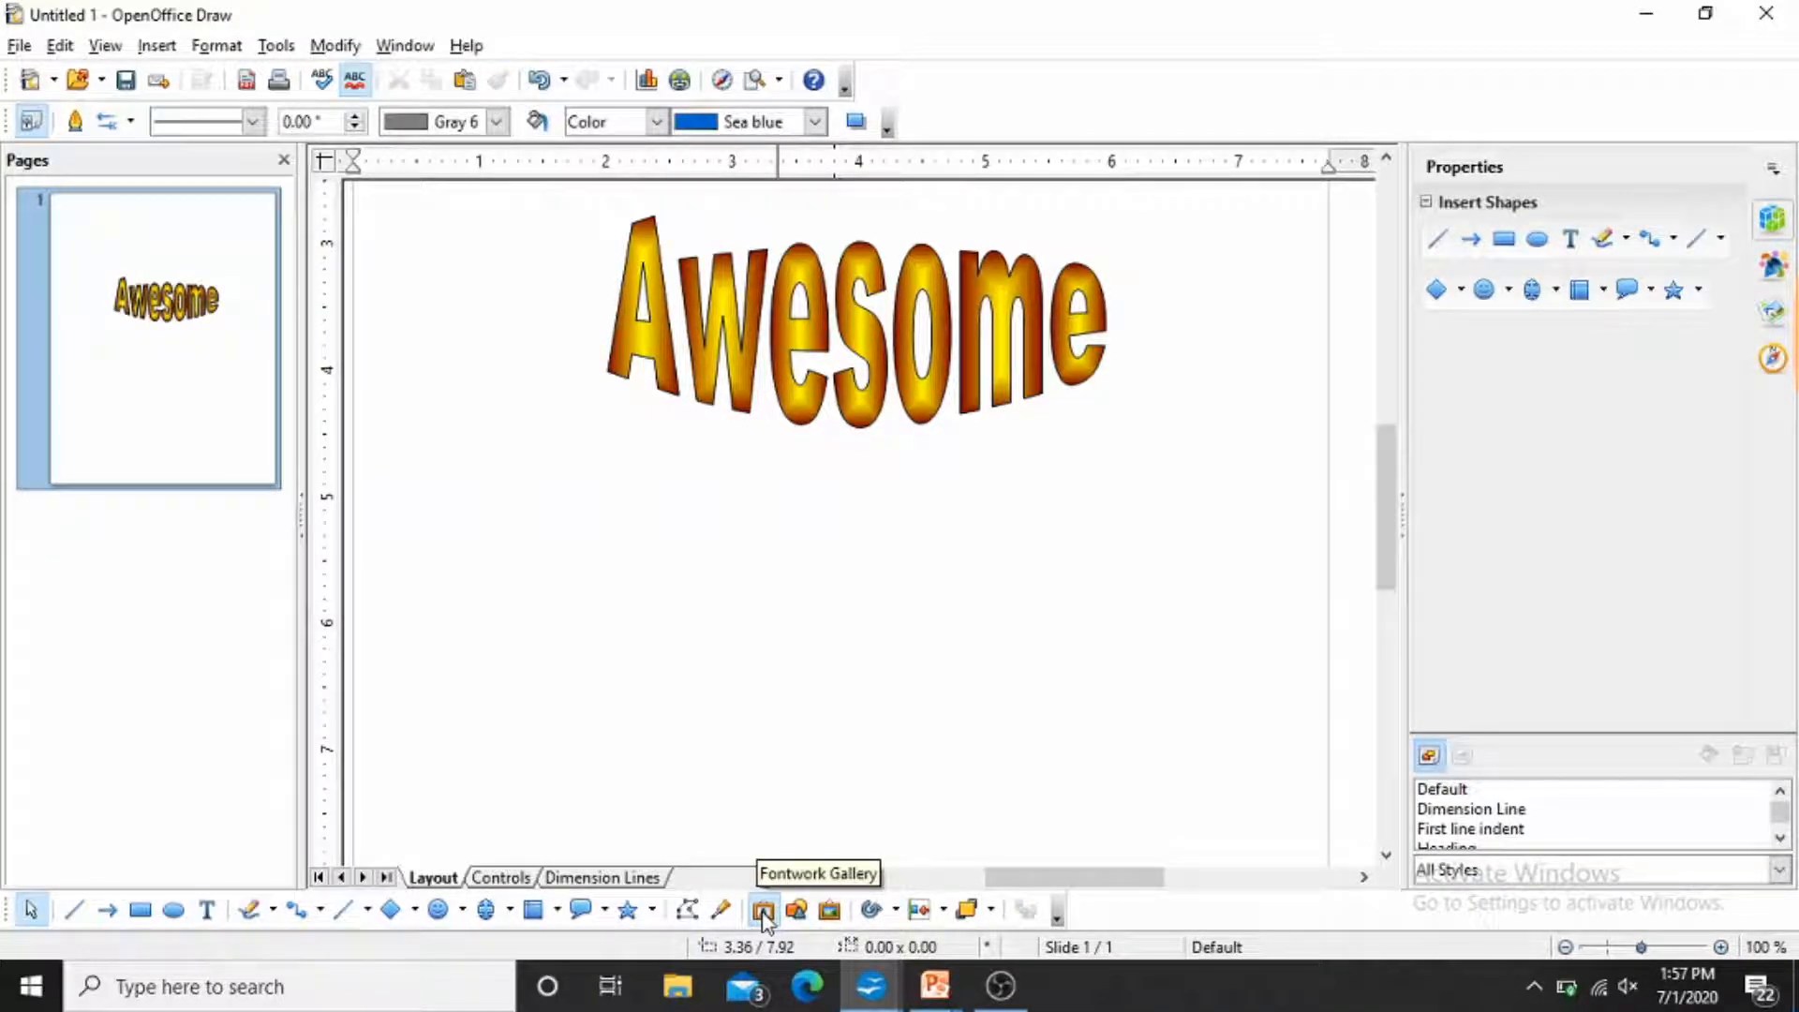
Insert a Fontwork object in the red-orange 3D style Favorite 16 and place it just below the Awesome text art.
{"action": "left_click", "coordinate": [764, 910]}
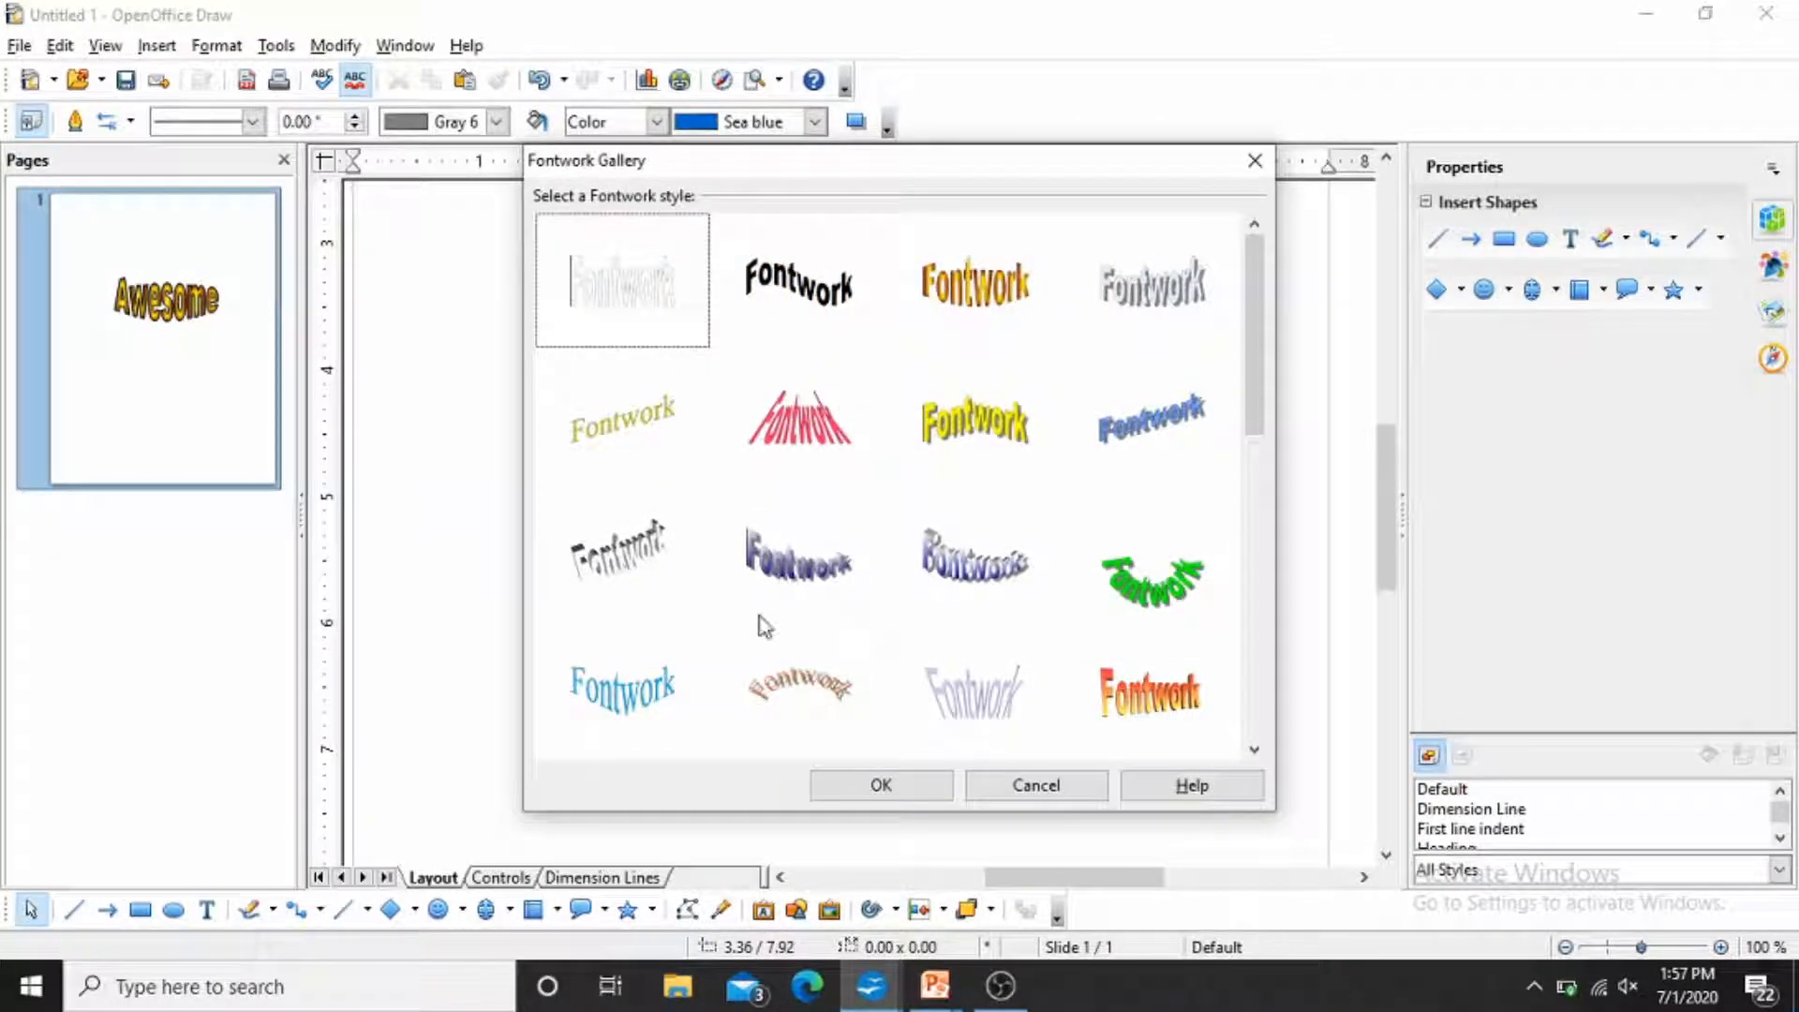
{"action": "left_click", "coordinate": [1188, 700]}
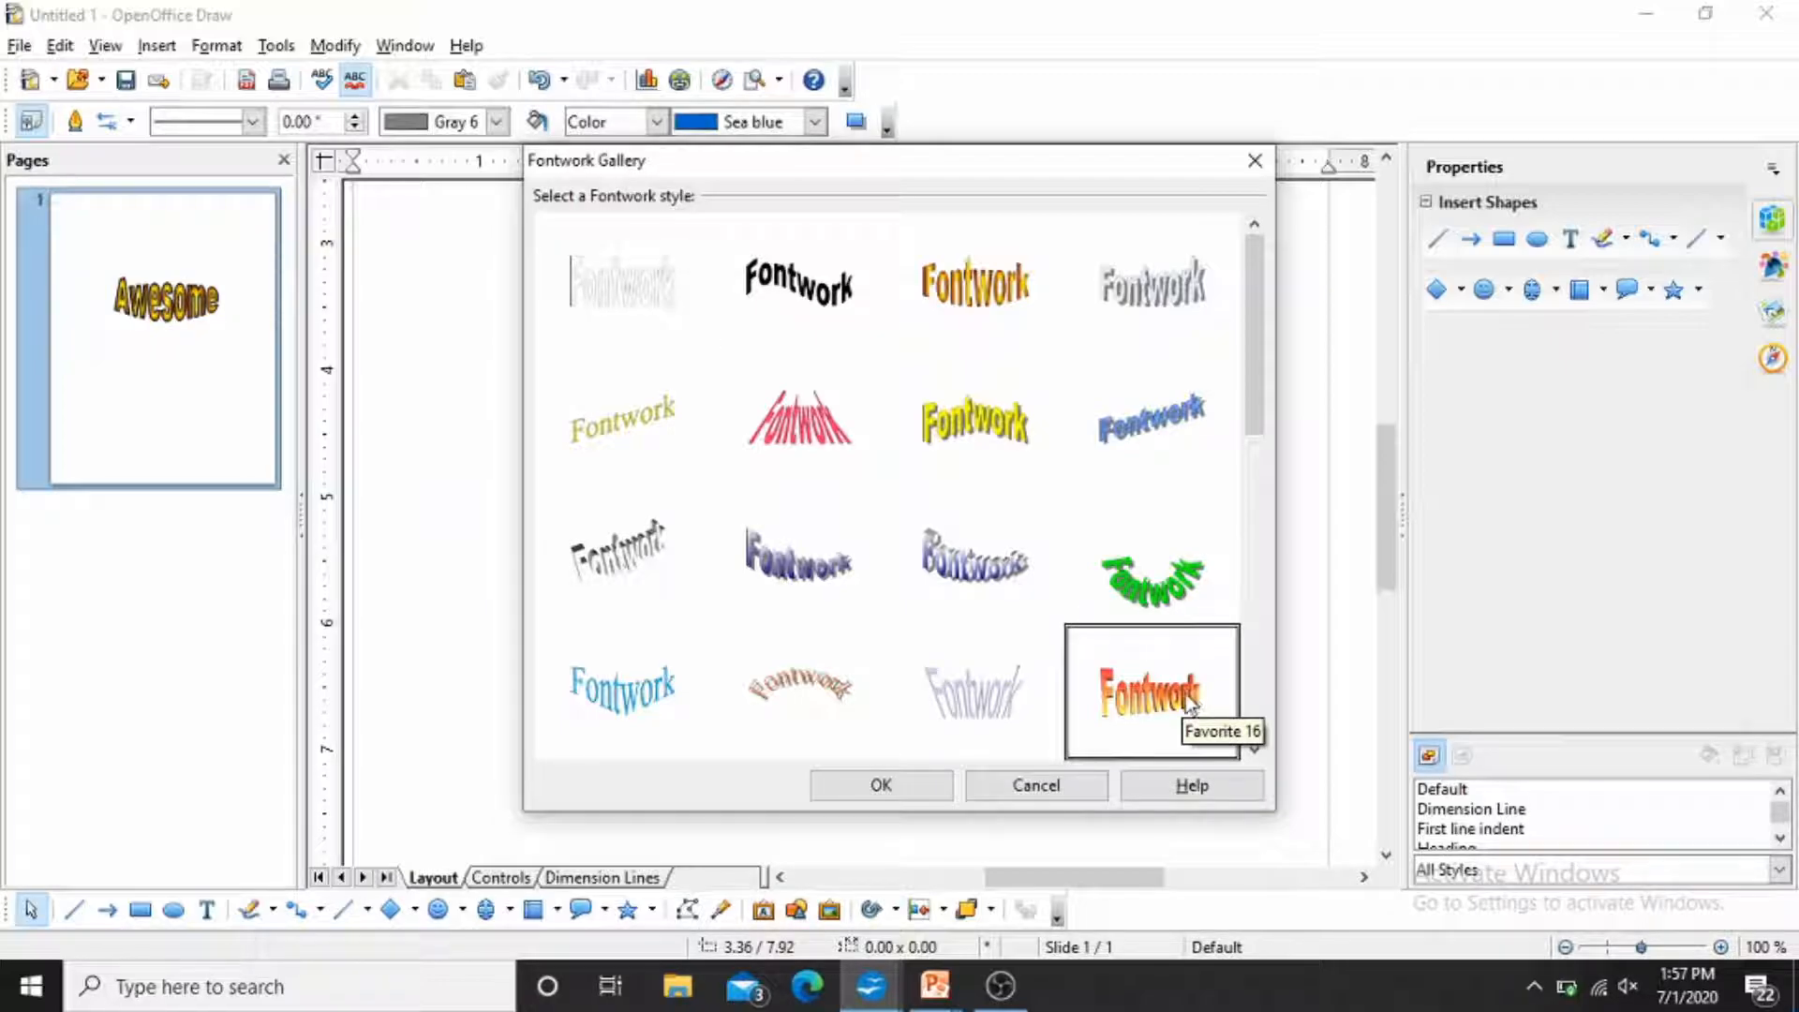
{"action": "left_click", "coordinate": [906, 792]}
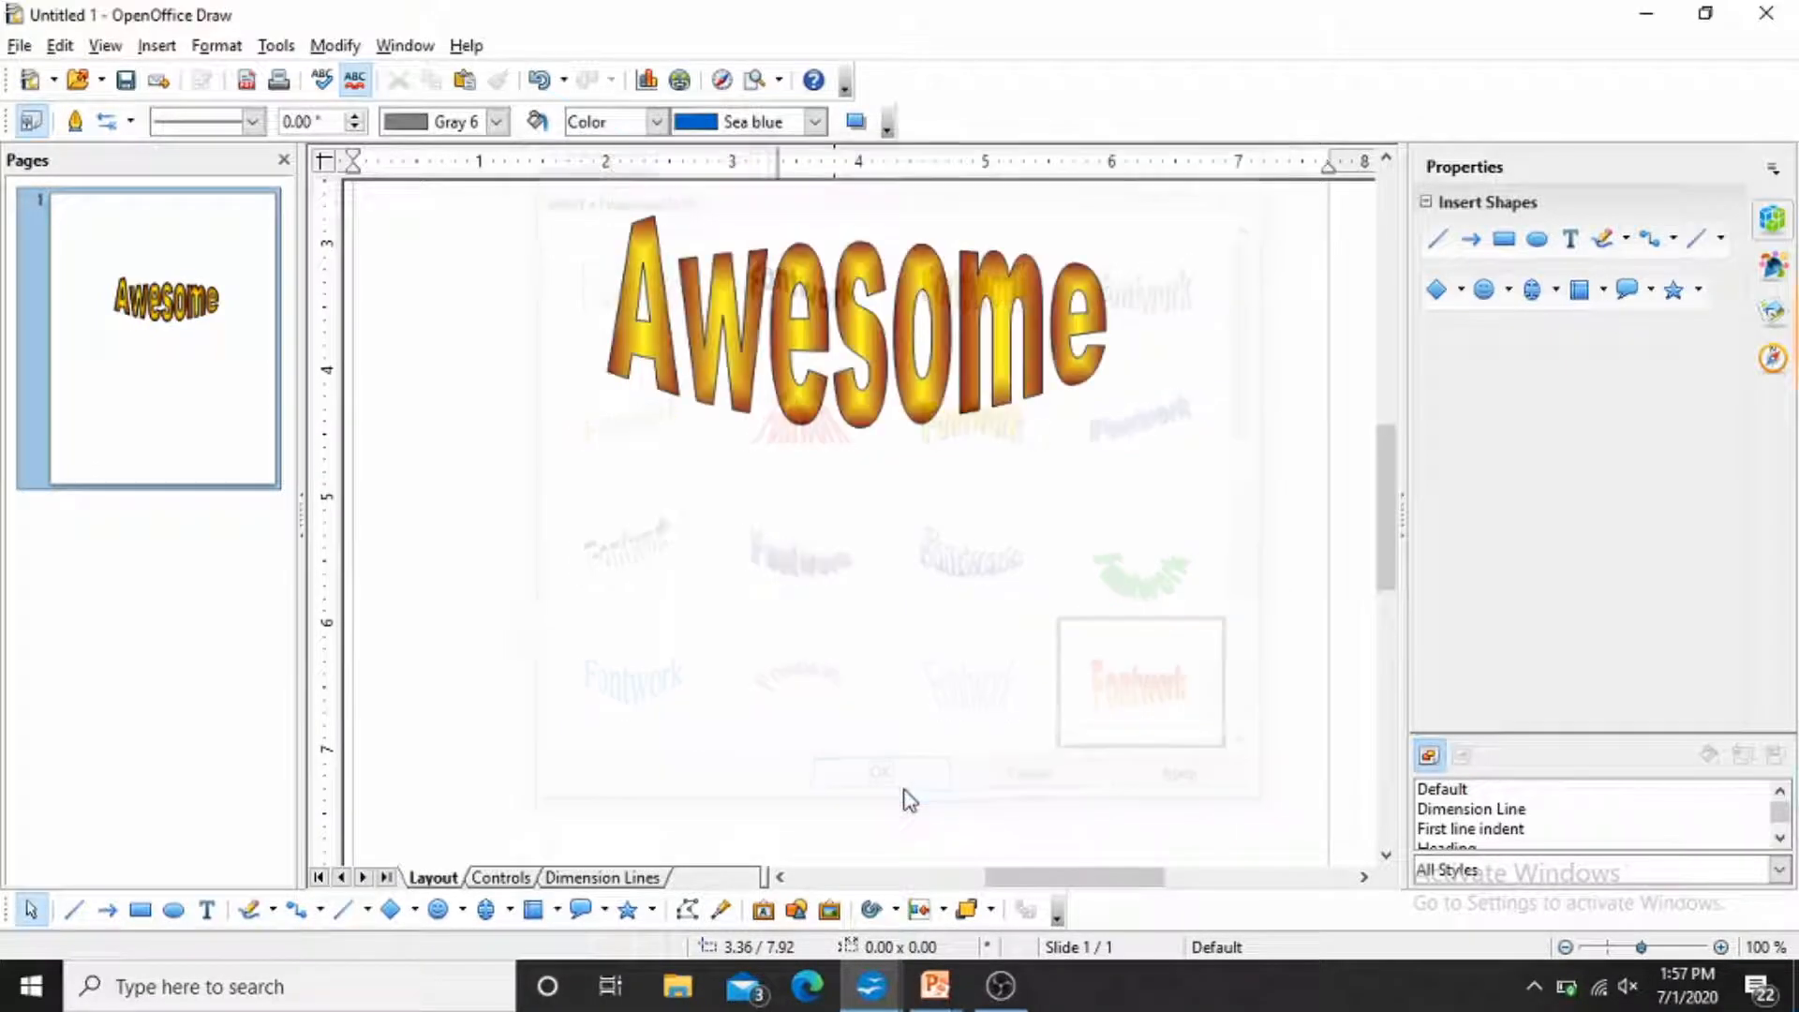
{"action": "left_click_drag", "start_coordinate": [832, 505], "coordinate": [869, 609]}
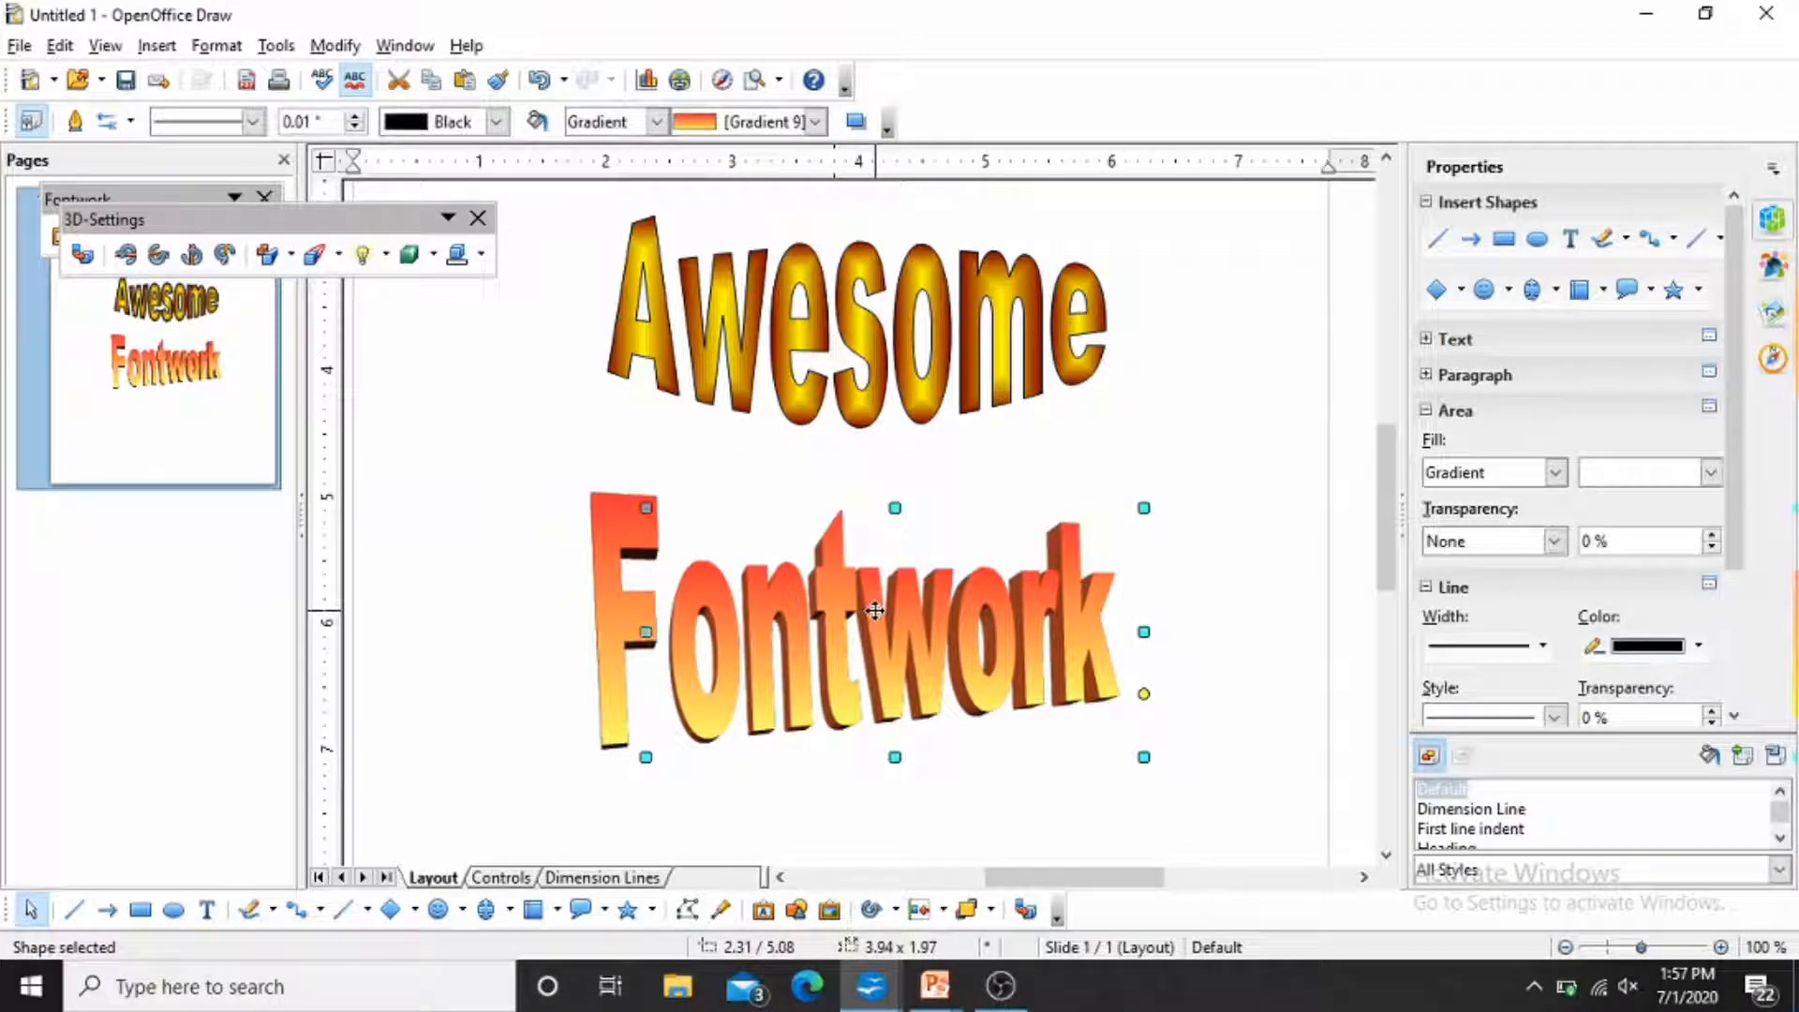
Replace the red-orange 3D Fontwork object's text with Great and deselect the object.
{"action": "double_click", "coordinate": [874, 610]}
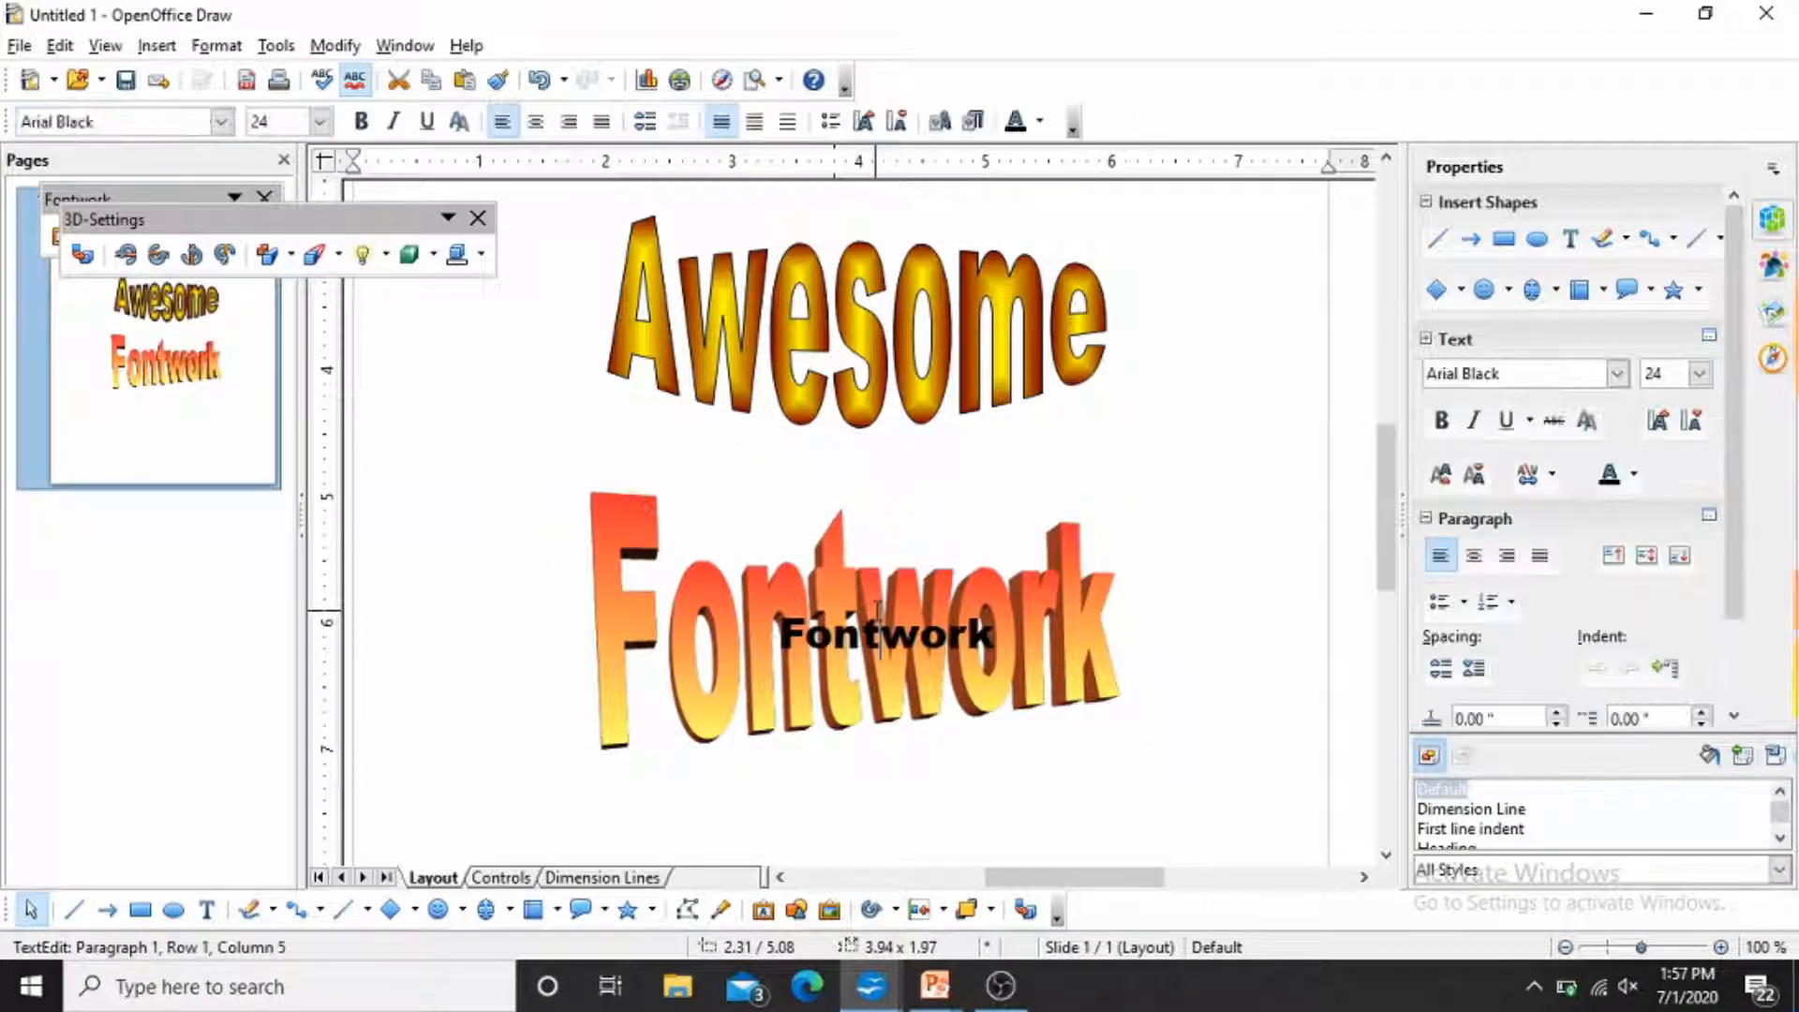
{"action": "left_click", "coordinate": [993, 637]}
{"action": "key", "text": "BackSpace"}
{"action": "key", "text": "BackSpace"}
{"action": "key", "text": "BackSpace"}
{"action": "key", "text": "BackSpace"}
{"action": "key", "text": "BackSpace"}
{"action": "key", "text": "BackSpace"}
{"action": "key", "text": "BackSpace"}
{"action": "key", "text": "BackSpace"}
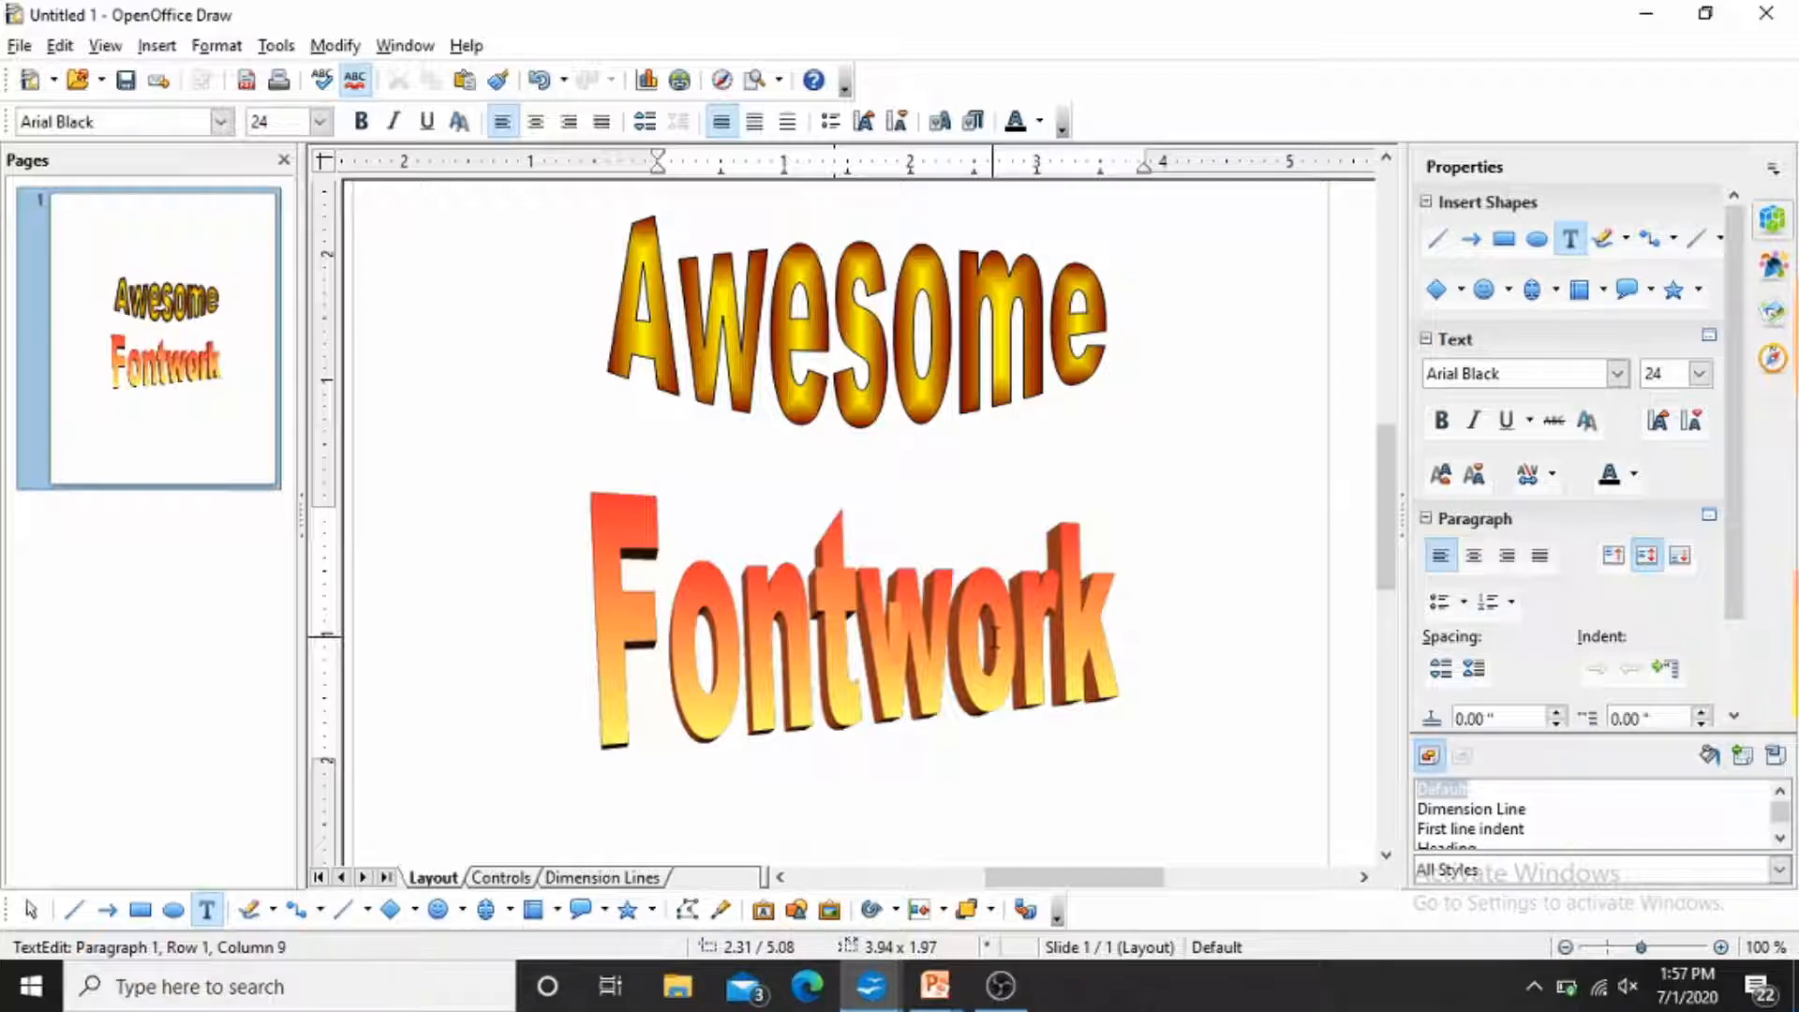
{"action": "type", "text": "Great"}
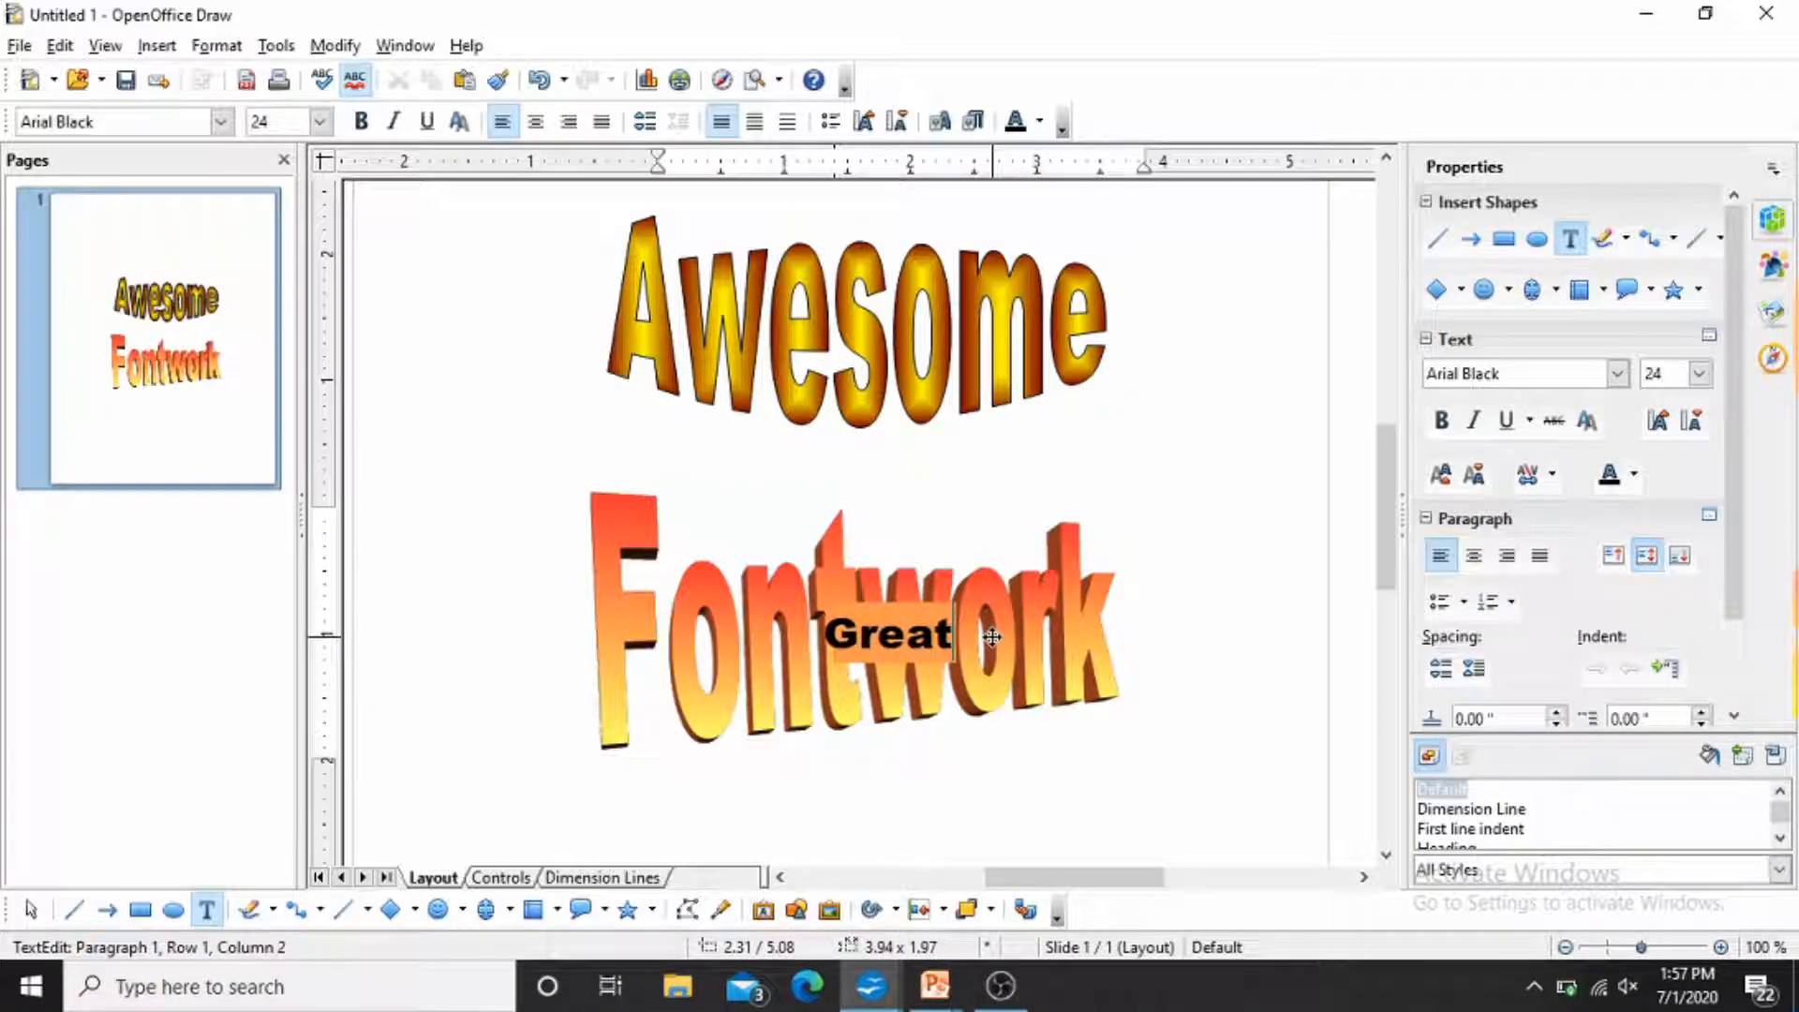
{"action": "left_click", "coordinate": [907, 835]}
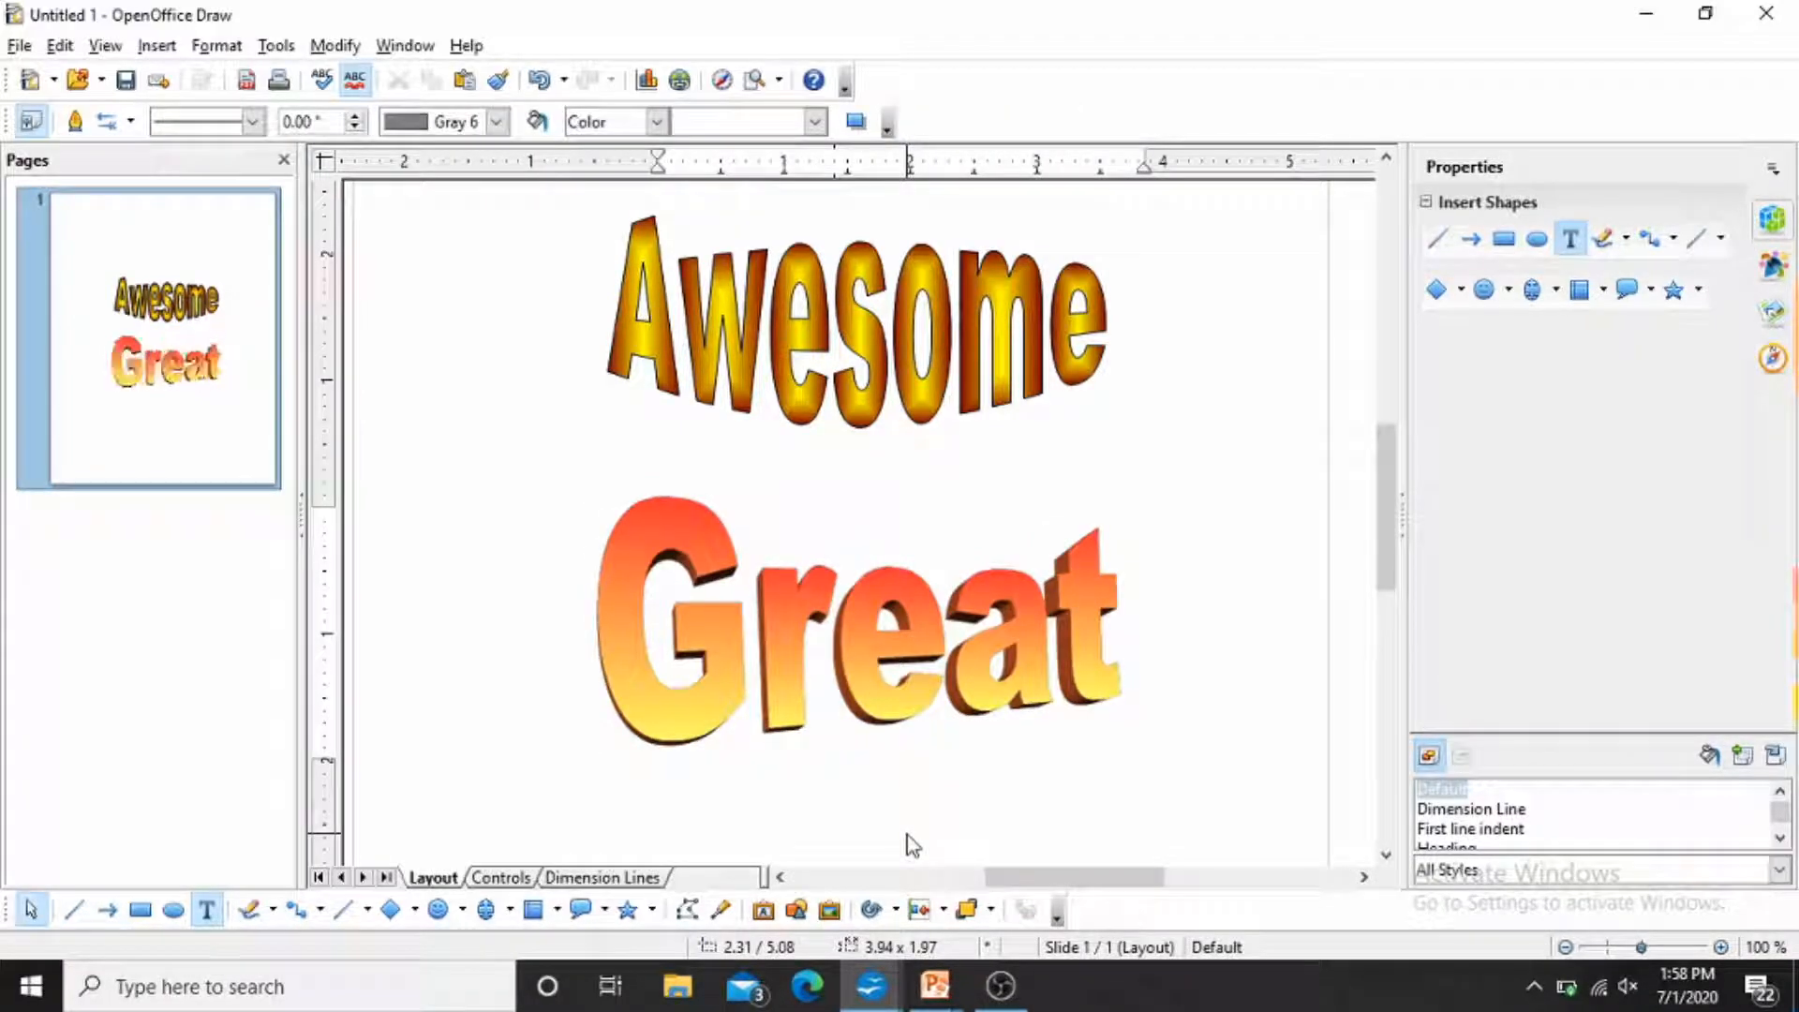
{"action": "left_click", "coordinate": [1077, 745]}
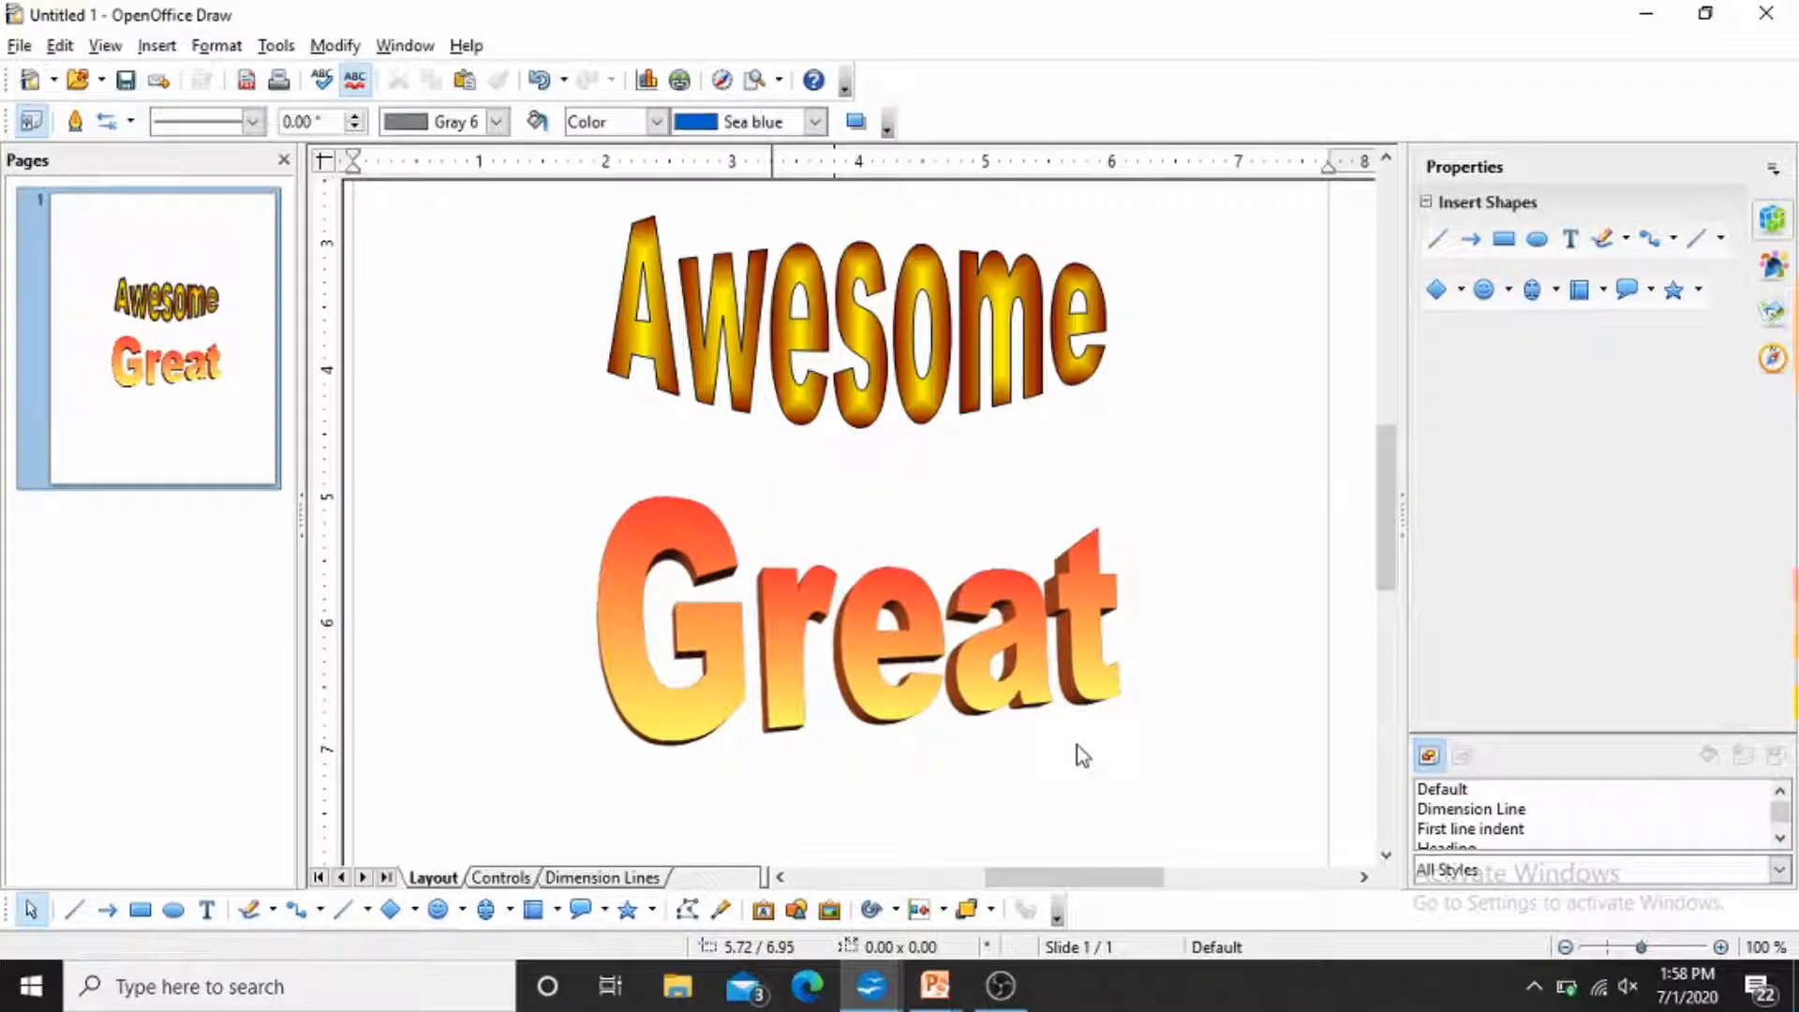
{"action": "key", "text": "alt+Tab"}
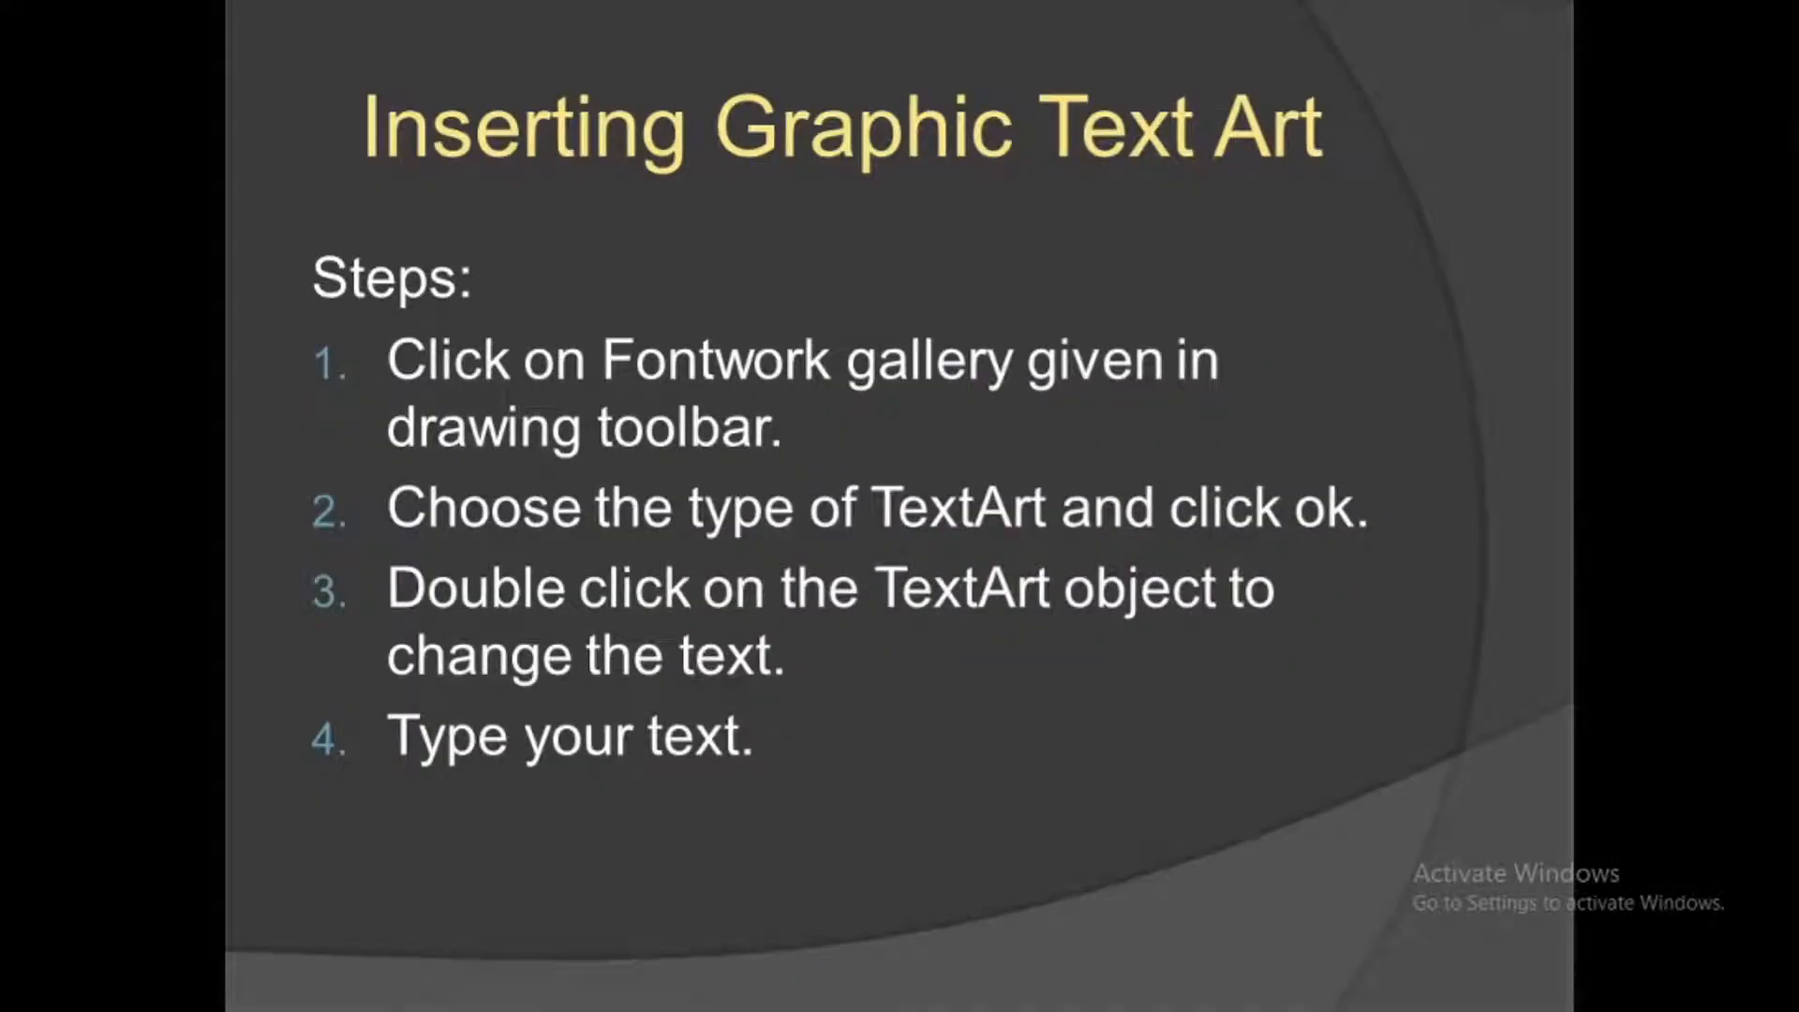
{"action": "key", "text": "Right"}
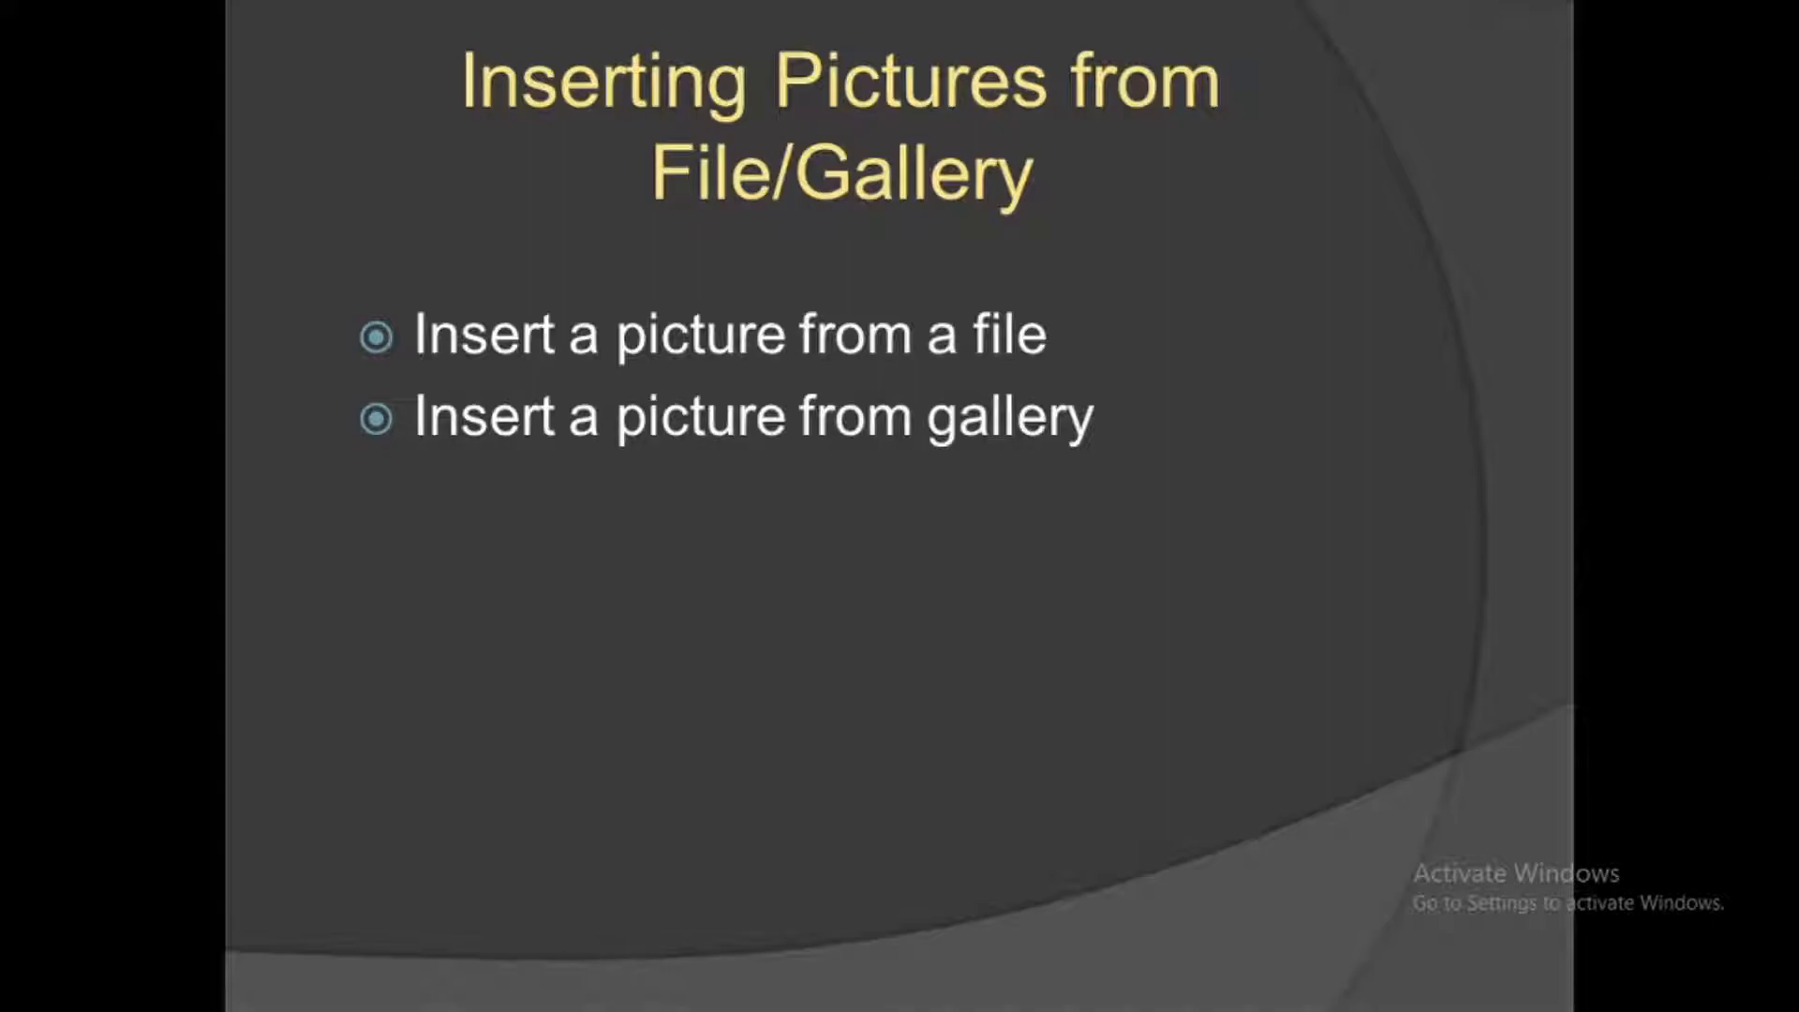
{"action": "key", "text": "alt+Tab"}
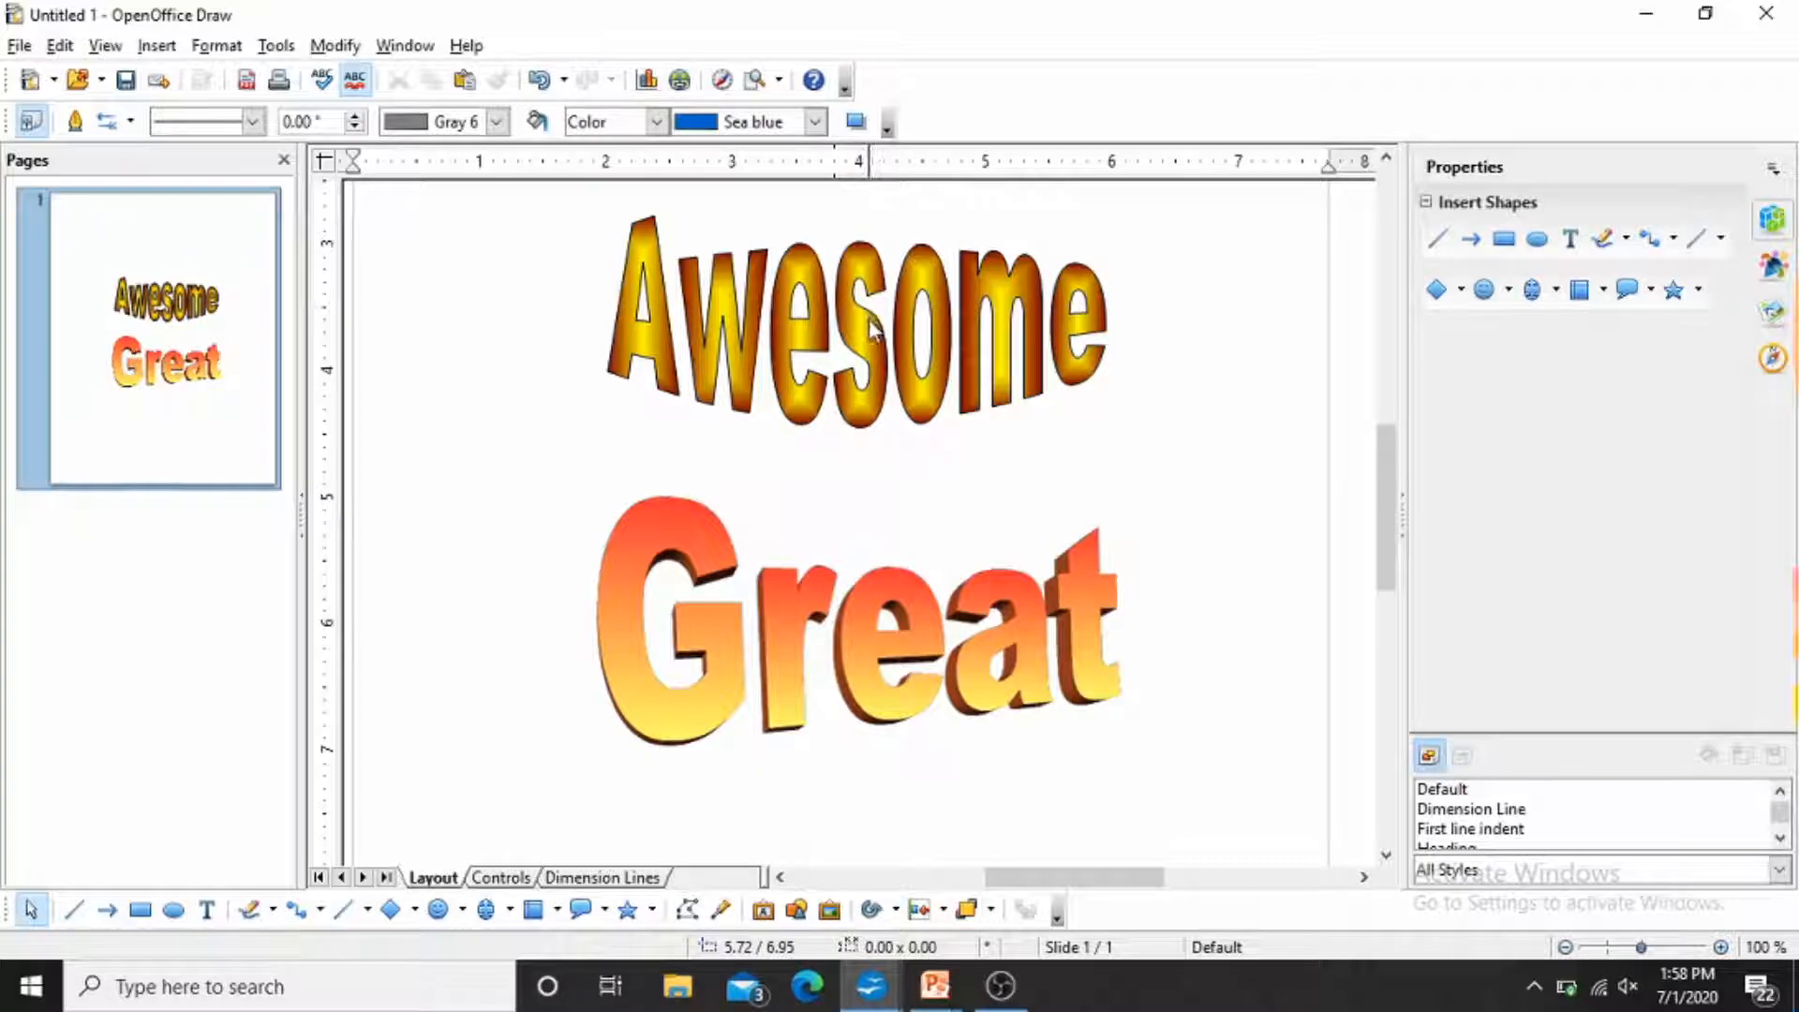
Delete the Great and Awesome text art objects from the page.
{"action": "left_click", "coordinate": [965, 698]}
{"action": "key", "text": "Delete"}
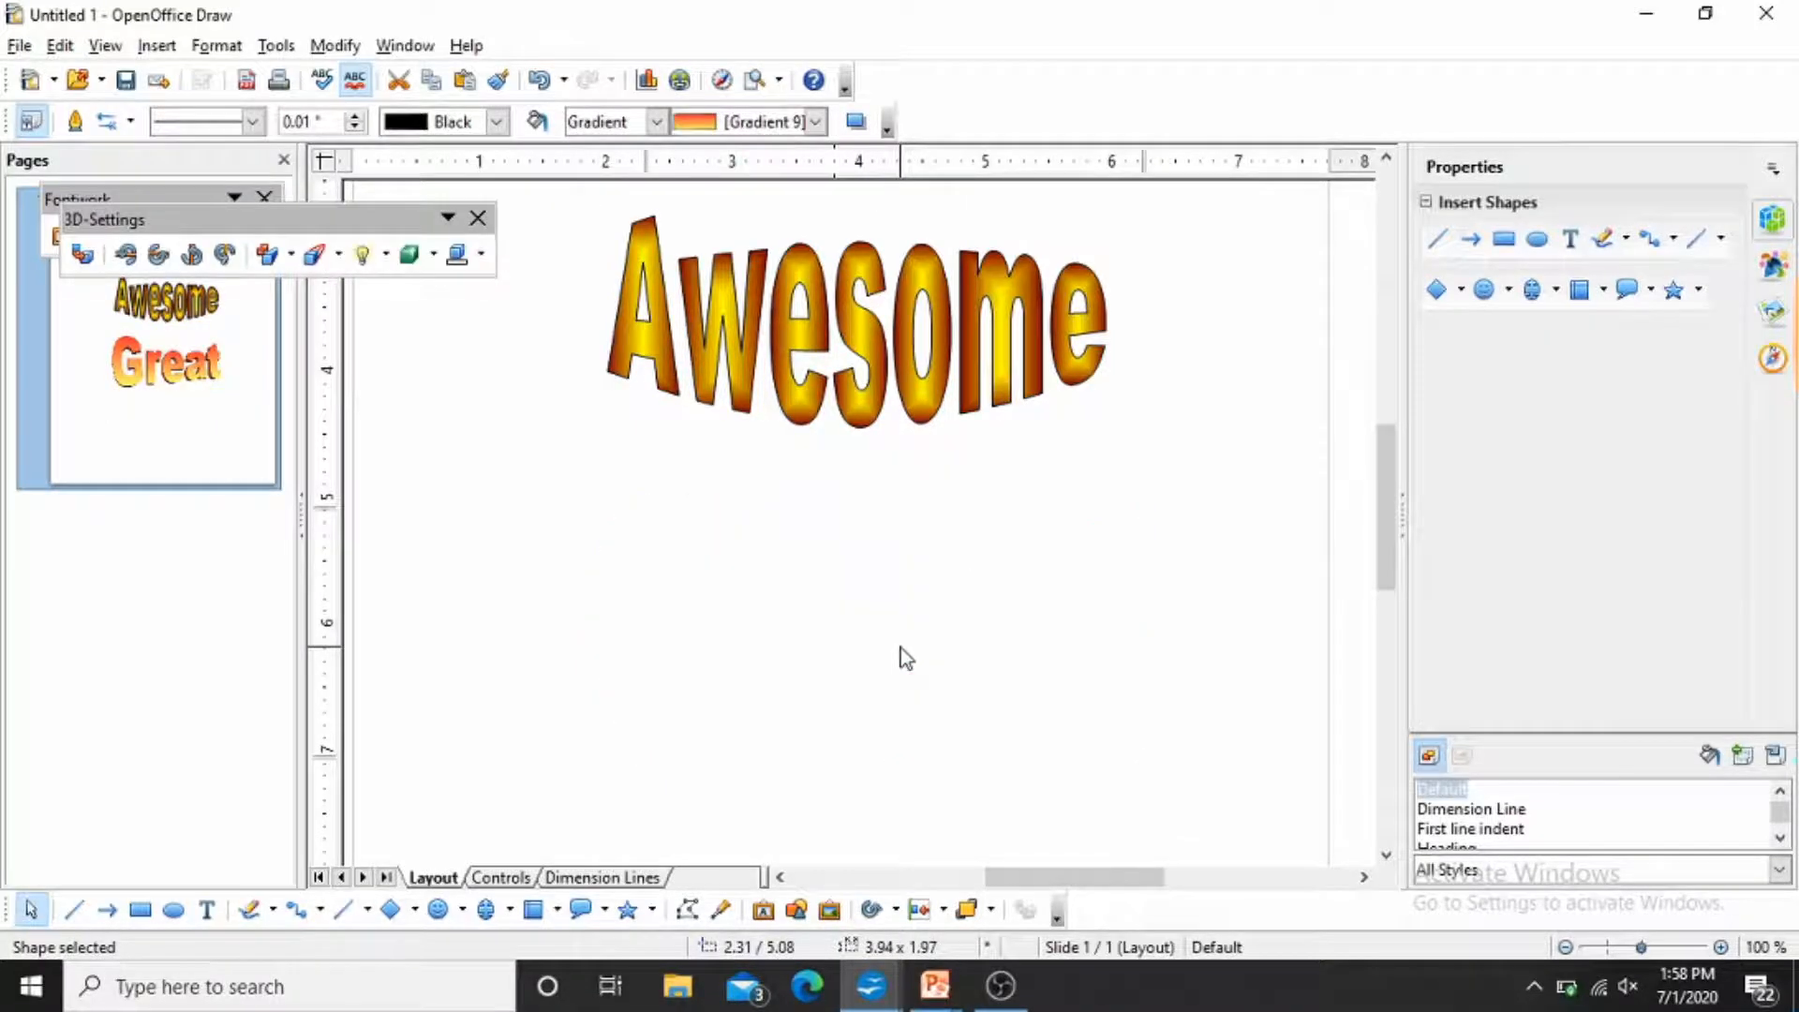
{"action": "left_click", "coordinate": [868, 365]}
{"action": "key", "text": "Delete"}
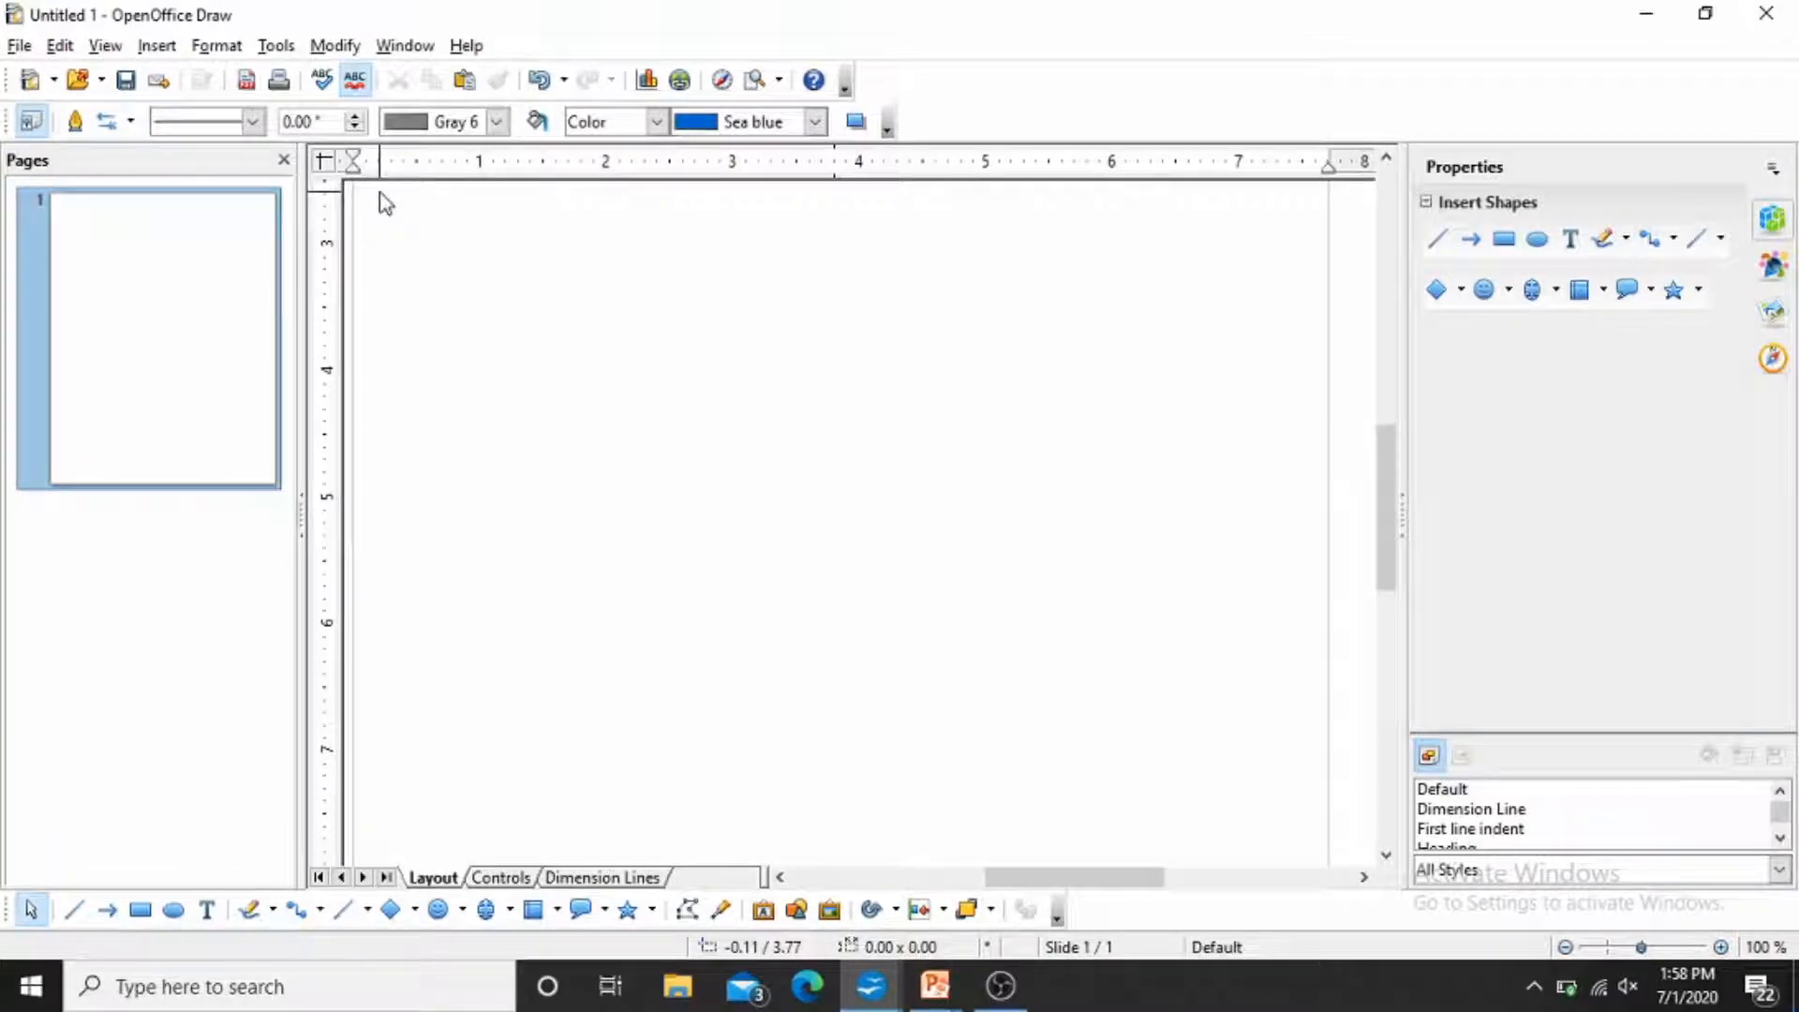
Insert the picture Thumb1.jpg from the computer applications class X folder and deselect it.
{"action": "left_click", "coordinate": [156, 46]}
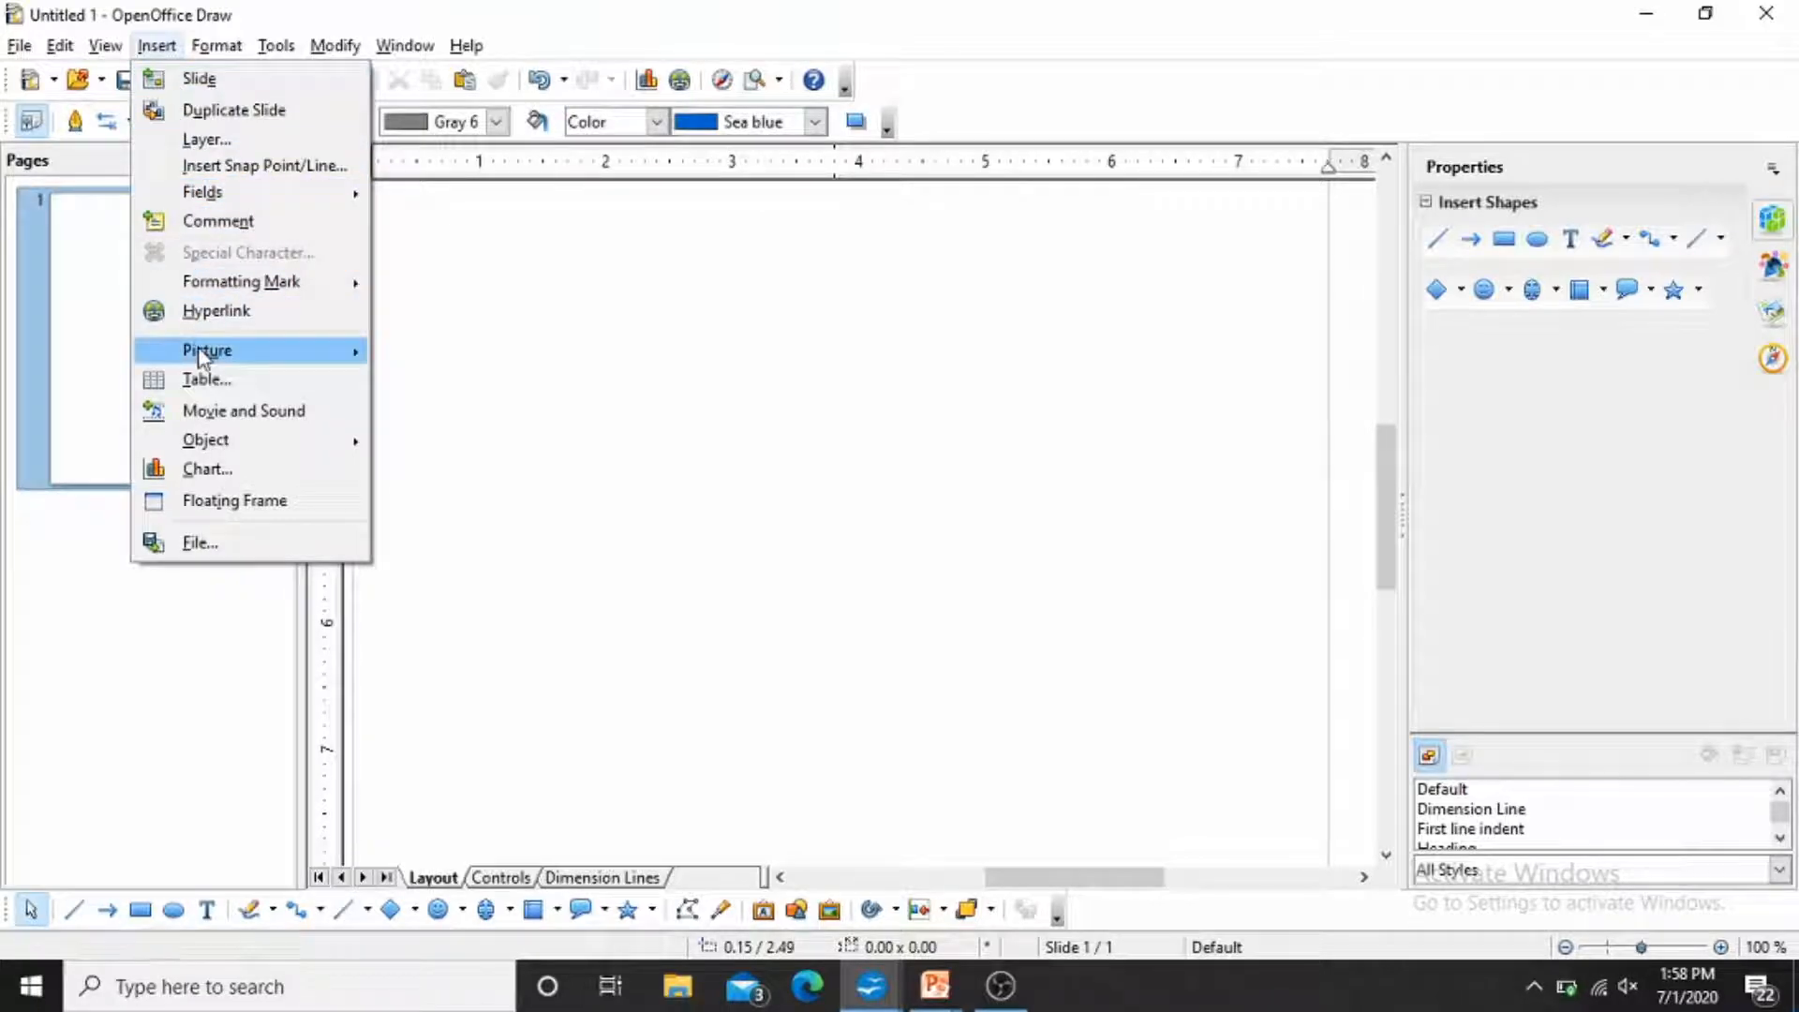
{"action": "mouse_move", "coordinate": [200, 357]}
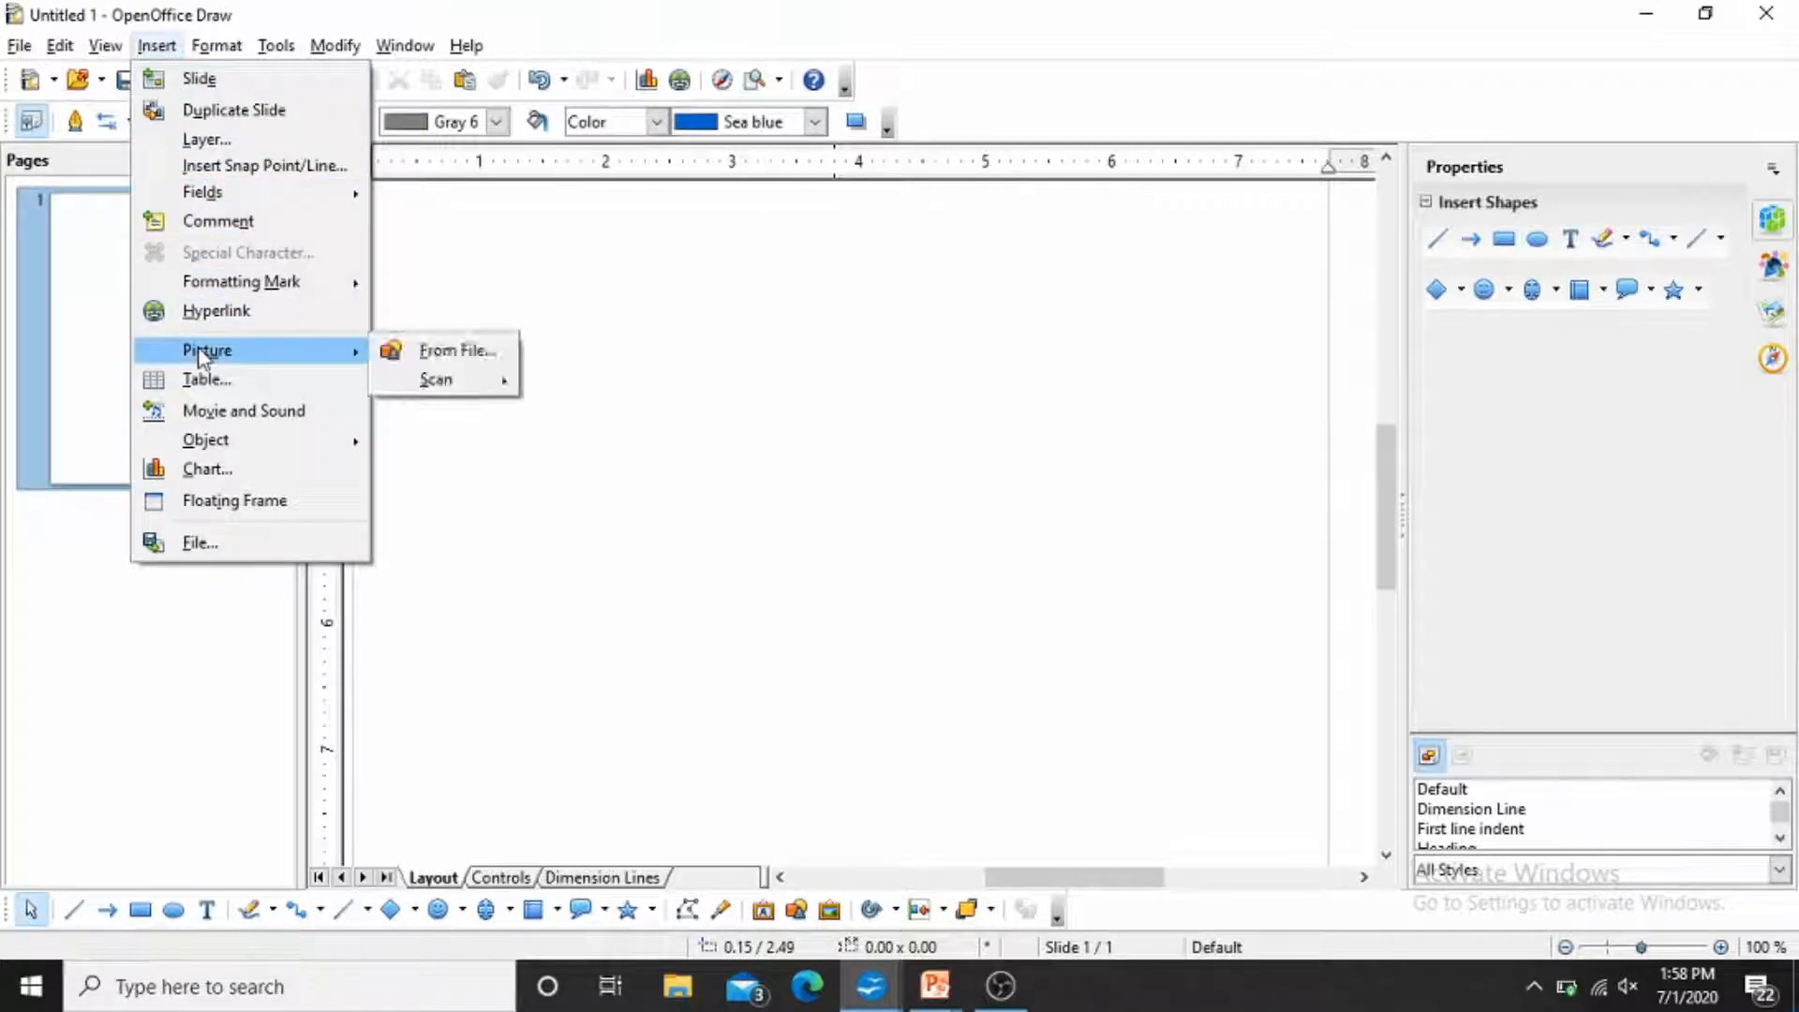
{"action": "left_click", "coordinate": [413, 360]}
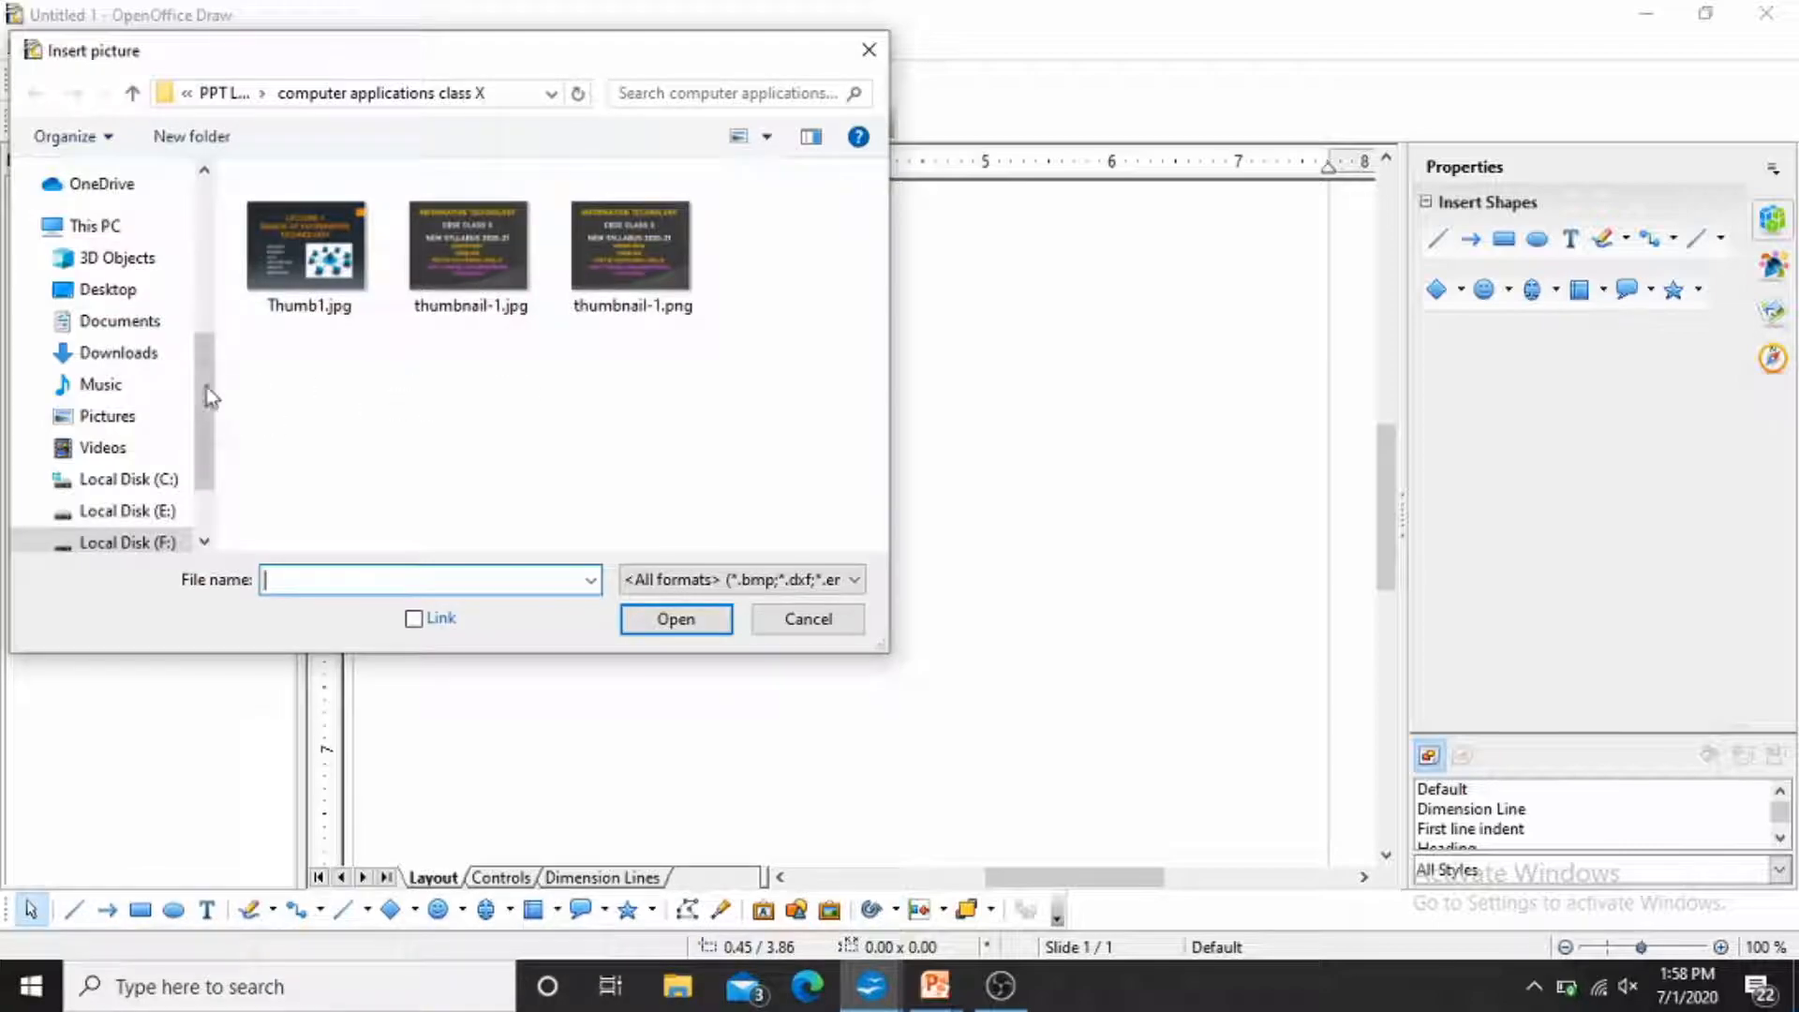
{"action": "left_click", "coordinate": [294, 298]}
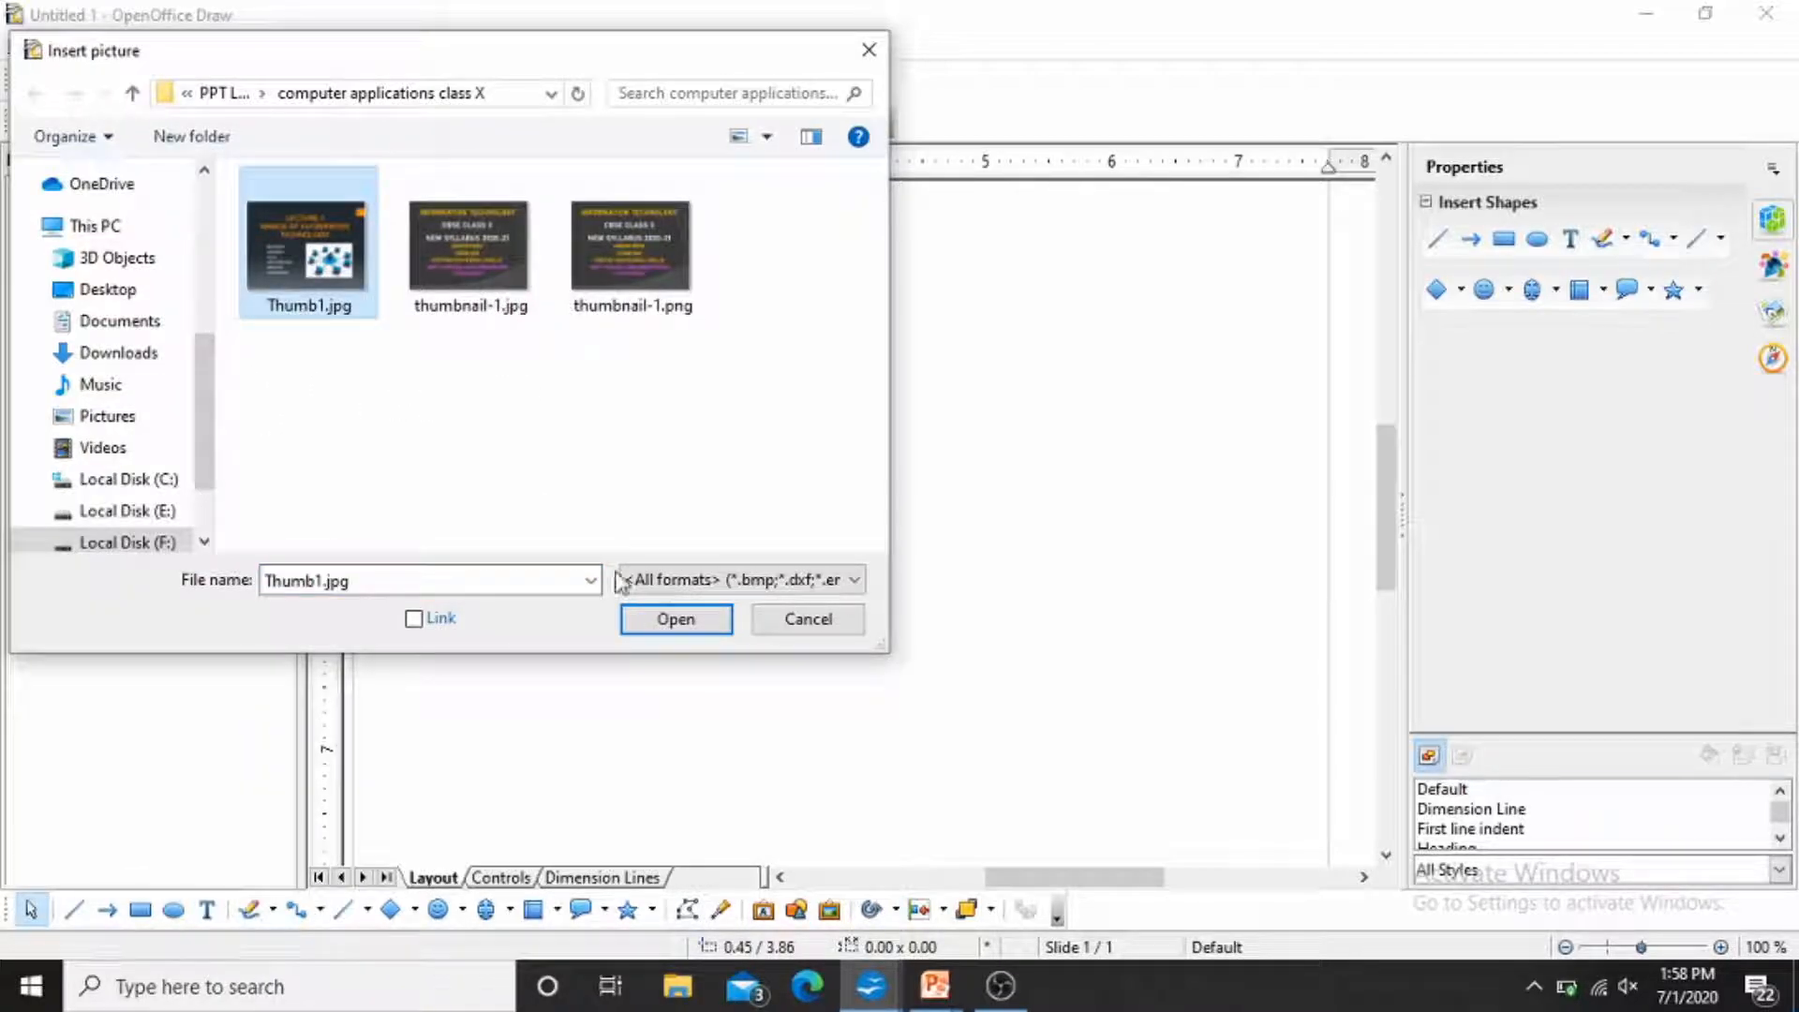
{"action": "left_click", "coordinate": [660, 627]}
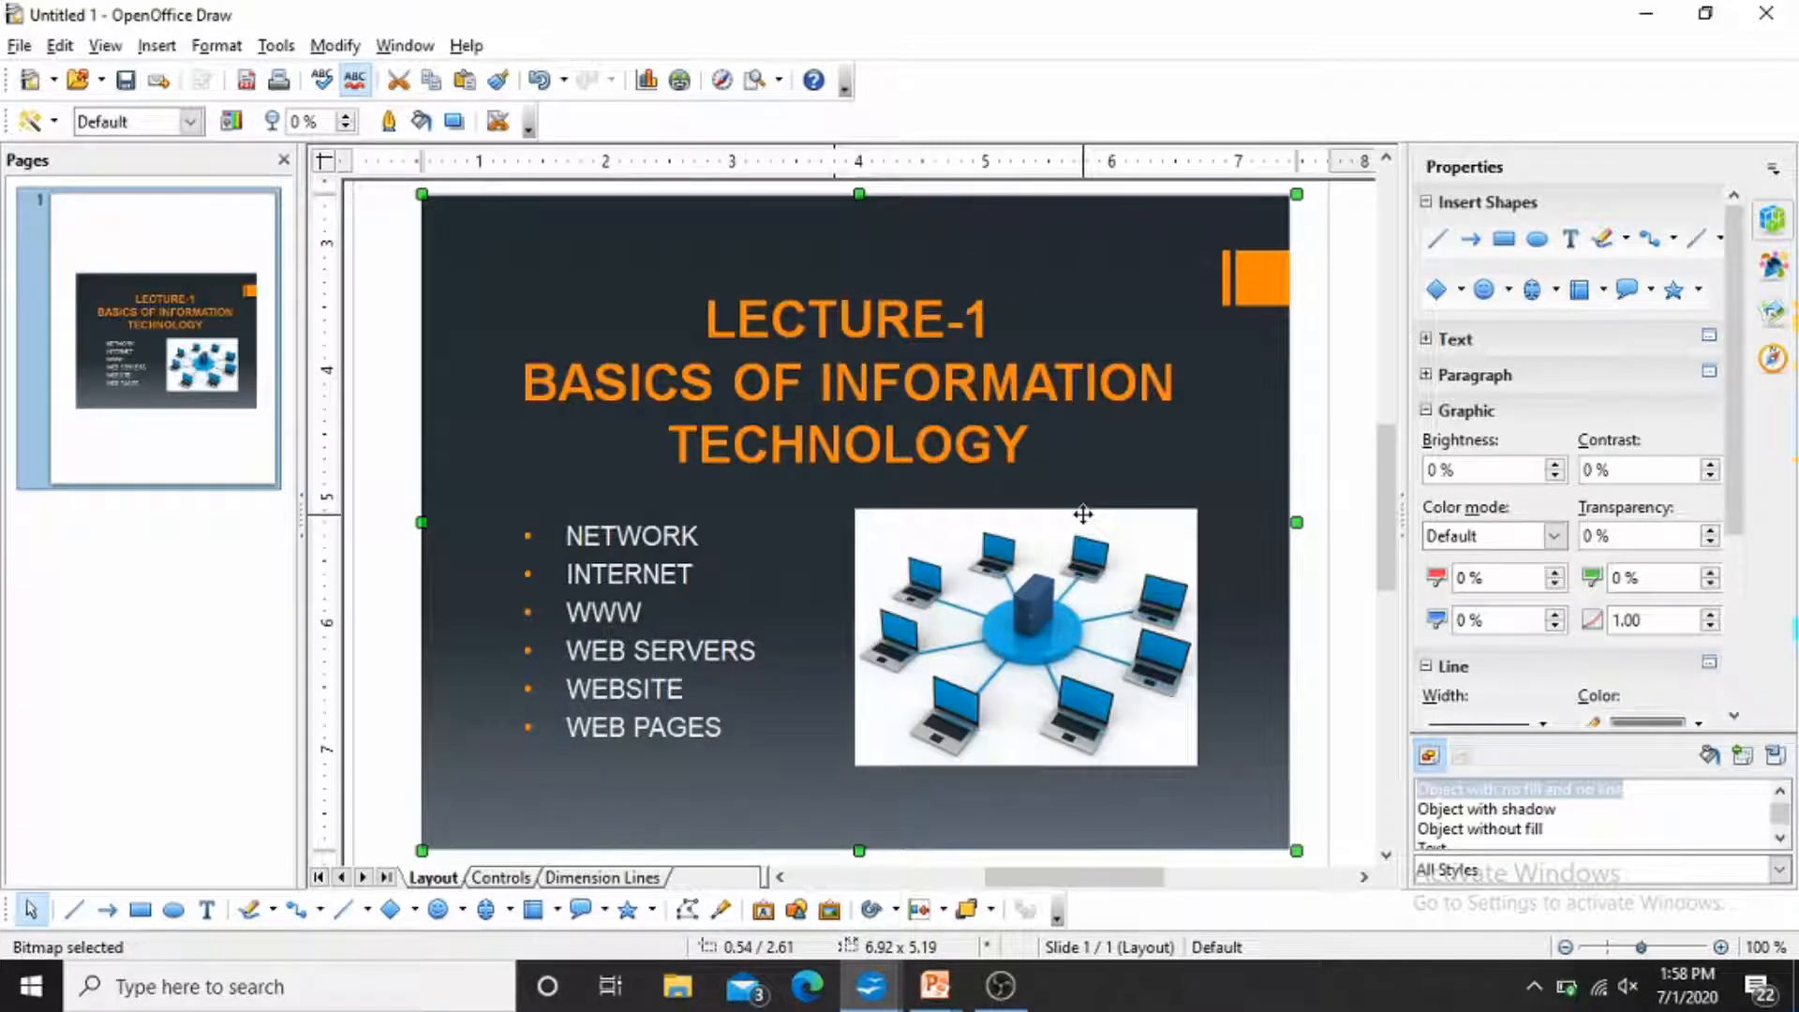
{"action": "left_click", "coordinate": [391, 457]}
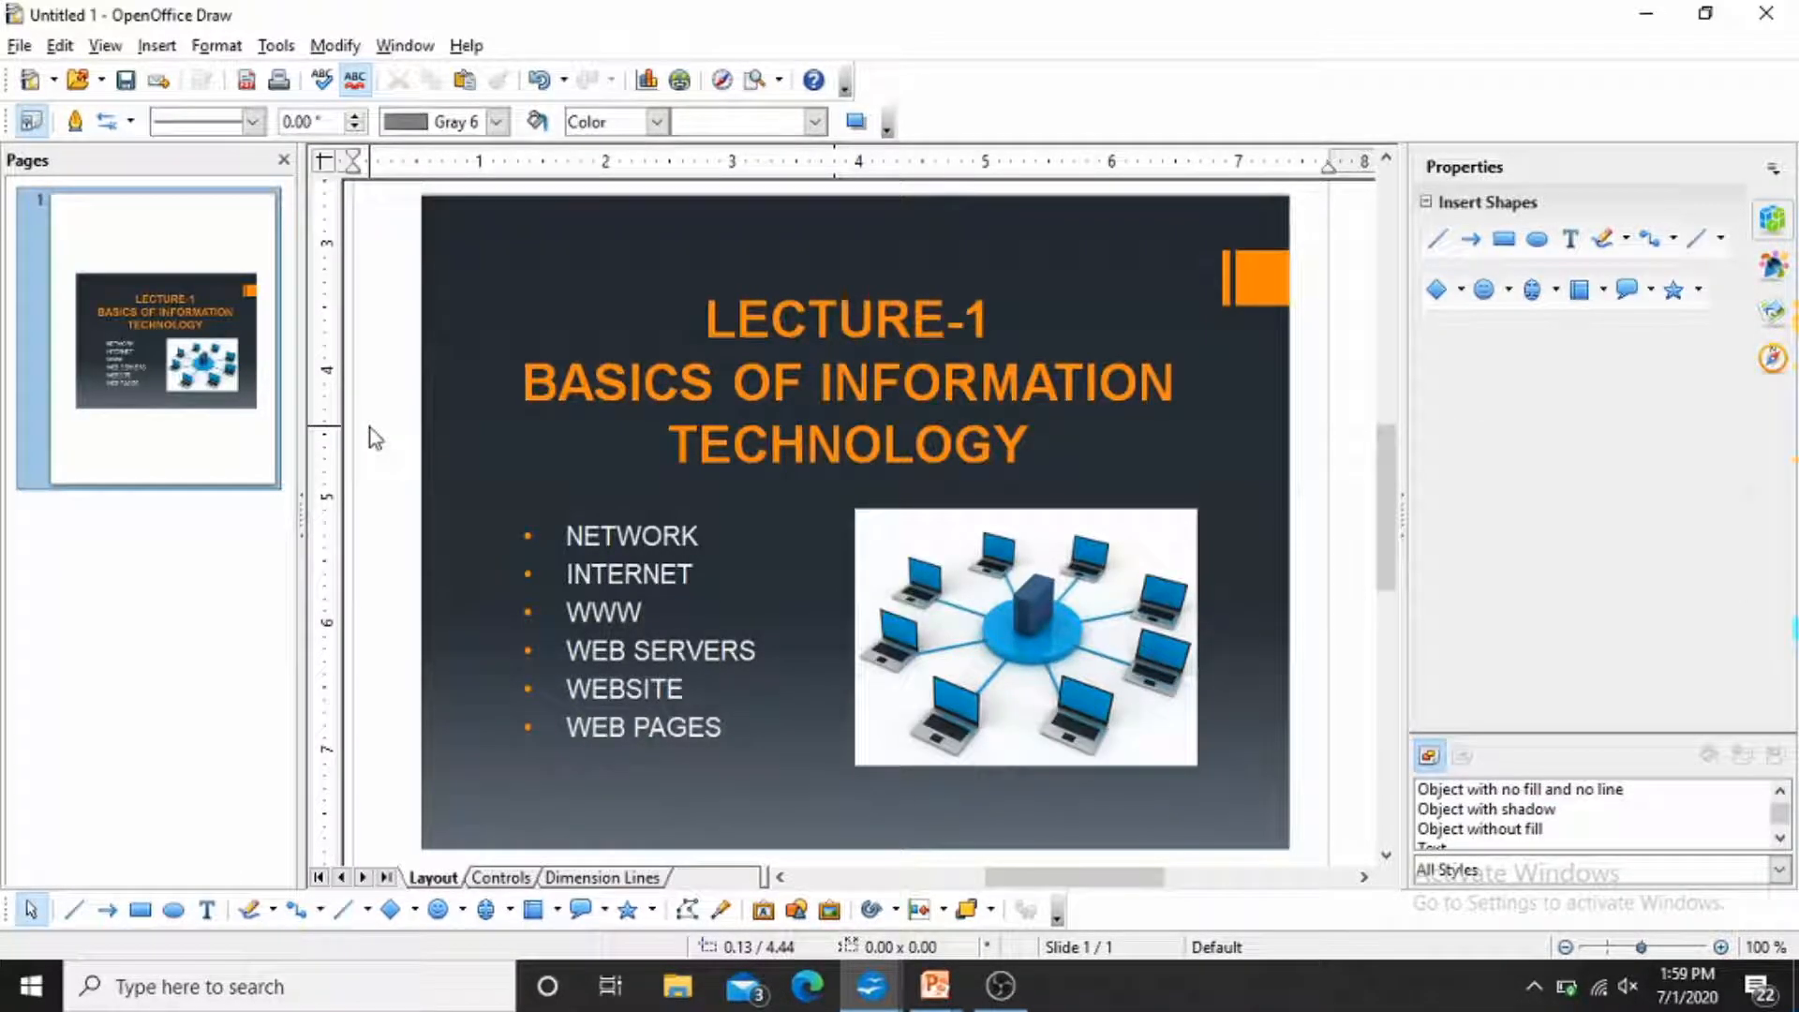
{"action": "key", "text": "alt+Tab"}
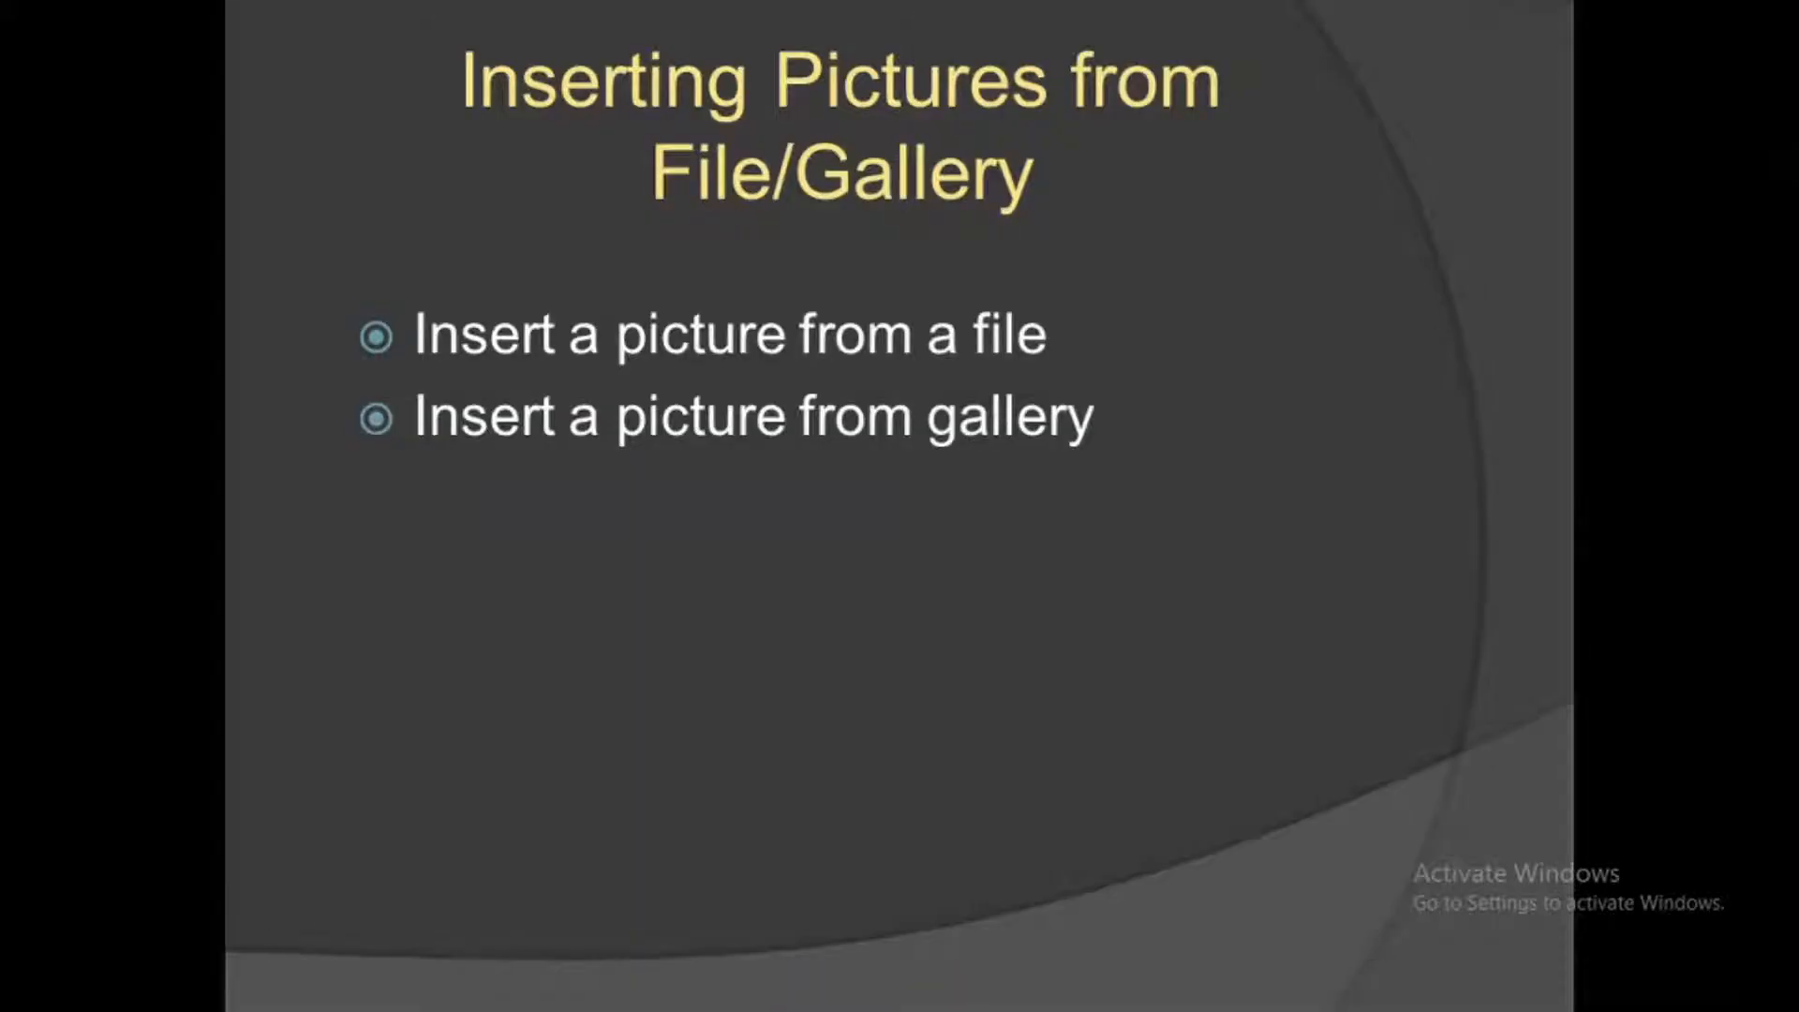
{"action": "key", "text": "alt+Tab"}
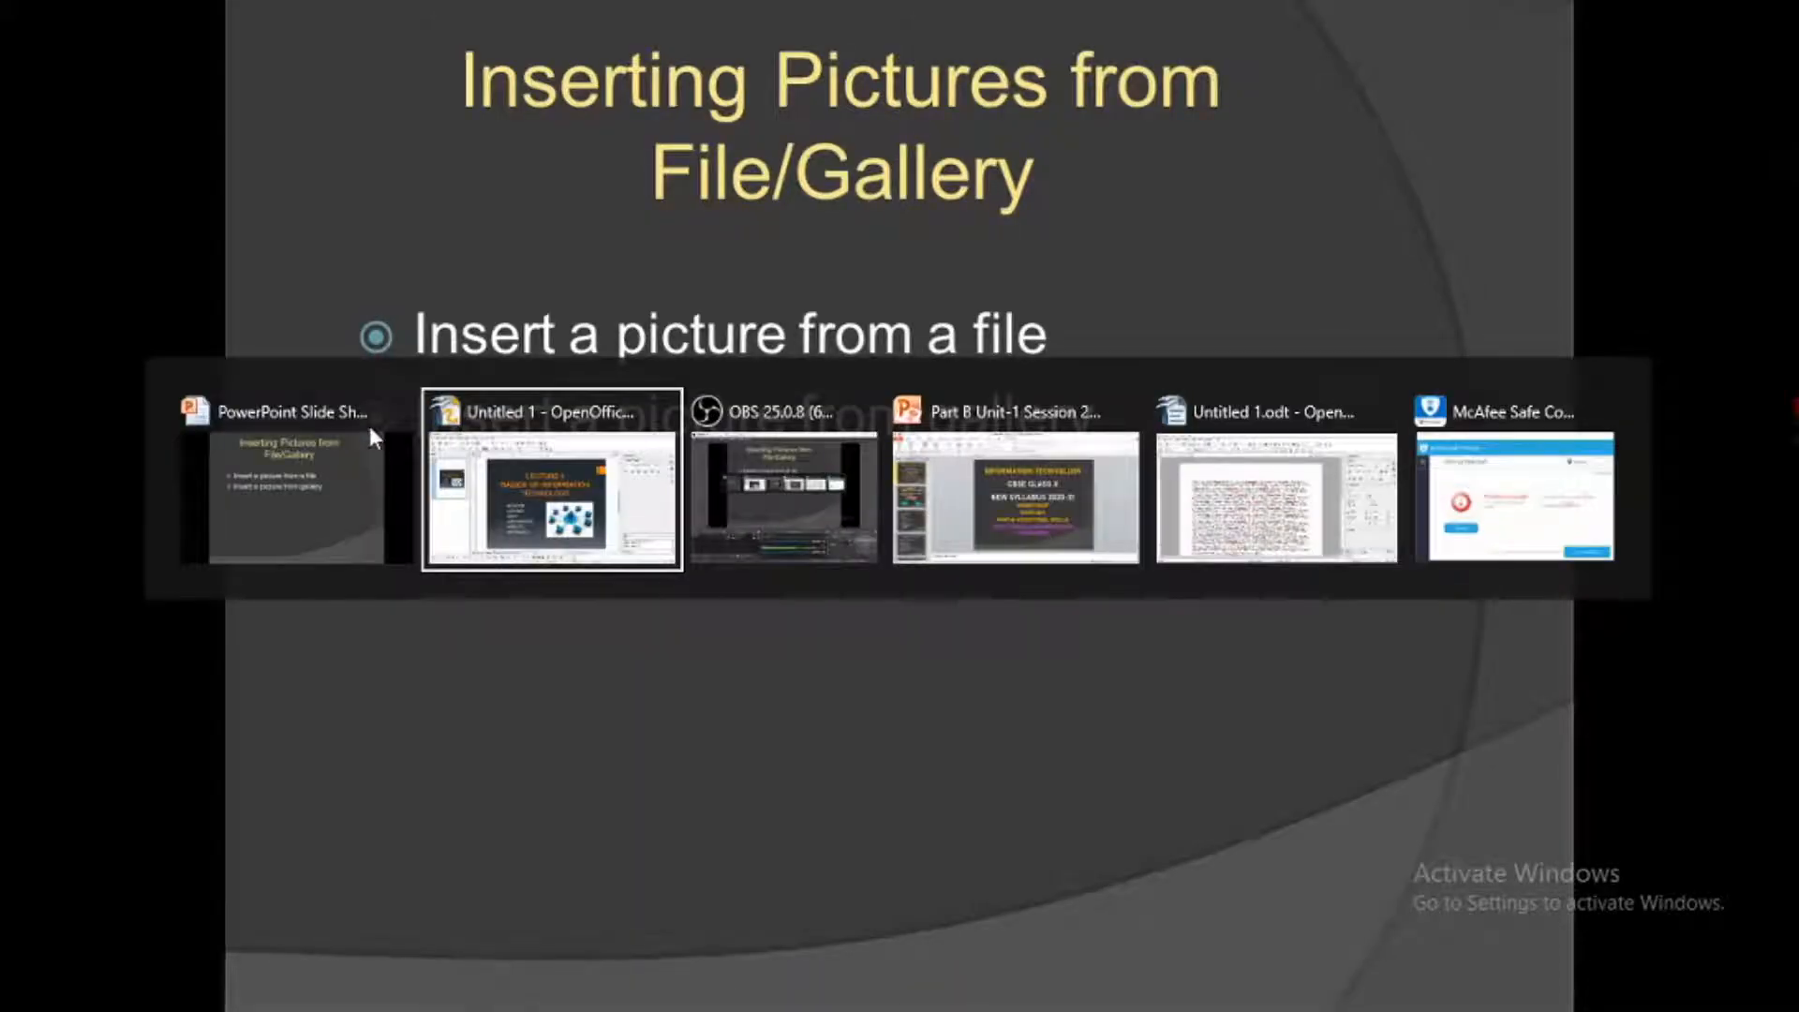
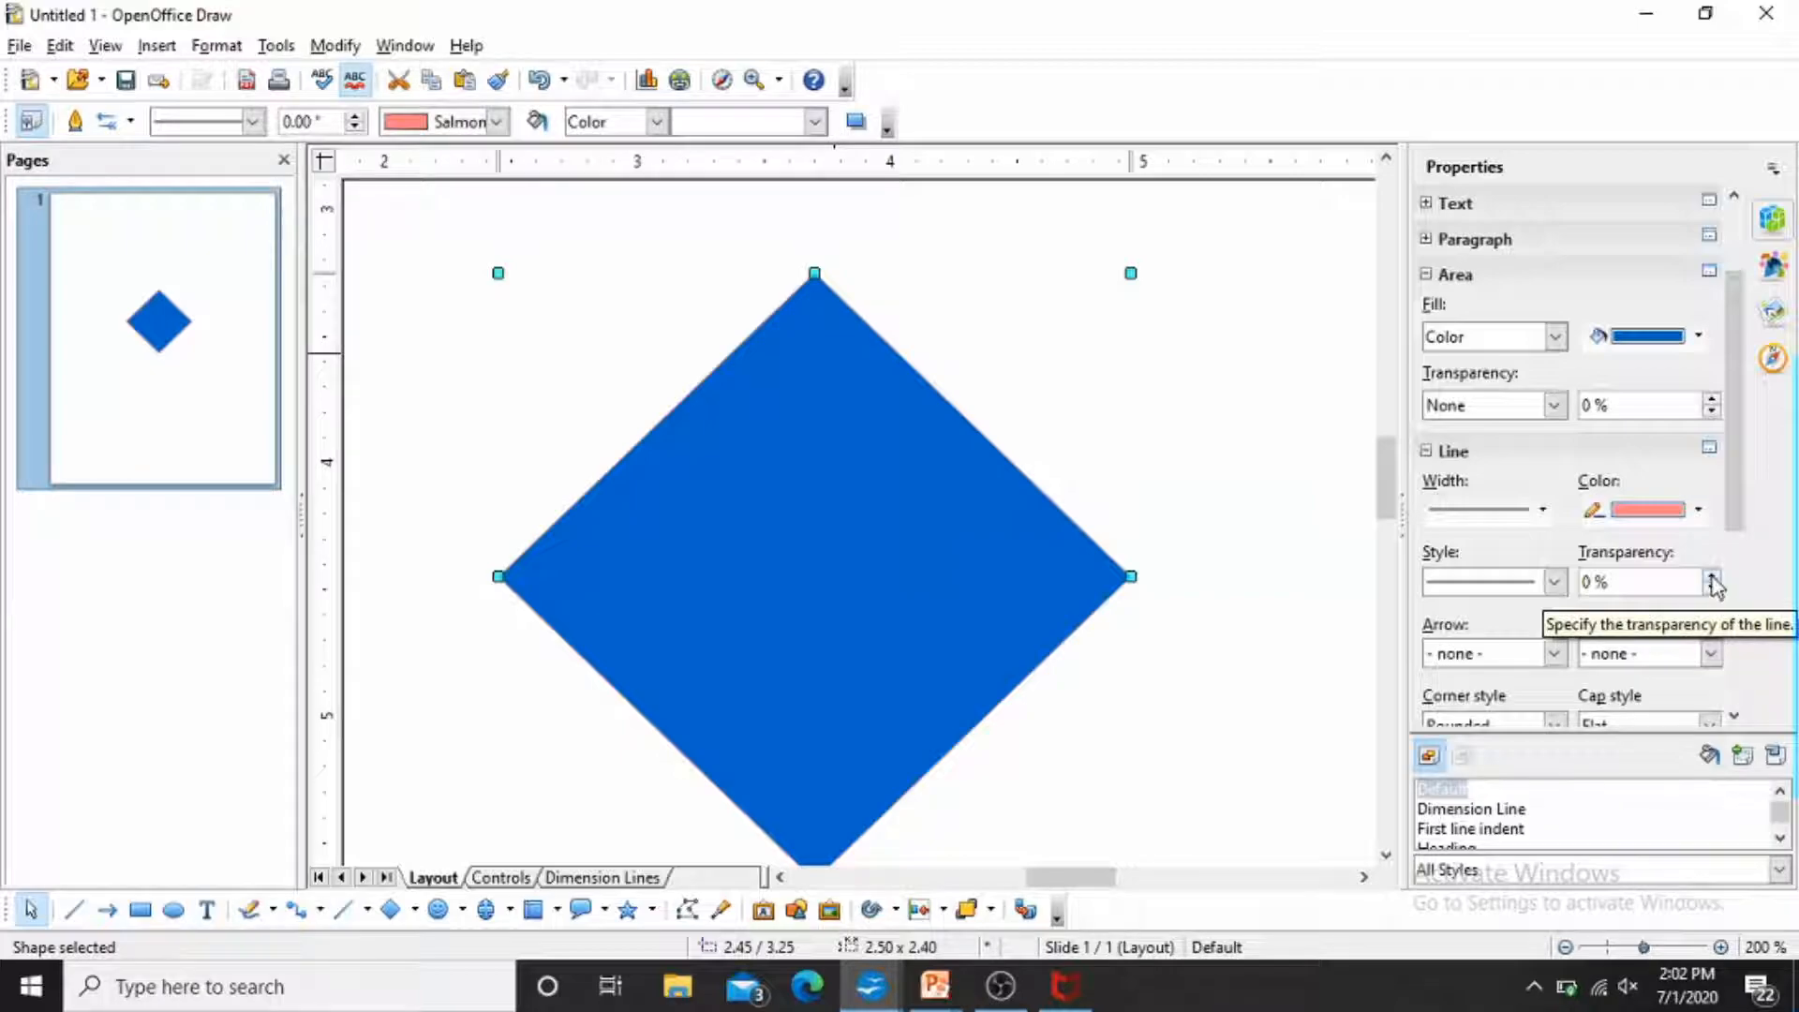
Set the diamond's line transparency to 100% and its area transparency to Solid at 15%.
{"action": "left_click", "coordinate": [1712, 578]}
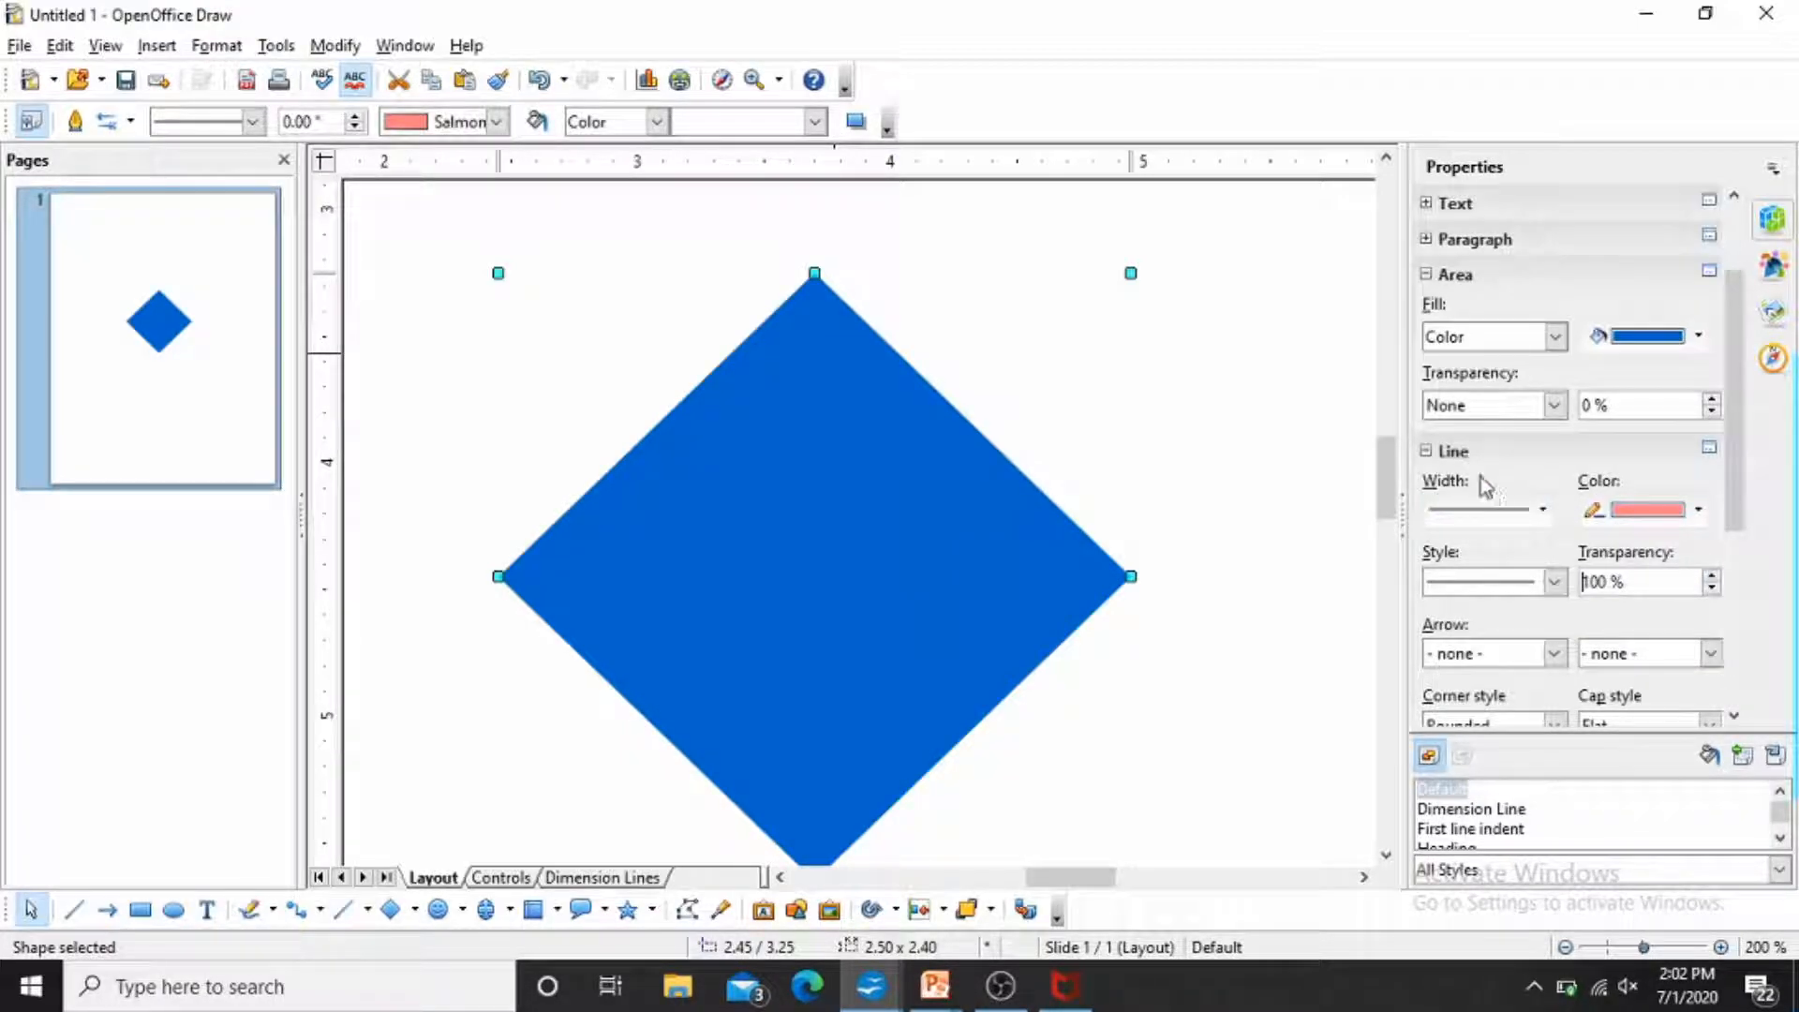
{"action": "left_click", "coordinate": [1554, 404]}
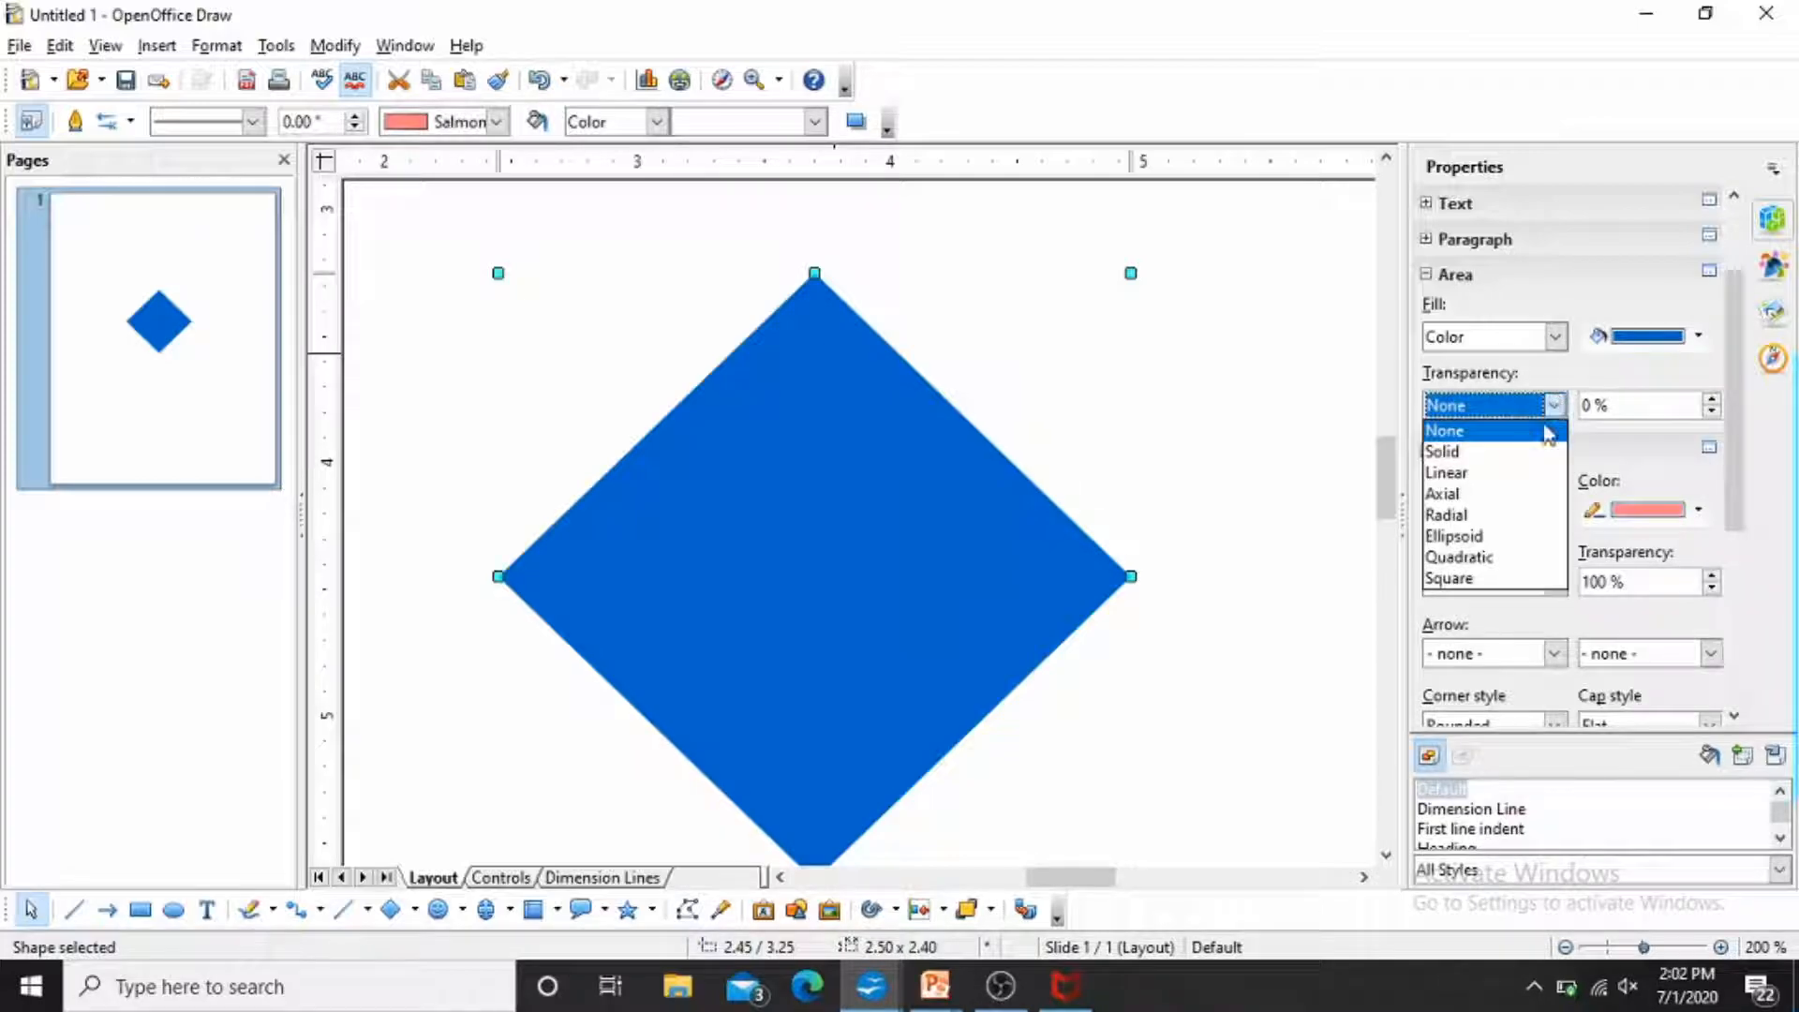
{"action": "left_click", "coordinate": [1534, 450]}
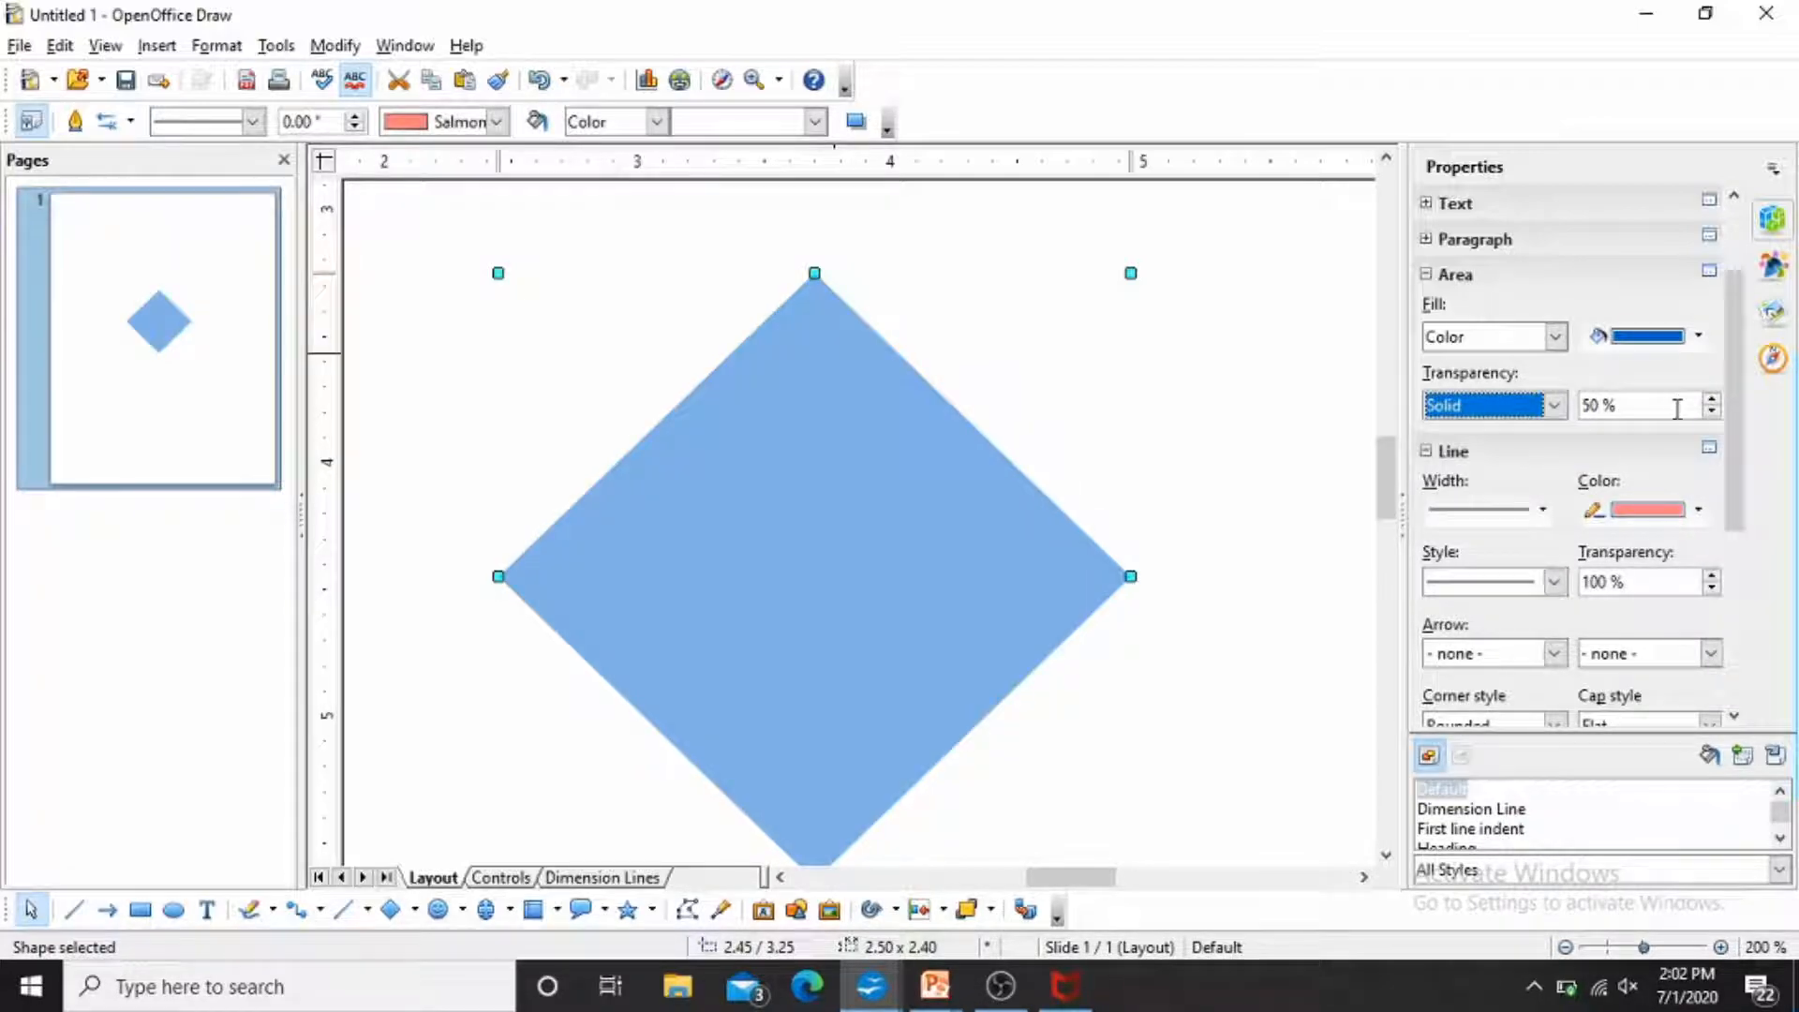
{"action": "left_click", "coordinate": [1712, 413]}
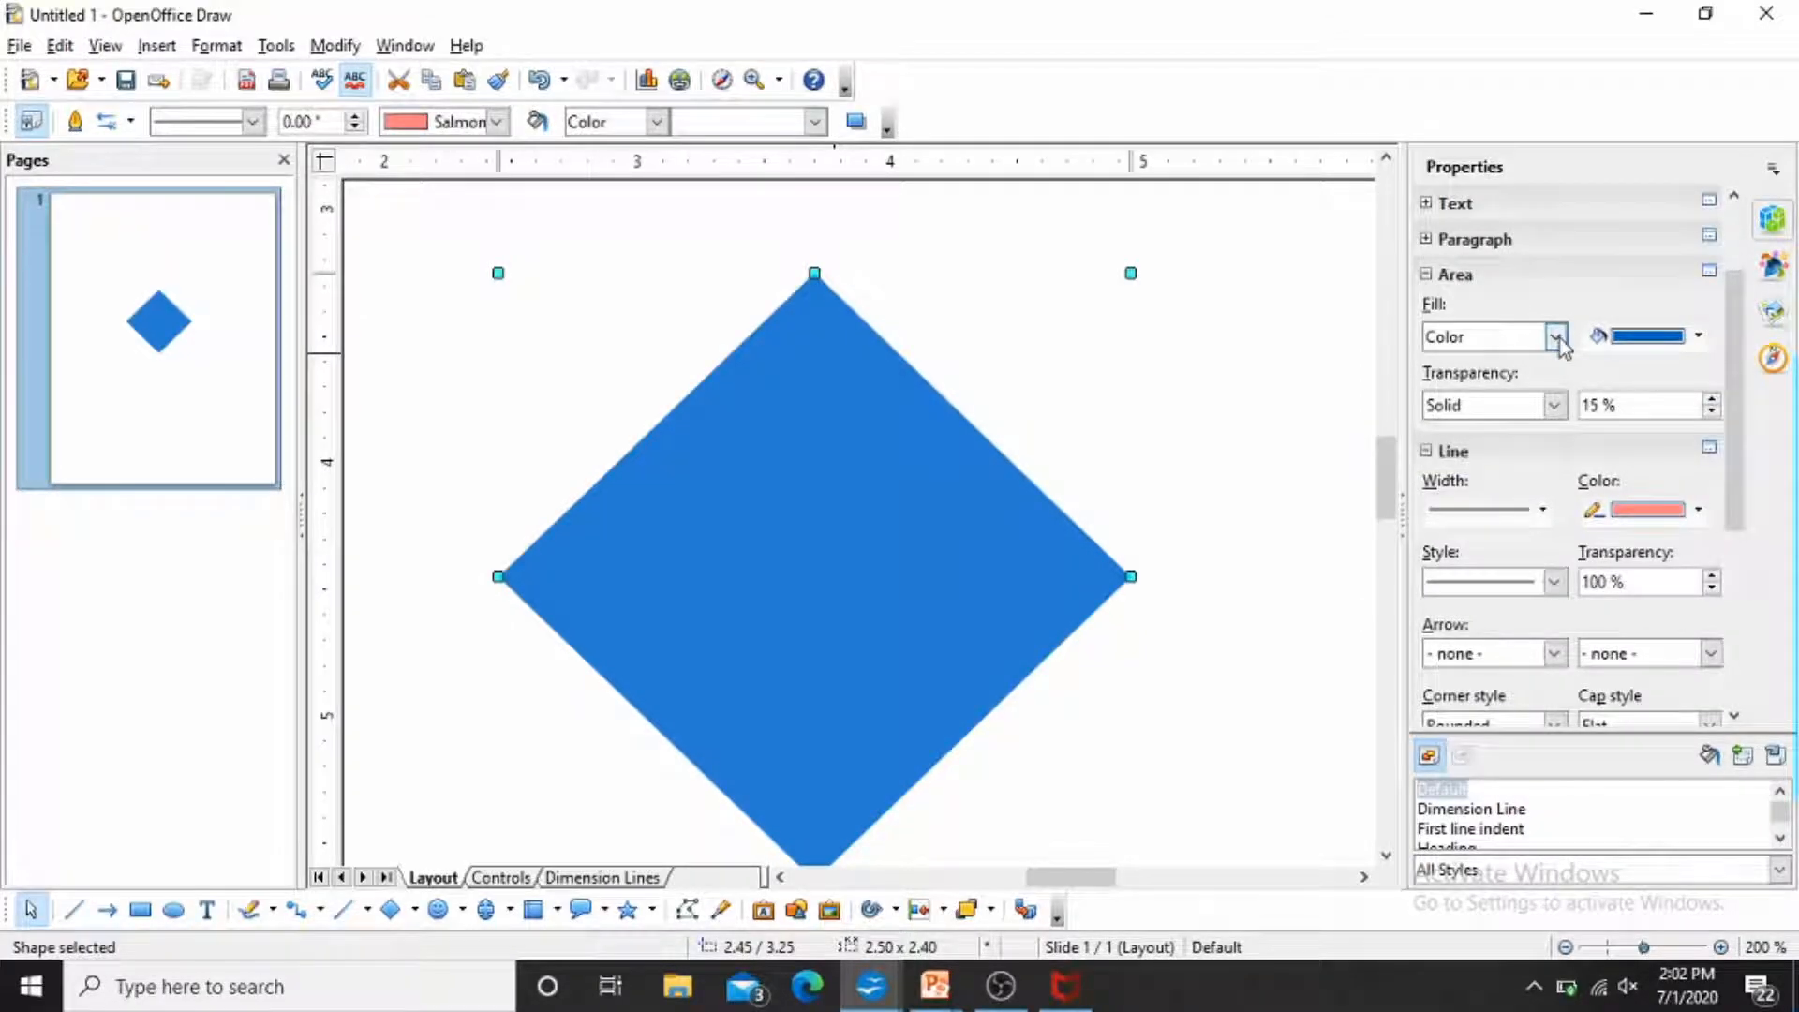
Fill the diamond with Magenta 3 and resize it from its upper-right corner to about 2.60" × 2.15".
{"action": "left_click", "coordinate": [1696, 335]}
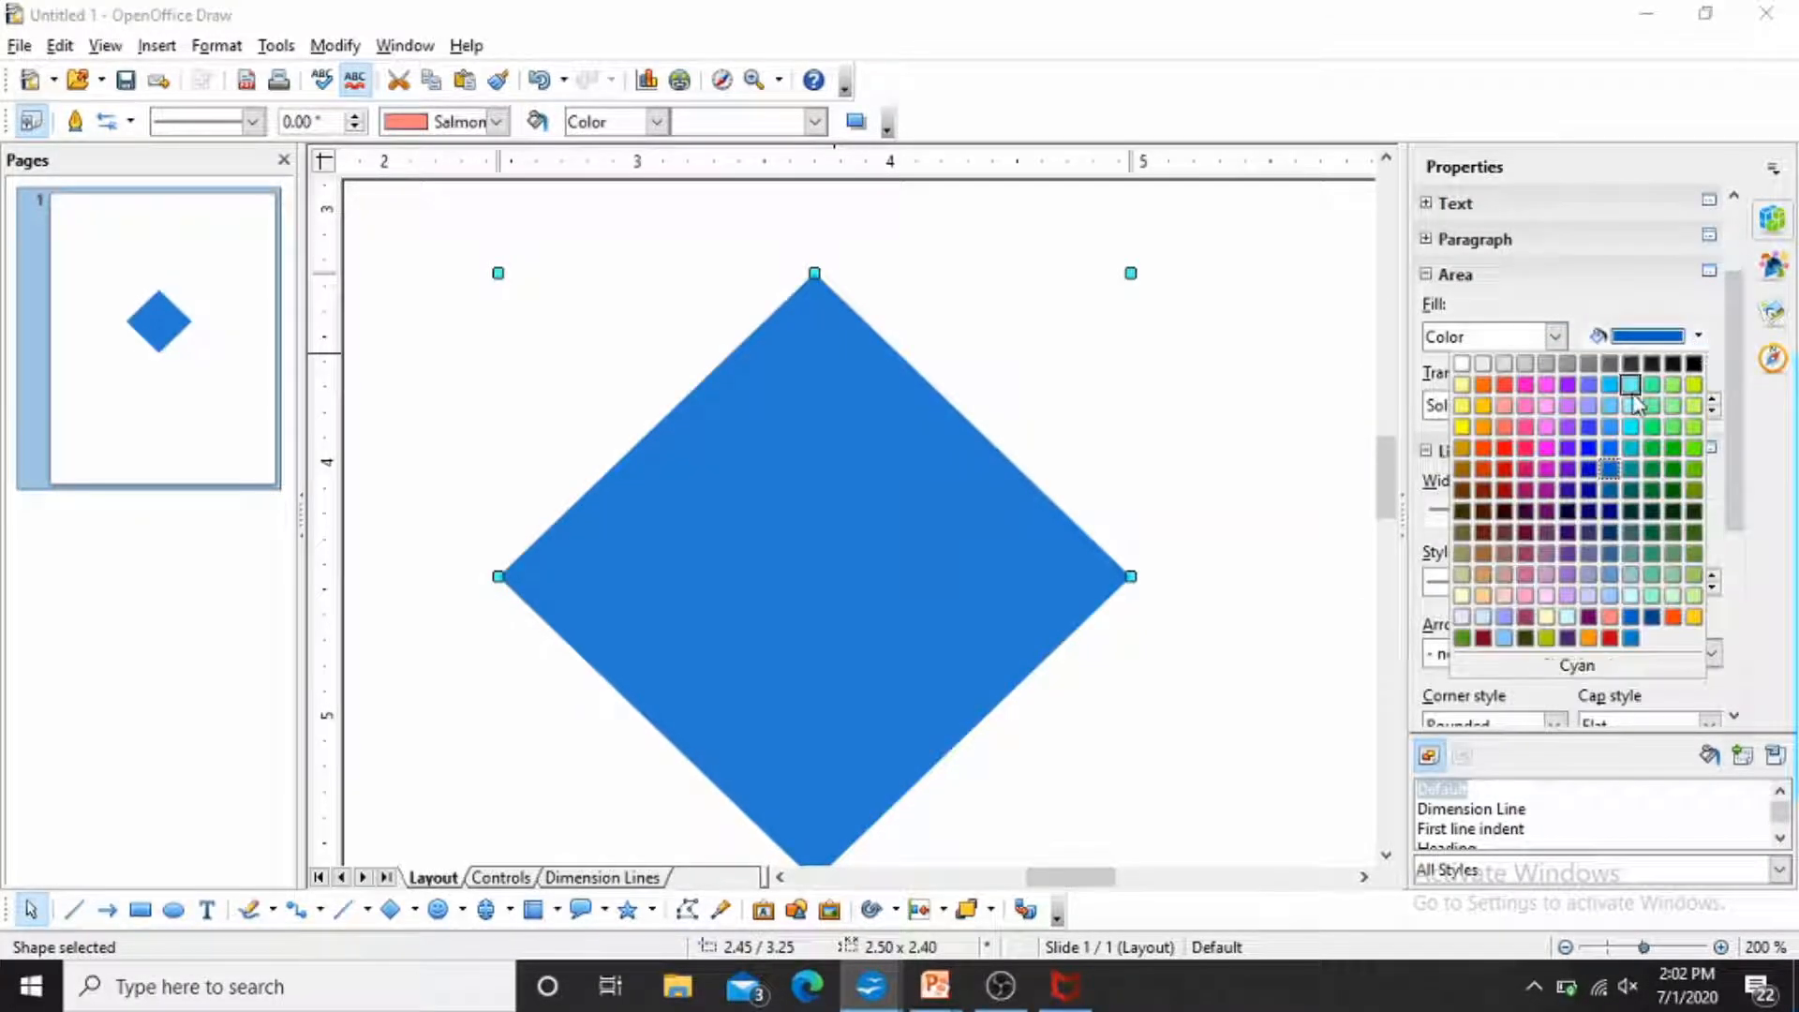
{"action": "left_click", "coordinate": [1548, 431]}
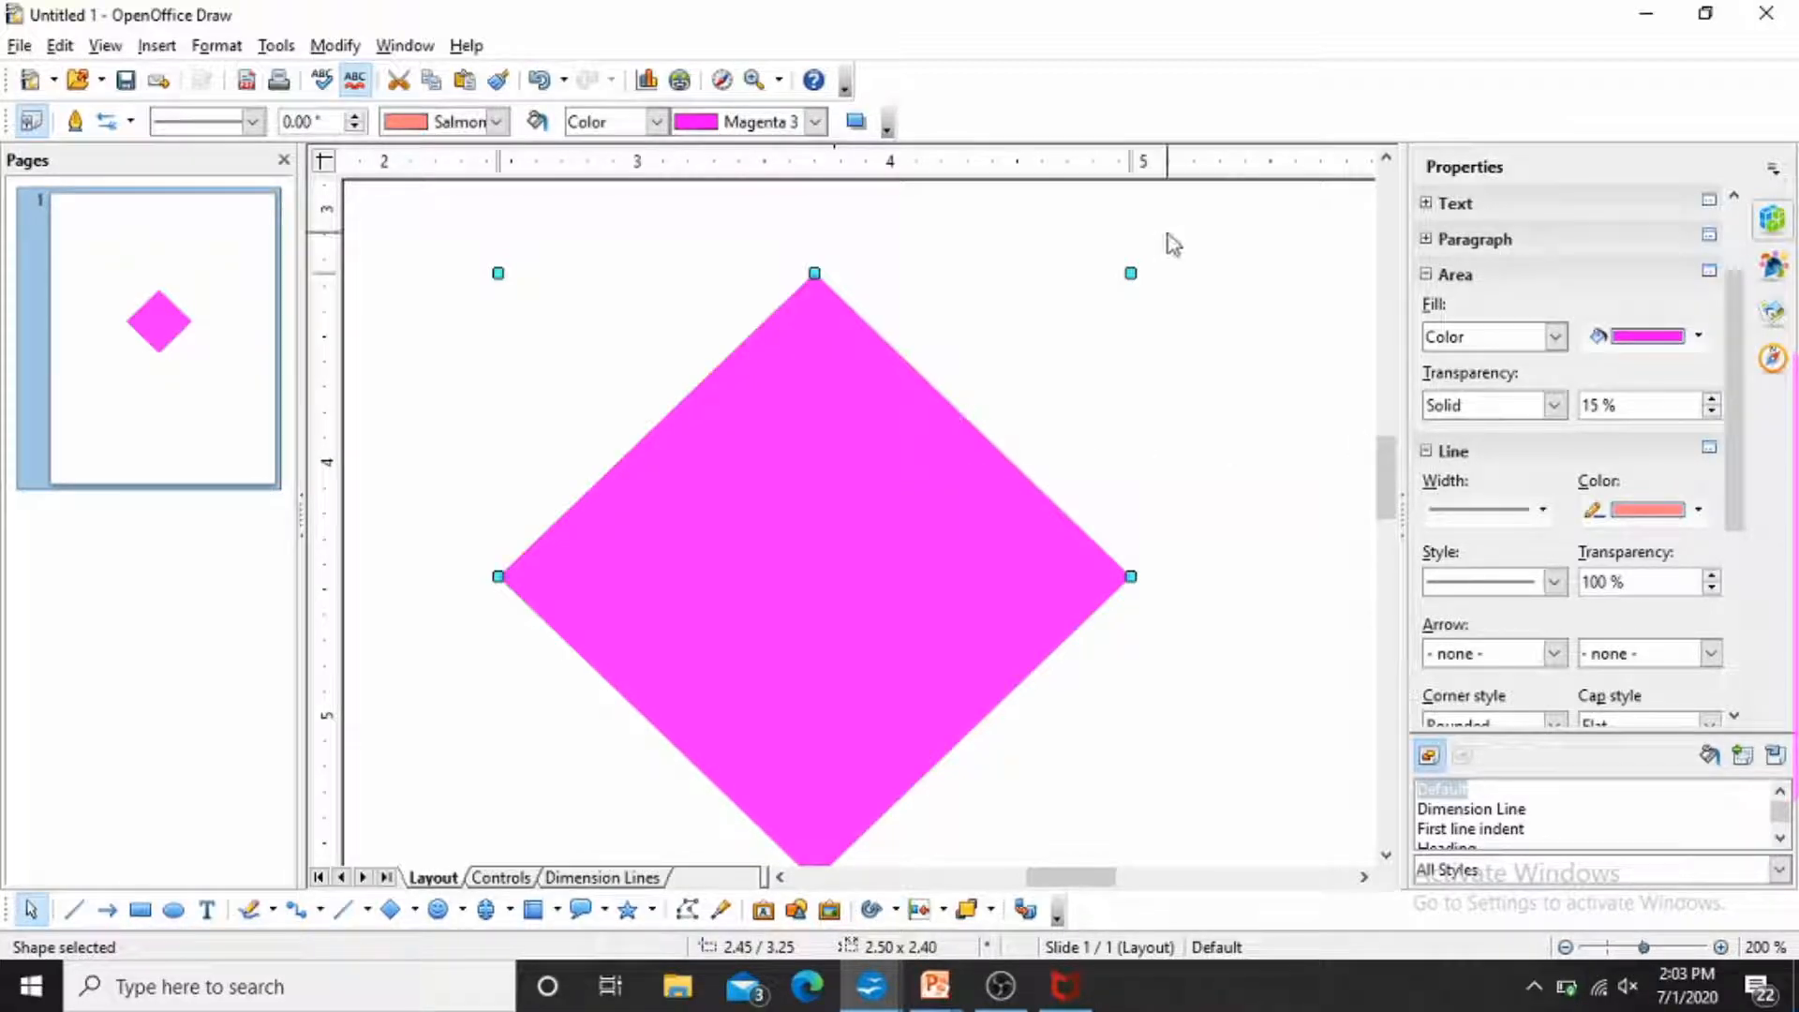
{"action": "left_click_drag", "start_coordinate": [1131, 274], "coordinate": [1156, 337]}
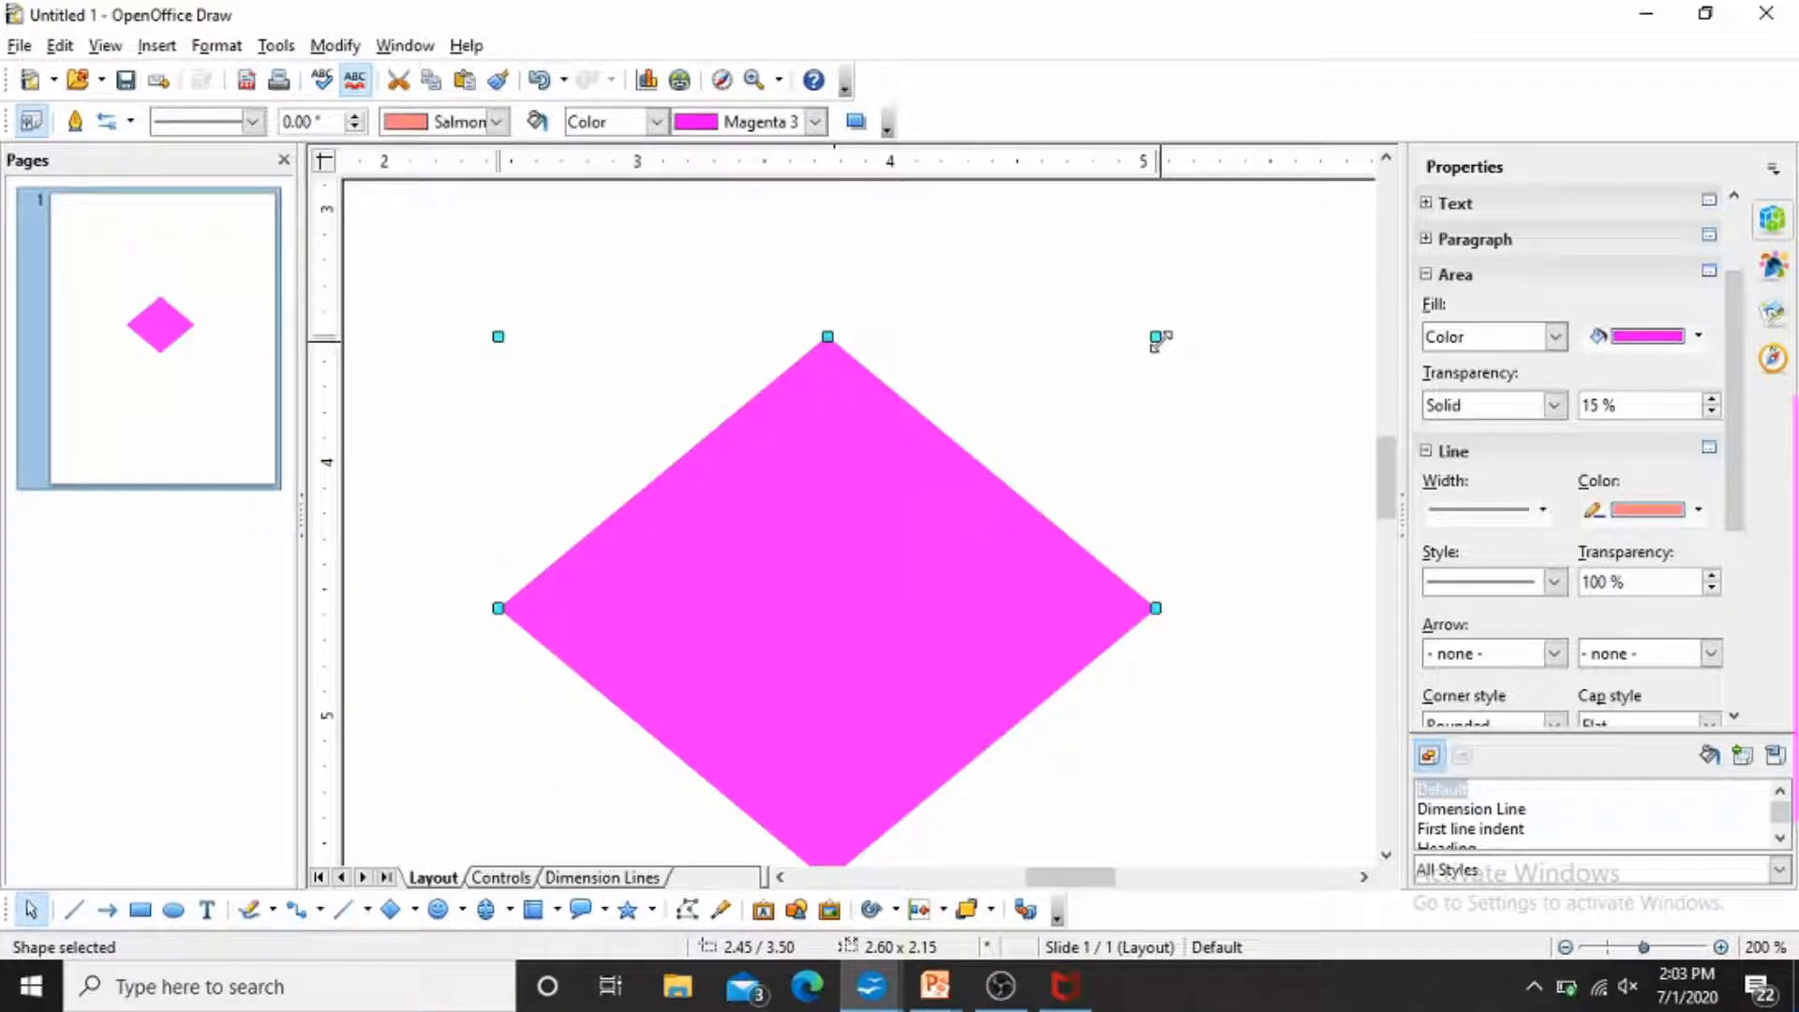
Delete the magenta diamond from the page.
{"action": "right_click", "coordinate": [899, 506]}
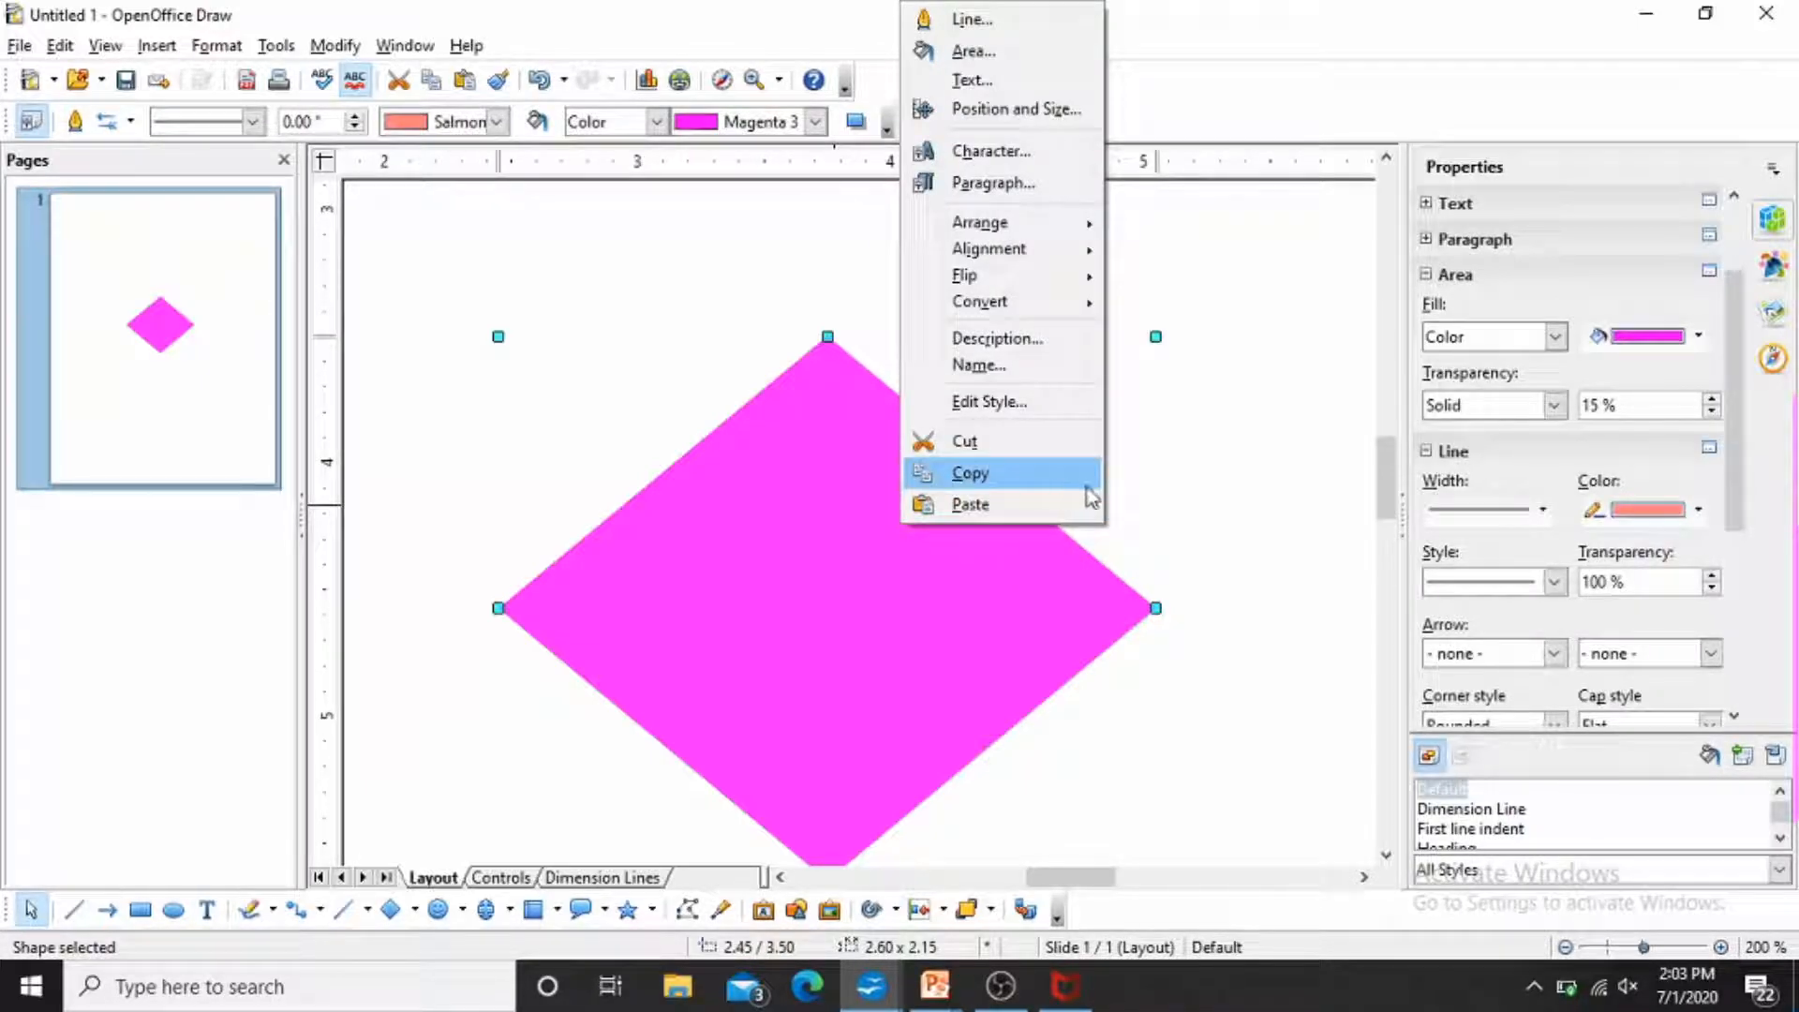
{"action": "left_click", "coordinate": [1171, 525]}
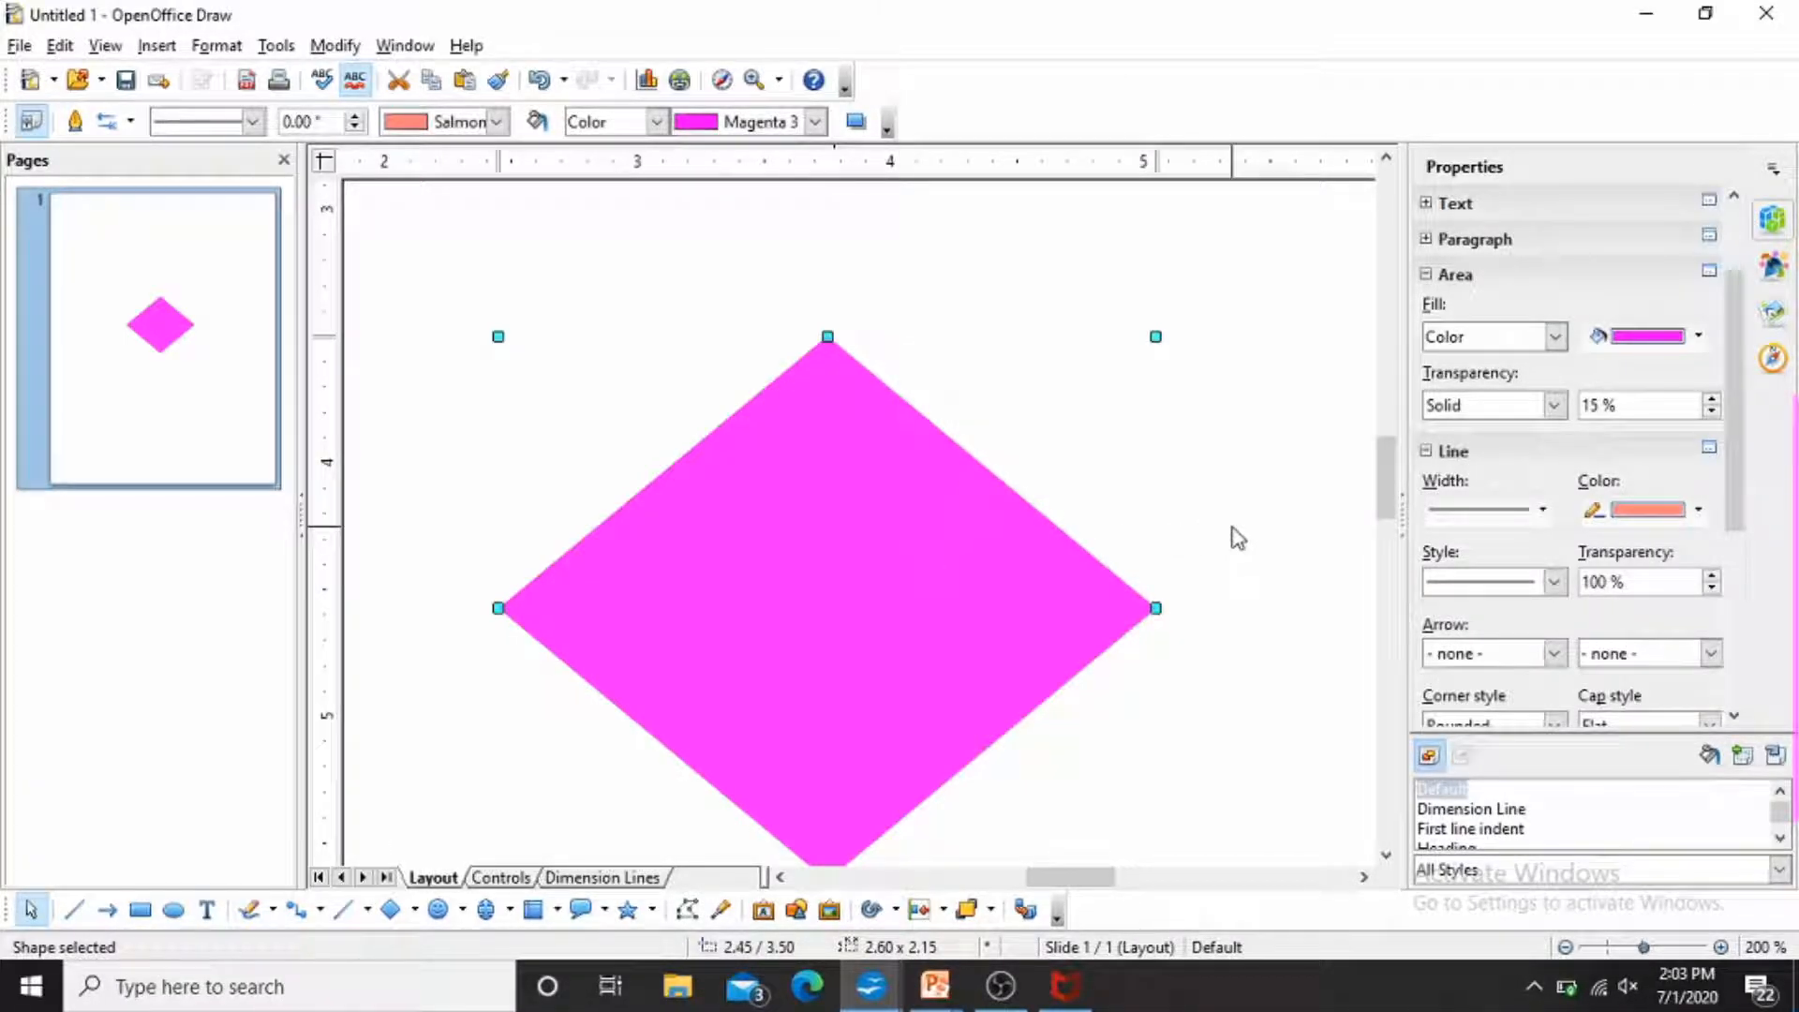
{"action": "key", "text": "Delete"}
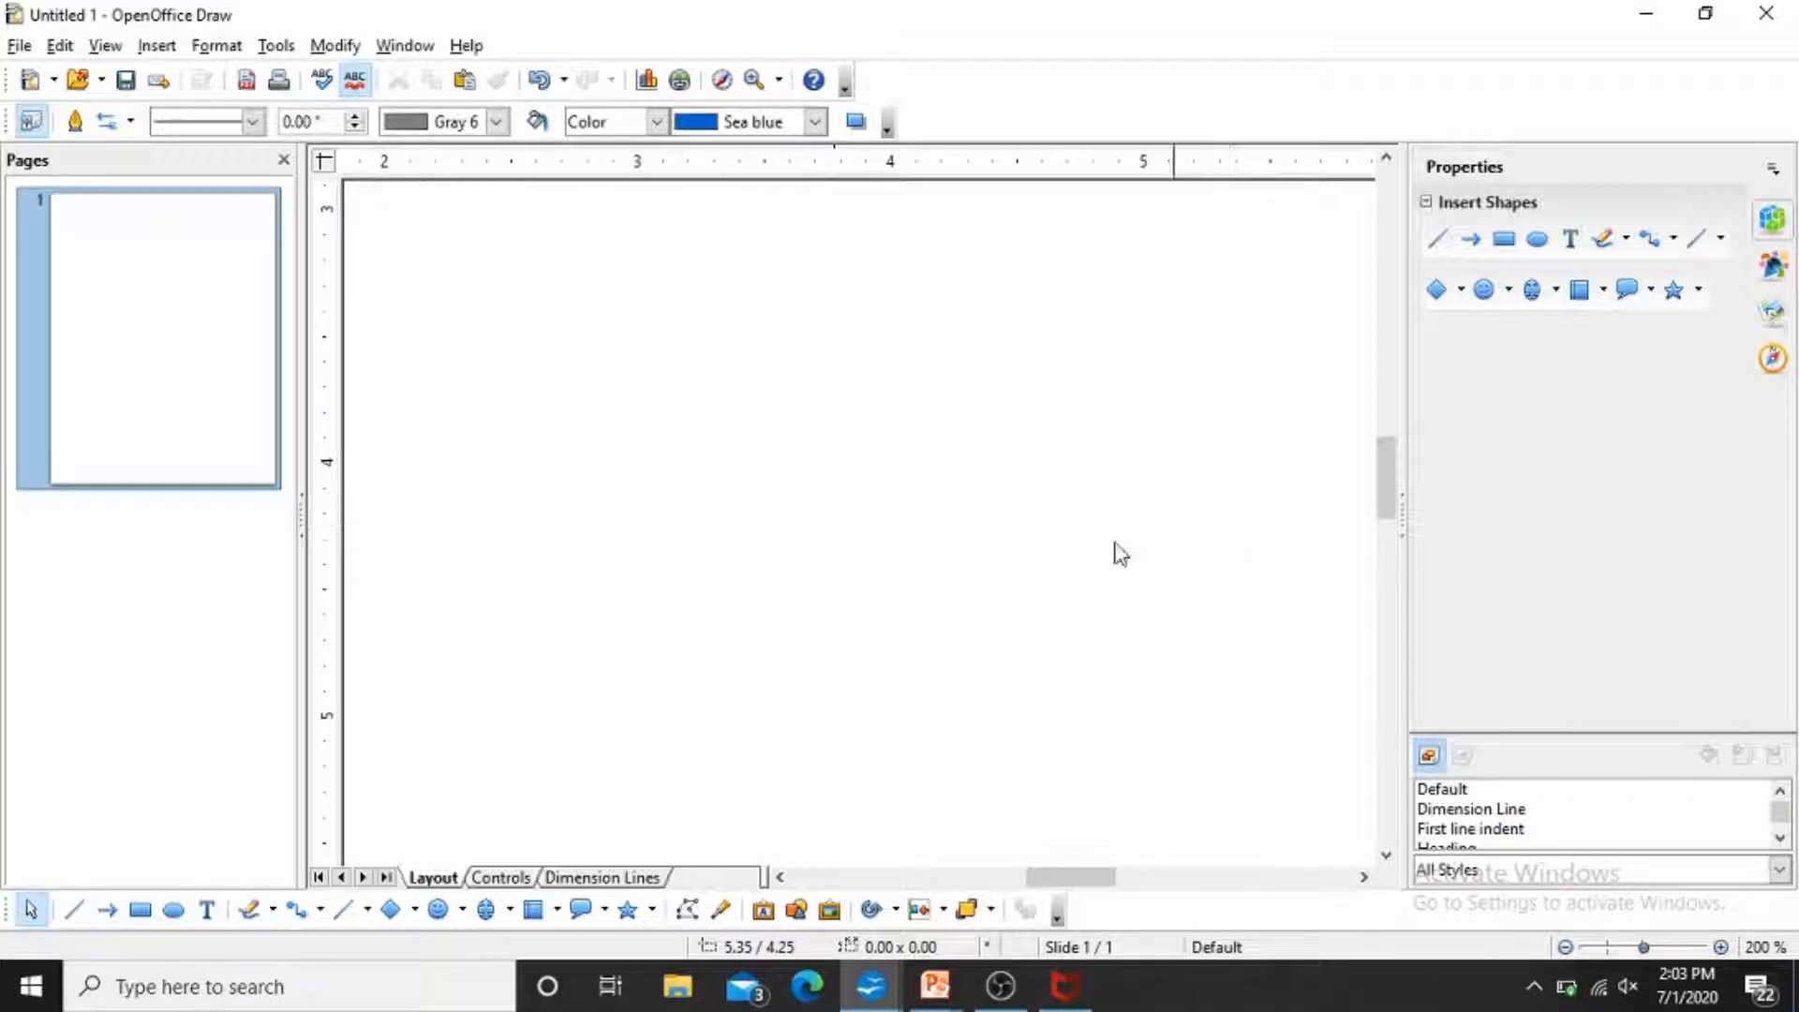
Insert the sunset picture image1.jpg from the Information Technology NSQF class X folder and move it to position 0.00 / 0.73.
{"action": "left_click", "coordinate": [155, 46]}
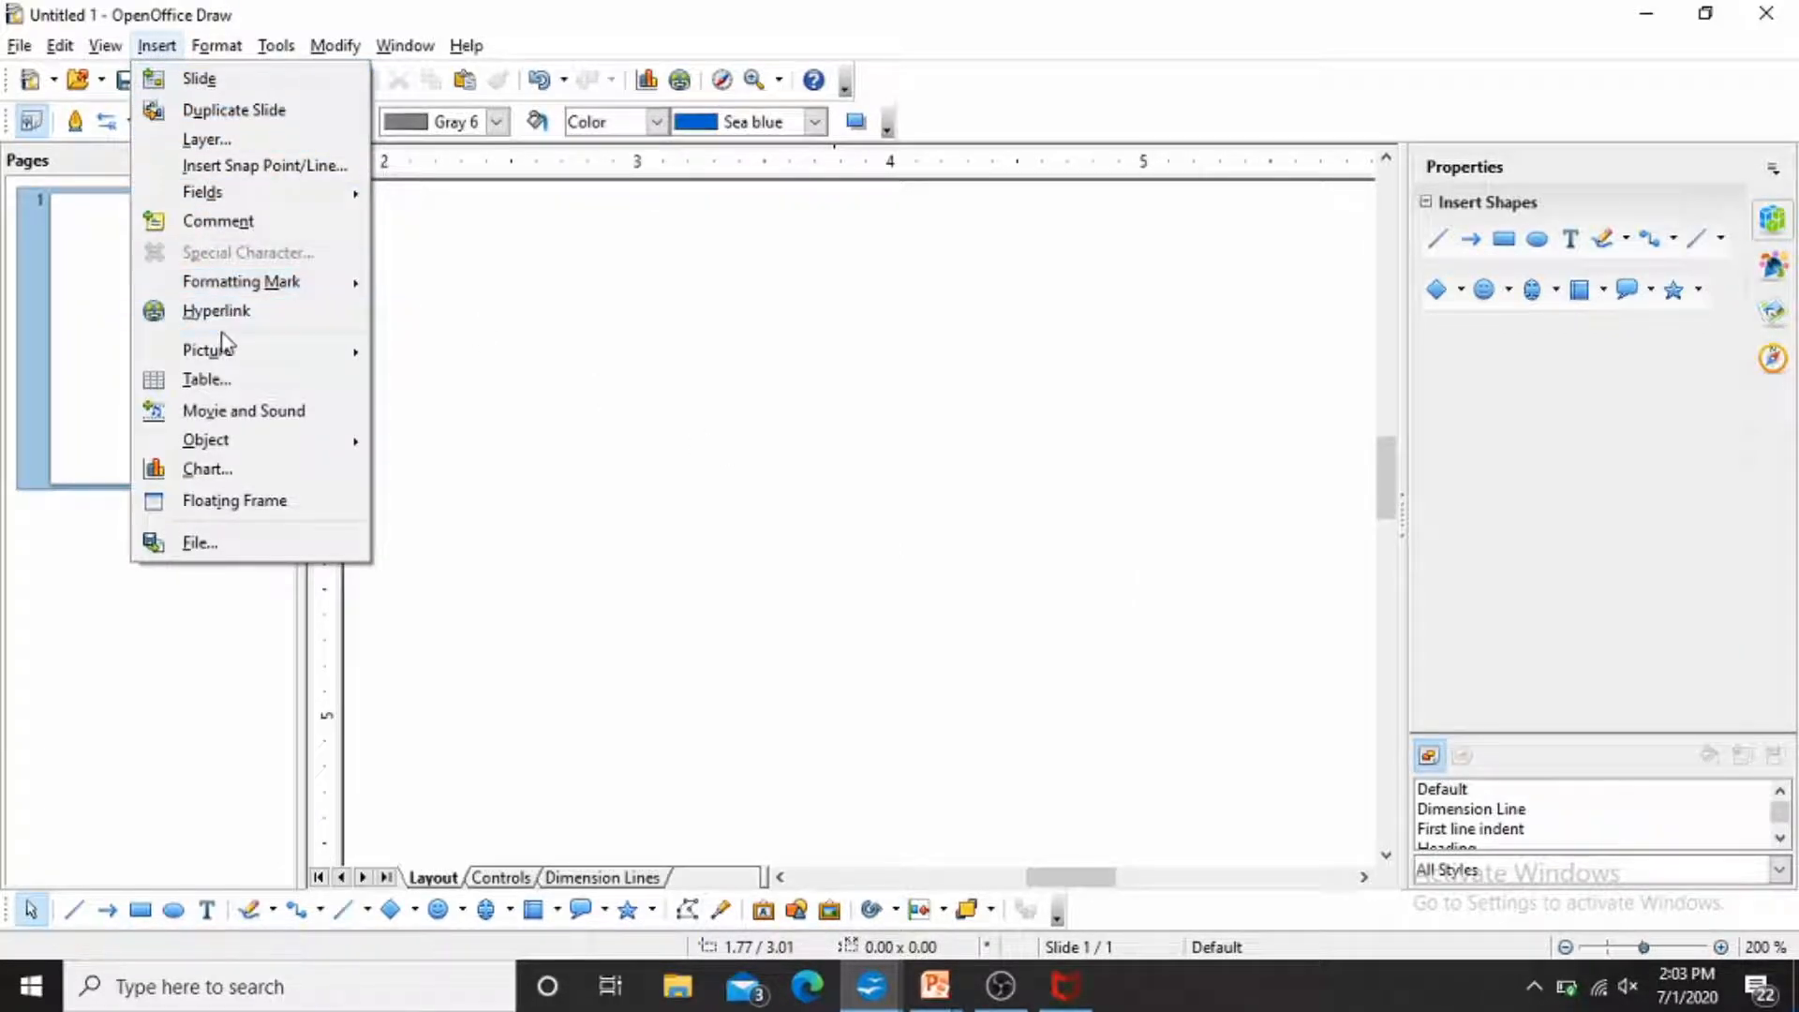
{"action": "mouse_move", "coordinate": [222, 362]}
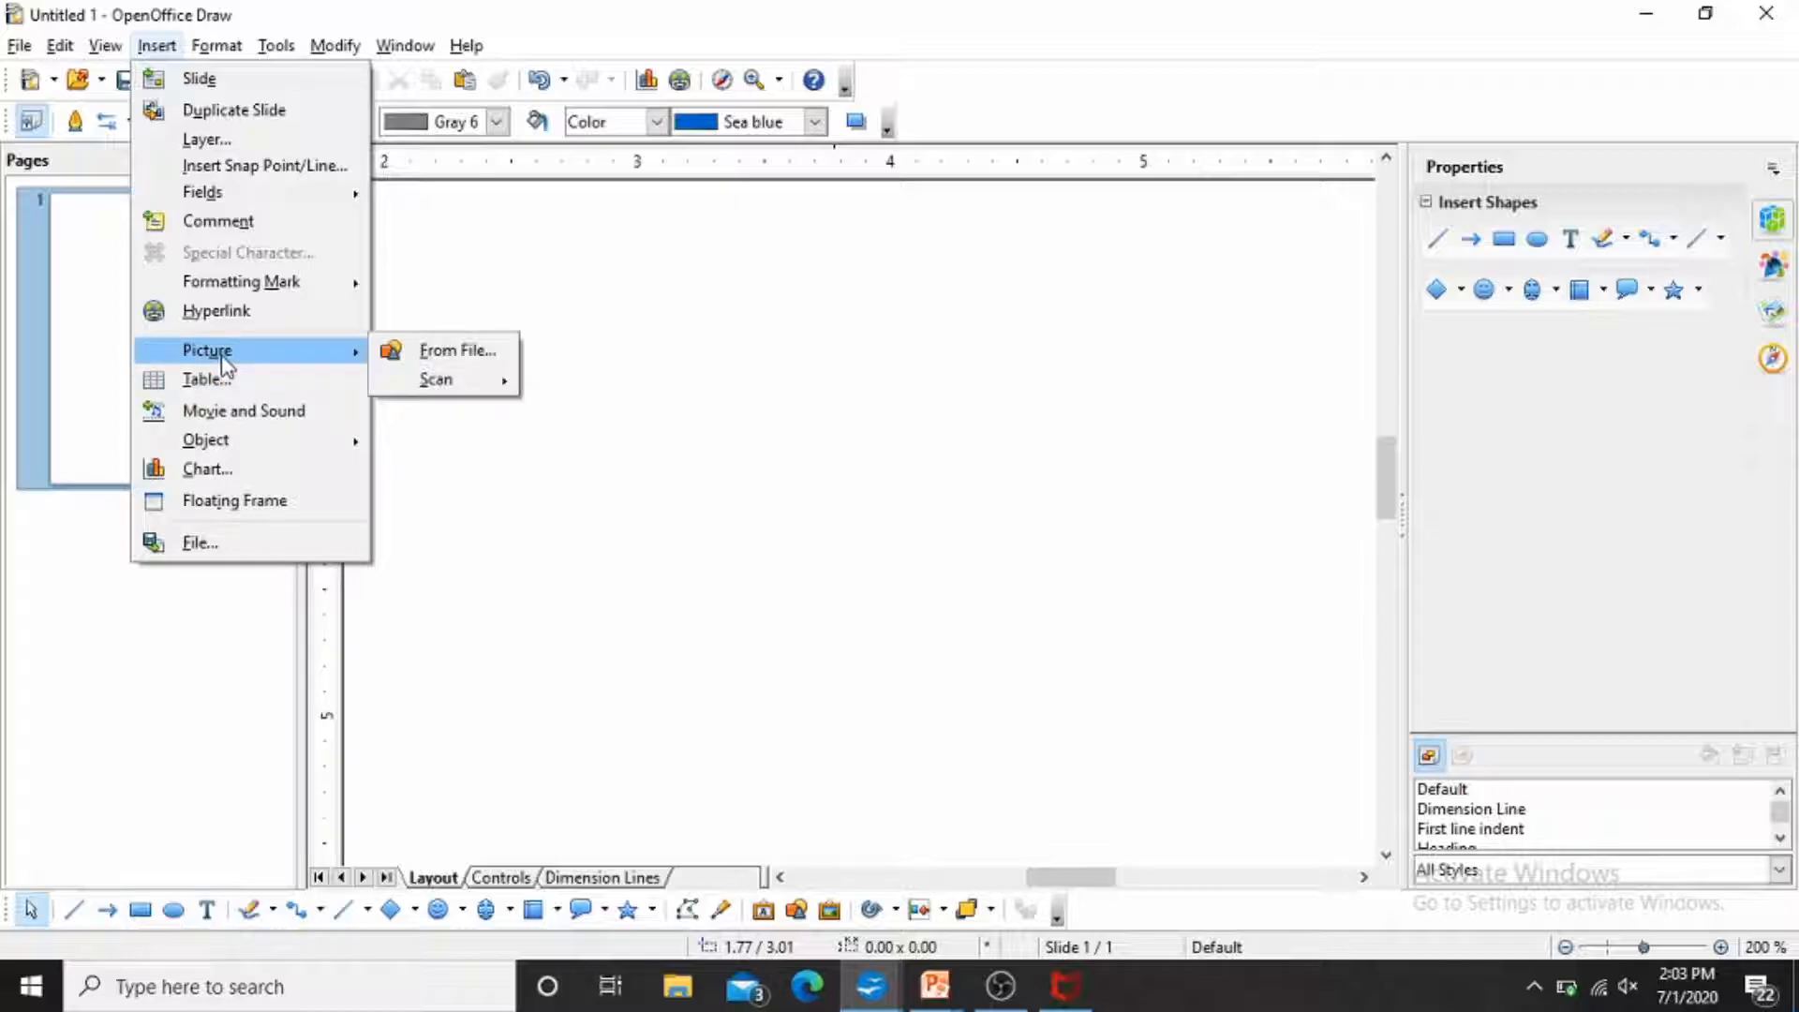
{"action": "left_click", "coordinate": [454, 351]}
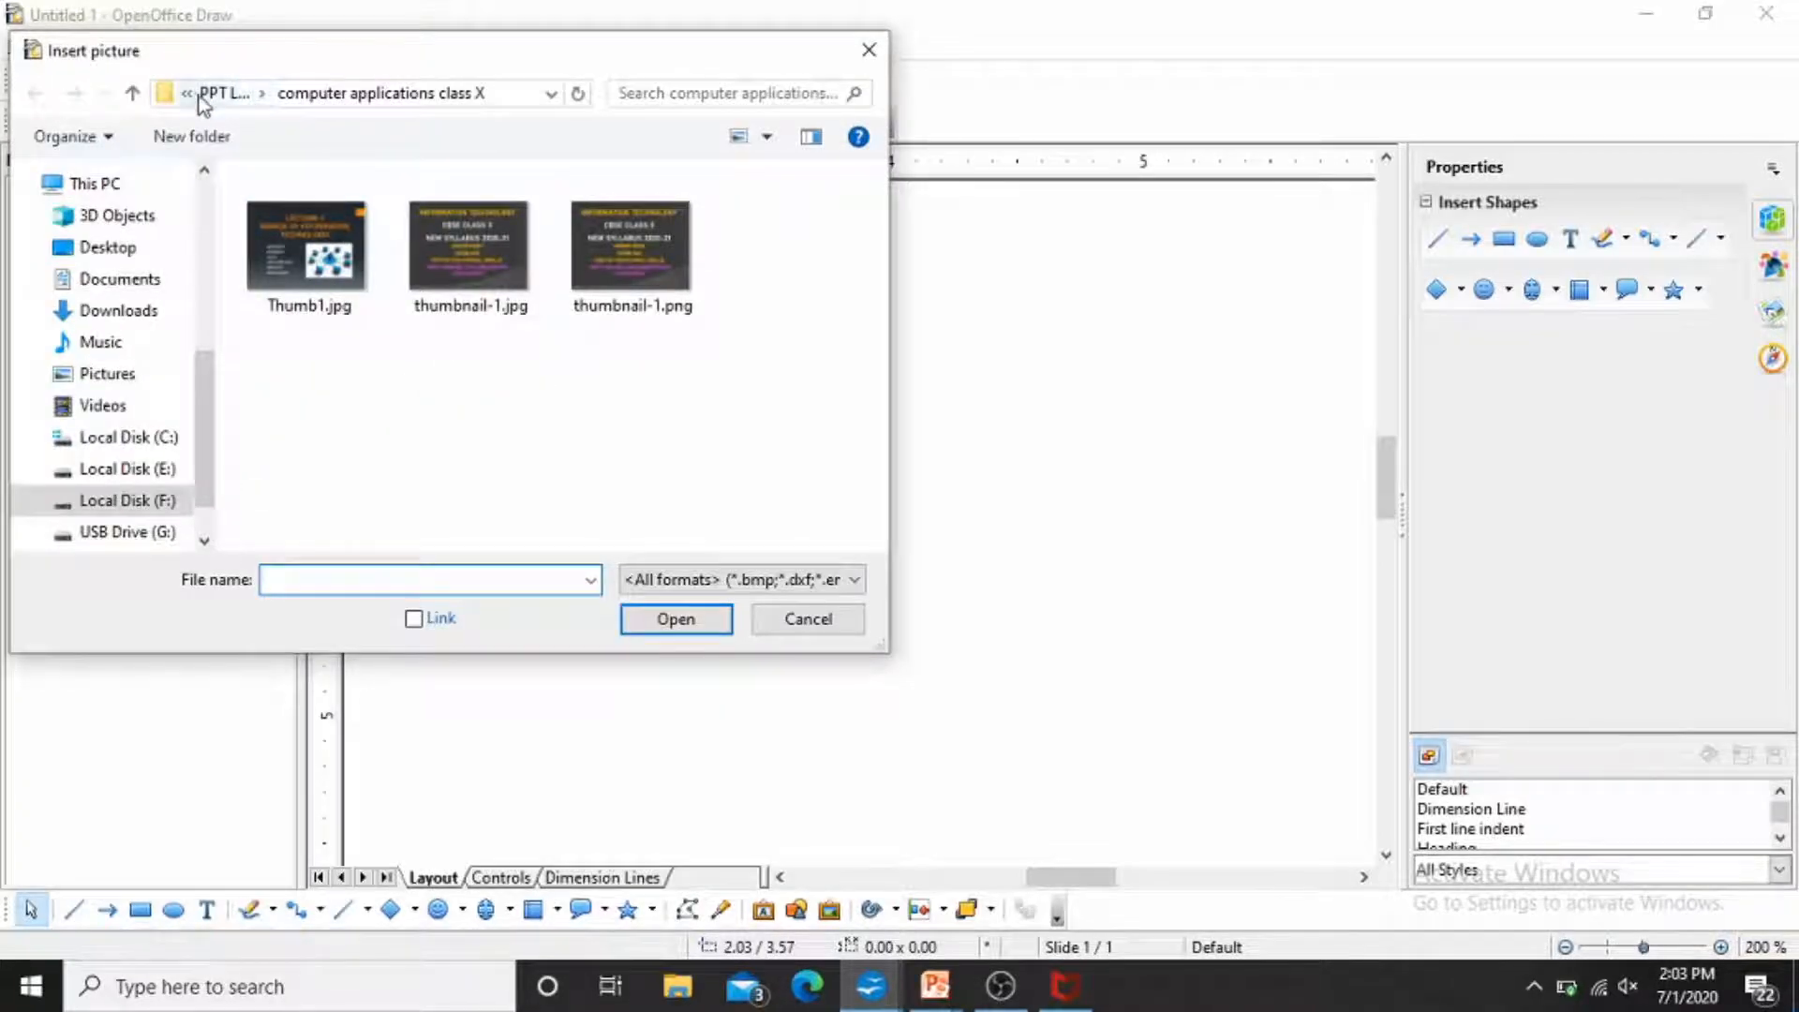
{"action": "left_click", "coordinate": [227, 93]}
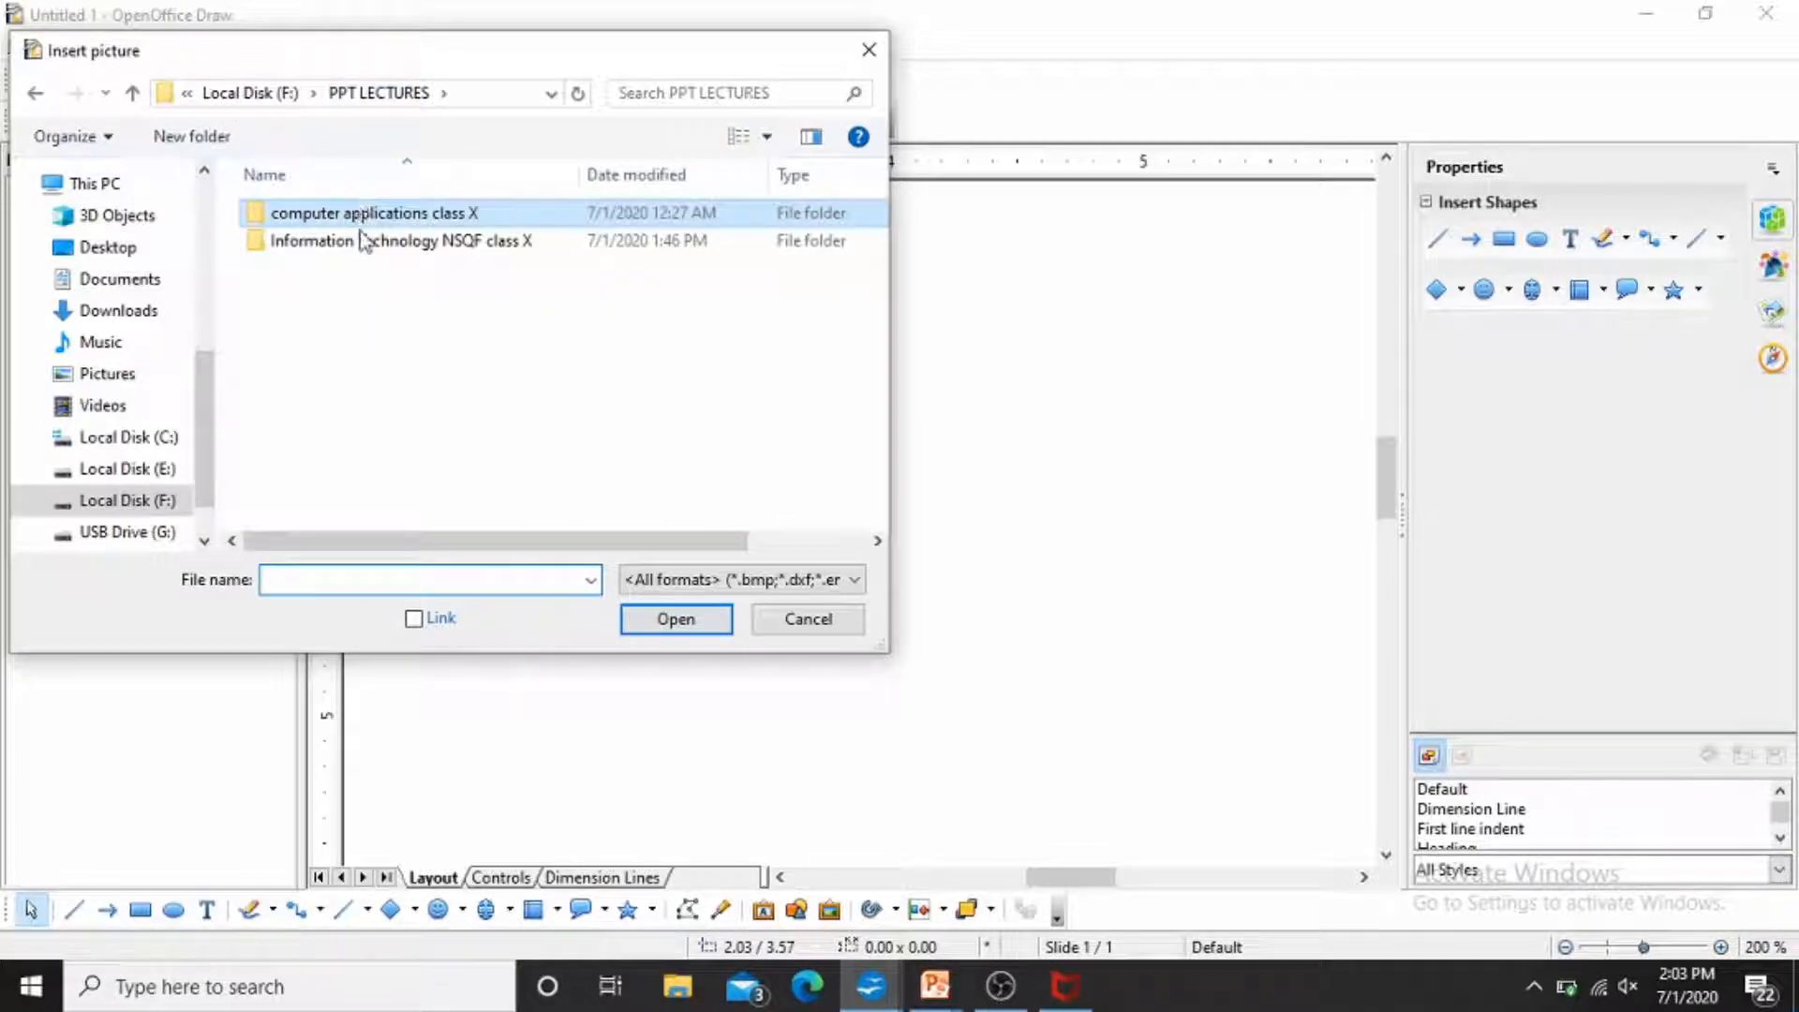
{"action": "double_click", "coordinate": [365, 246]}
{"action": "left_click", "coordinate": [440, 303]}
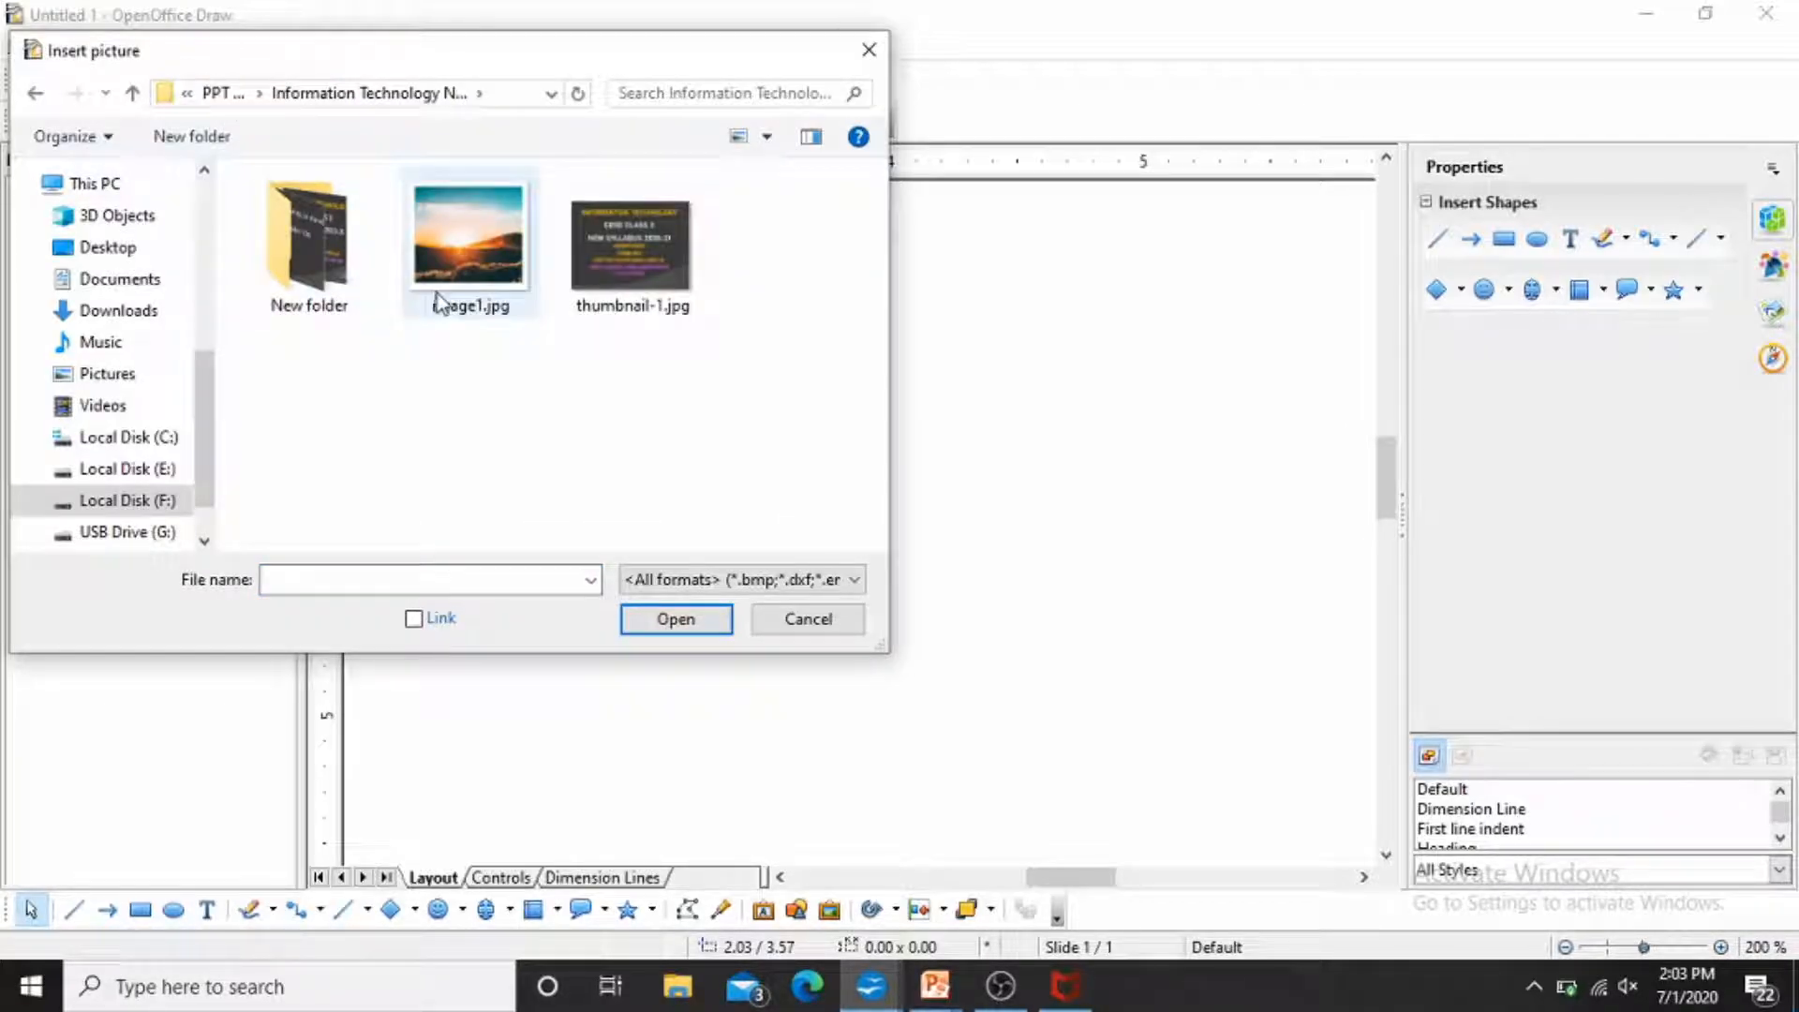
{"action": "double_click", "coordinate": [437, 302]}
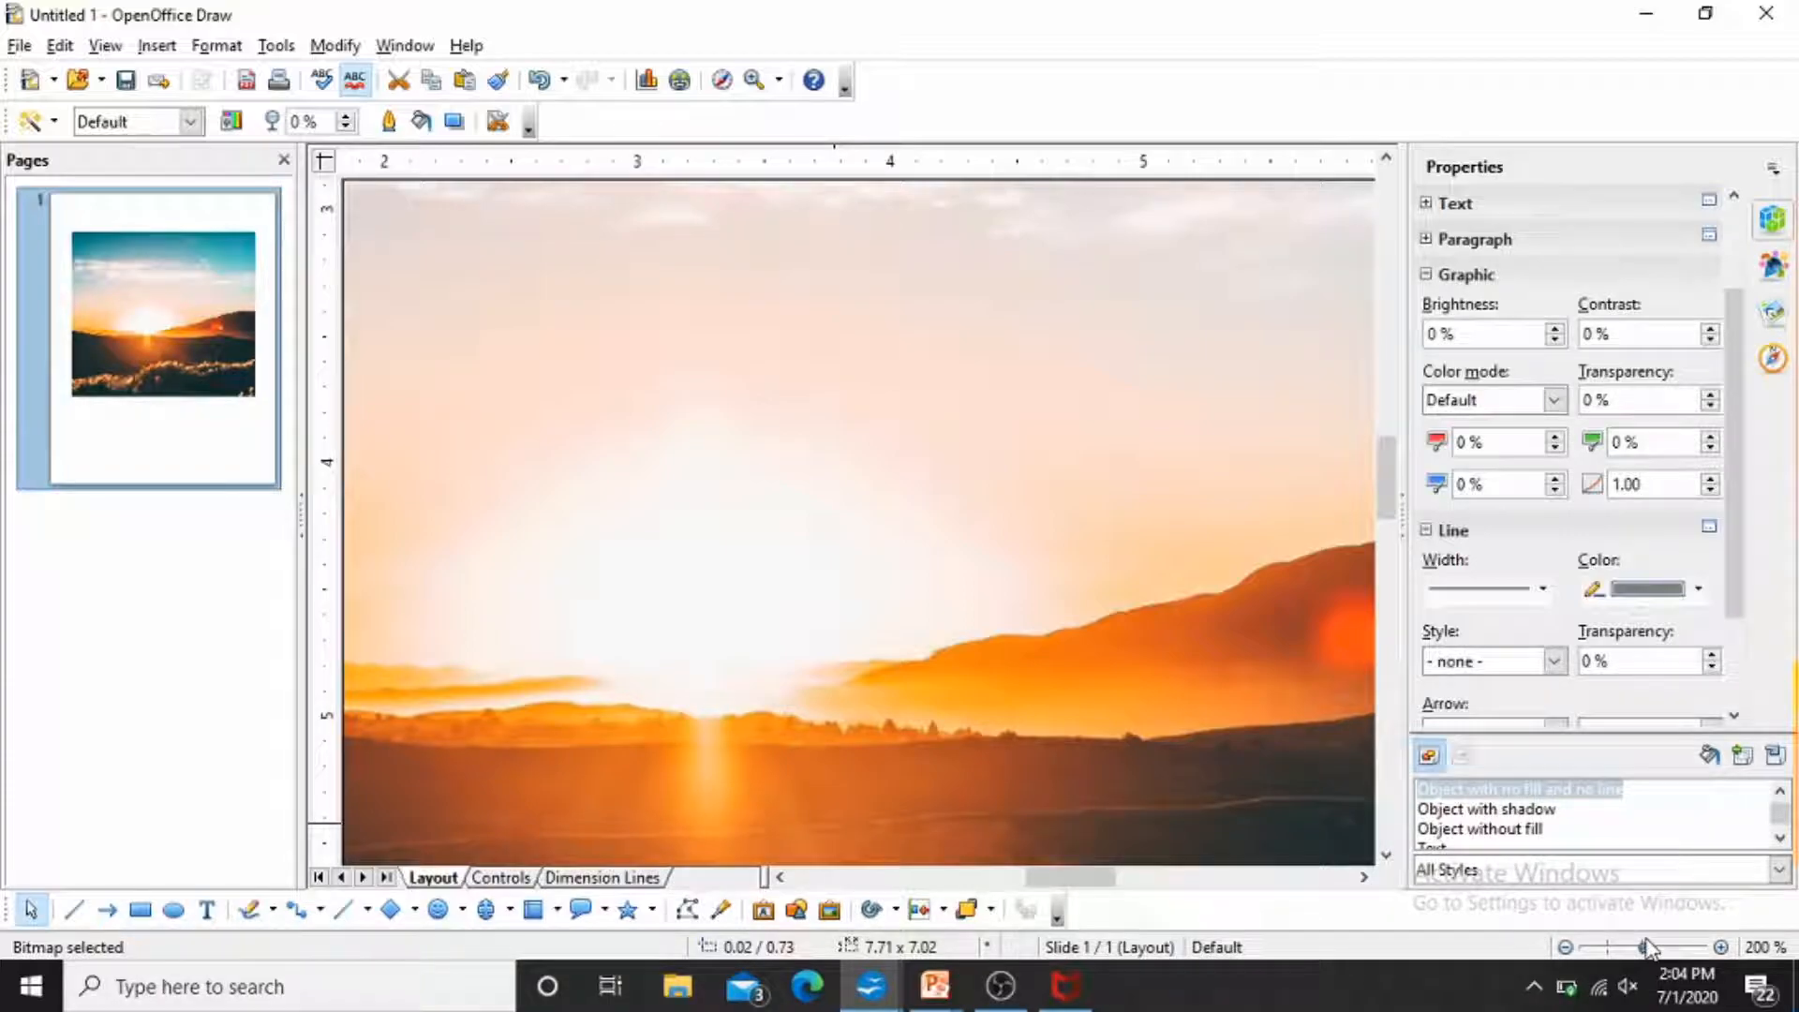
{"action": "left_click_drag", "start_coordinate": [1645, 947], "coordinate": [1622, 949]}
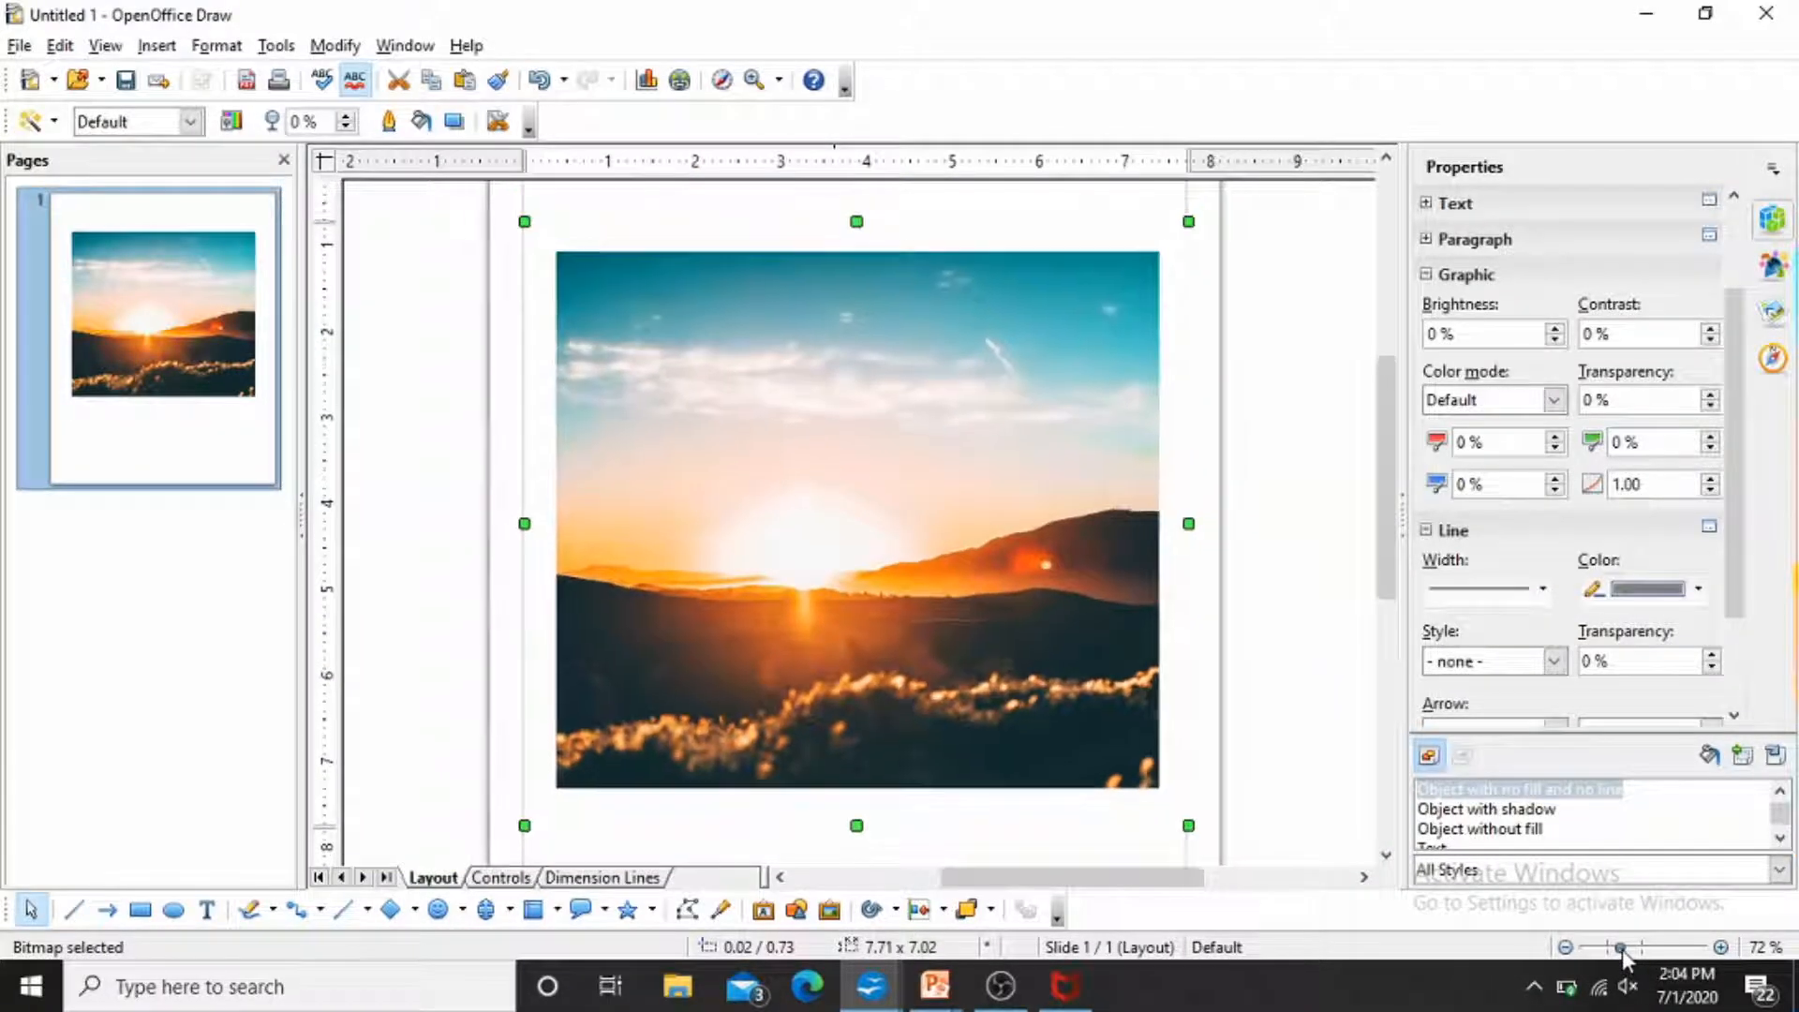
{"action": "left_click_drag", "start_coordinate": [971, 678], "coordinate": [912, 594]}
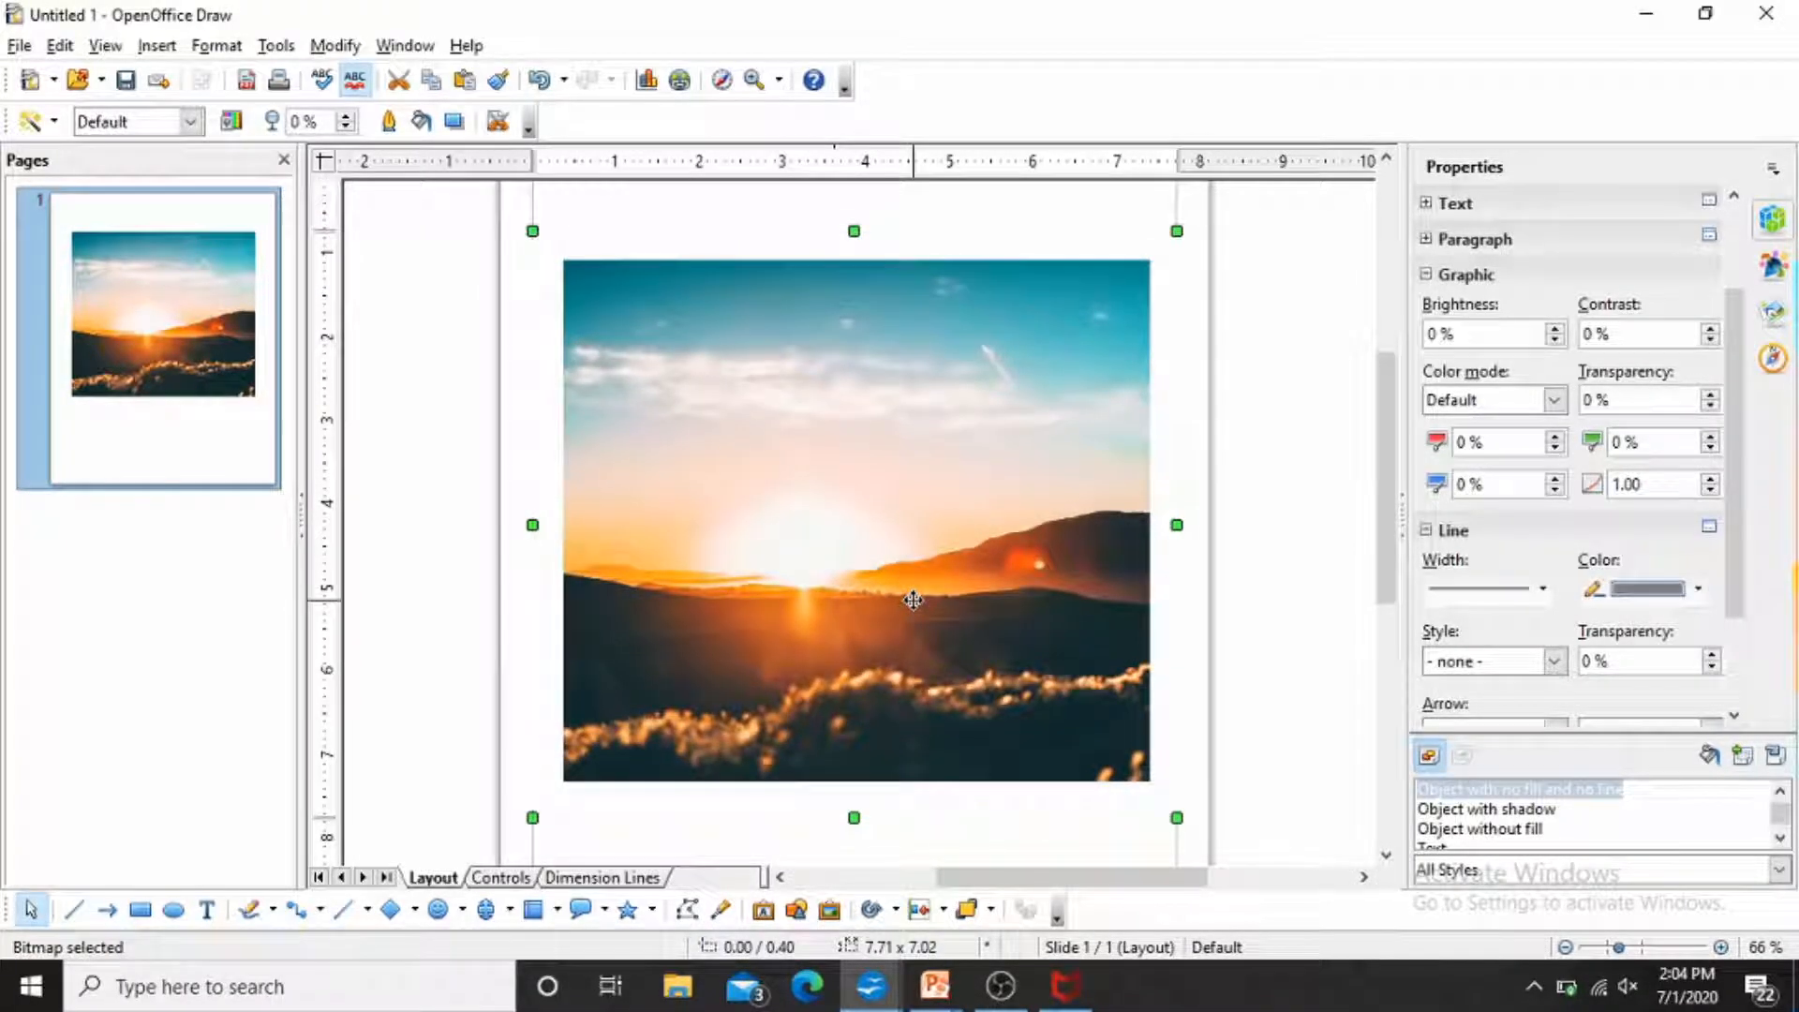
Start cropping the sunset picture with its image size kept, setting the left and right crop to 1.14" each.
{"action": "right_click", "coordinate": [907, 538]}
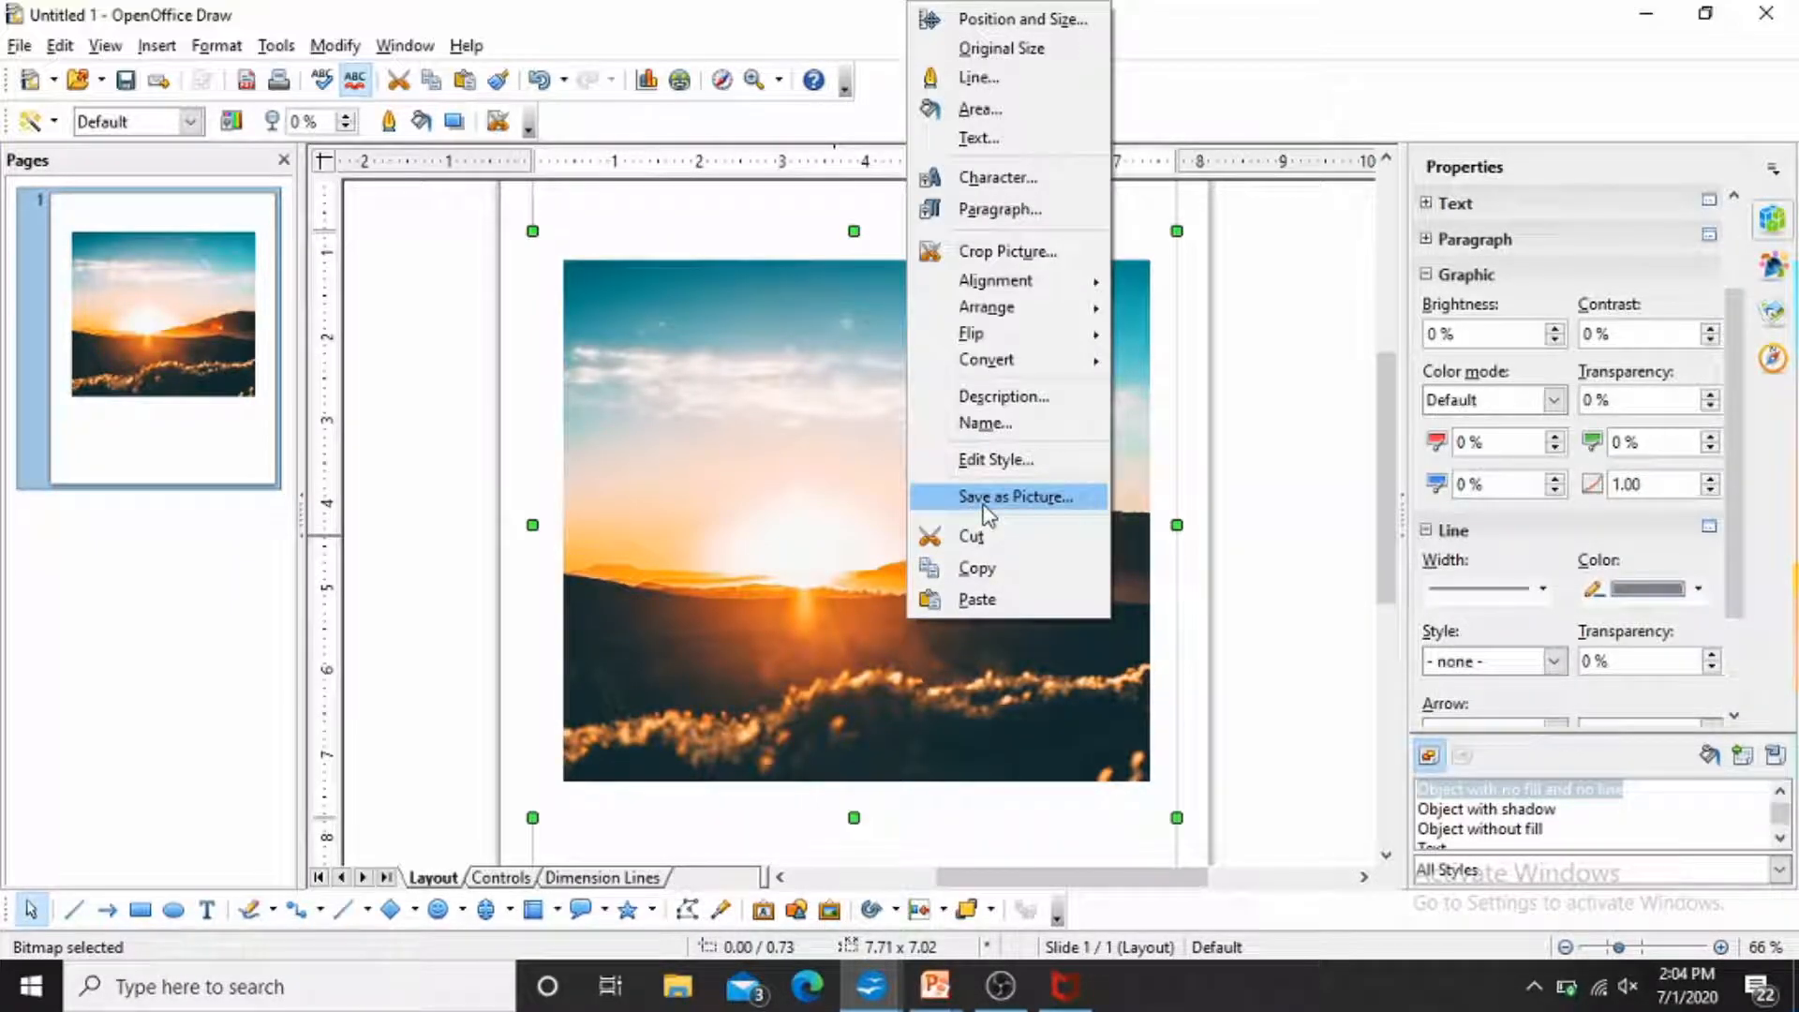
{"action": "left_click", "coordinate": [1007, 253]}
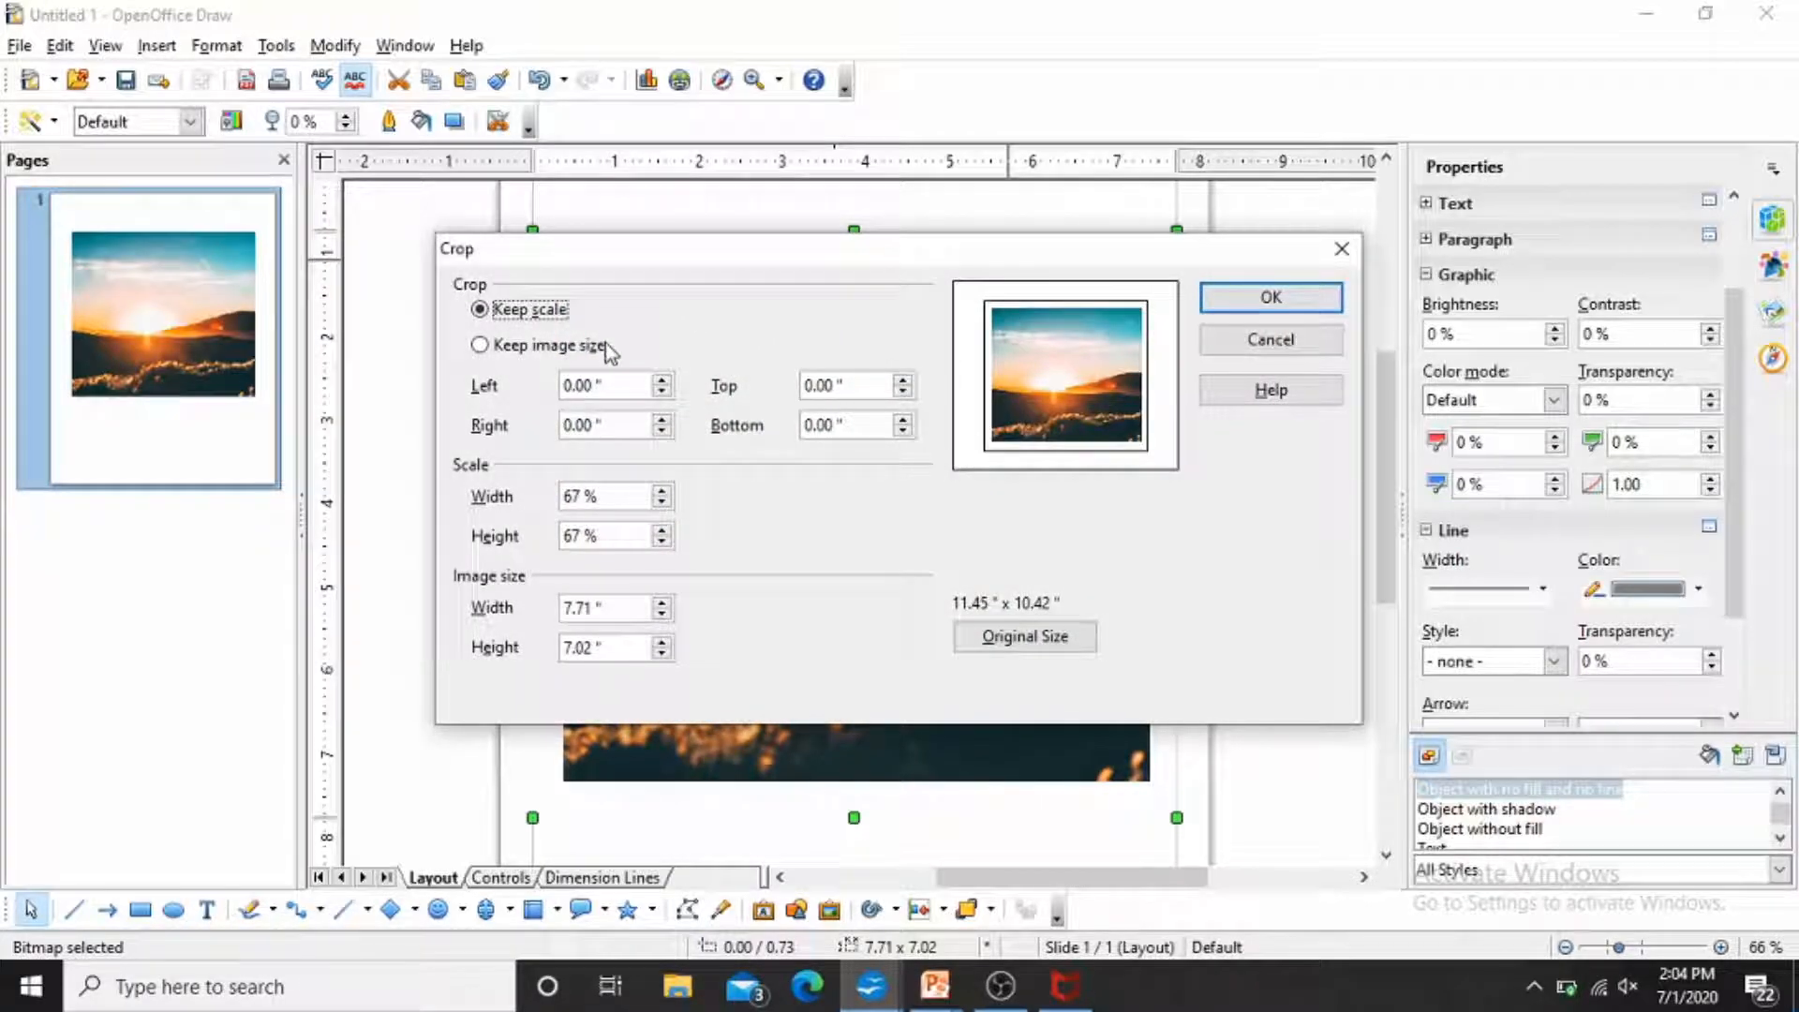
{"action": "left_click", "coordinate": [481, 347]}
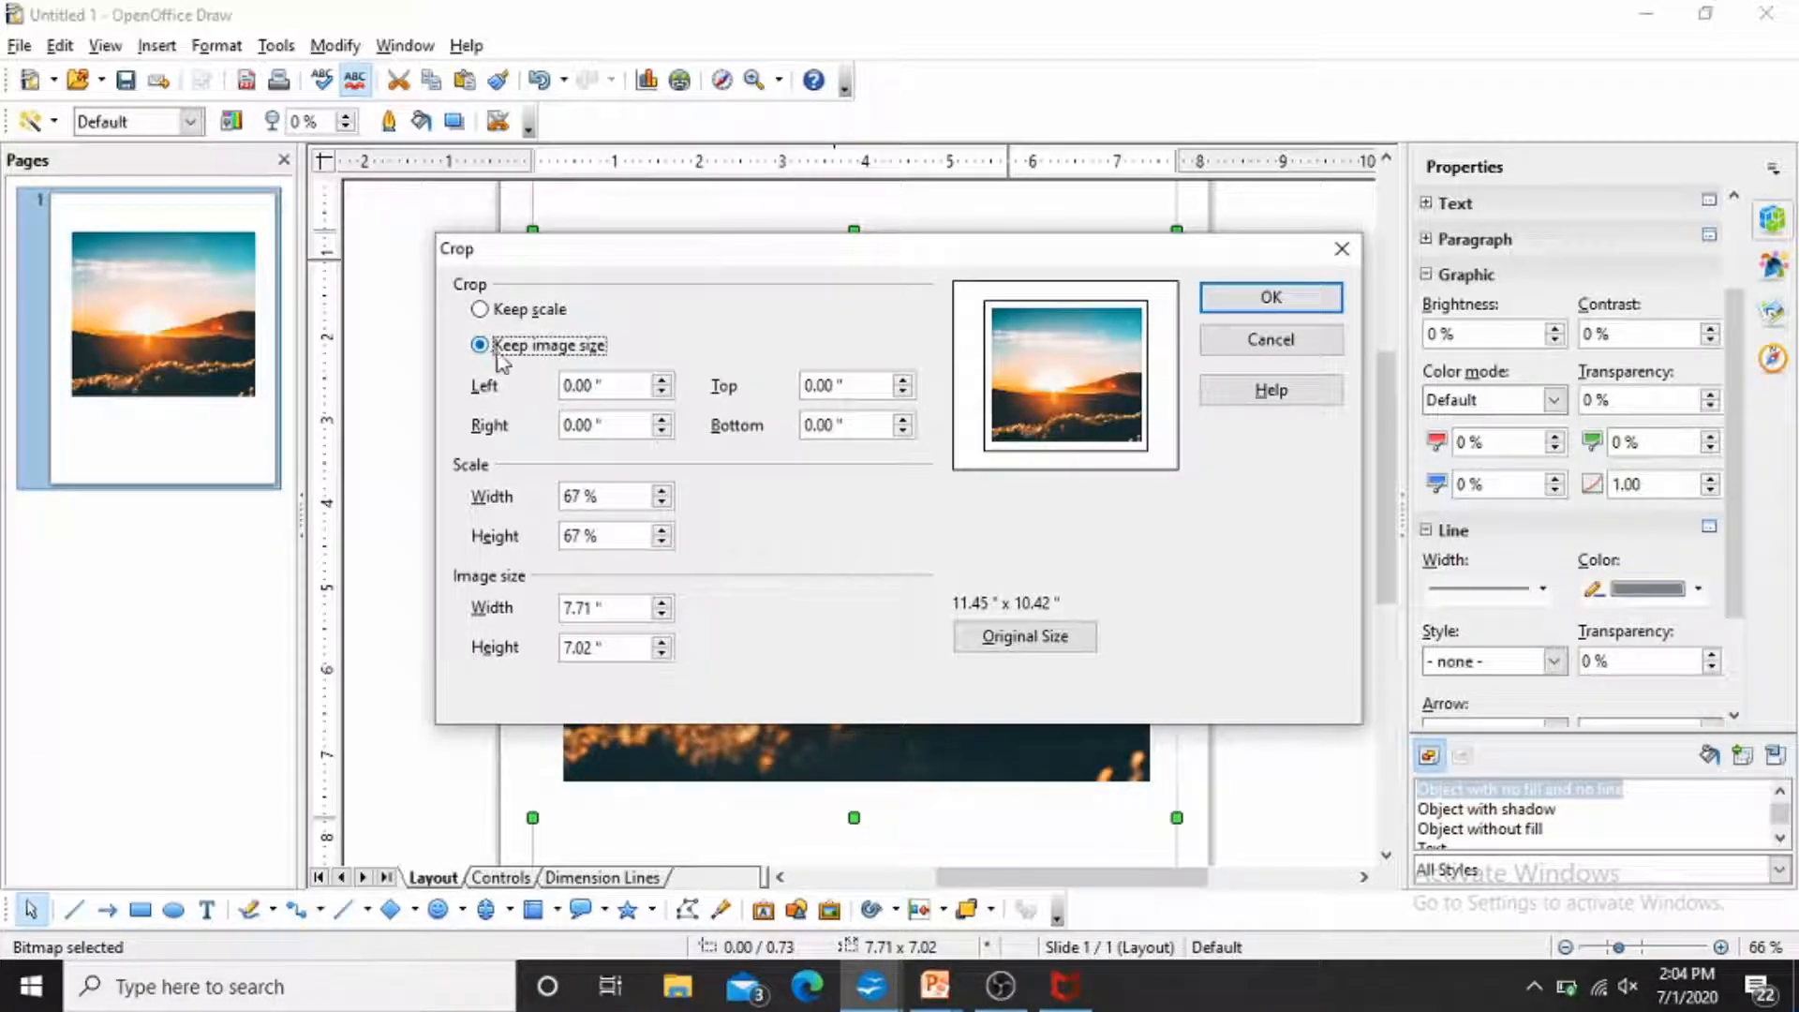
{"action": "left_click", "coordinate": [664, 380]}
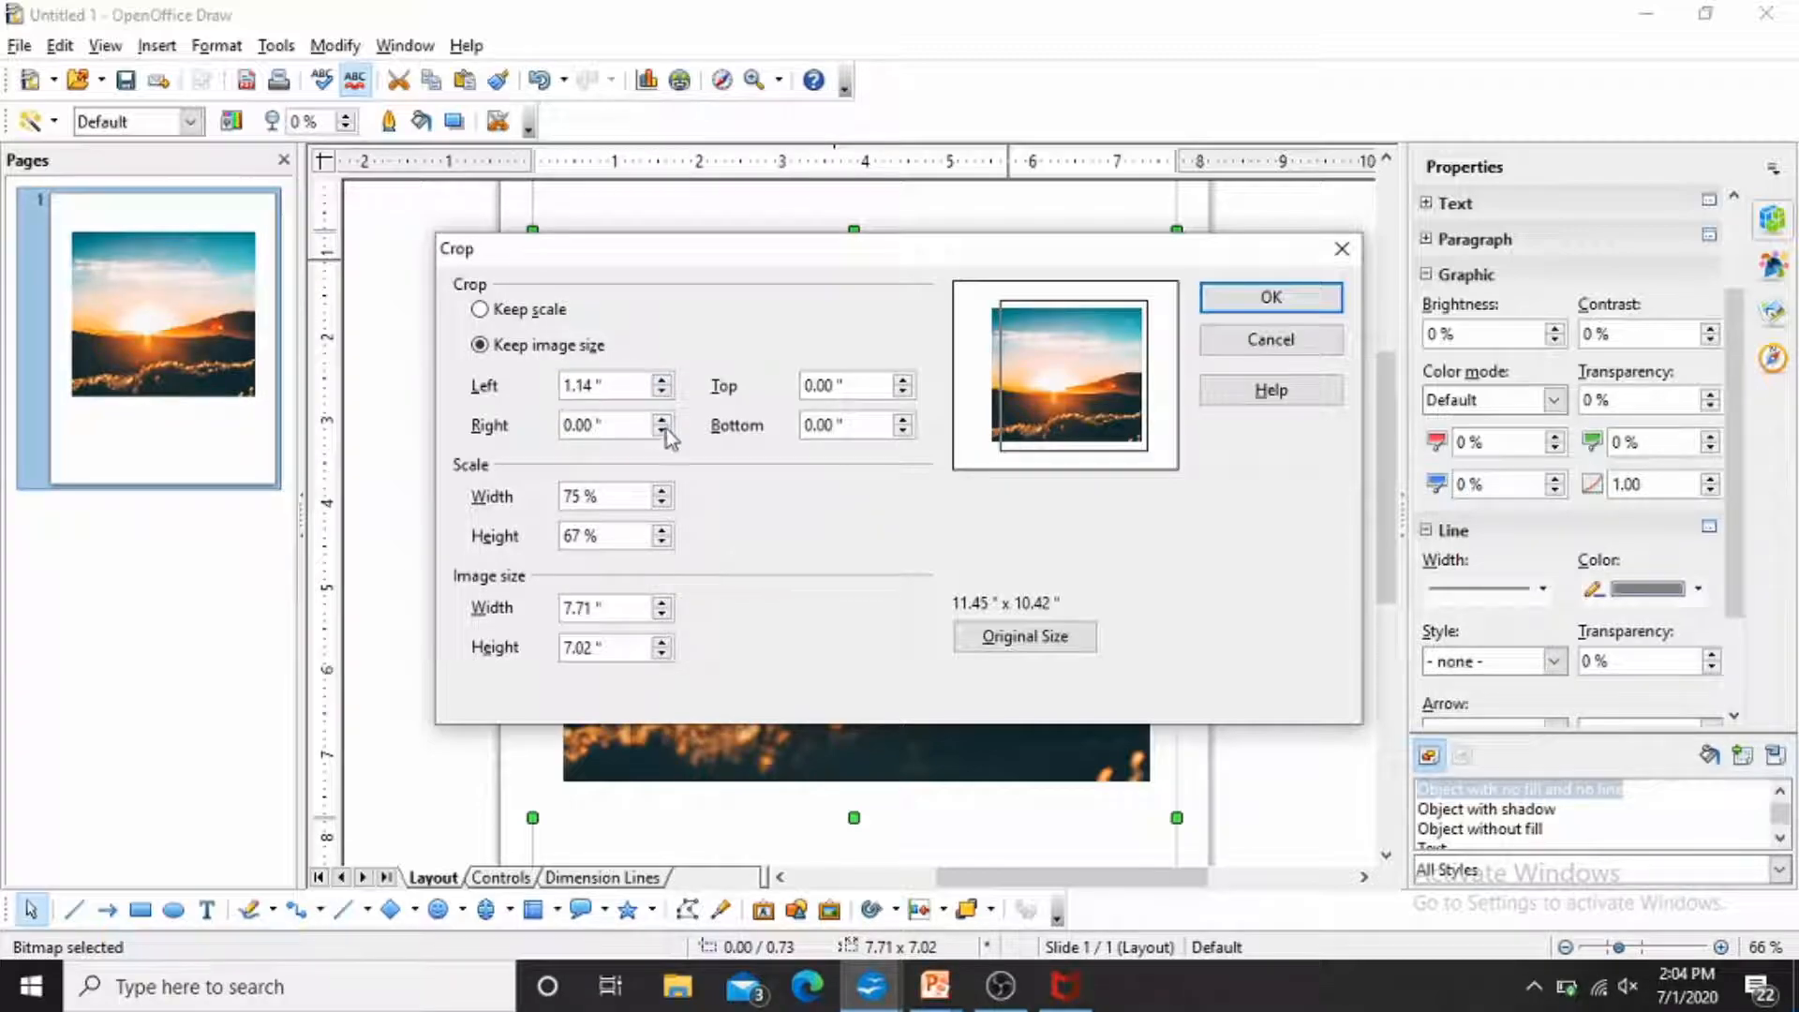
{"action": "left_click", "coordinate": [663, 420]}
{"action": "left_click", "coordinate": [663, 420]}
{"action": "left_click", "coordinate": [664, 420]}
{"action": "left_click", "coordinate": [664, 432]}
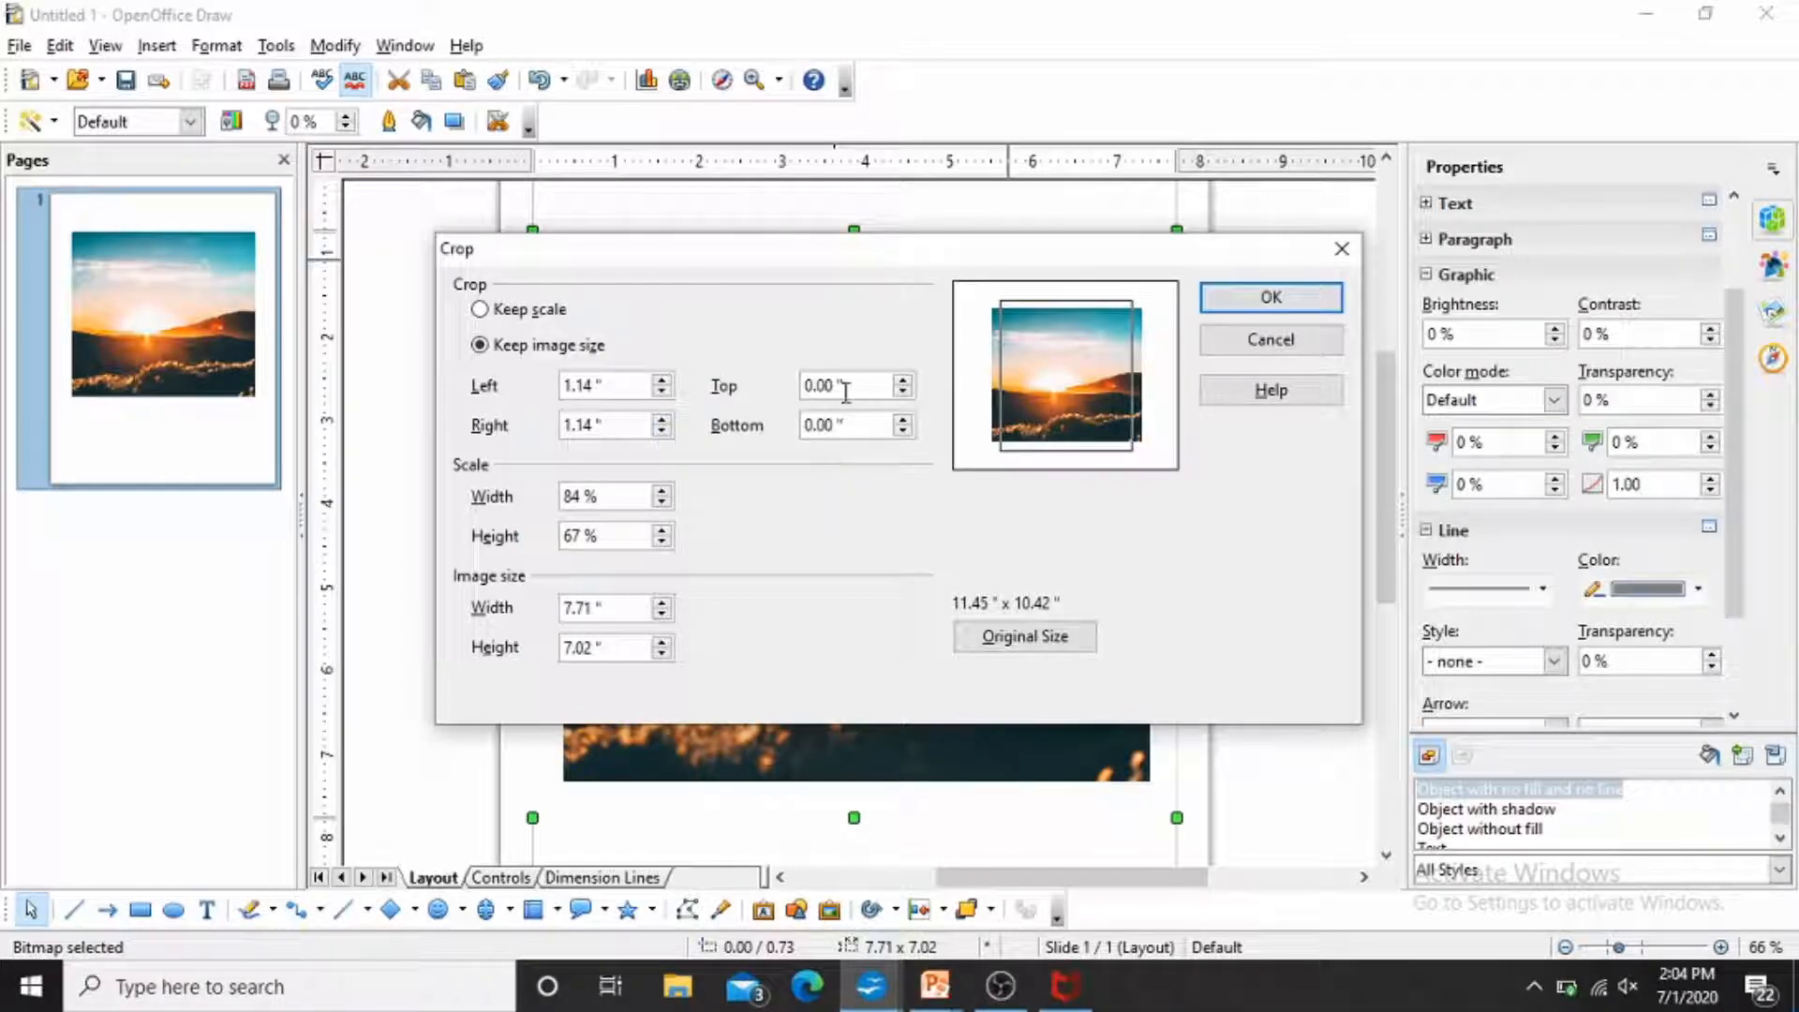
Set the top and bottom crop to 1.56" each and apply the crop to the sunset picture.
{"action": "left_click", "coordinate": [903, 381]}
{"action": "left_click", "coordinate": [903, 380]}
{"action": "left_click", "coordinate": [904, 381]}
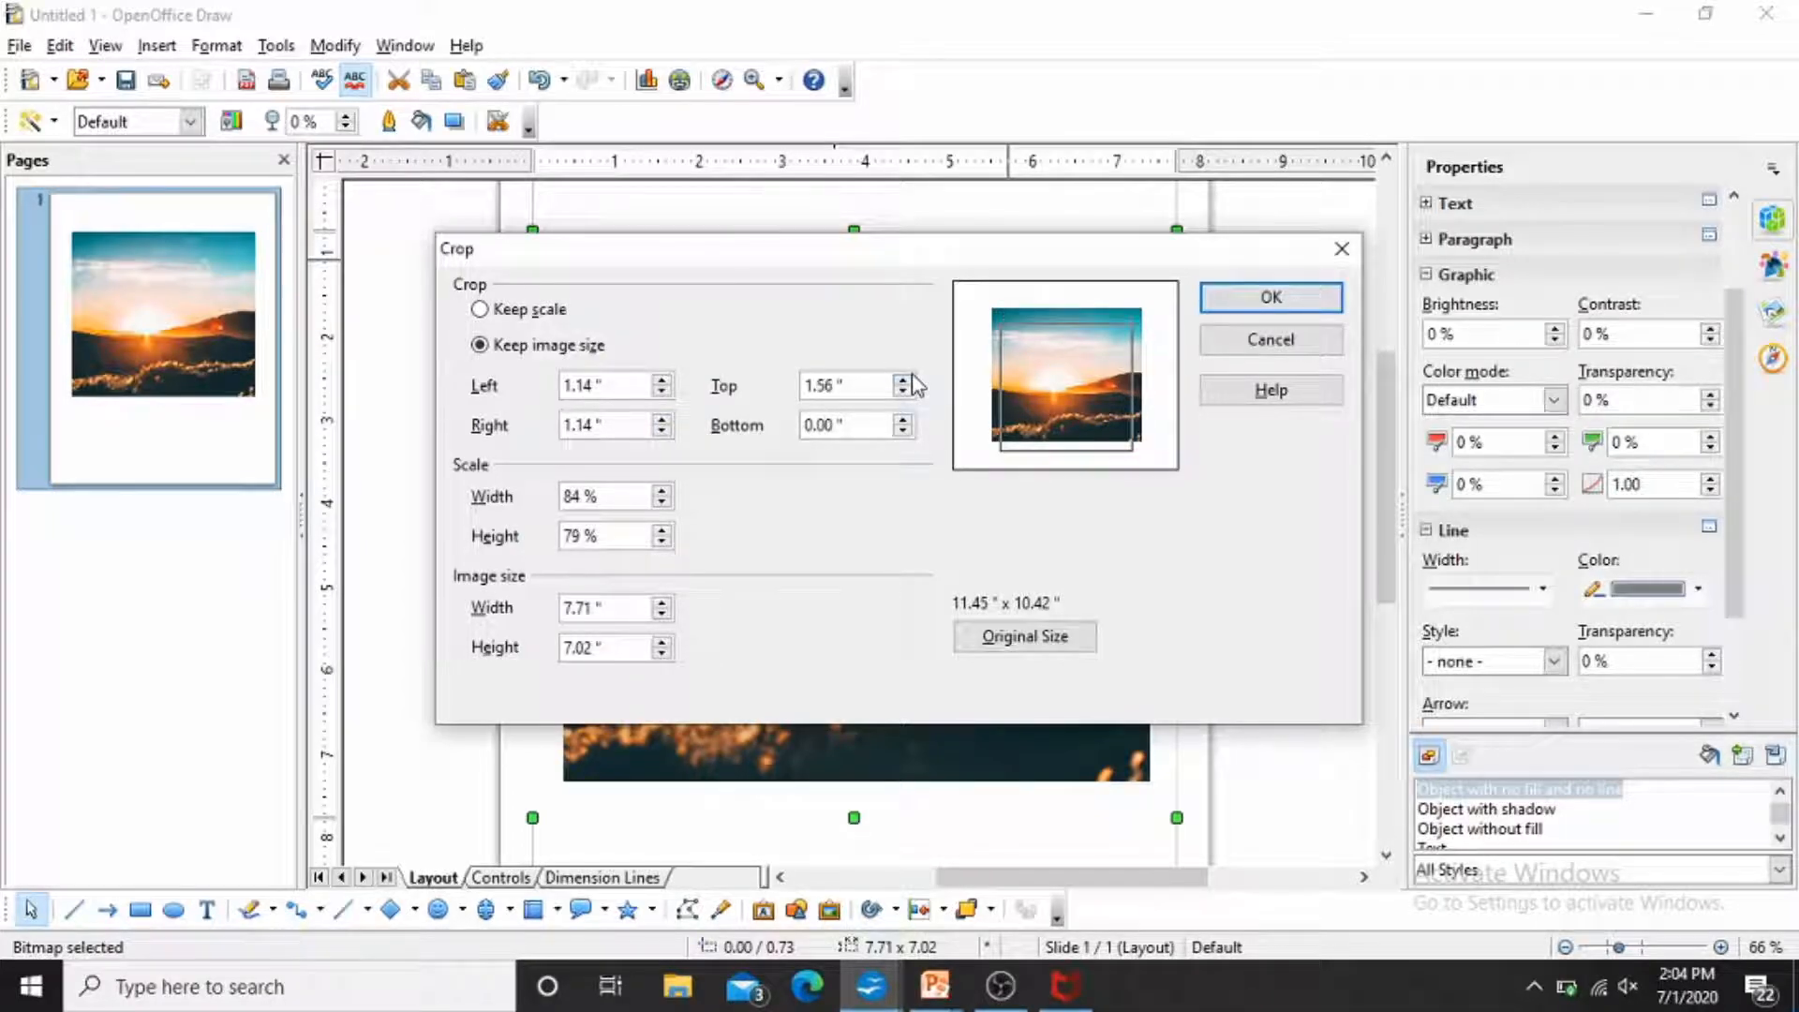
{"action": "left_click", "coordinate": [904, 419]}
{"action": "left_click", "coordinate": [903, 418]}
{"action": "left_click", "coordinate": [904, 419]}
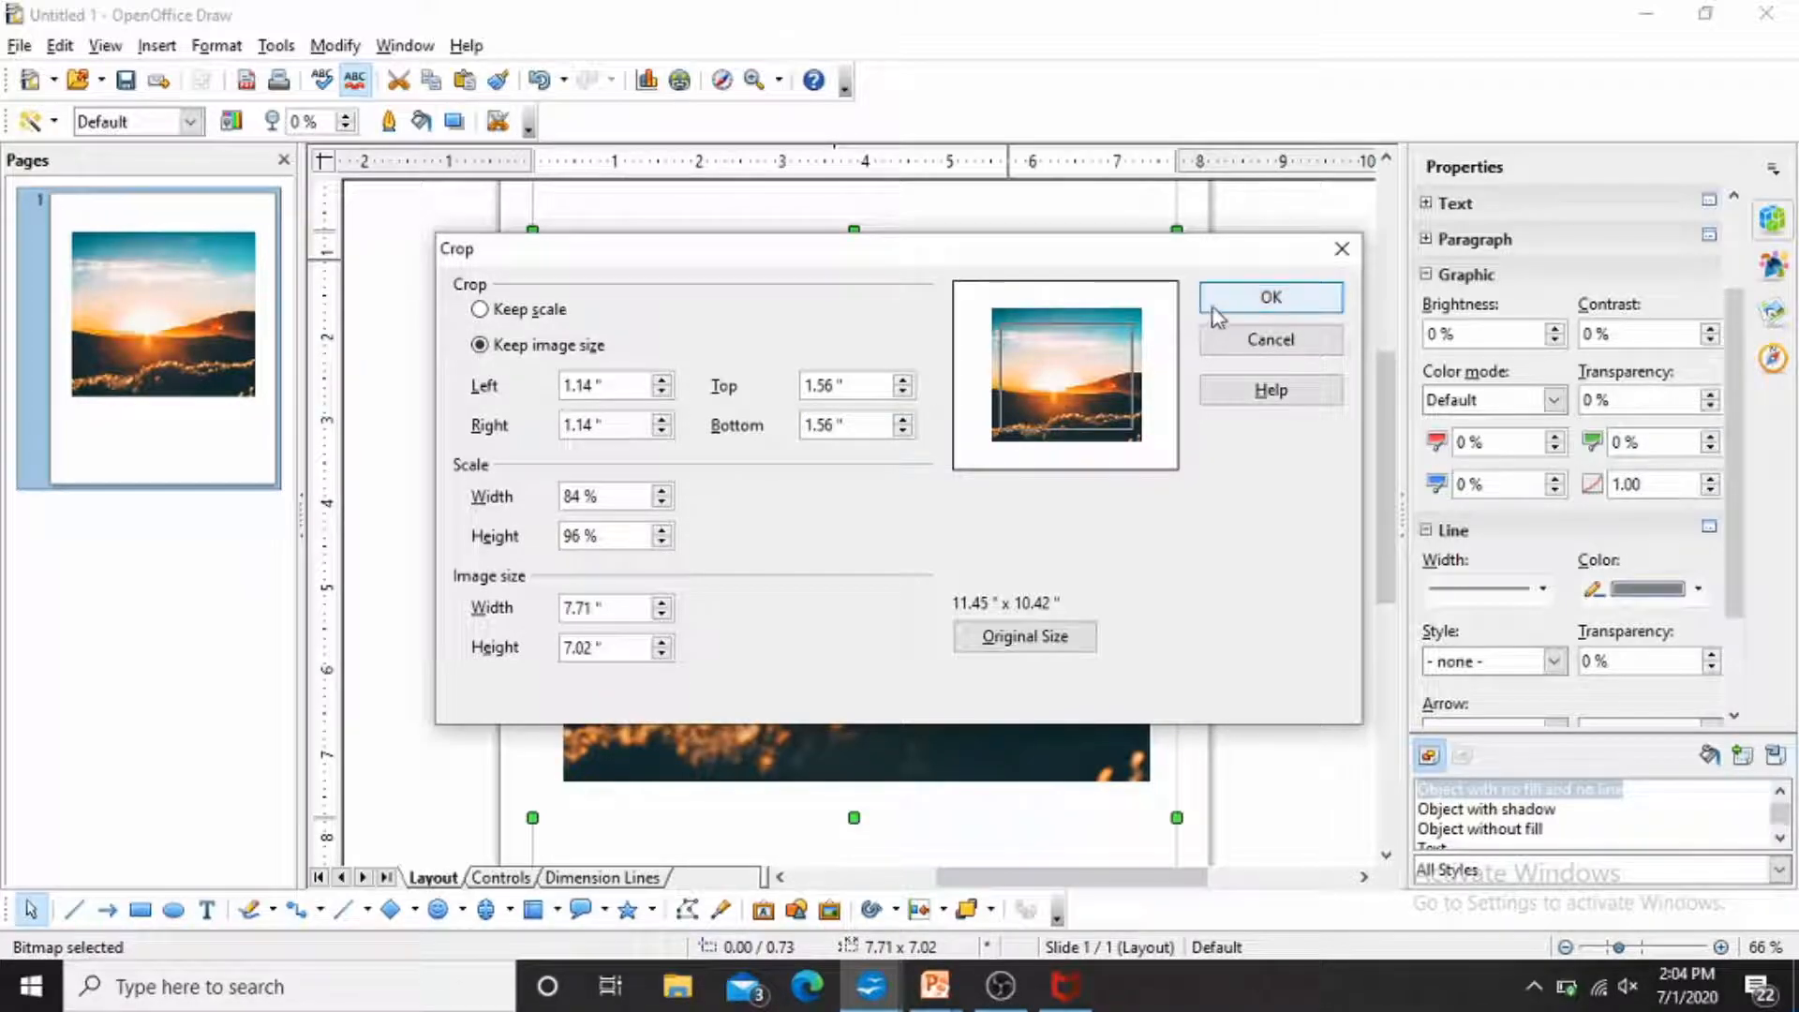
{"action": "left_click", "coordinate": [1252, 300]}
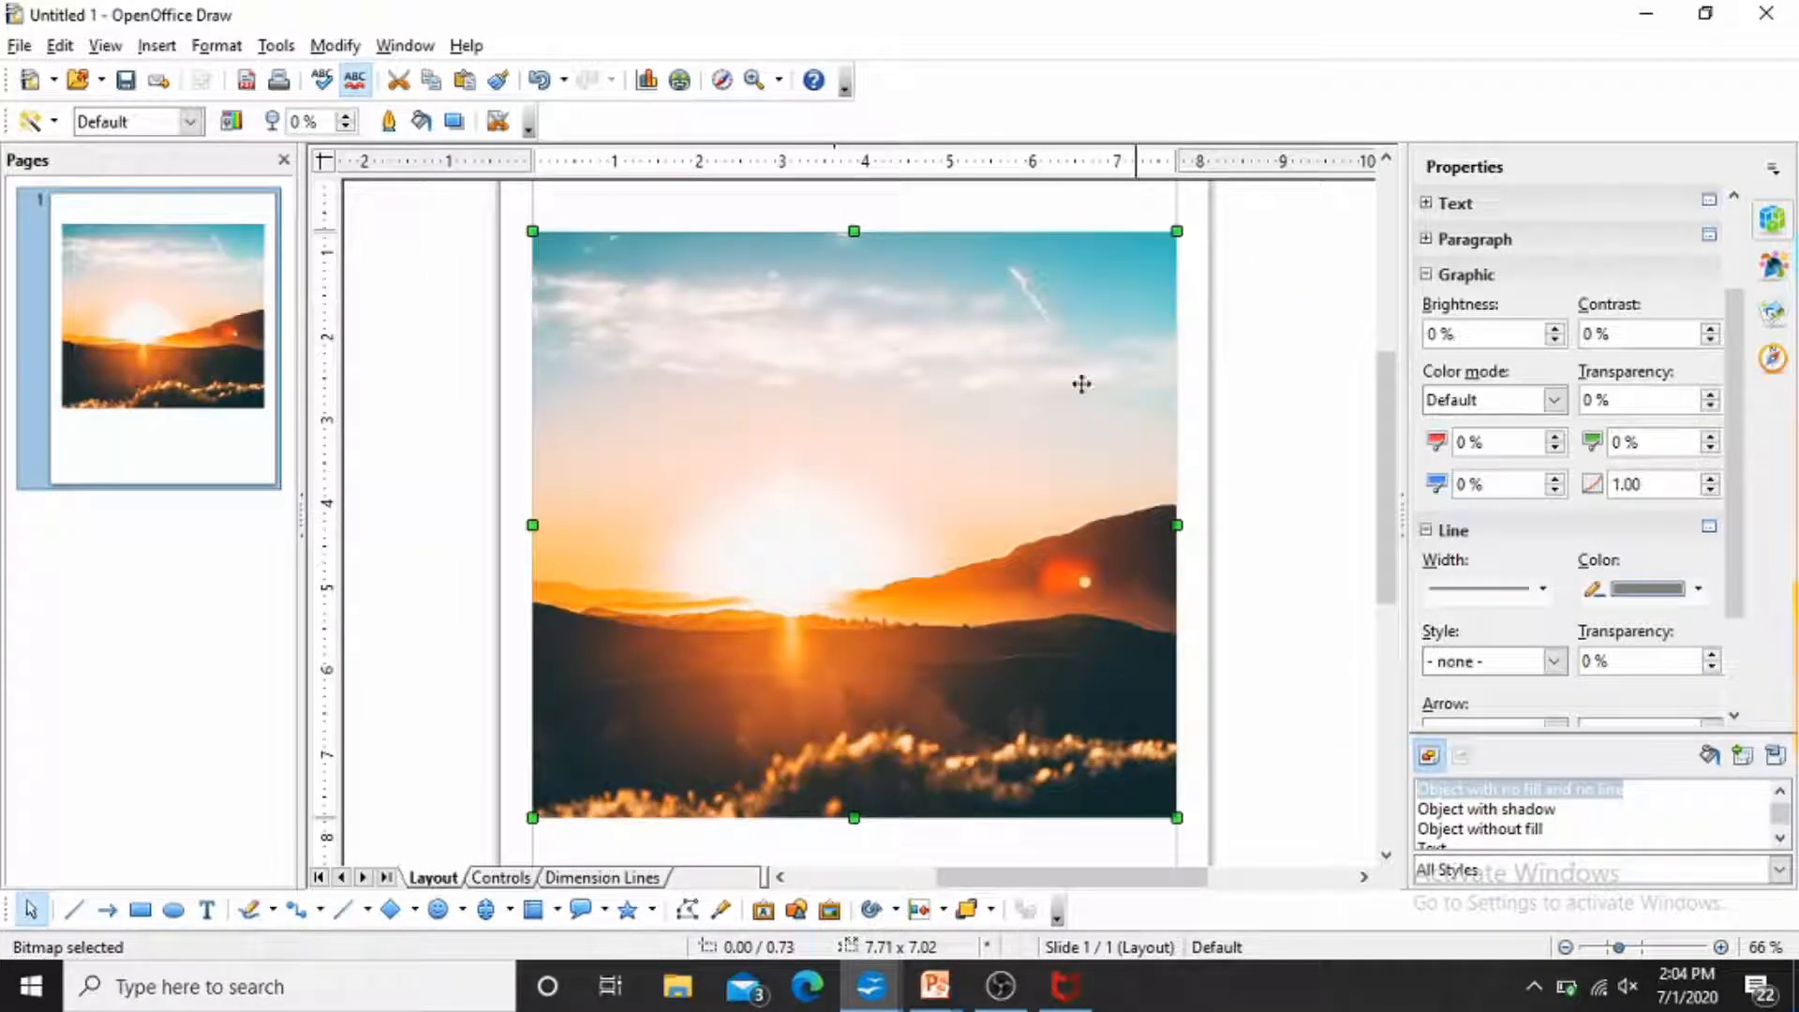
Resize the sunset picture to about 6.25 × 4.70" and move it toward the middle of the page.
{"action": "mouse_move", "coordinate": [899, 440]}
{"action": "left_mouse_down"}
{"action": "mouse_move", "coordinate": [896, 465]}
{"action": "mouse_move", "coordinate": [919, 425]}
{"action": "mouse_move", "coordinate": [1003, 458]}
{"action": "mouse_move", "coordinate": [840, 474]}
{"action": "mouse_move", "coordinate": [790, 451]}
{"action": "mouse_move", "coordinate": [835, 421]}
{"action": "mouse_move", "coordinate": [988, 425]}
{"action": "mouse_move", "coordinate": [960, 450]}
{"action": "mouse_move", "coordinate": [847, 466]}
{"action": "mouse_move", "coordinate": [812, 434]}
{"action": "mouse_move", "coordinate": [919, 418]}
{"action": "mouse_move", "coordinate": [947, 458]}
{"action": "mouse_move", "coordinate": [936, 478]}
{"action": "mouse_move", "coordinate": [916, 474]}
{"action": "mouse_move", "coordinate": [908, 438]}
{"action": "left_mouse_up"}
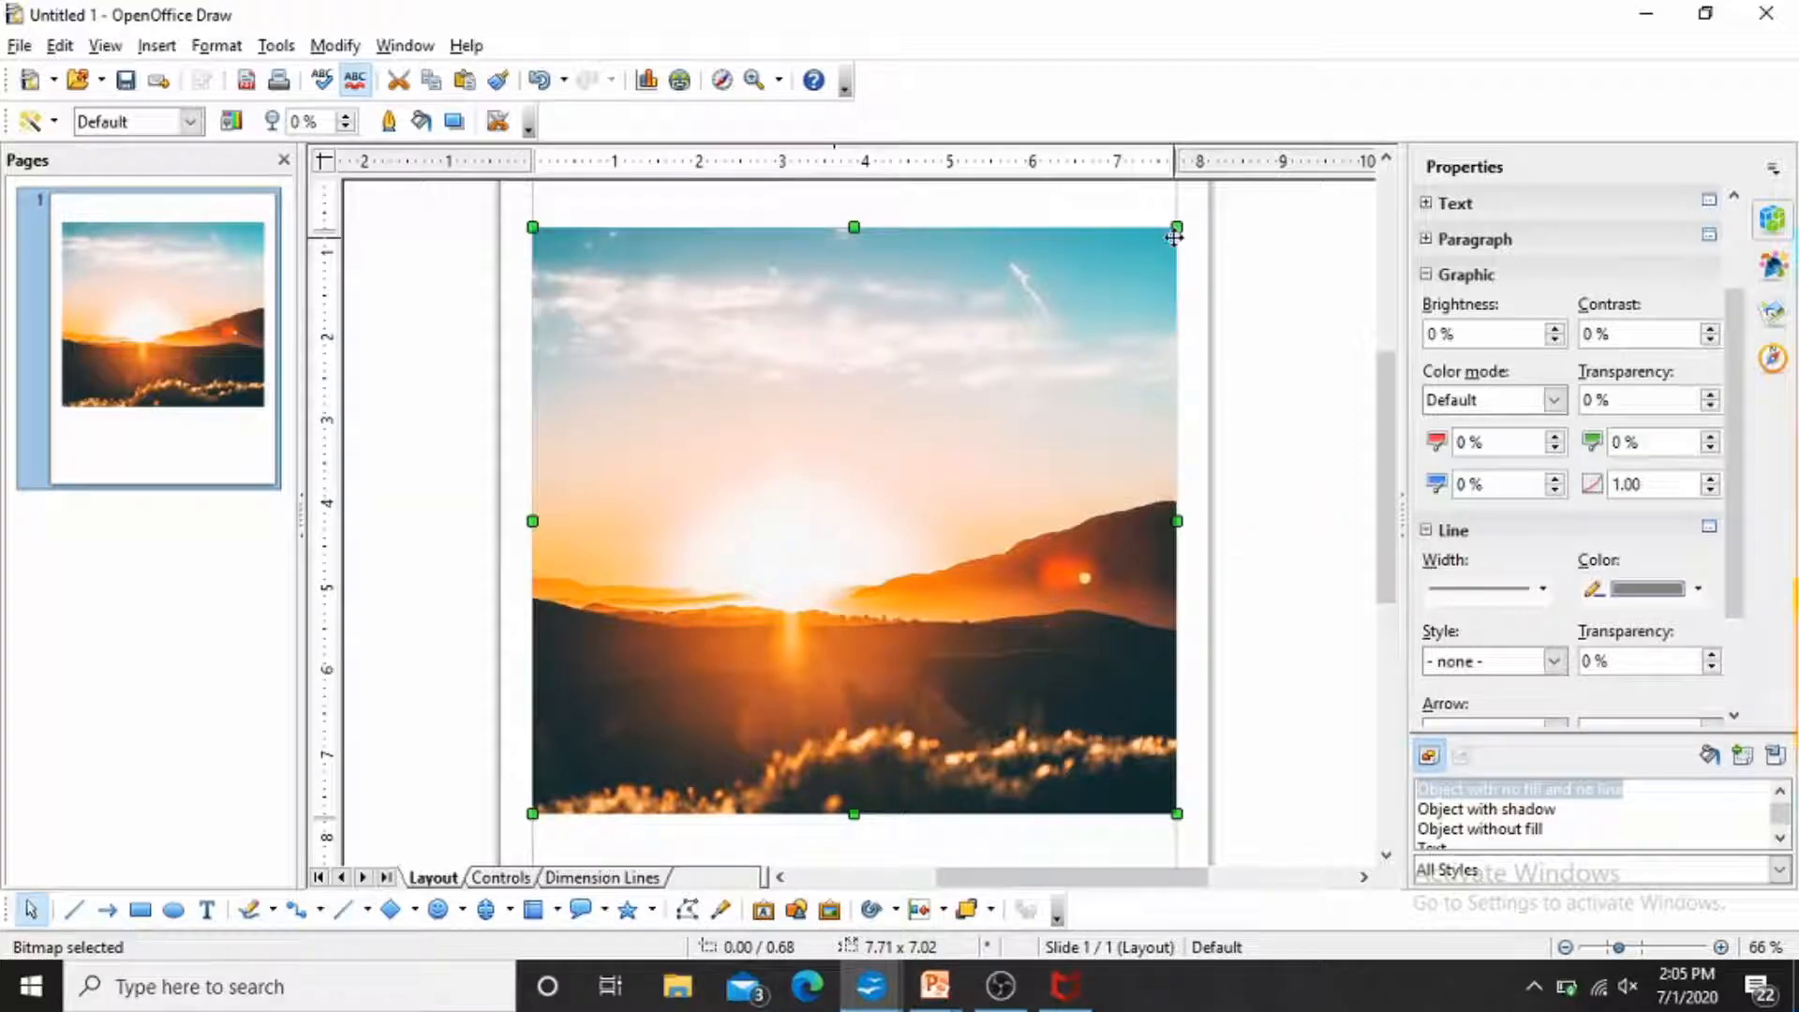
{"action": "left_click_drag", "start_coordinate": [1171, 234], "coordinate": [1054, 420]}
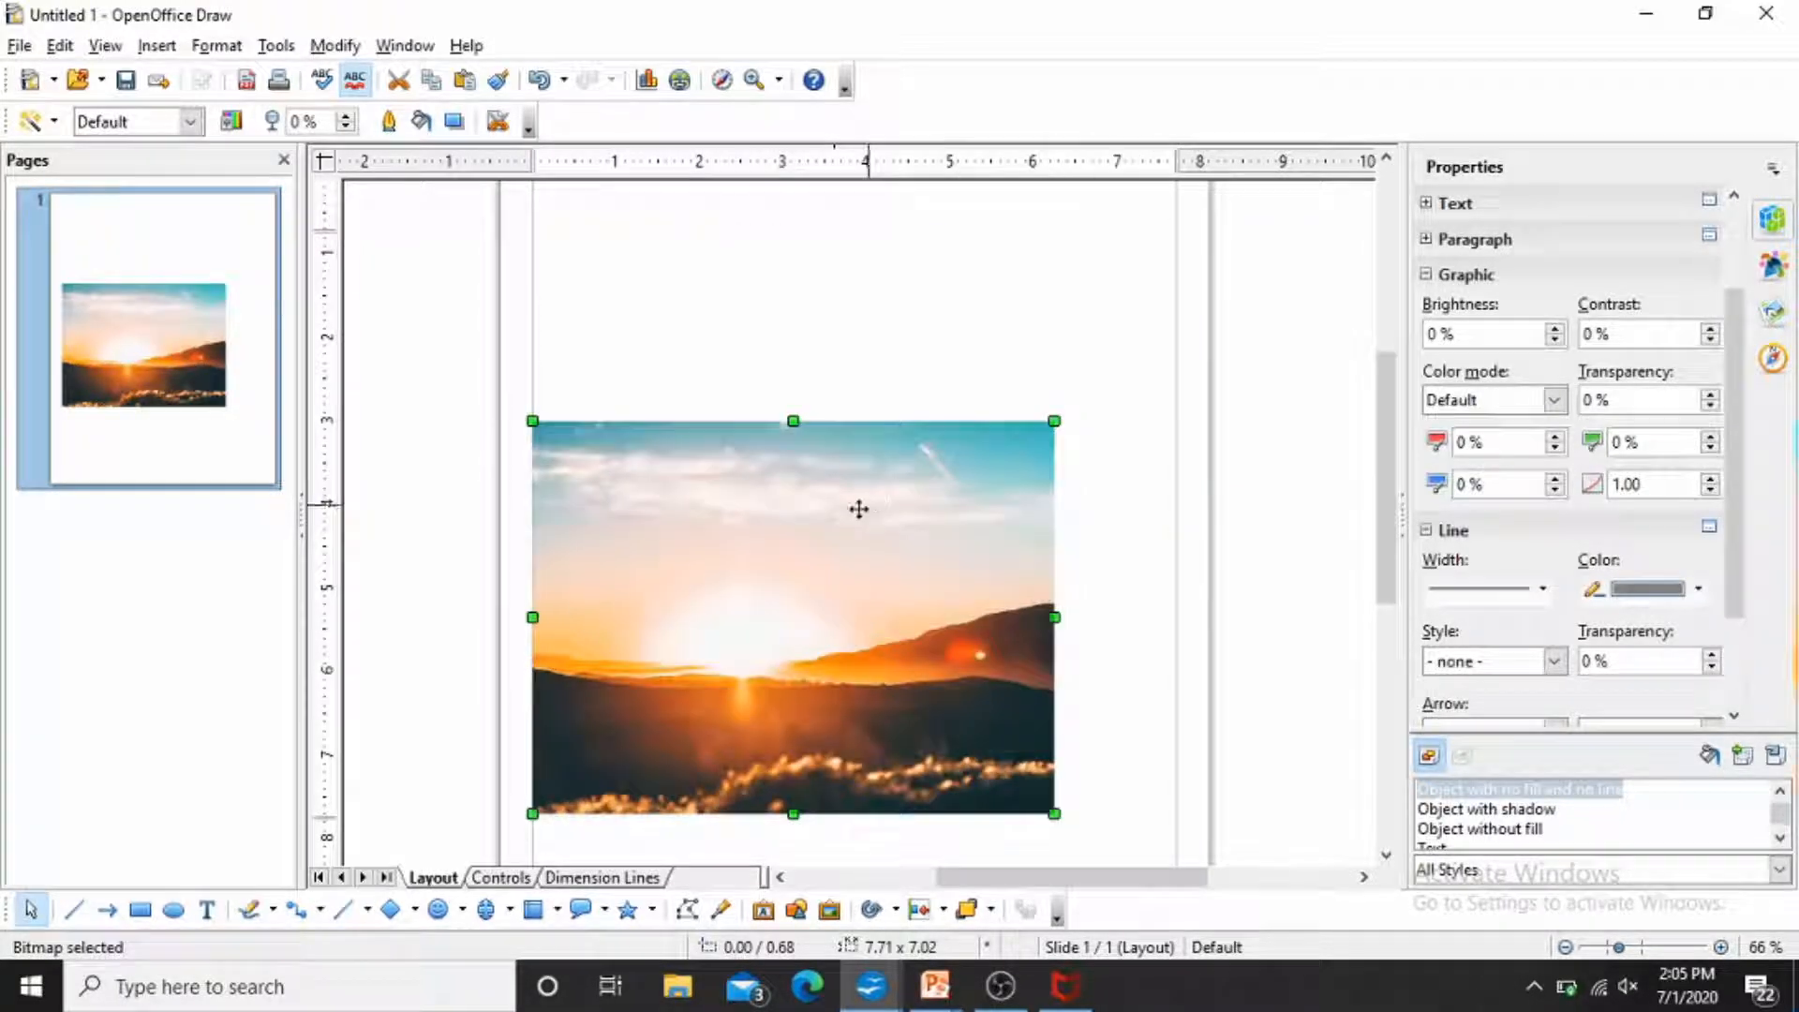
{"action": "mouse_move", "coordinate": [880, 490]}
{"action": "left_mouse_down"}
{"action": "mouse_move", "coordinate": [932, 410]}
{"action": "mouse_move", "coordinate": [931, 374]}
{"action": "mouse_move", "coordinate": [903, 438]}
{"action": "mouse_move", "coordinate": [908, 519]}
{"action": "mouse_move", "coordinate": [860, 490]}
{"action": "mouse_move", "coordinate": [871, 357]}
{"action": "mouse_move", "coordinate": [936, 407]}
{"action": "mouse_move", "coordinate": [908, 506]}
{"action": "left_mouse_up"}
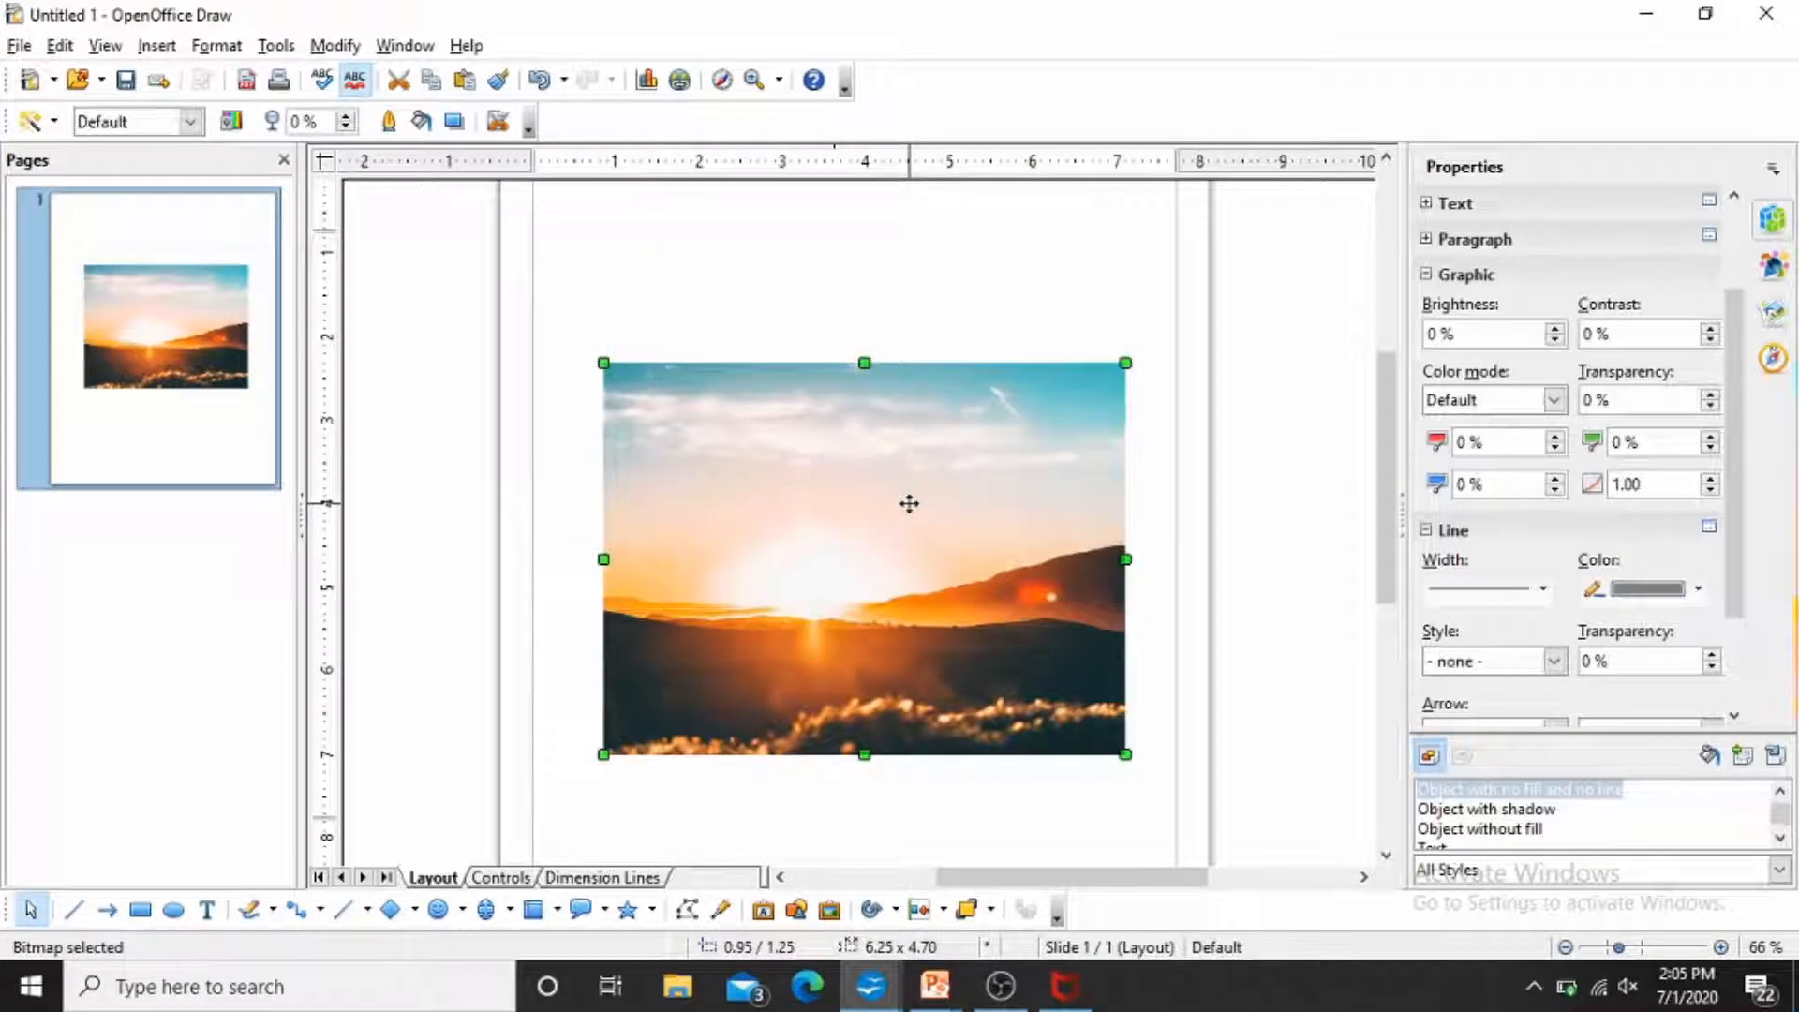
{"action": "left_click", "coordinate": [982, 343]}
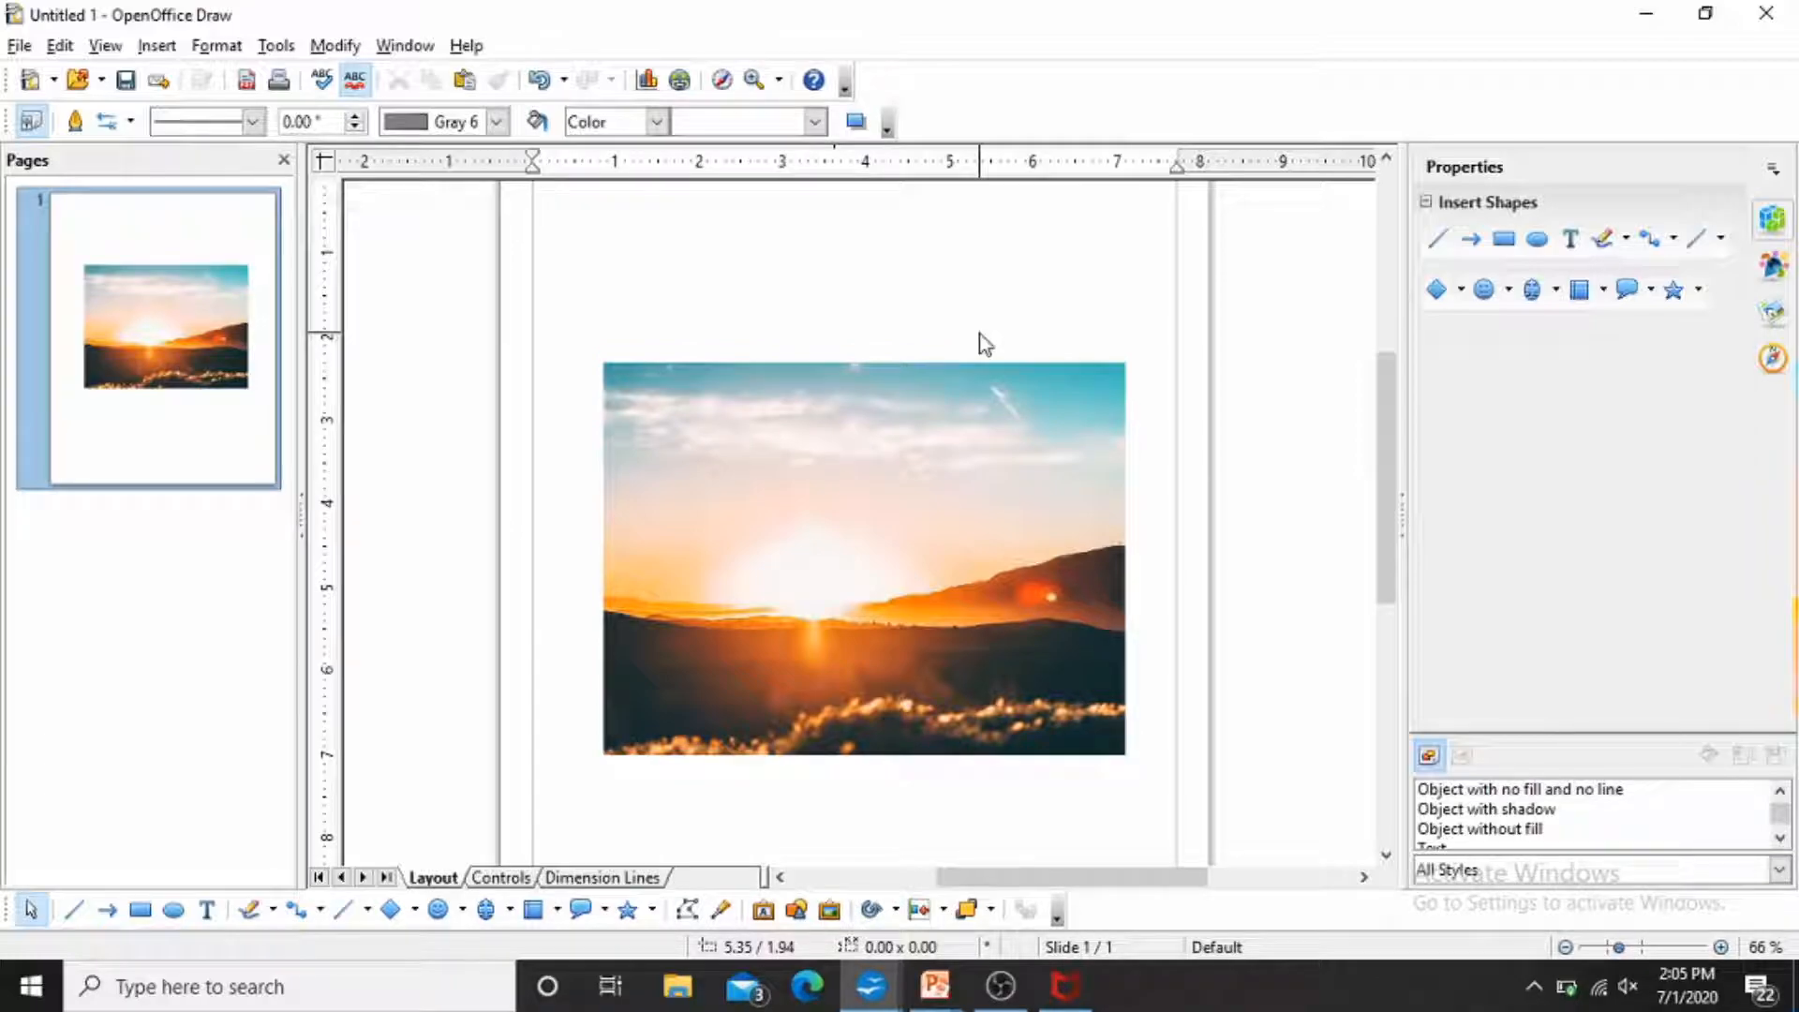
{"action": "key", "text": "alt+Tab"}
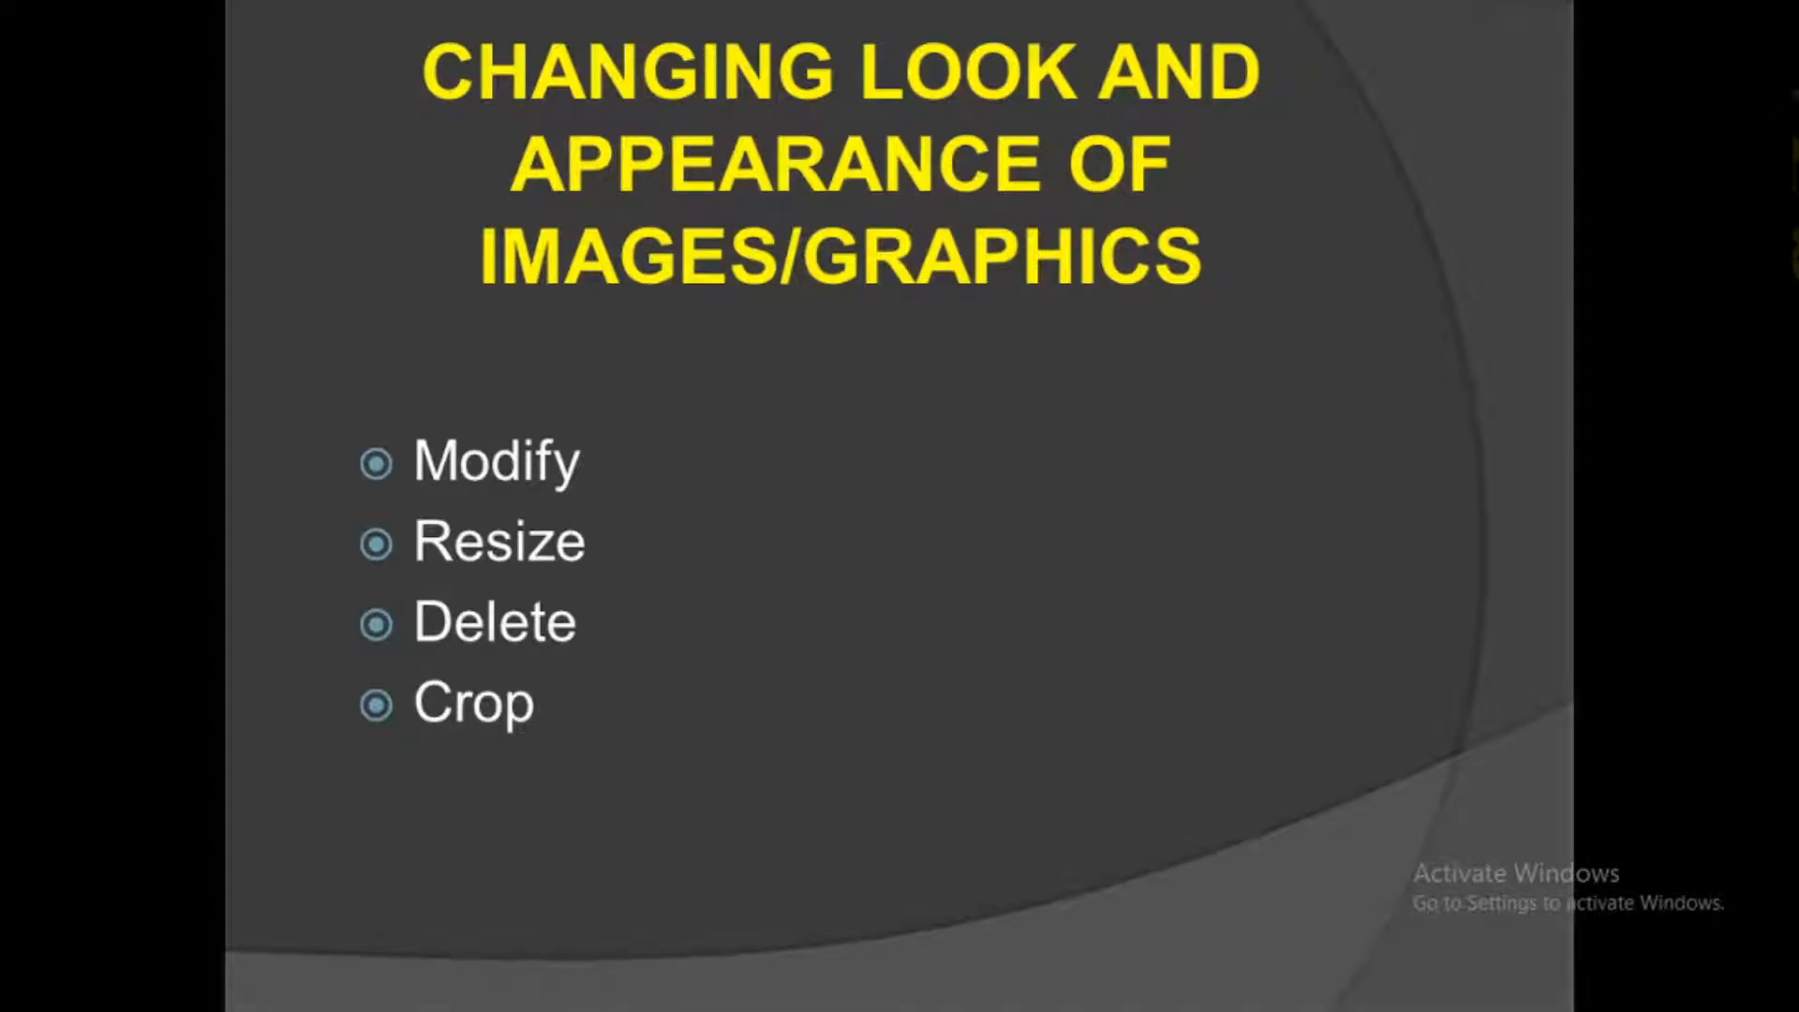
{"action": "key", "text": "Right"}
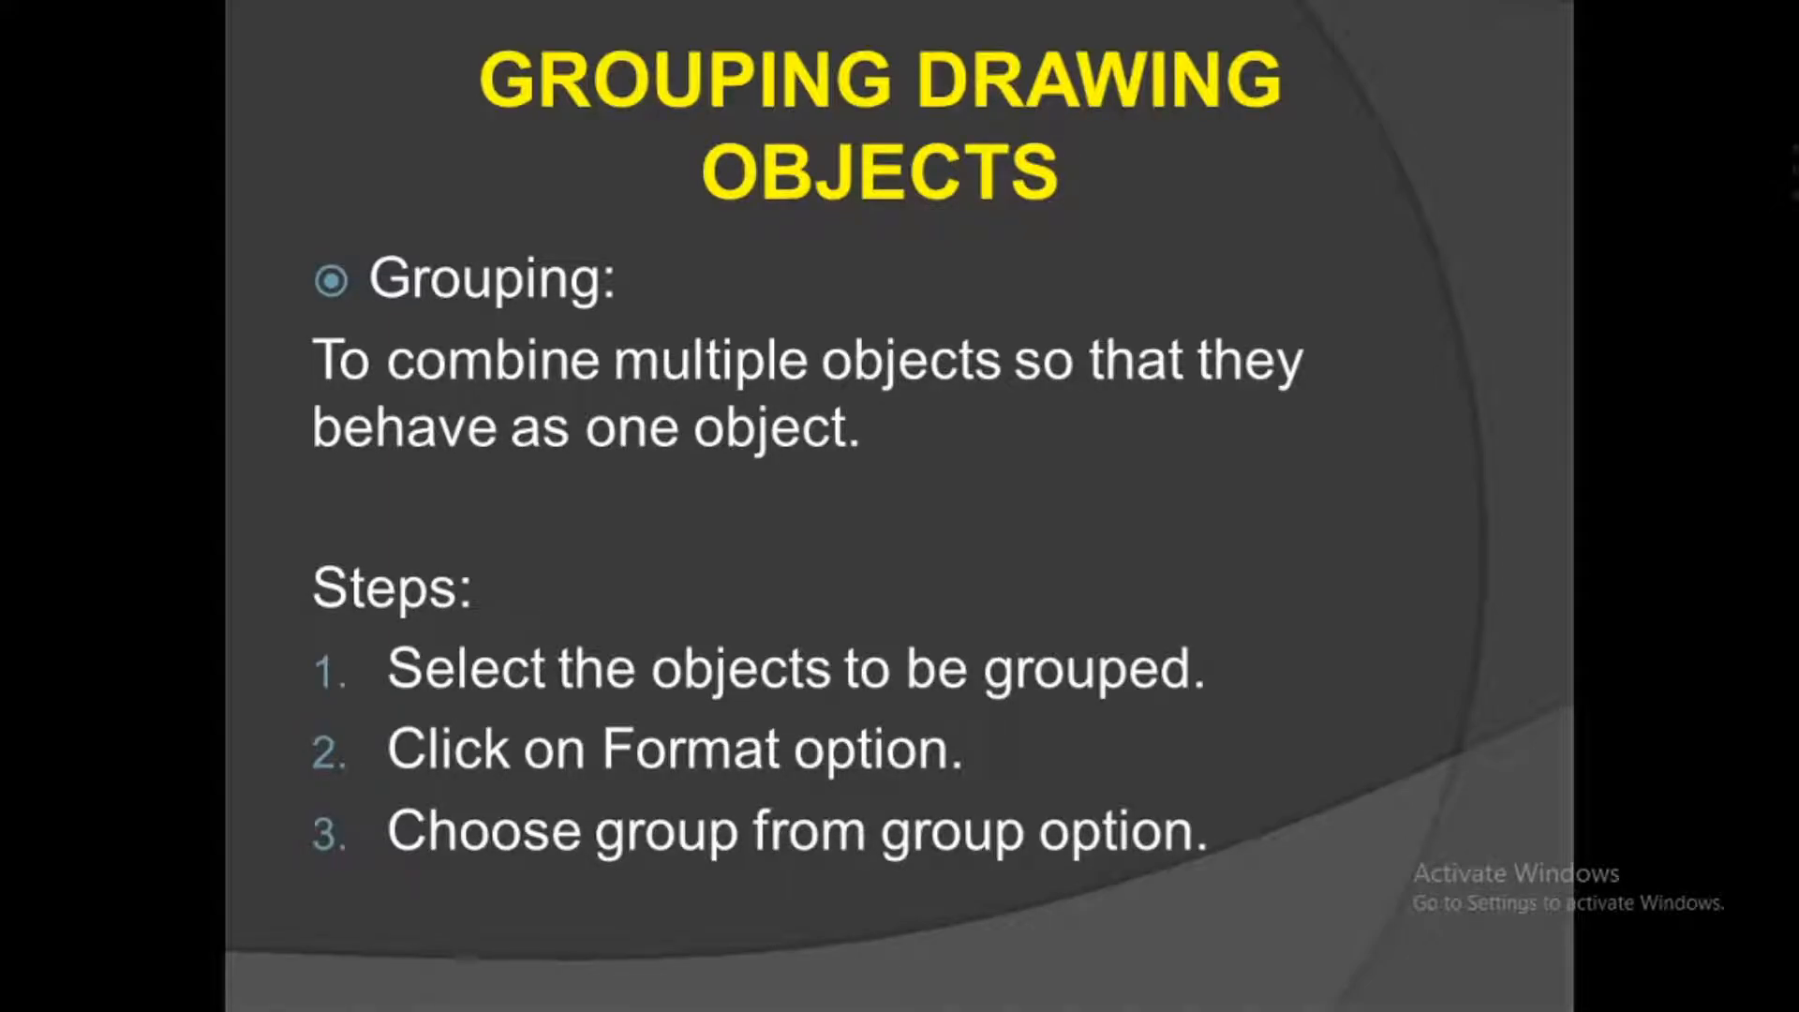
{"action": "key", "text": "alt+Tab"}
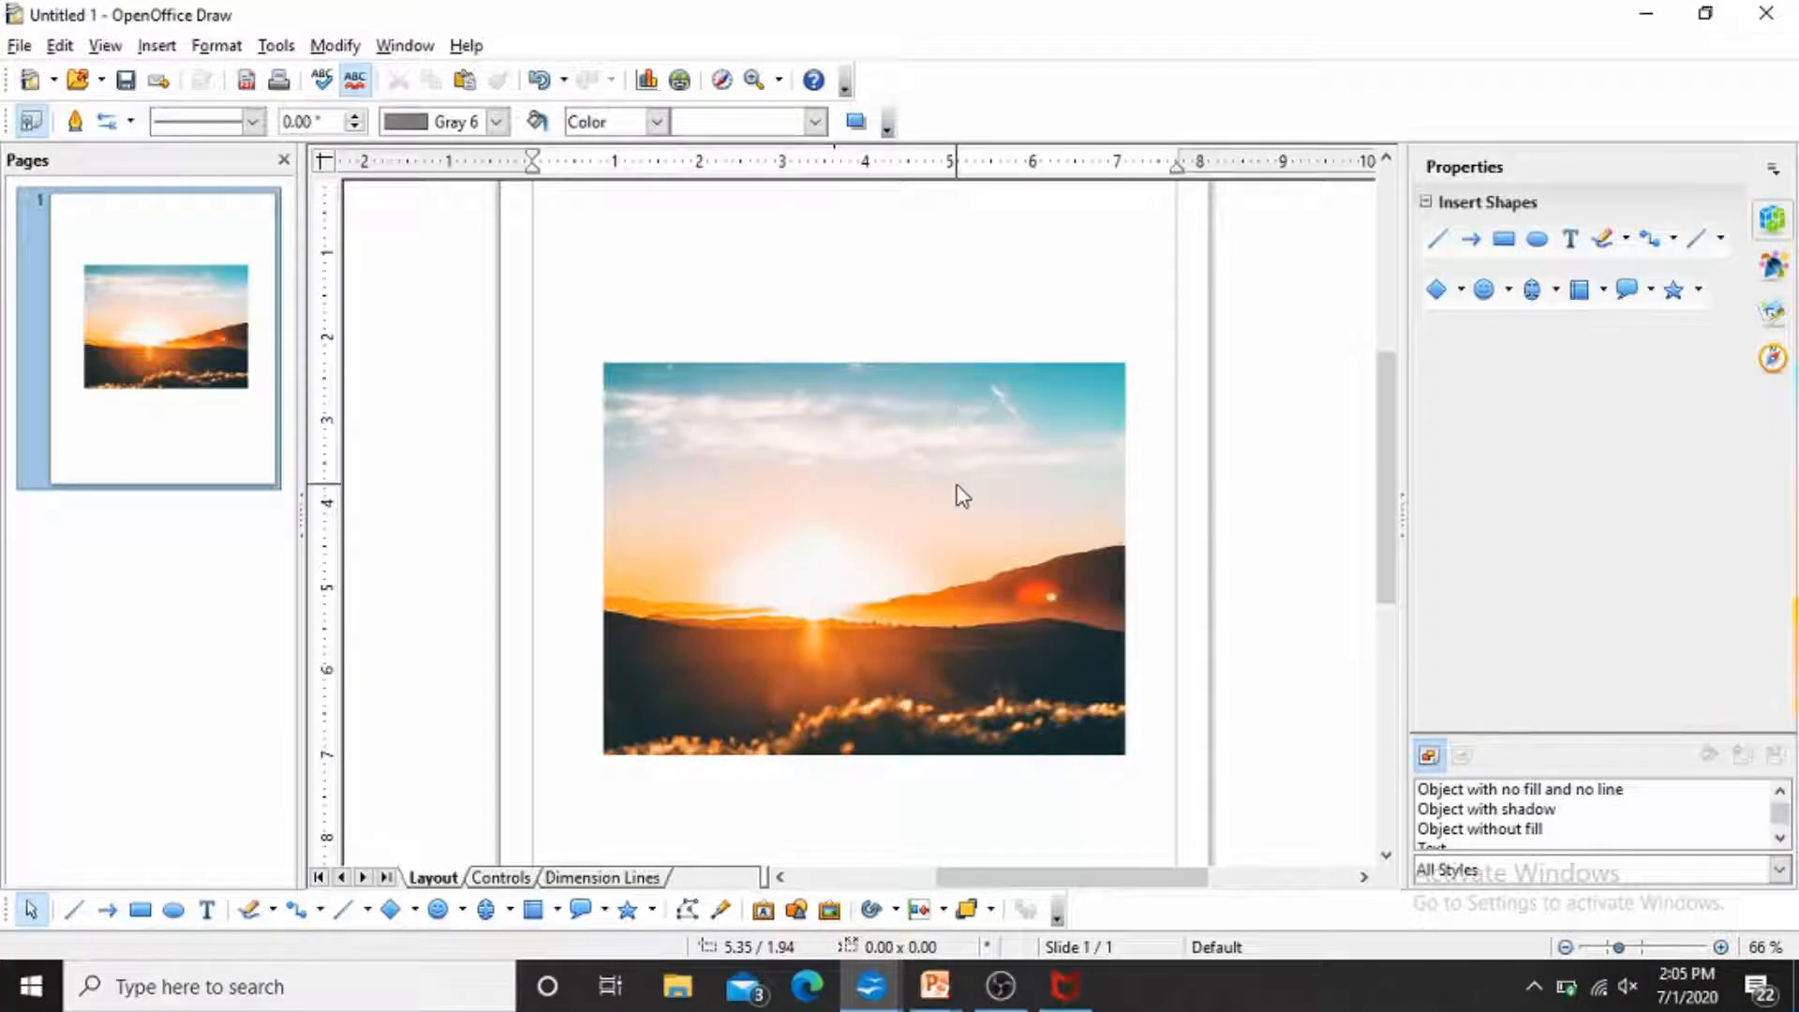
Delete the sunset picture and draw a diamond about 1.45 × 1.50" in the upper left area of the page.
{"action": "left_click", "coordinate": [956, 485]}
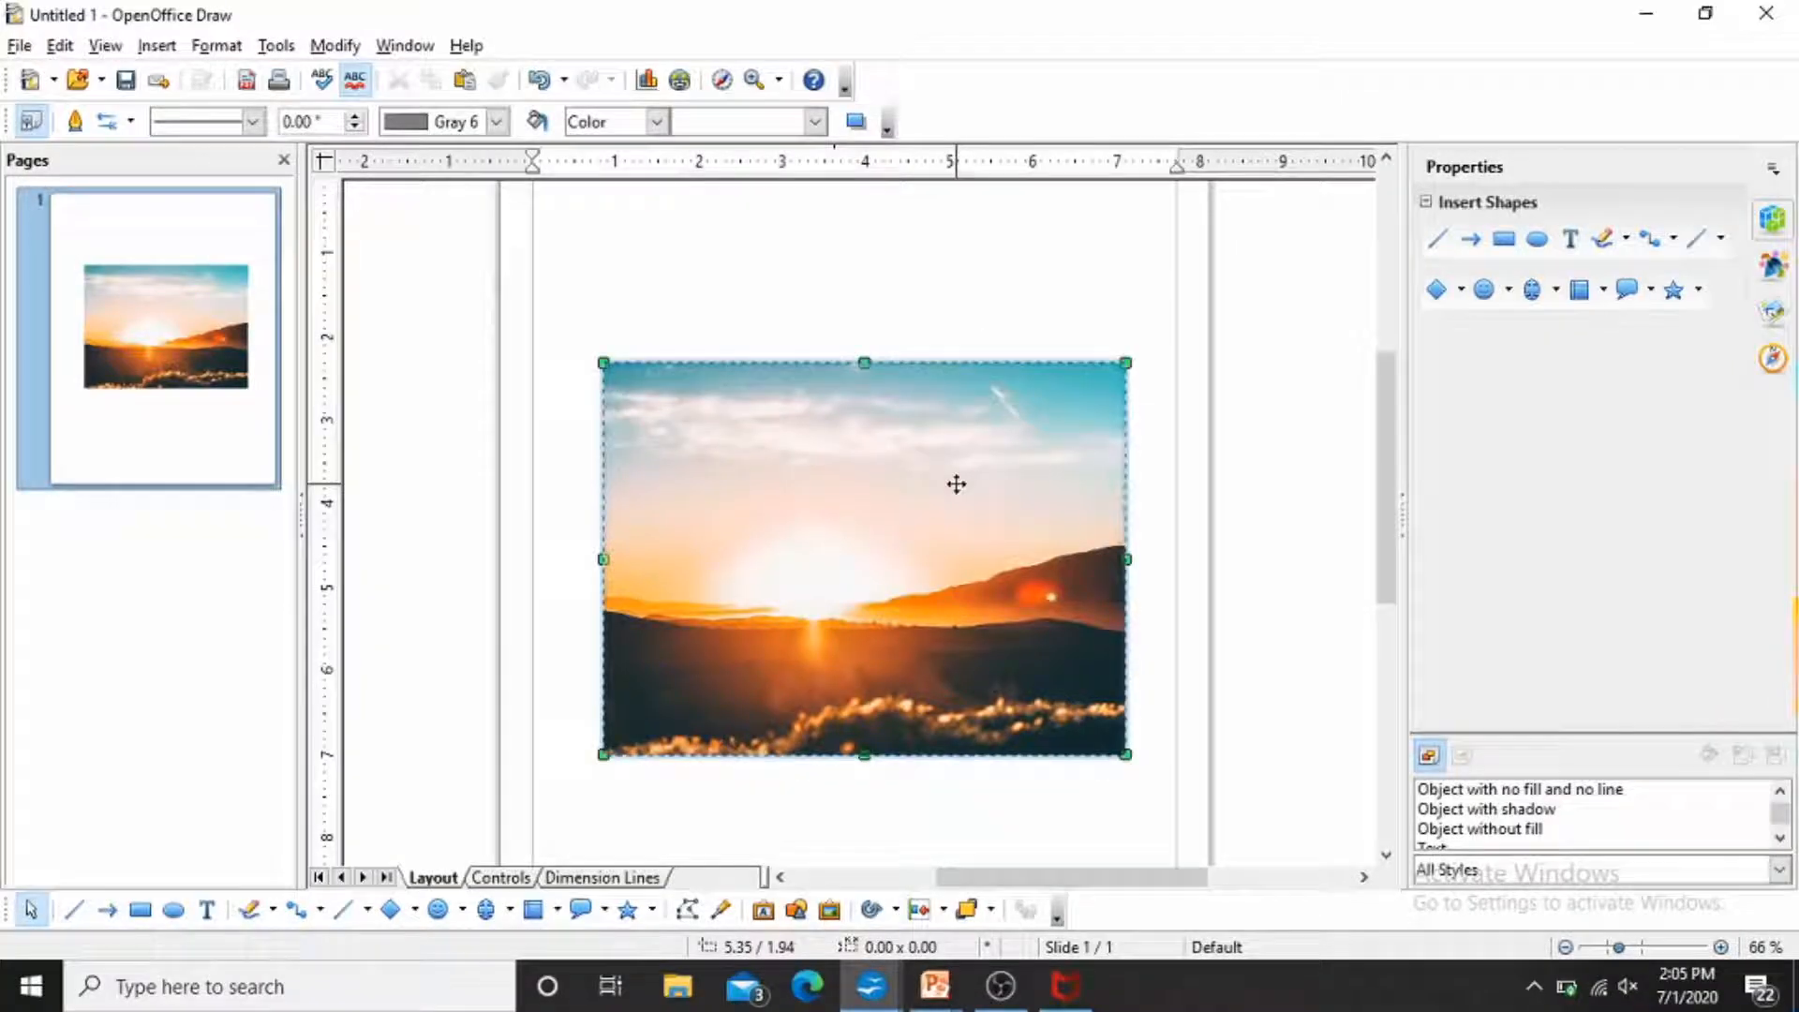
{"action": "key", "text": "Delete"}
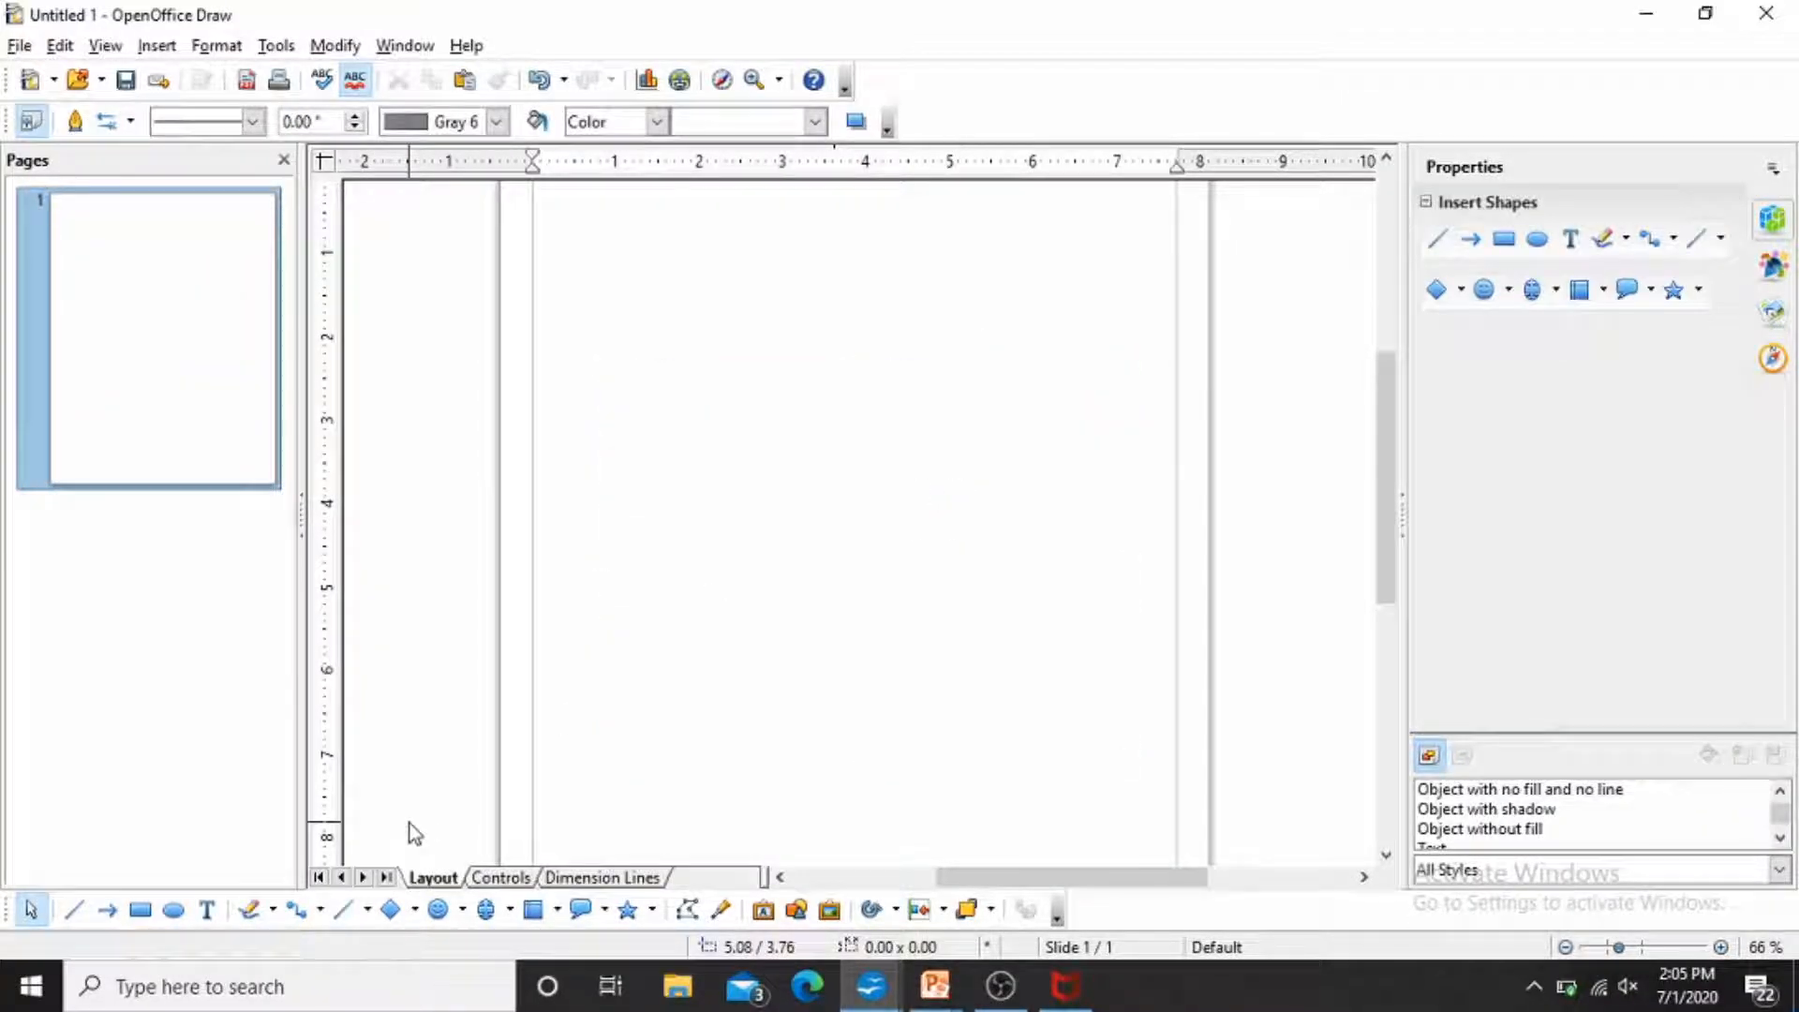
{"action": "left_click", "coordinate": [391, 909]}
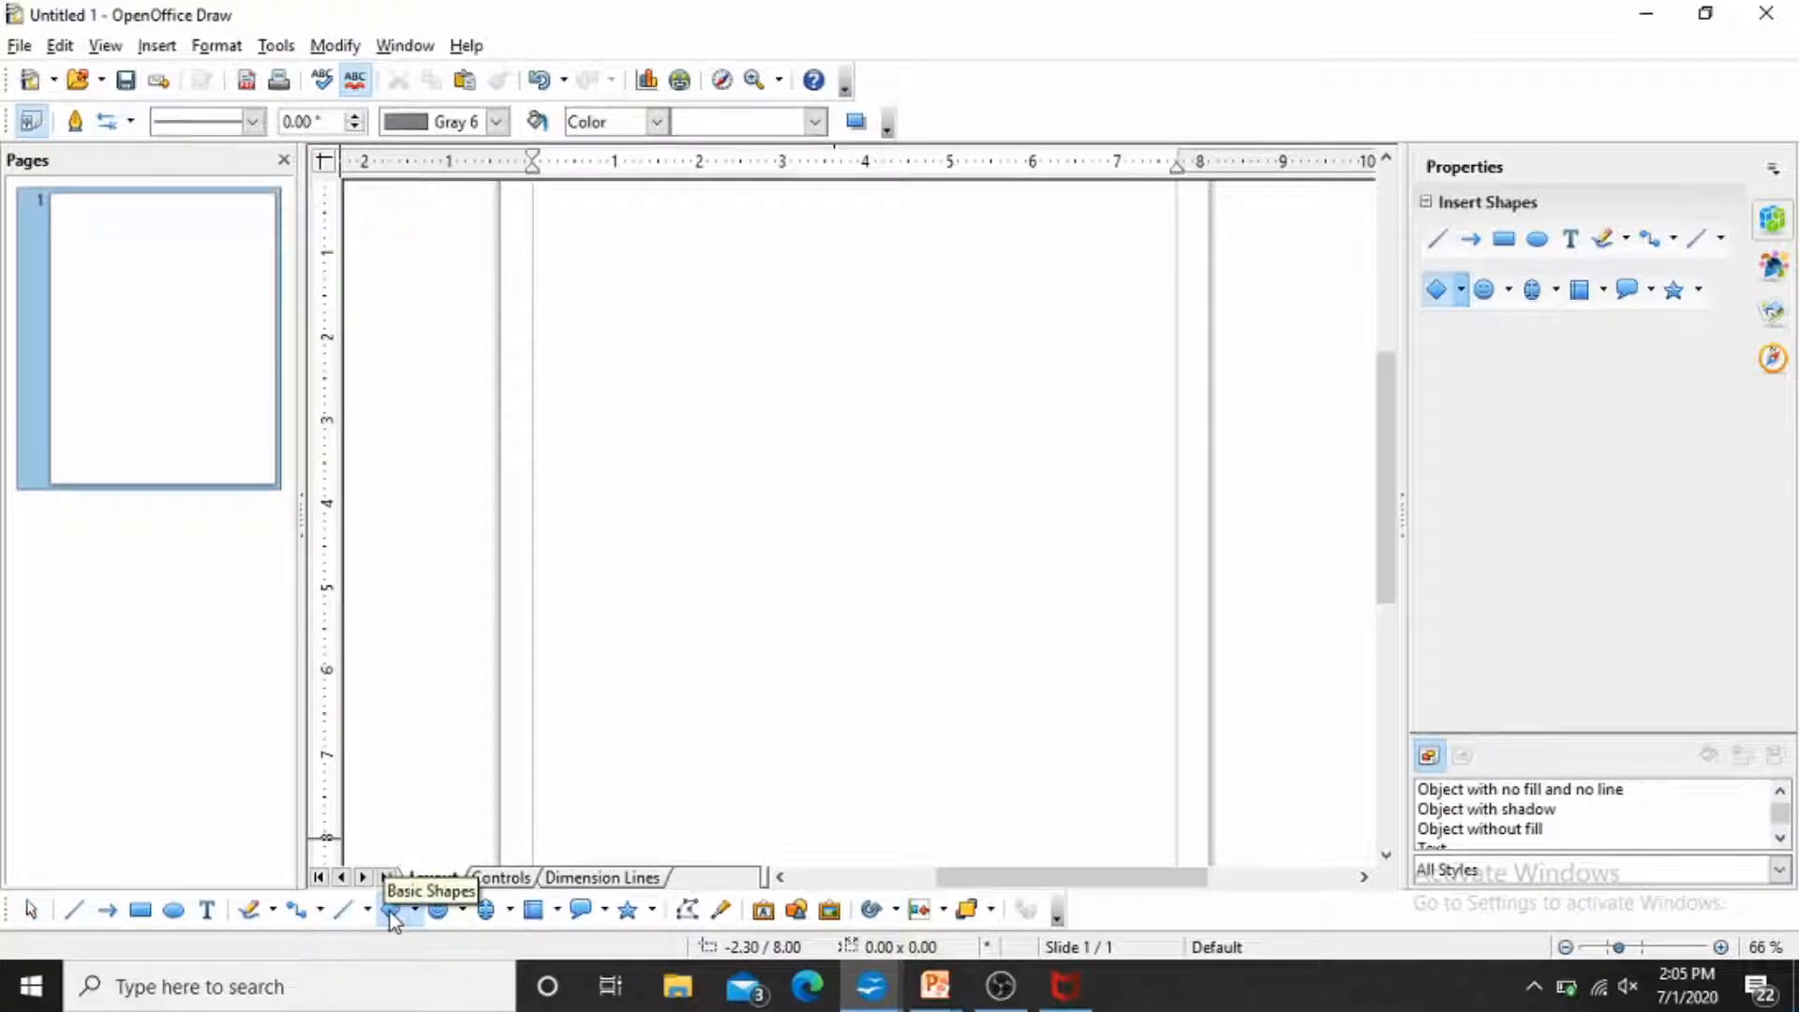
{"action": "left_click_drag", "start_coordinate": [687, 356], "coordinate": [755, 422]}
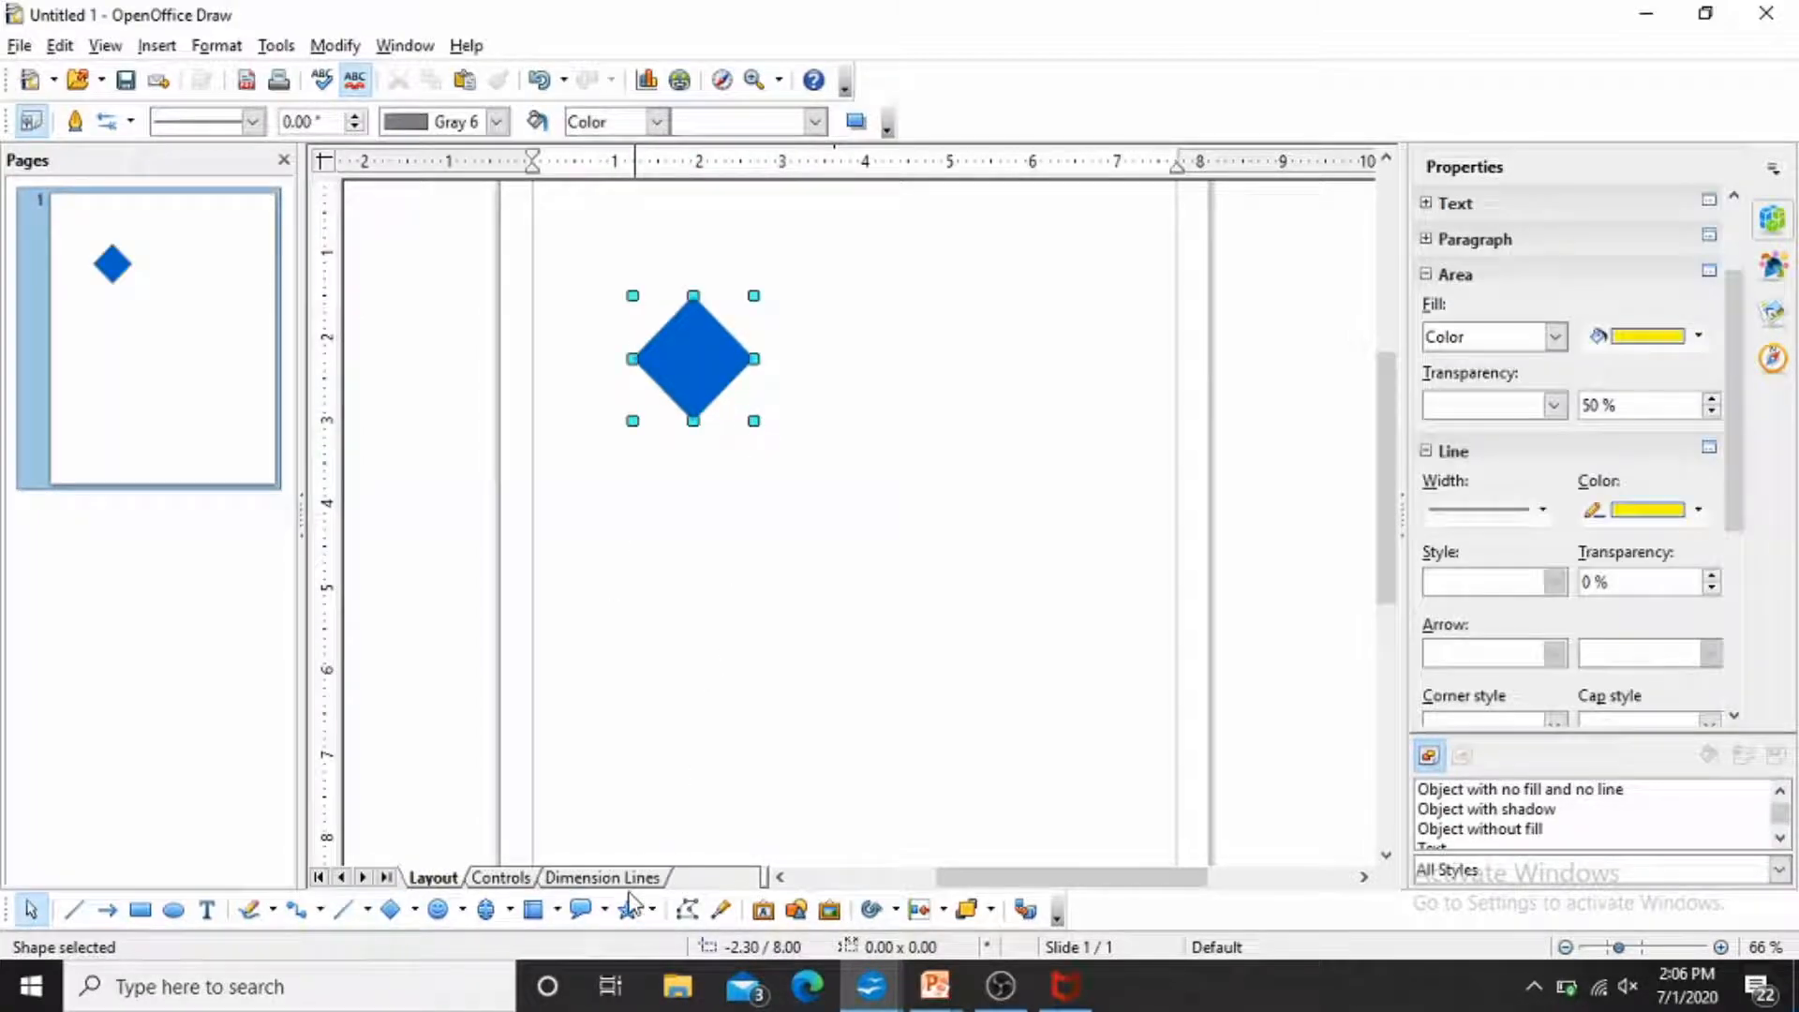
Draw a smiley face about 1.30 × 1.40" below the diamond and a circle about 1.30" across to the right of them.
{"action": "left_click", "coordinate": [437, 909]}
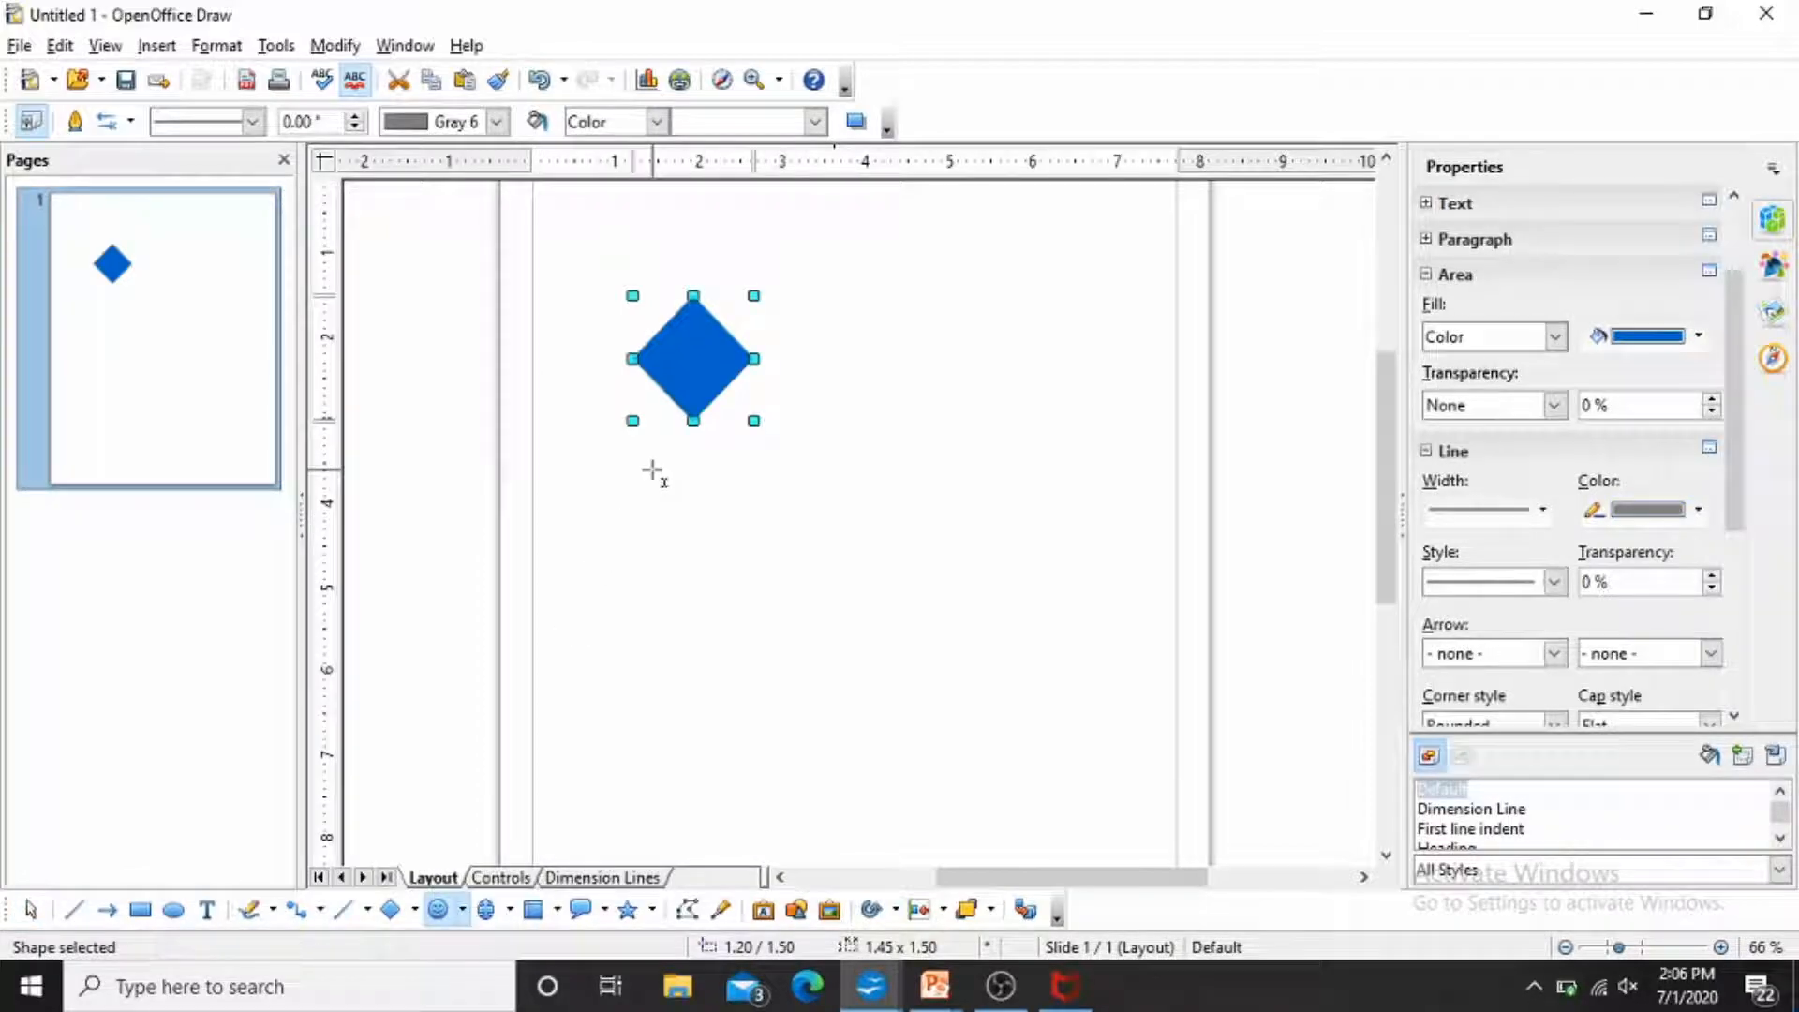
{"action": "left_click_drag", "start_coordinate": [659, 456], "coordinate": [765, 569]}
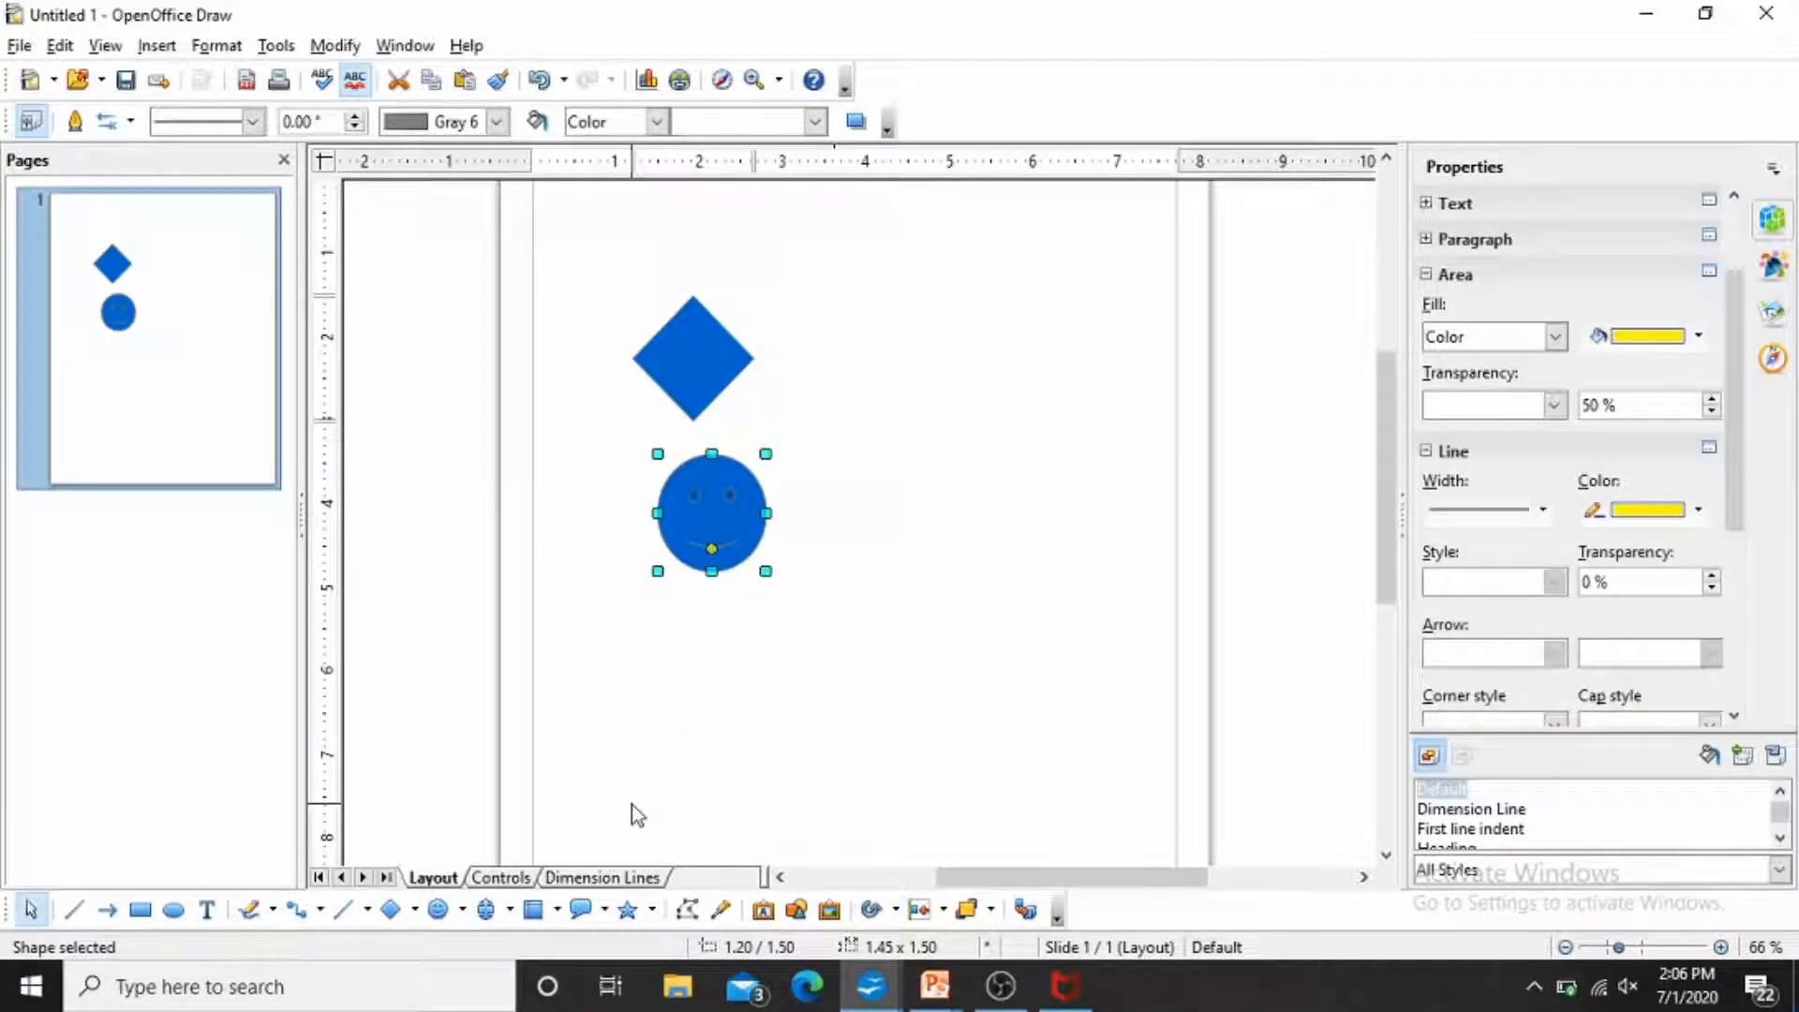
{"action": "left_click", "coordinate": [173, 909]}
{"action": "left_click_drag", "start_coordinate": [792, 374], "coordinate": [900, 485]}
{"action": "left_click", "coordinate": [894, 552]}
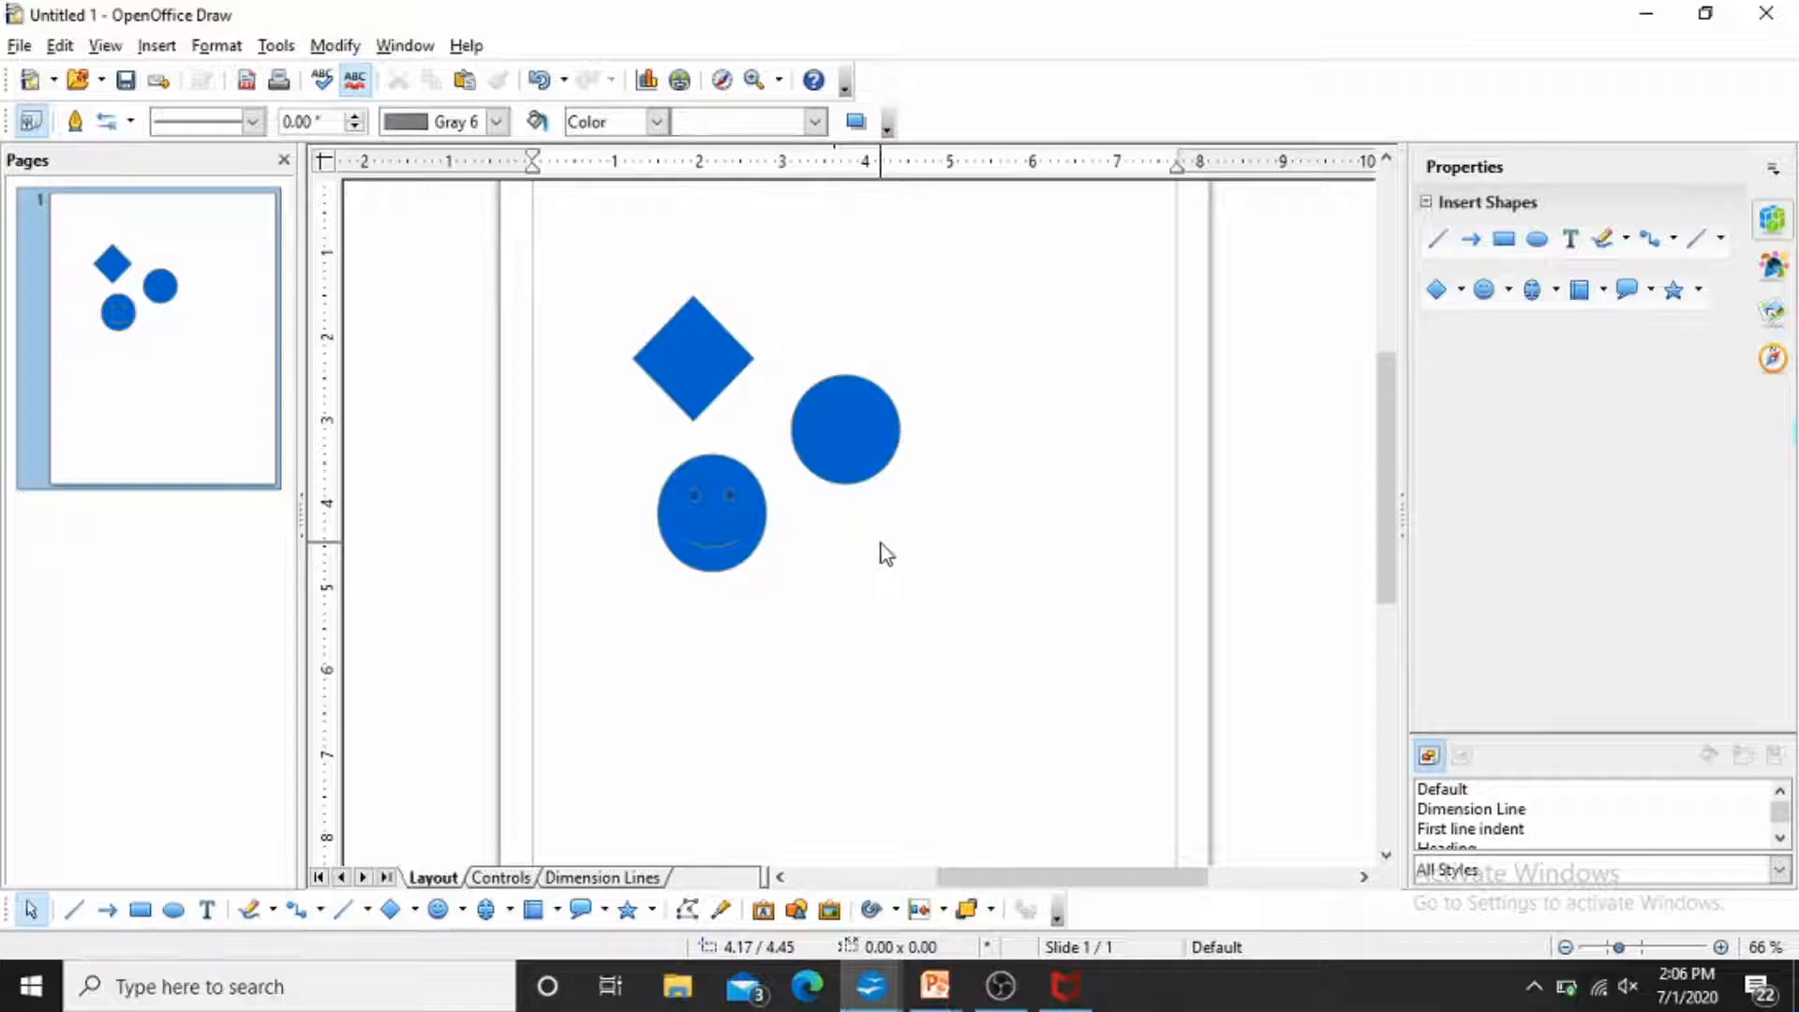
Group the diamond, smiley face and circle into one object and move the group to about 0.75 / 0.85.
{"action": "left_click", "coordinate": [708, 381]}
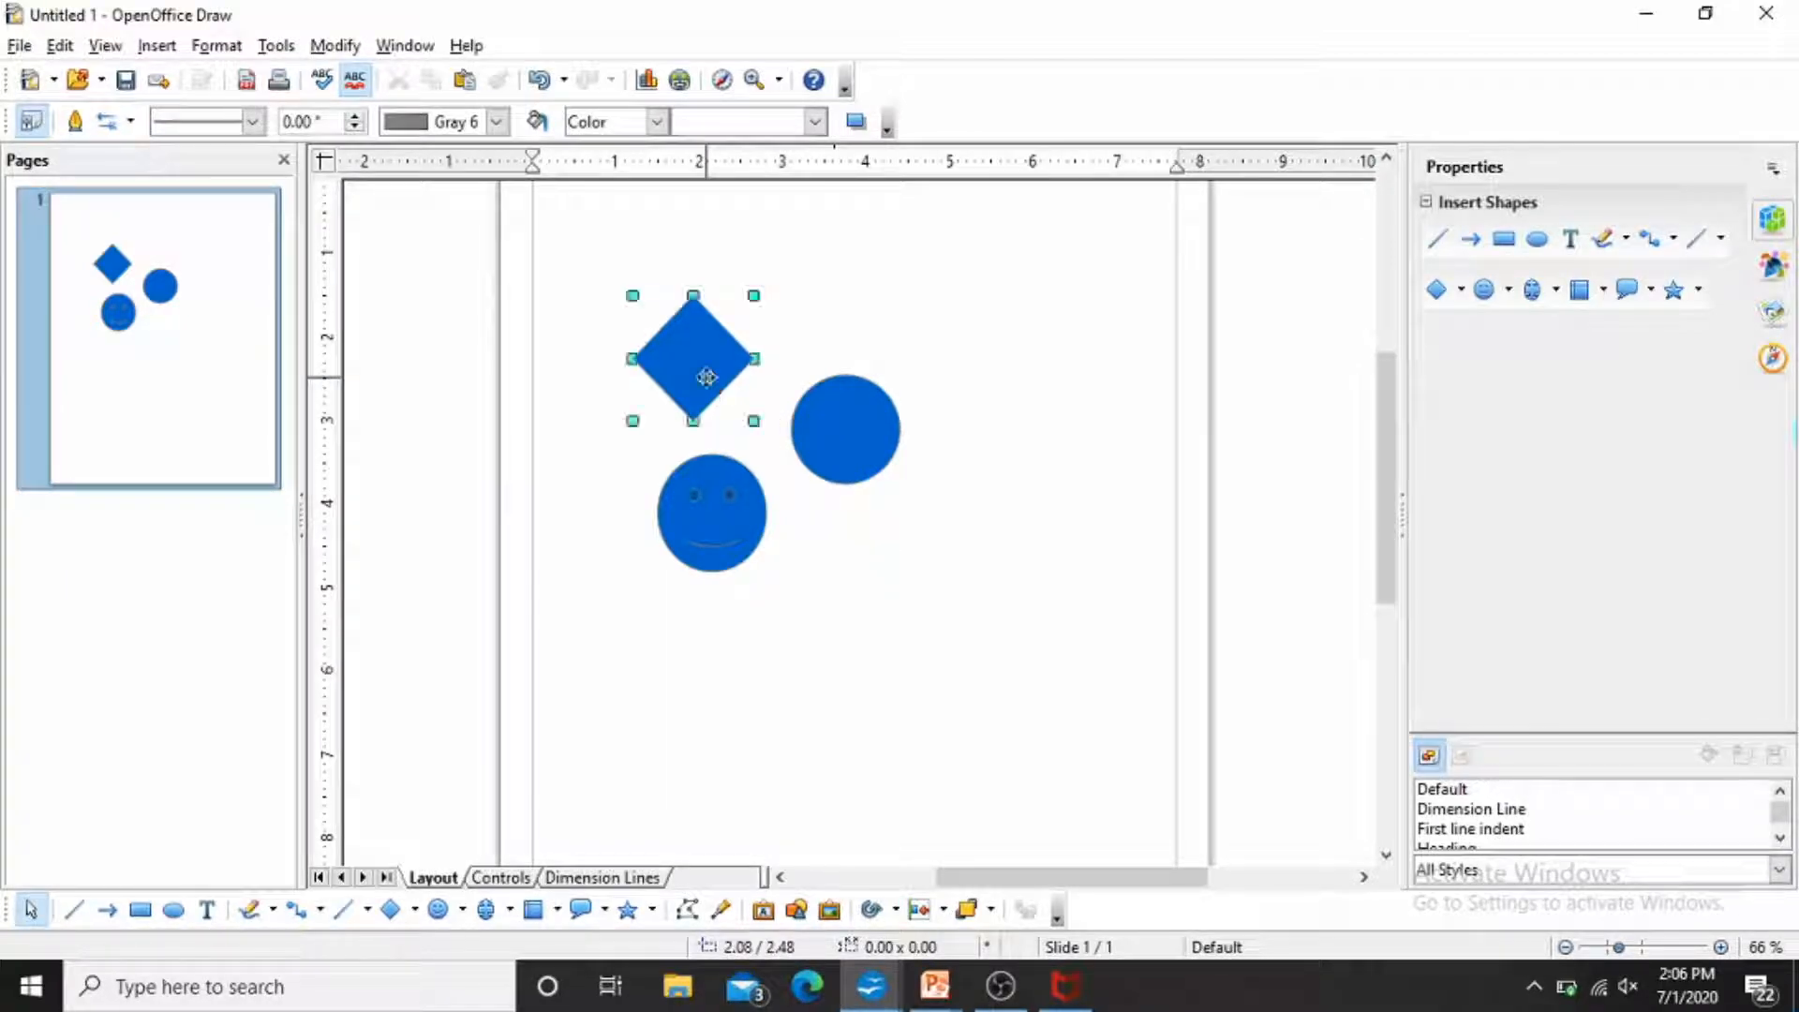
{"action": "left_click", "coordinate": [707, 506], "text": "shift"}
{"action": "left_click", "coordinate": [823, 437], "text": "shift"}
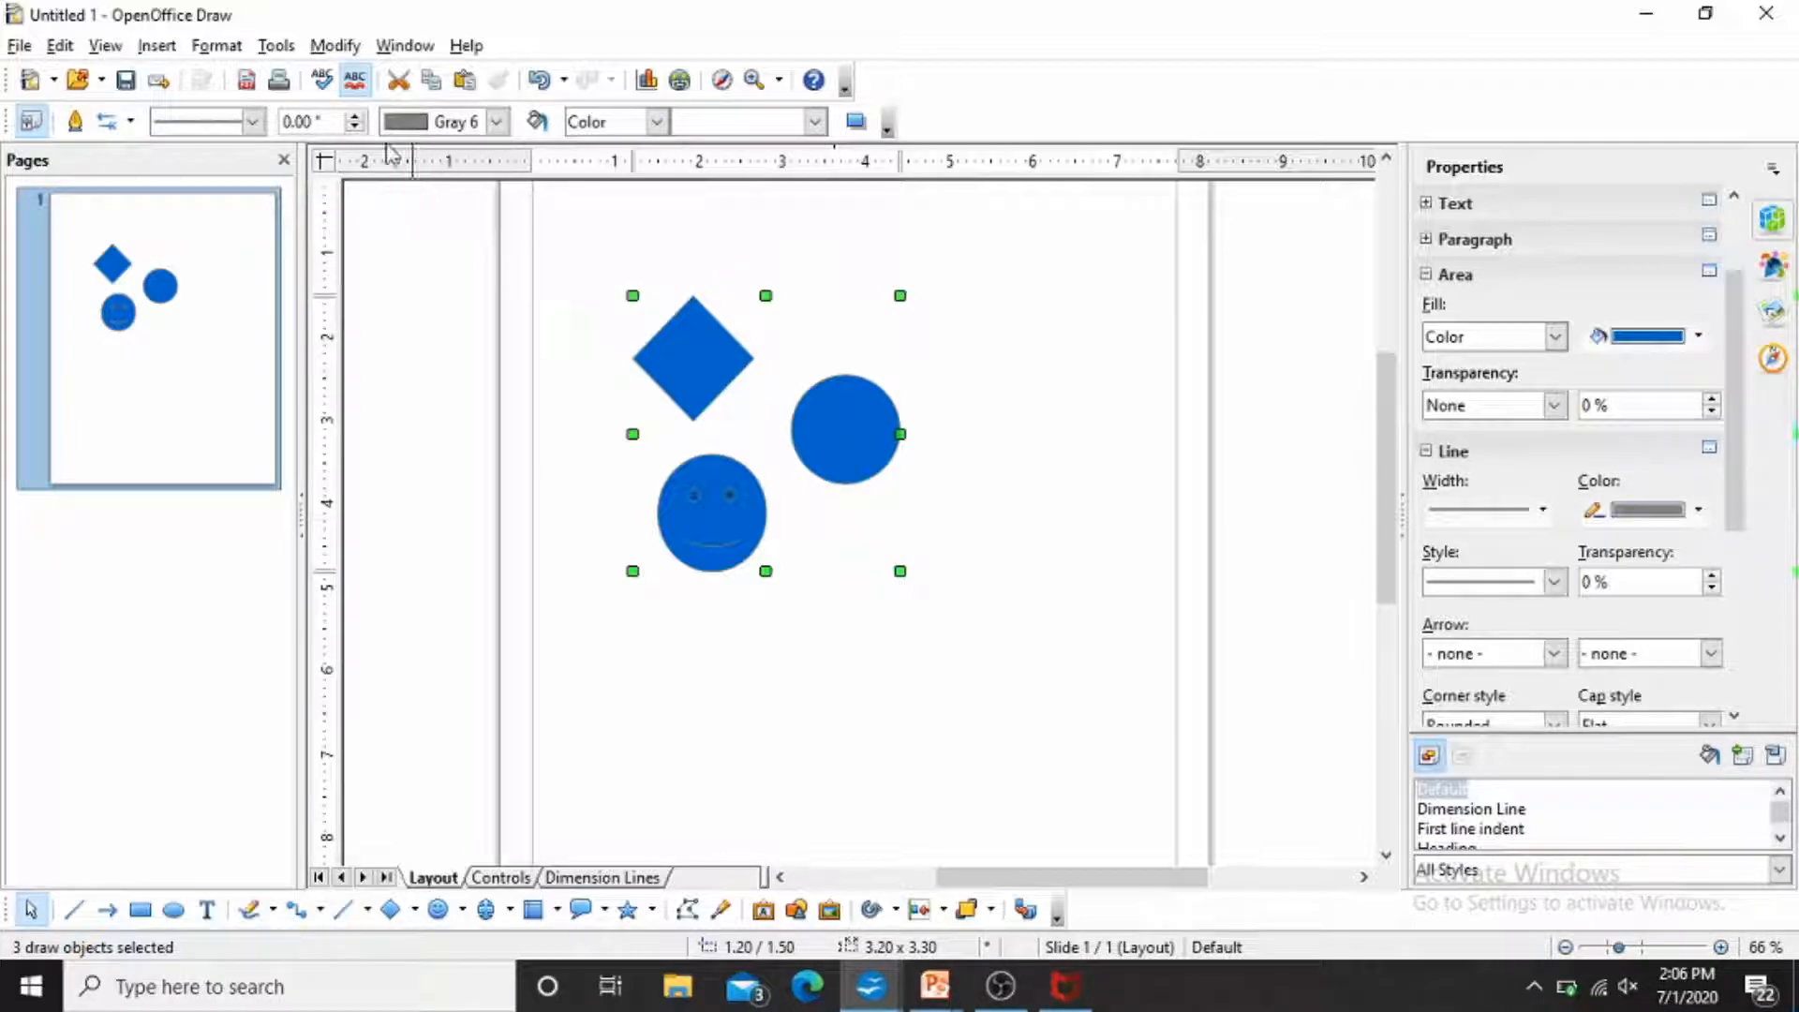
{"action": "left_click", "coordinate": [338, 47]}
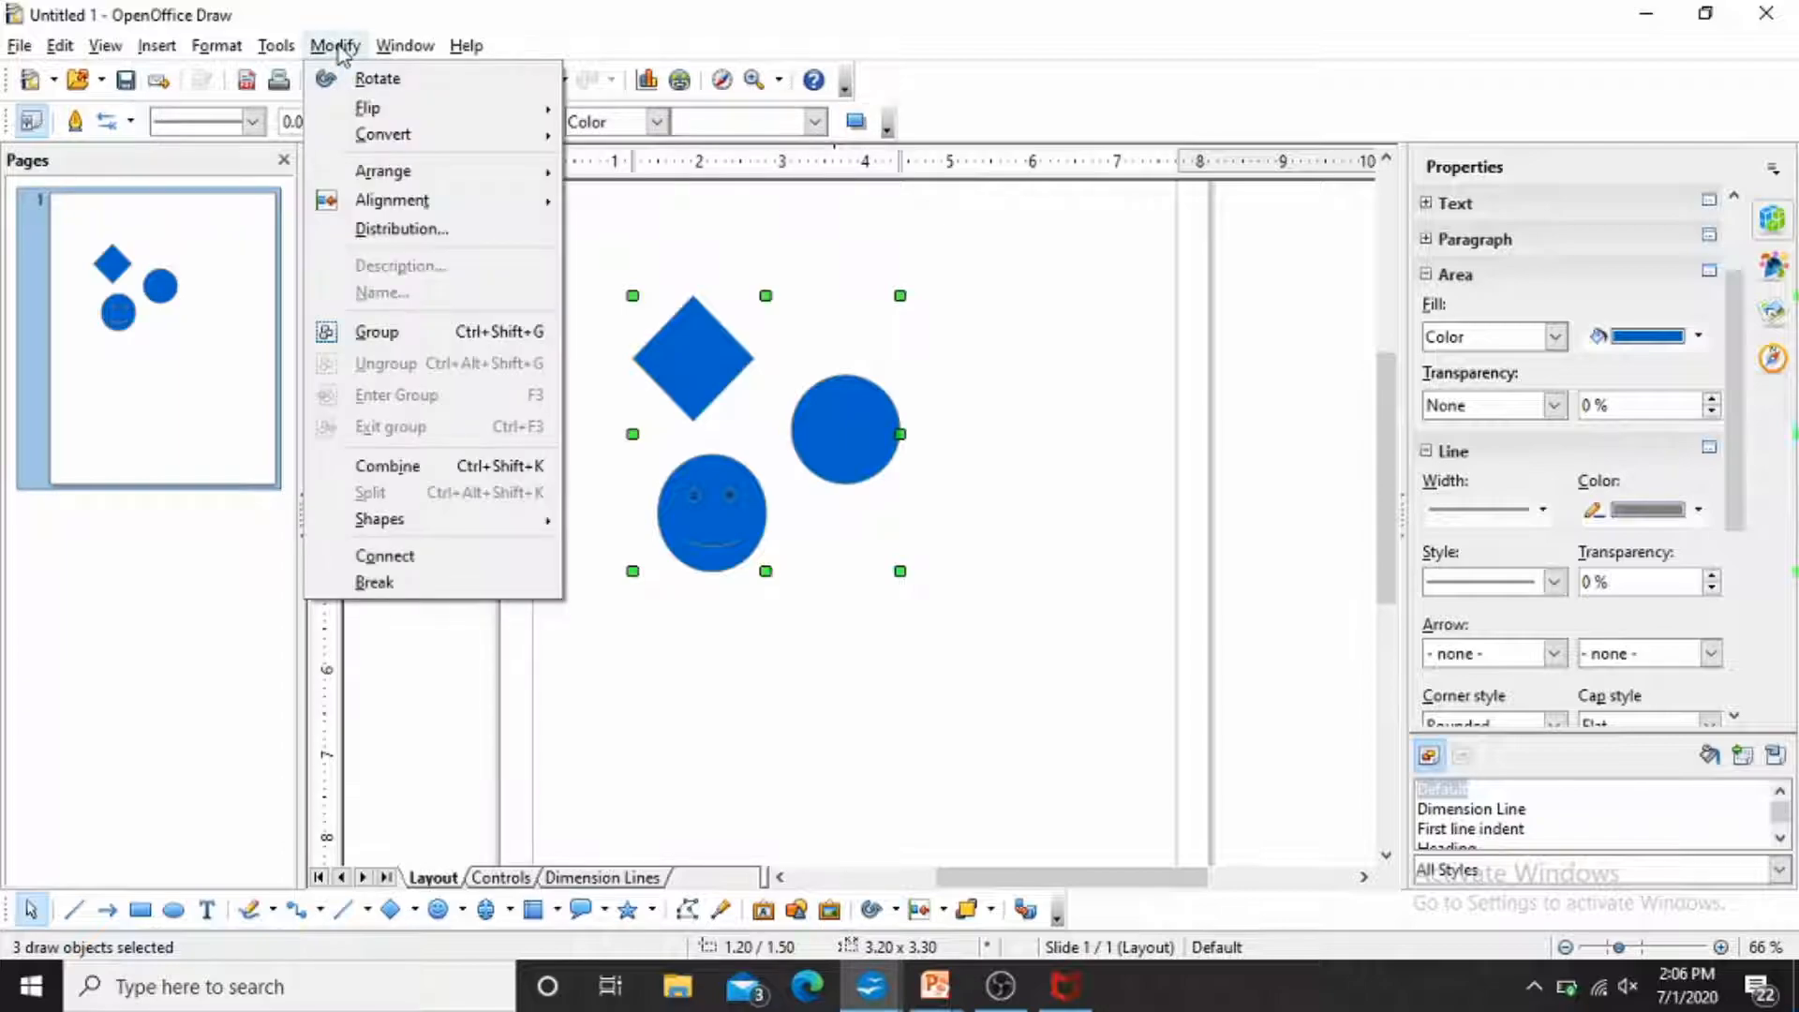
{"action": "left_click", "coordinate": [412, 333]}
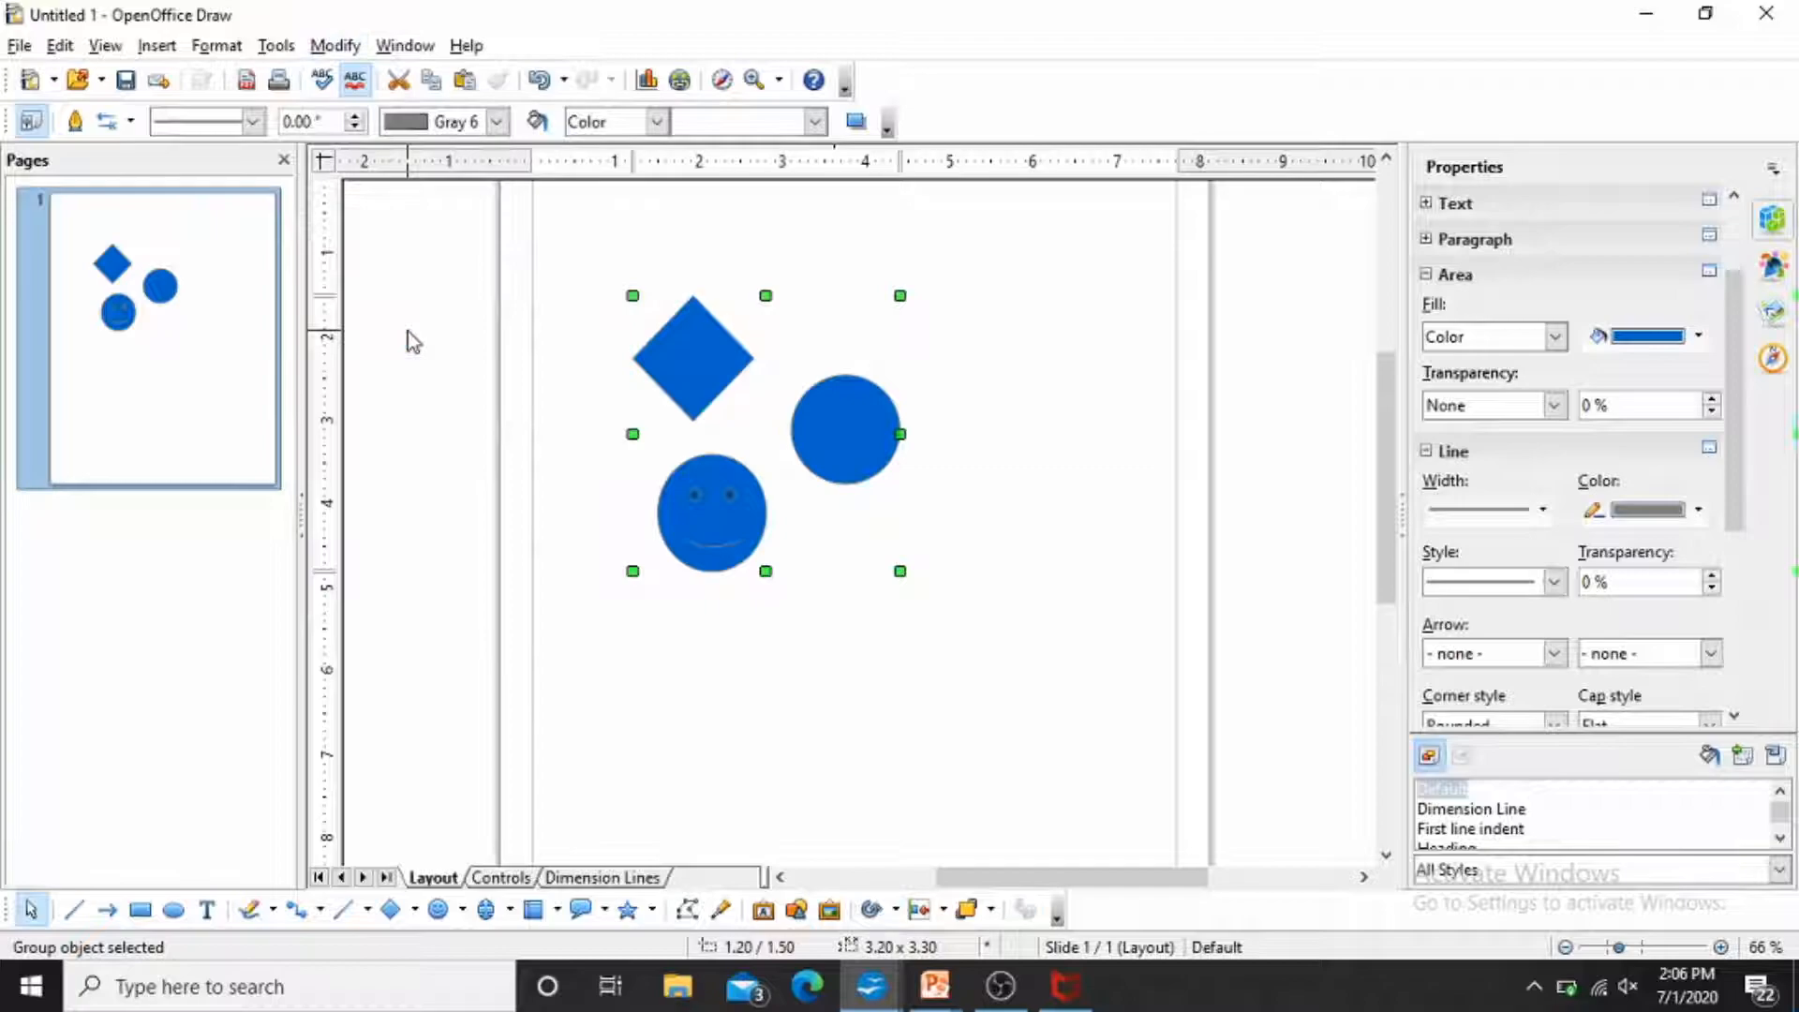
{"action": "left_click_drag", "start_coordinate": [679, 366], "coordinate": [653, 318]}
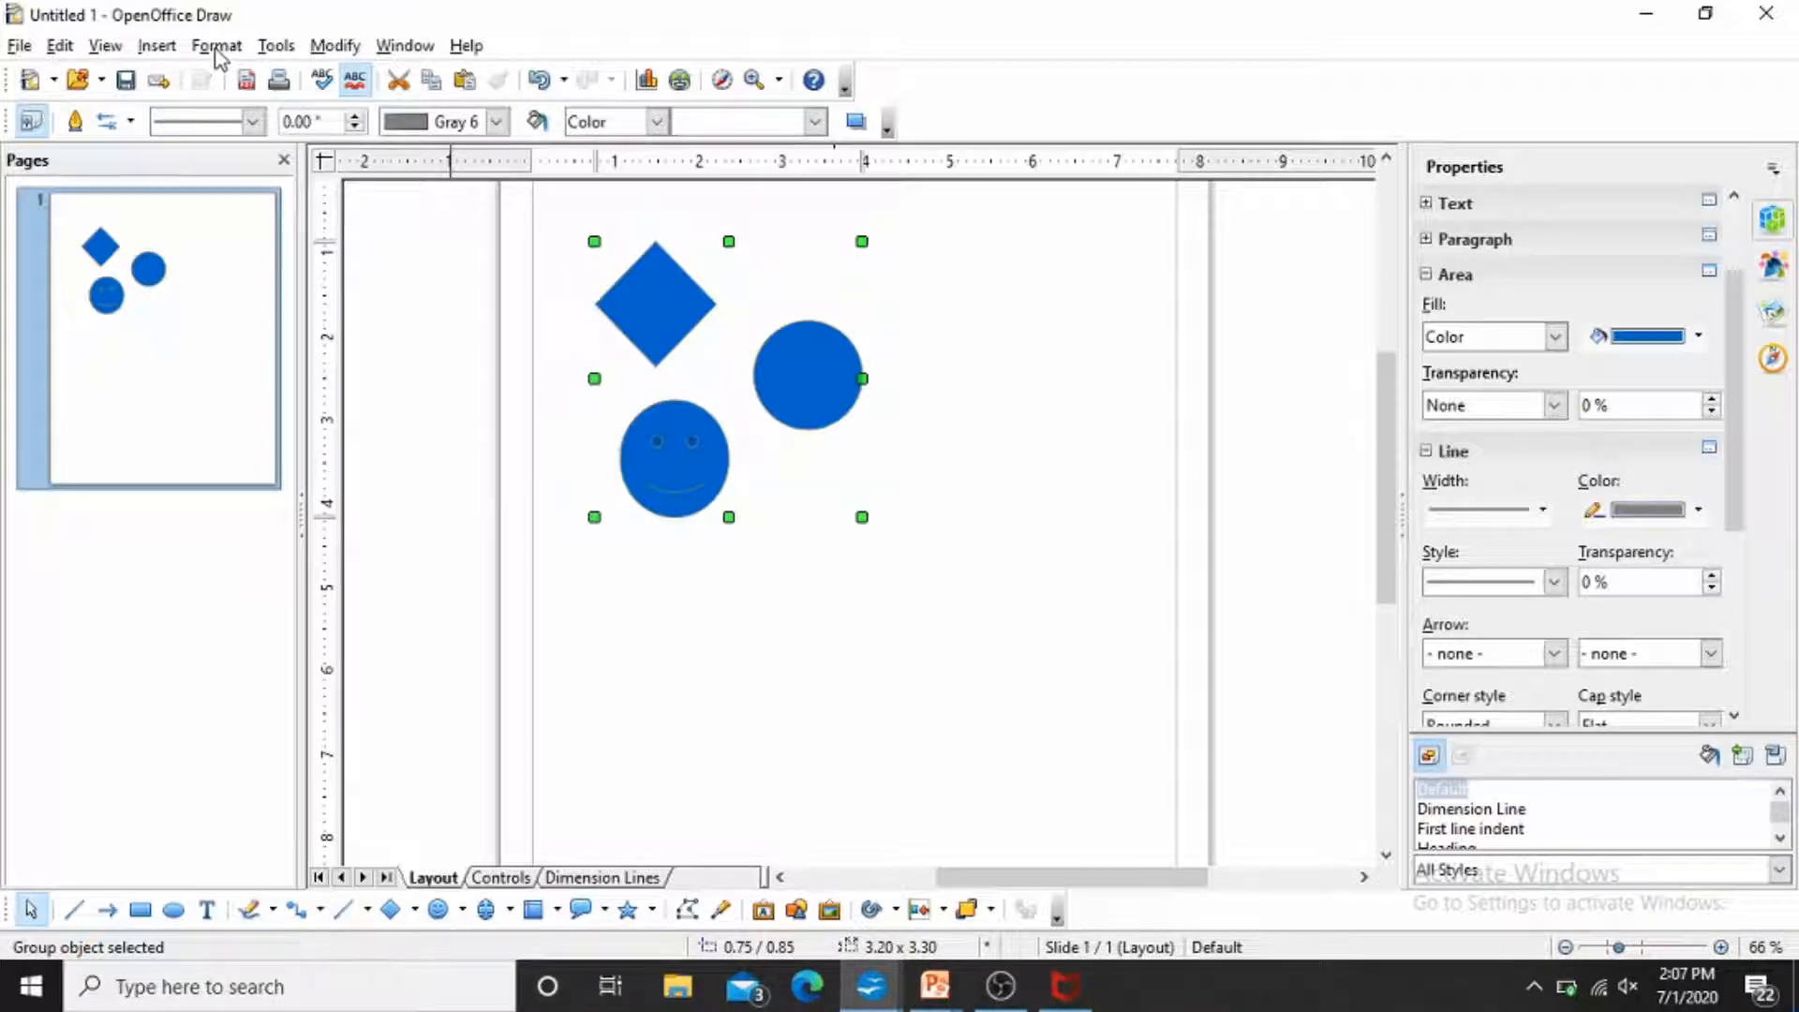
Ungroup the three shapes and shift them together to about 0.55 / 0.80.
{"action": "left_click", "coordinate": [315, 47]}
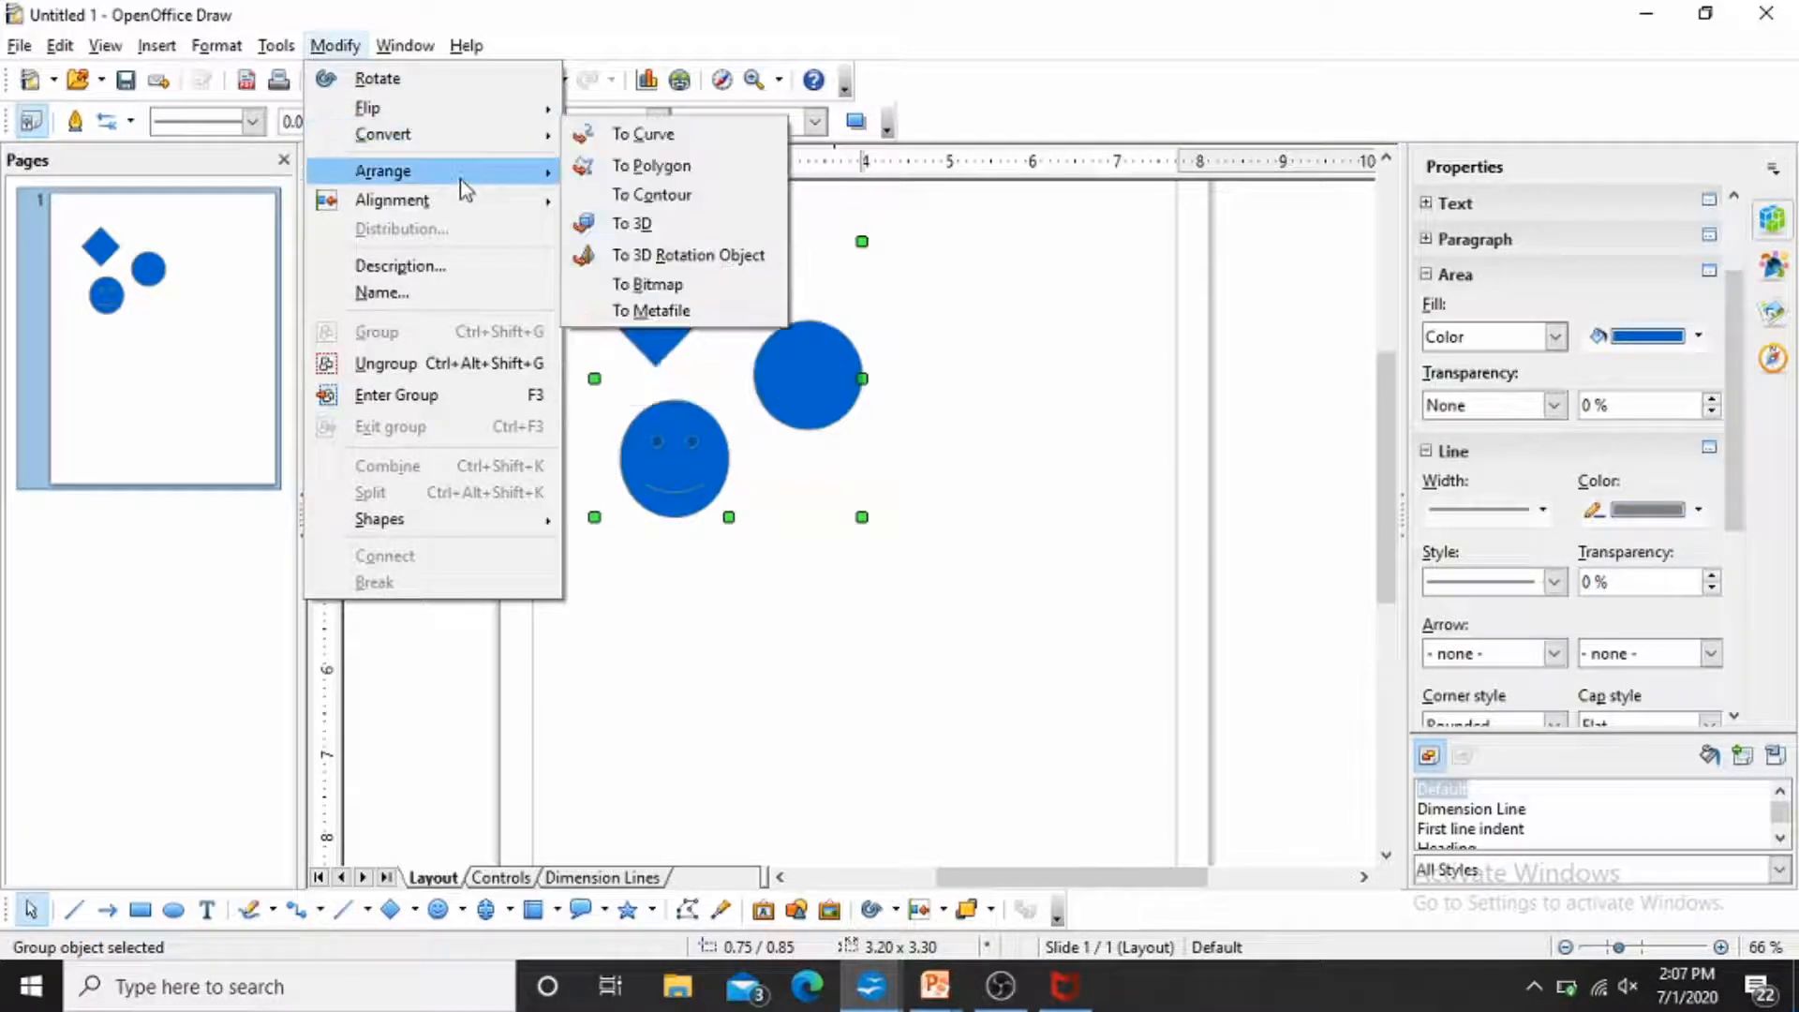
{"action": "left_click", "coordinate": [451, 364]}
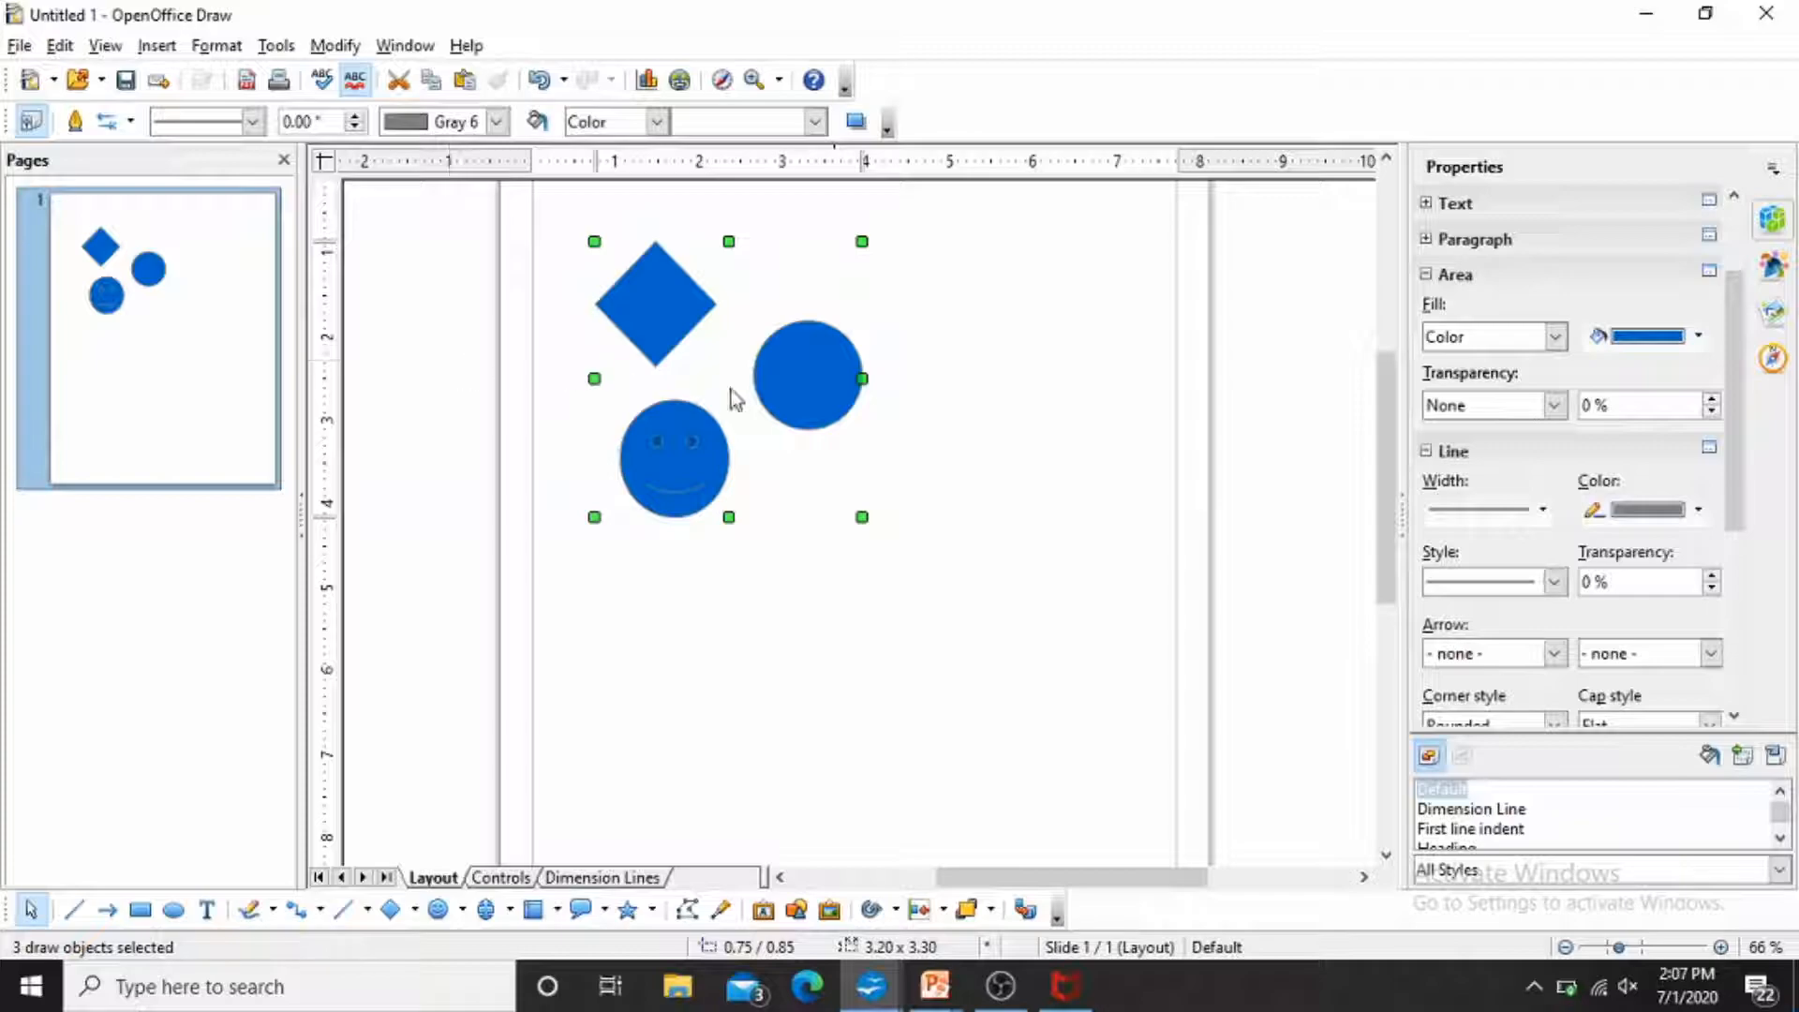
{"action": "mouse_move", "coordinate": [811, 394]}
{"action": "left_mouse_down"}
{"action": "mouse_move", "coordinate": [872, 390]}
{"action": "mouse_move", "coordinate": [795, 390]}
{"action": "left_mouse_up"}
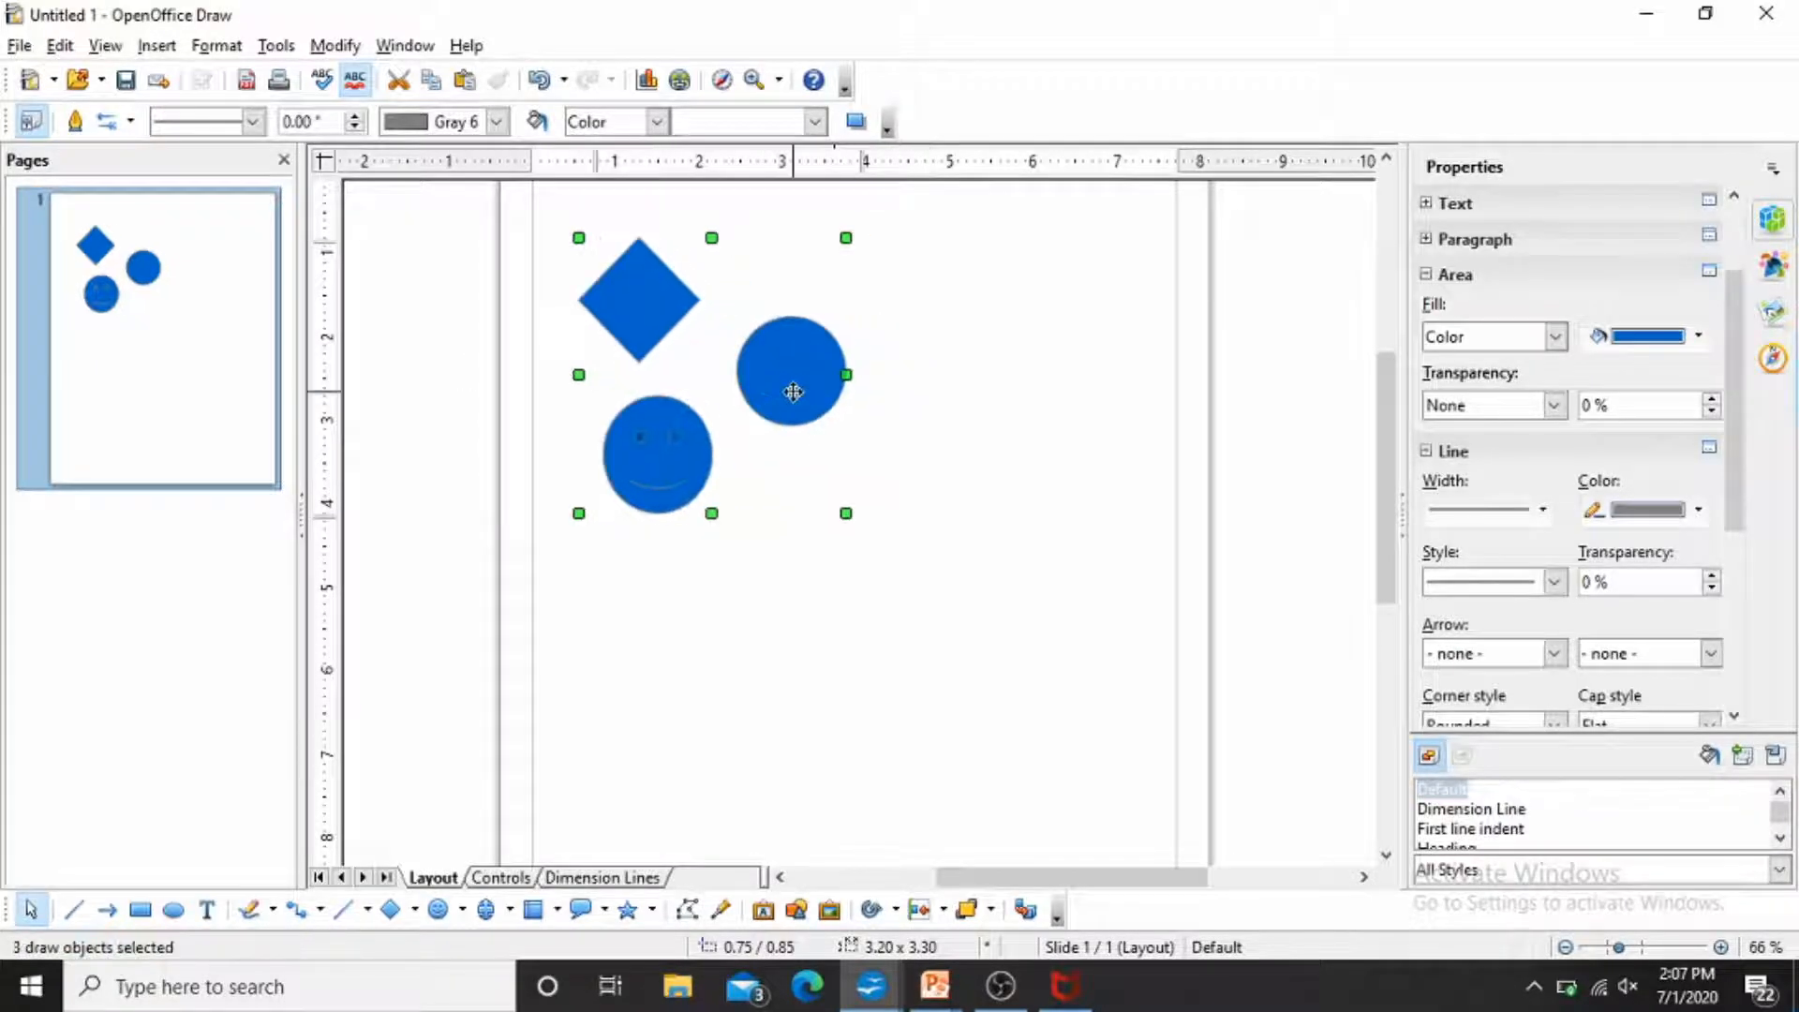
{"action": "left_click", "coordinate": [862, 448]}
Move the shapes individually: the circle to about 5.80 / 4.30, the smiley face to about 4.15 / 0.90, and the diamond to mid-page.
{"action": "left_click", "coordinate": [816, 396]}
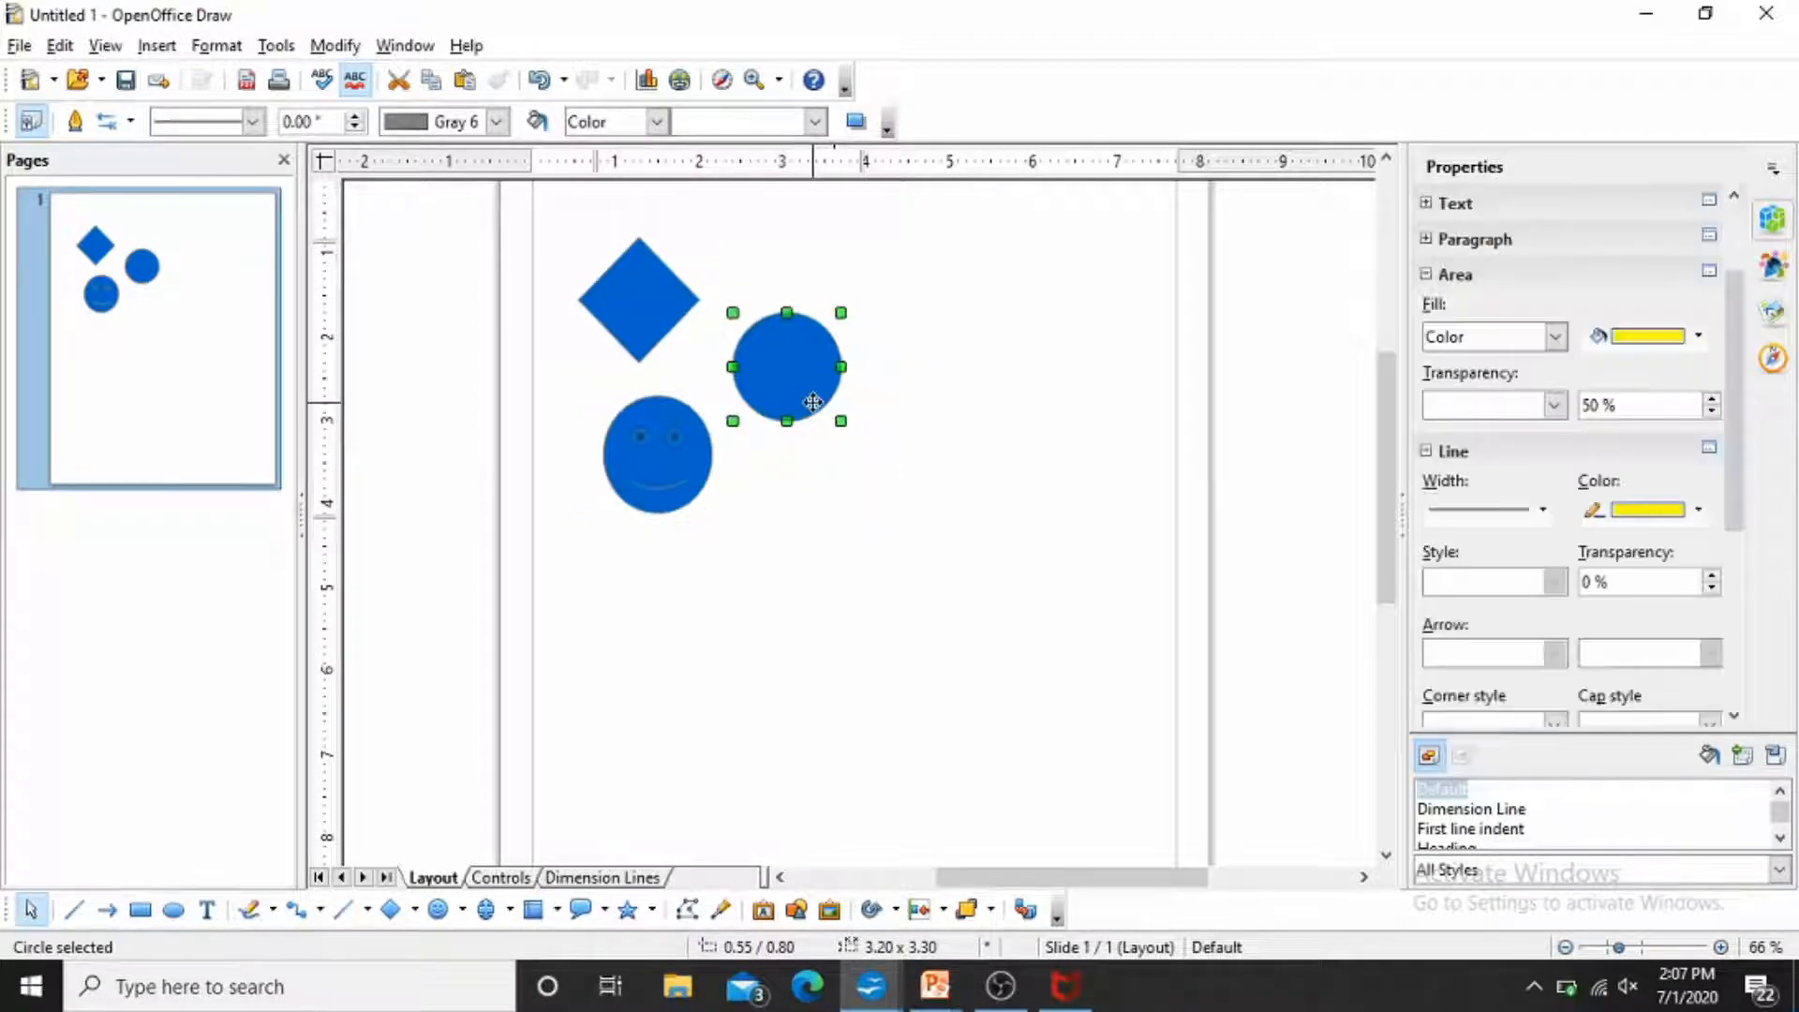
{"action": "left_click_drag", "start_coordinate": [814, 392], "coordinate": [1091, 602]}
{"action": "left_click", "coordinate": [656, 469]}
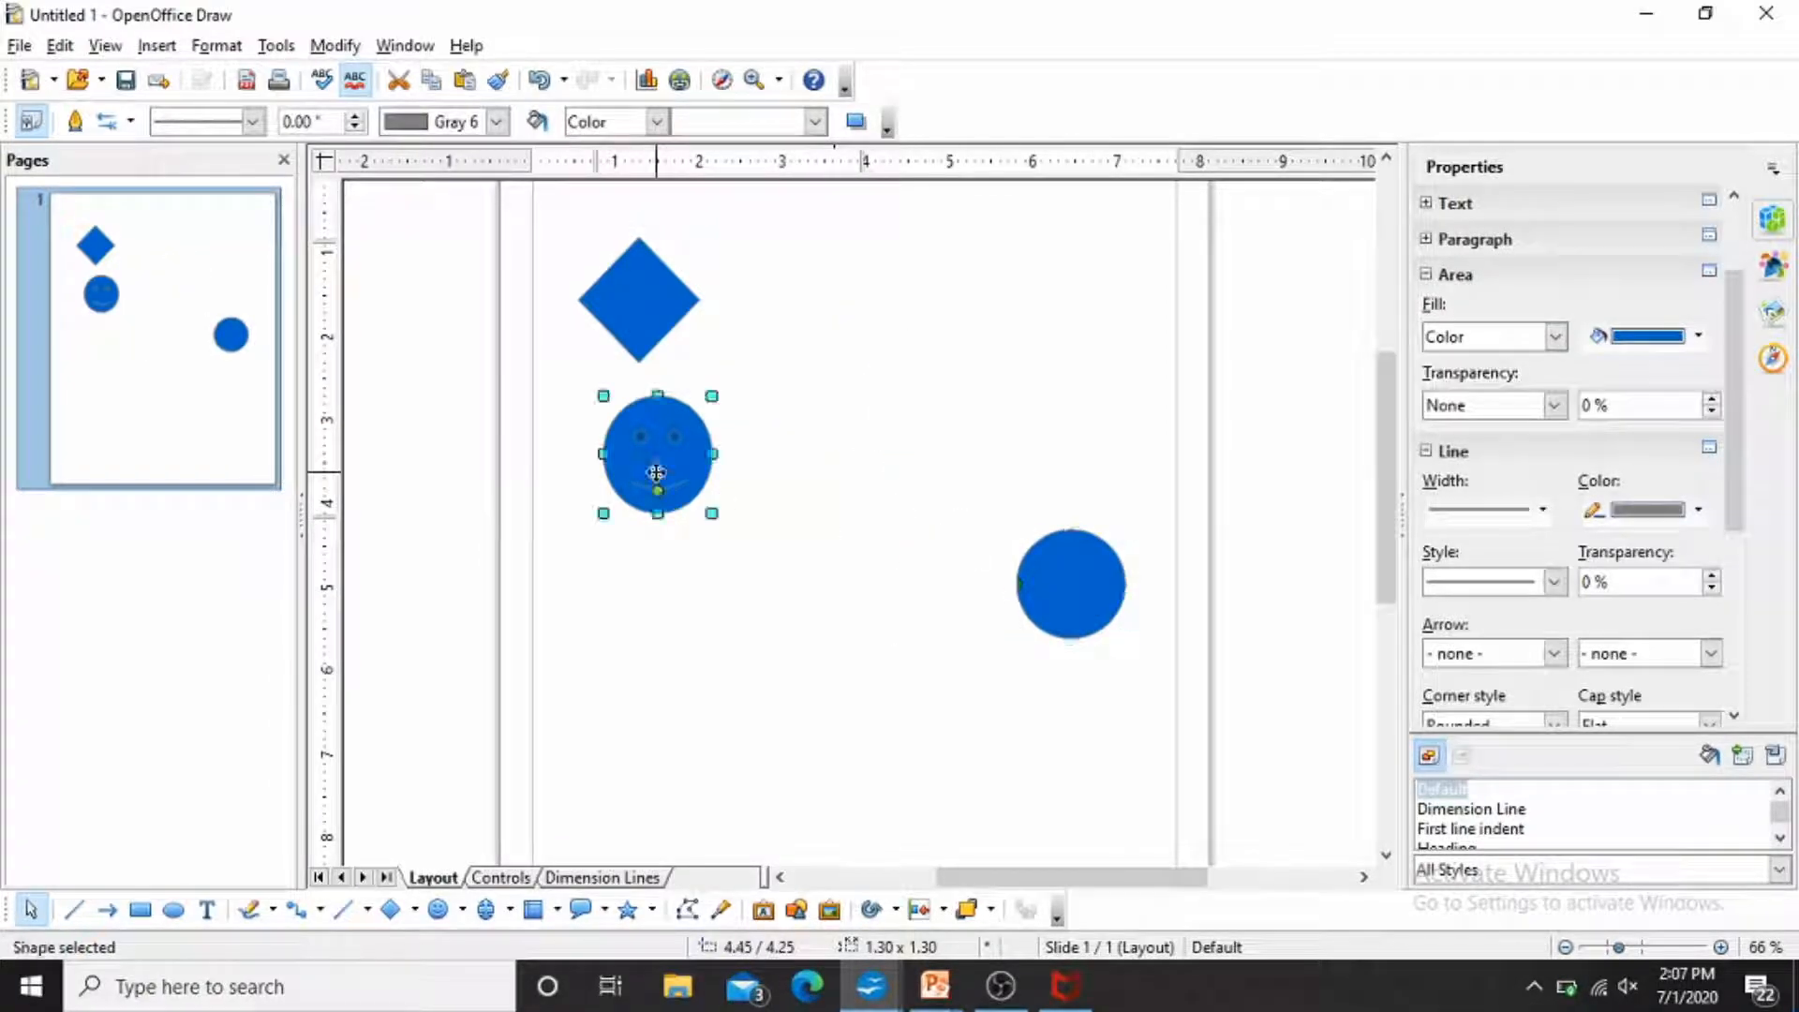
{"action": "left_click_drag", "start_coordinate": [659, 467], "coordinate": [934, 317]}
{"action": "left_click_drag", "start_coordinate": [641, 296], "coordinate": [836, 498]}
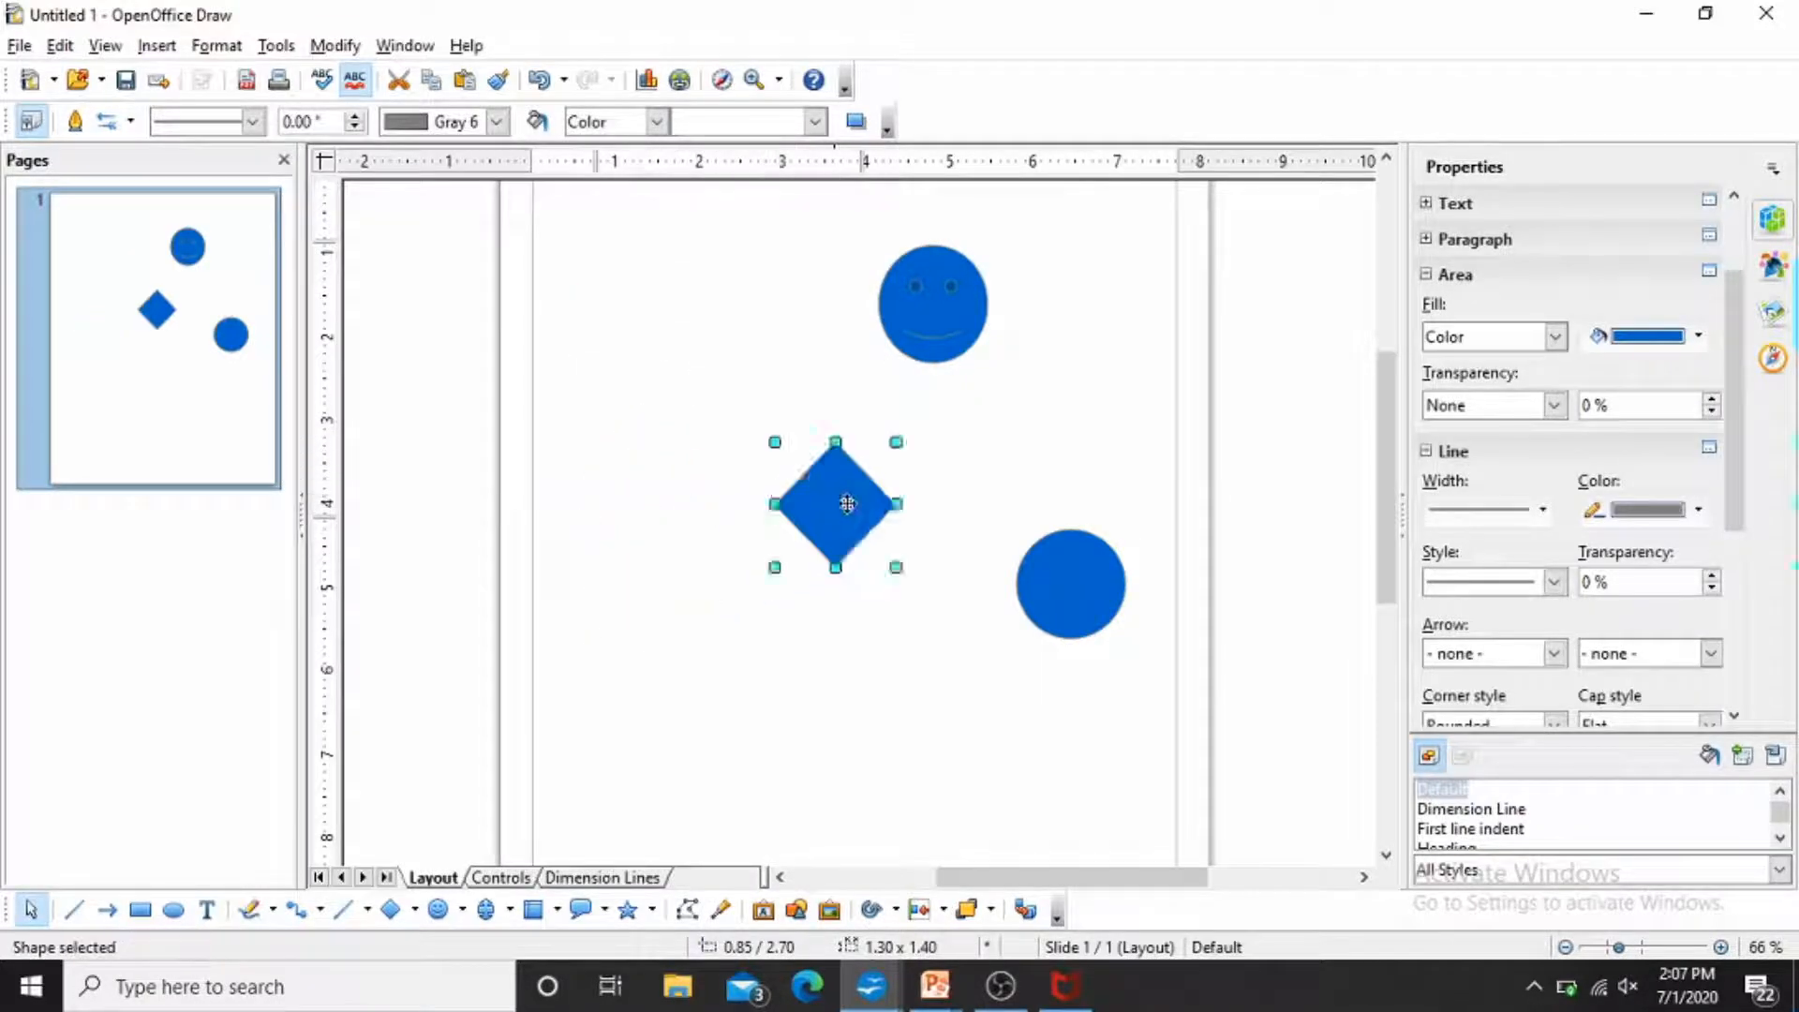
Move the smiley face down just above the diamond and bring the circle in close to the diamond's right side.
{"action": "left_click", "coordinate": [960, 334]}
{"action": "left_click_drag", "start_coordinate": [946, 314], "coordinate": [936, 394]}
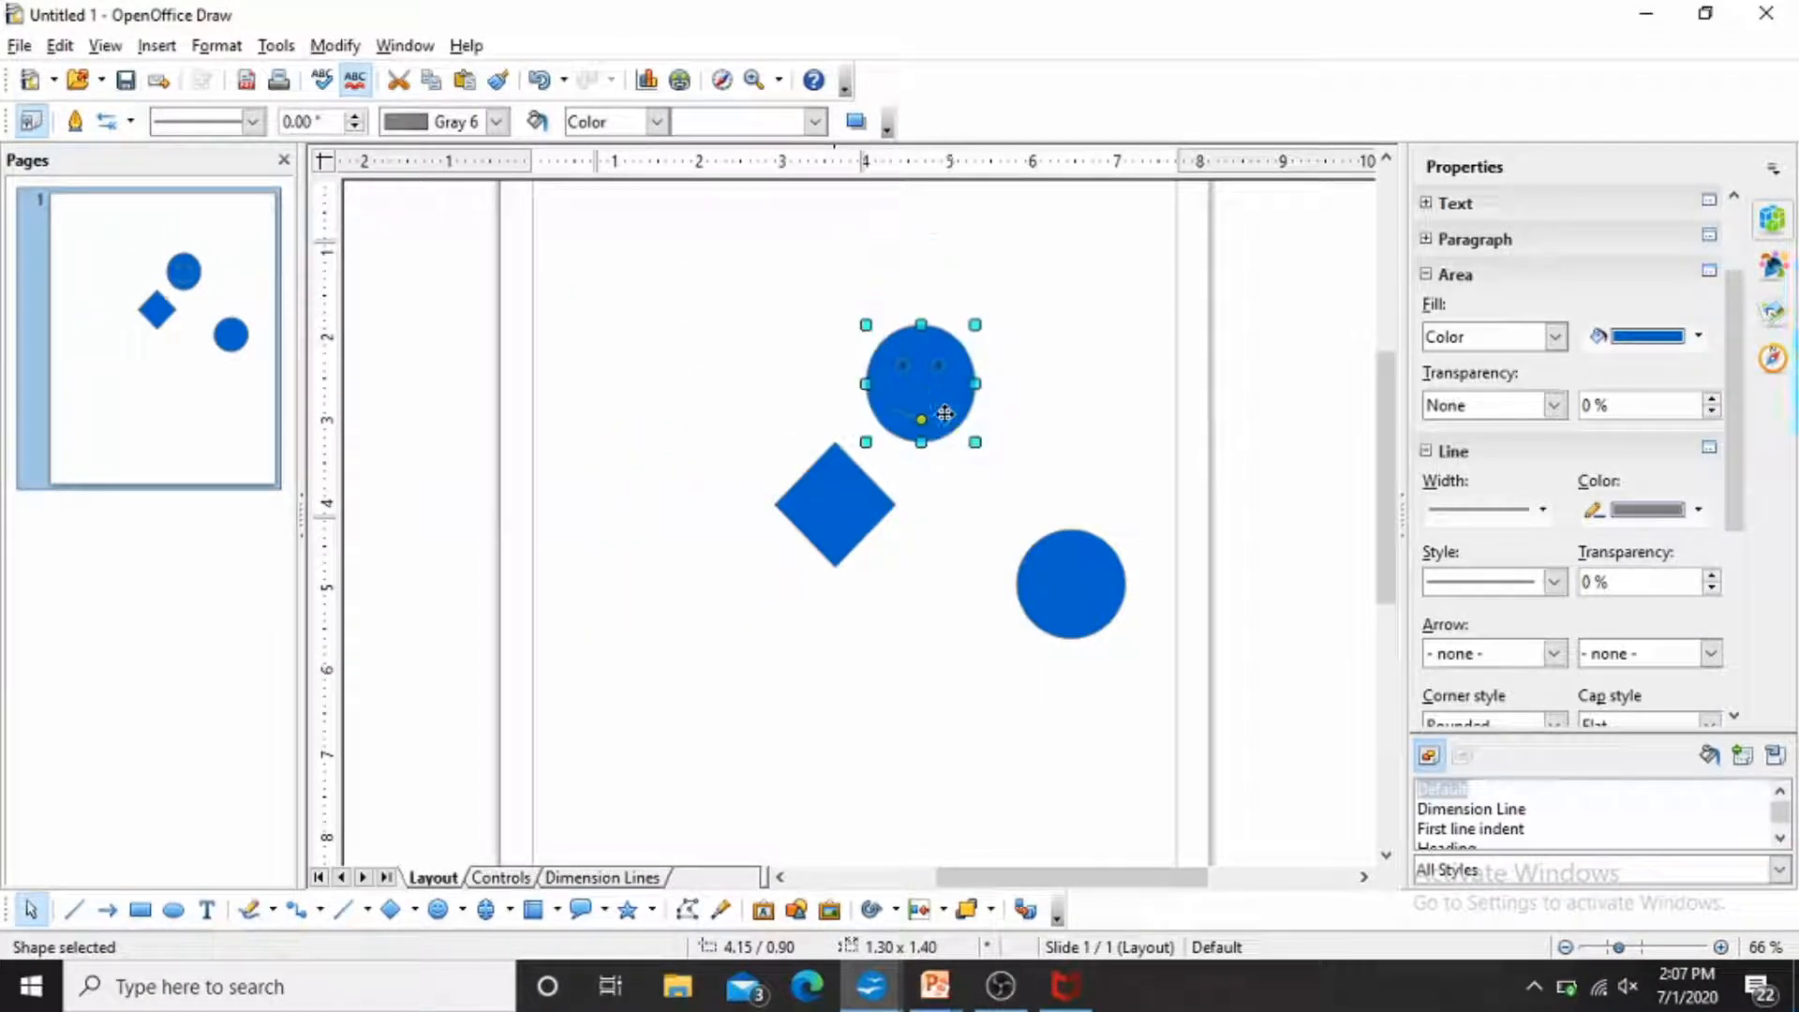
{"action": "left_click", "coordinate": [1082, 571]}
{"action": "left_click_drag", "start_coordinate": [1083, 570], "coordinate": [998, 516]}
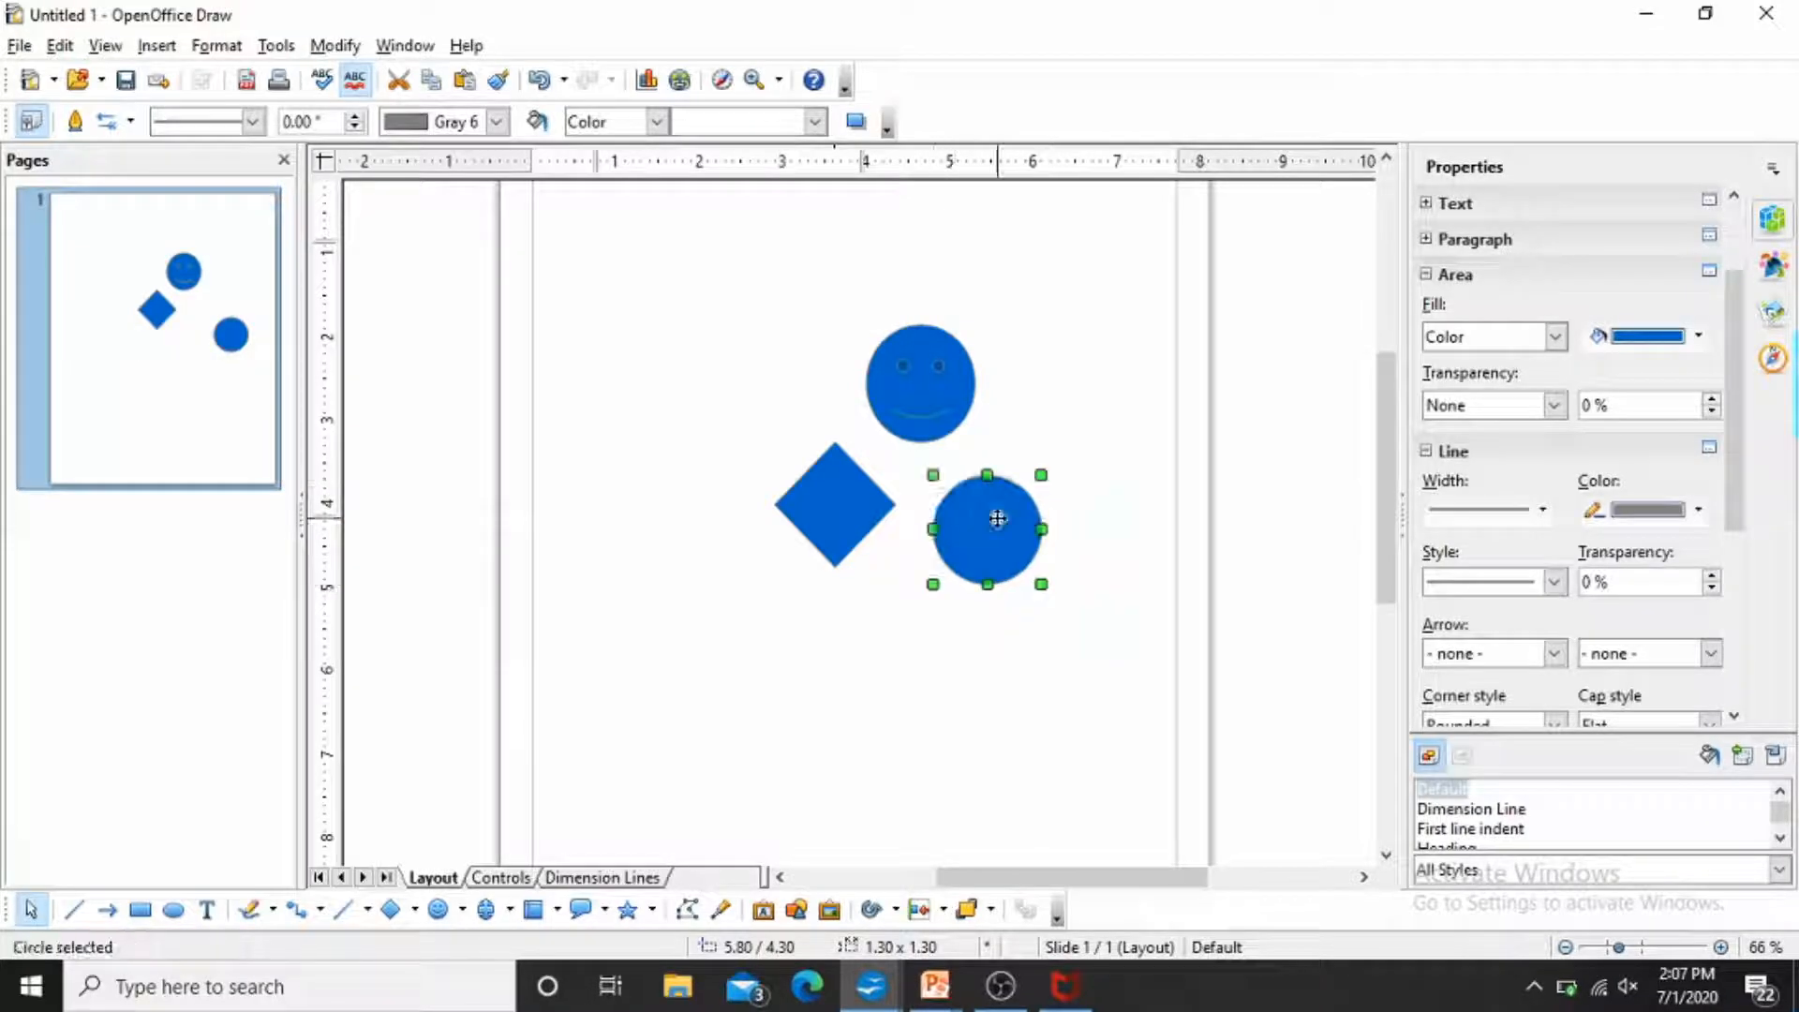
{"action": "left_click", "coordinate": [863, 660]}
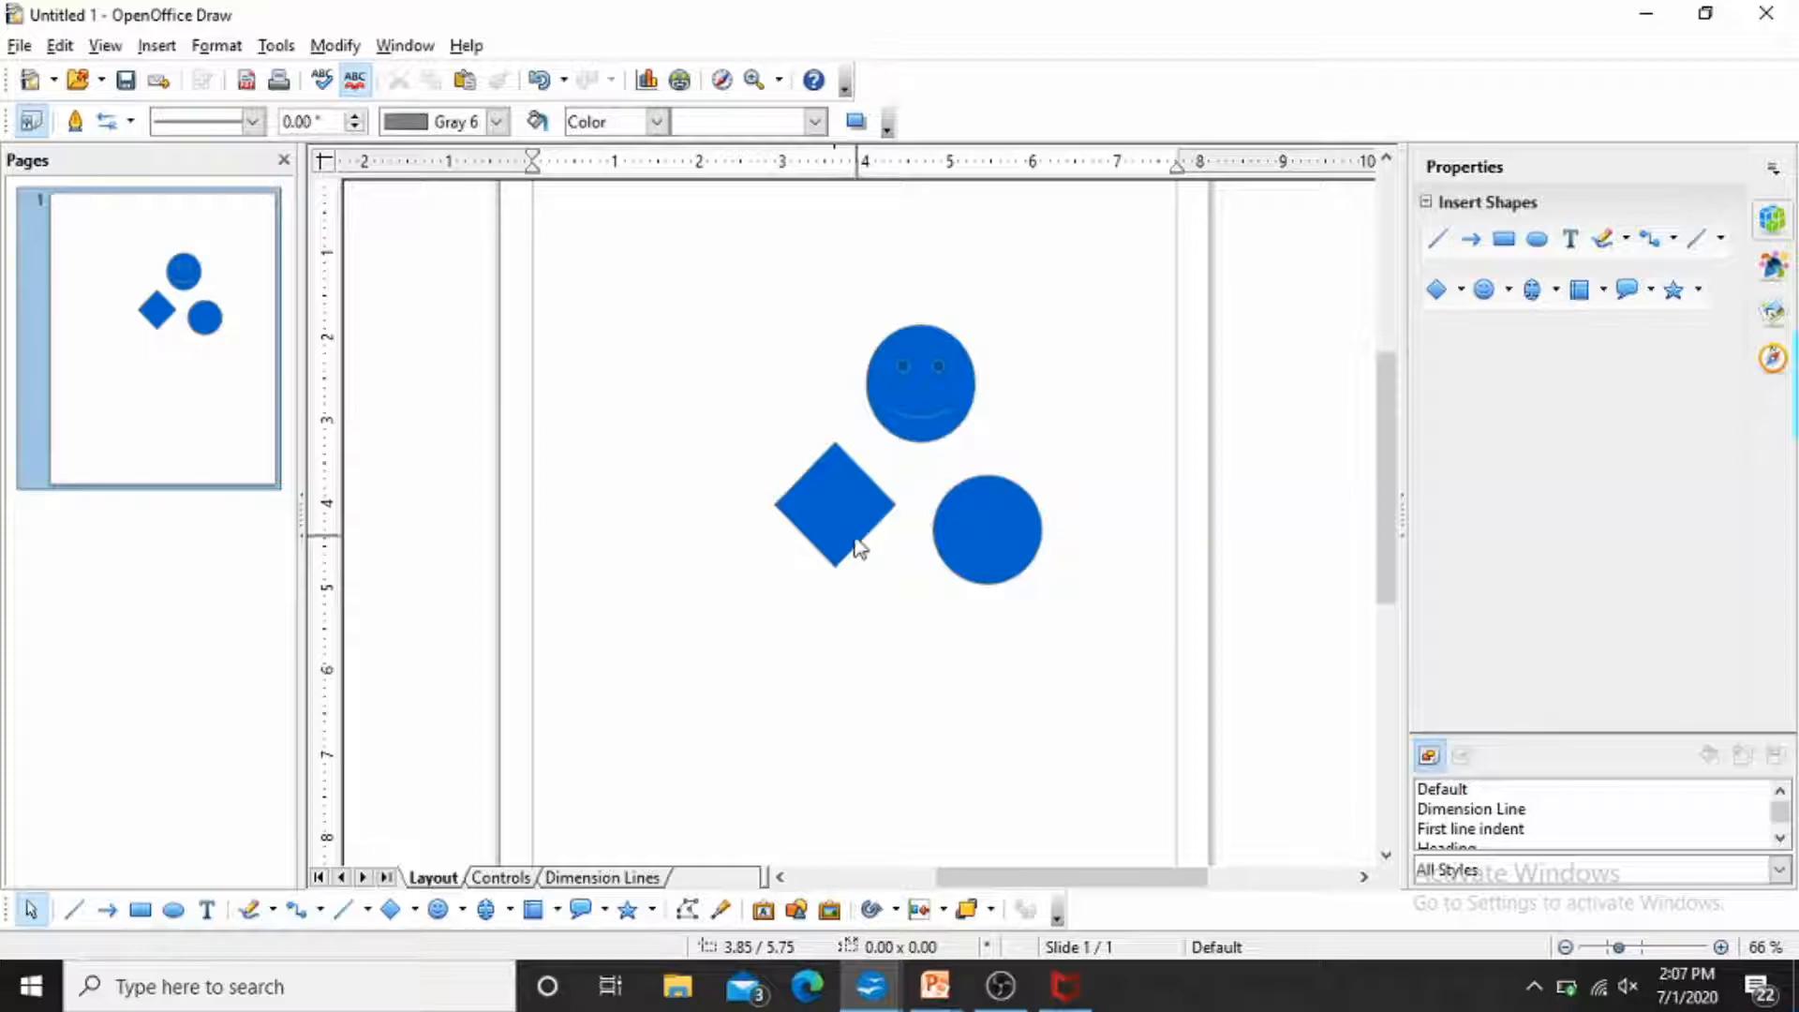
{"action": "key", "text": "alt+Tab"}
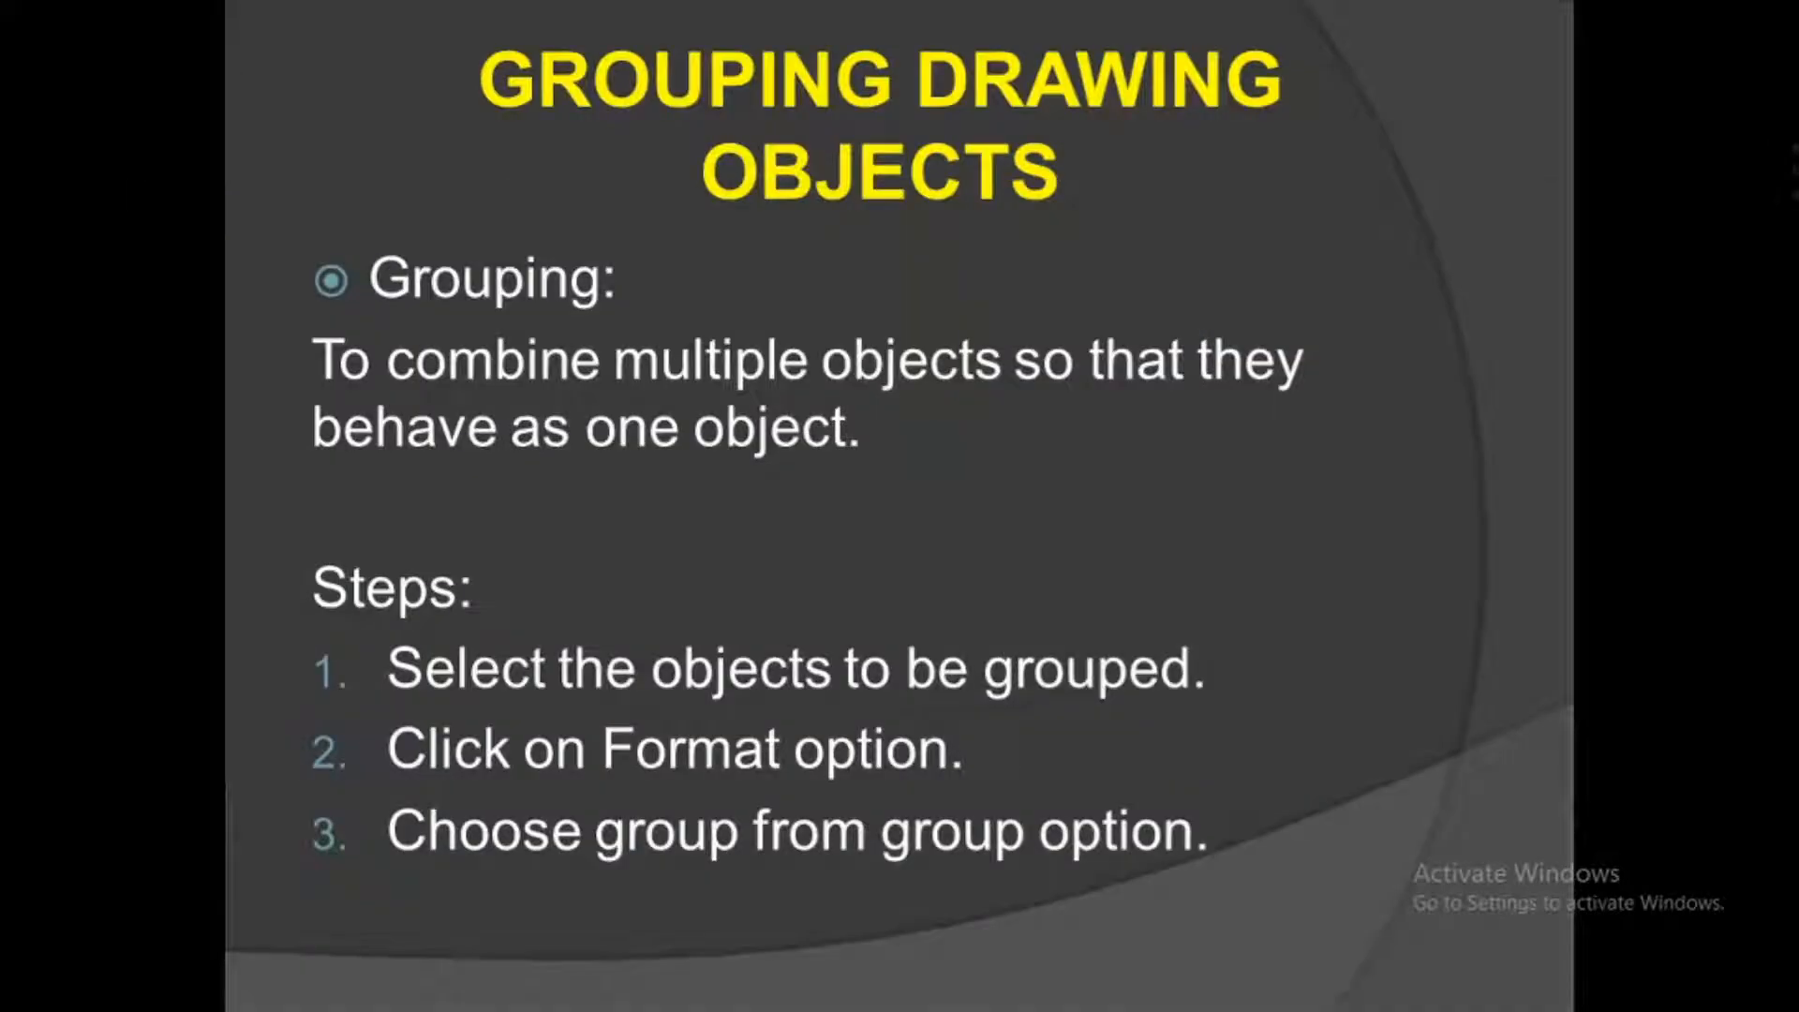
{"action": "key", "text": "Right"}
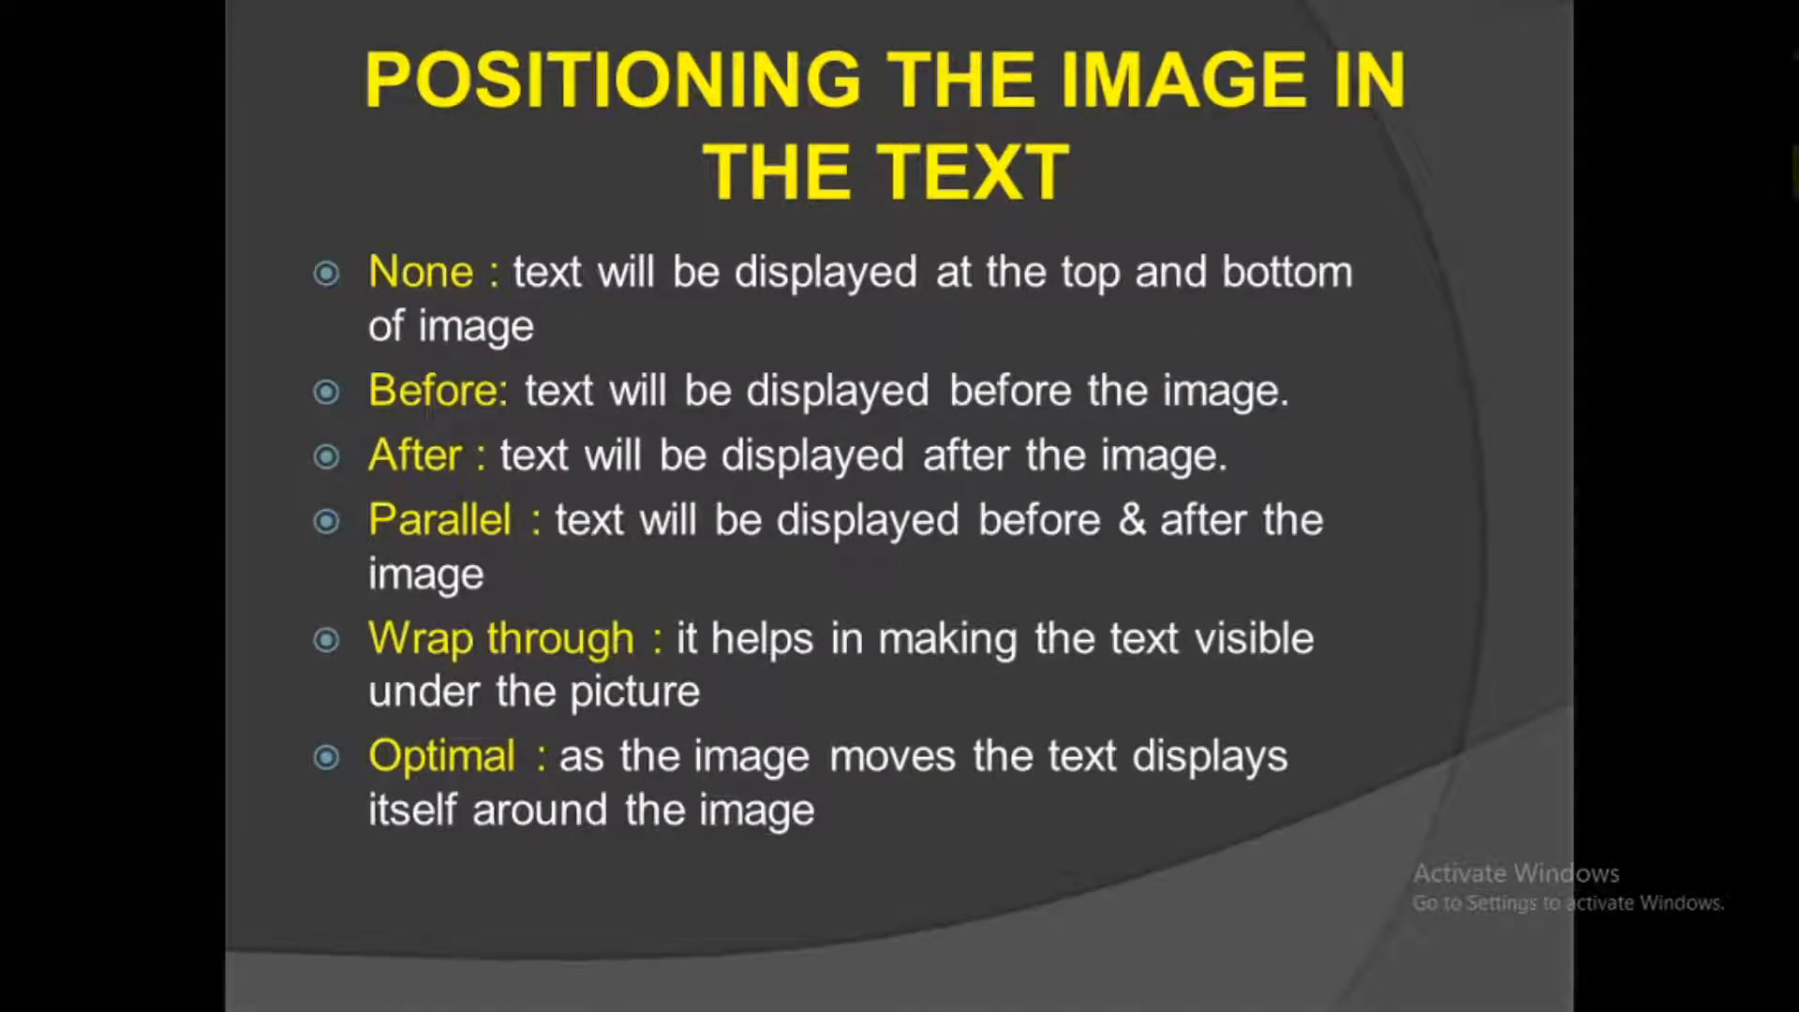